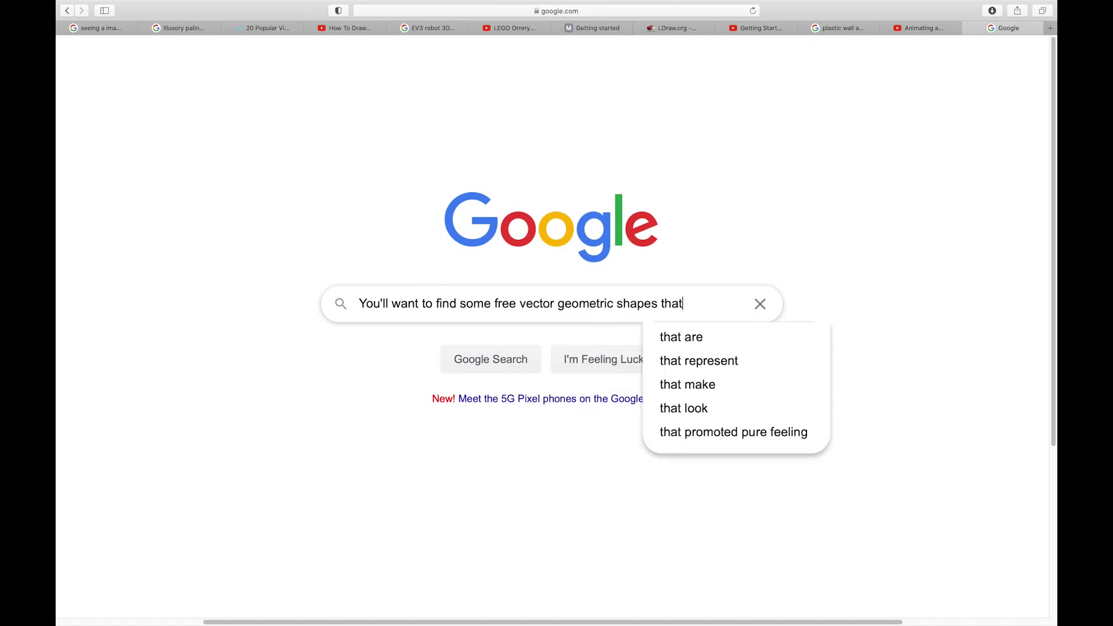
type("this intro")
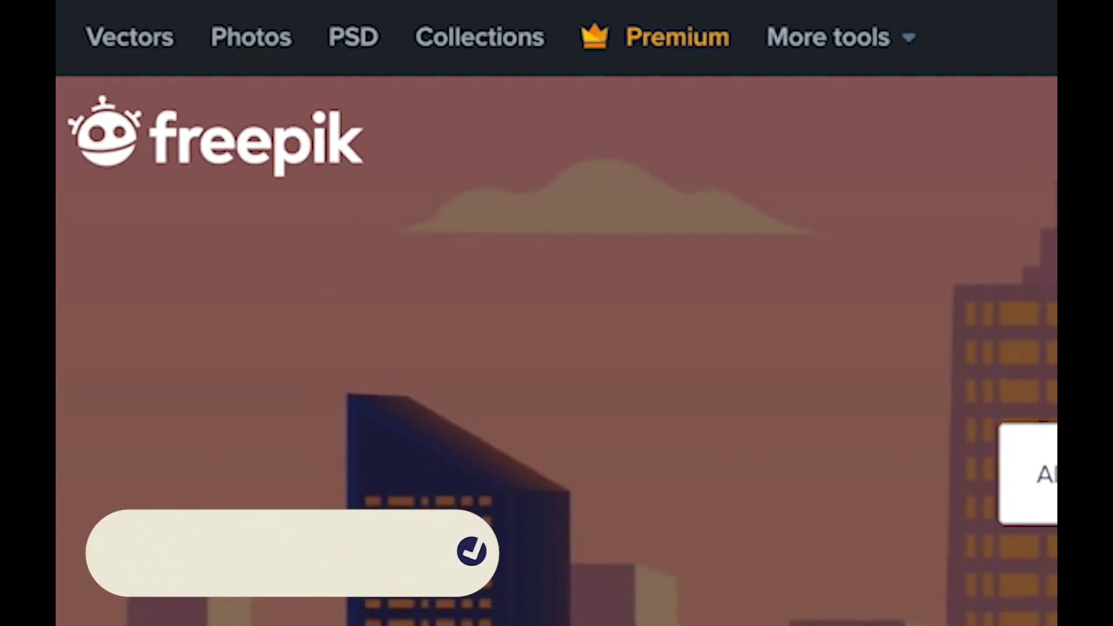
- Search Freepik for "flat geometric shapes wallpaper" and browse the resulting artwork
type("c shapes wallpaper")
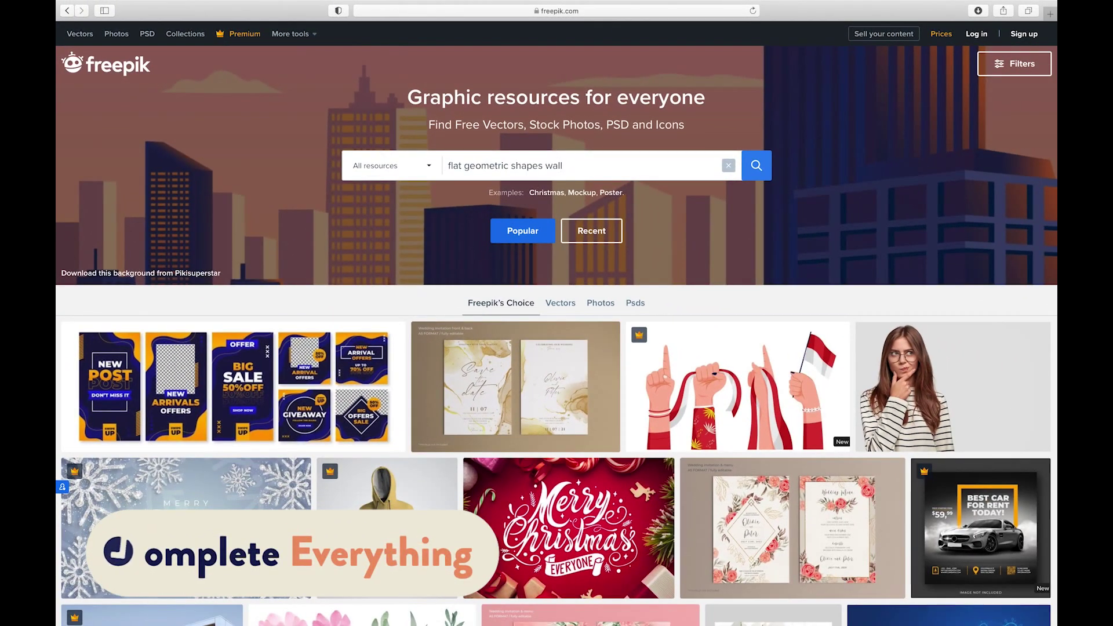
left_click(756, 167)
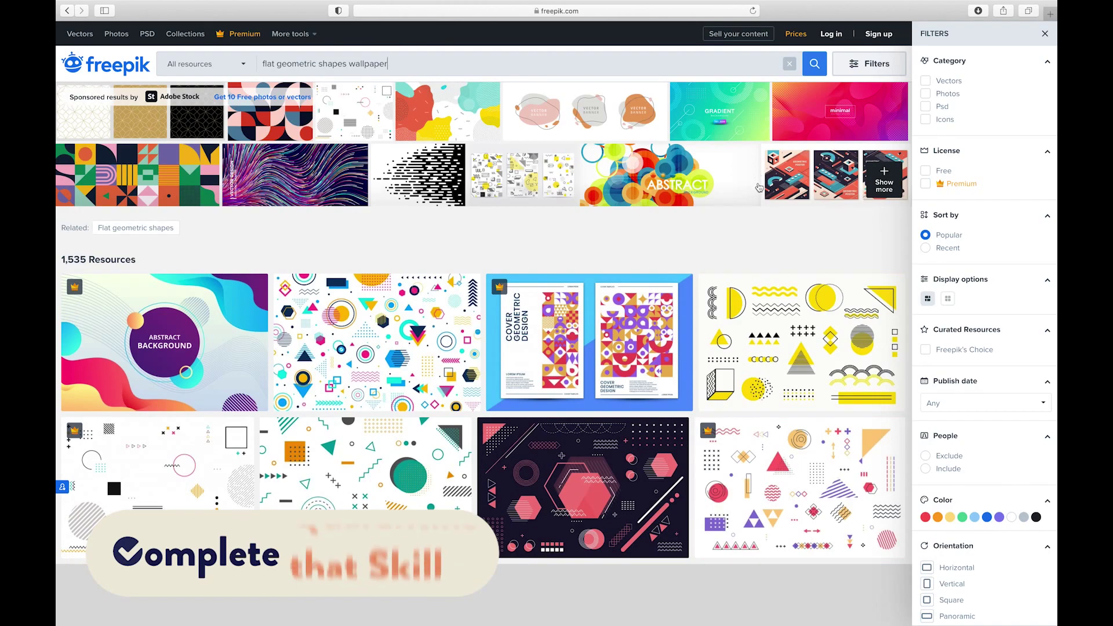
scroll(592, 413, "down", 3)
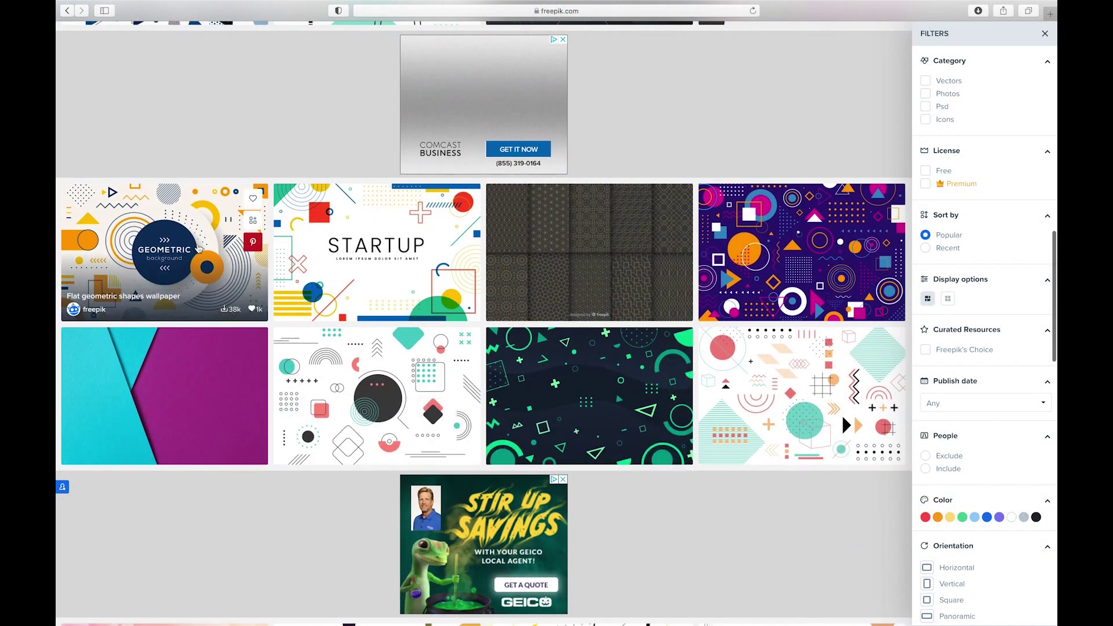
- Open the "Flat geometric shapes wallpaper" vector with the navy centre circle and download it for free with attribution
left_click(175, 260)
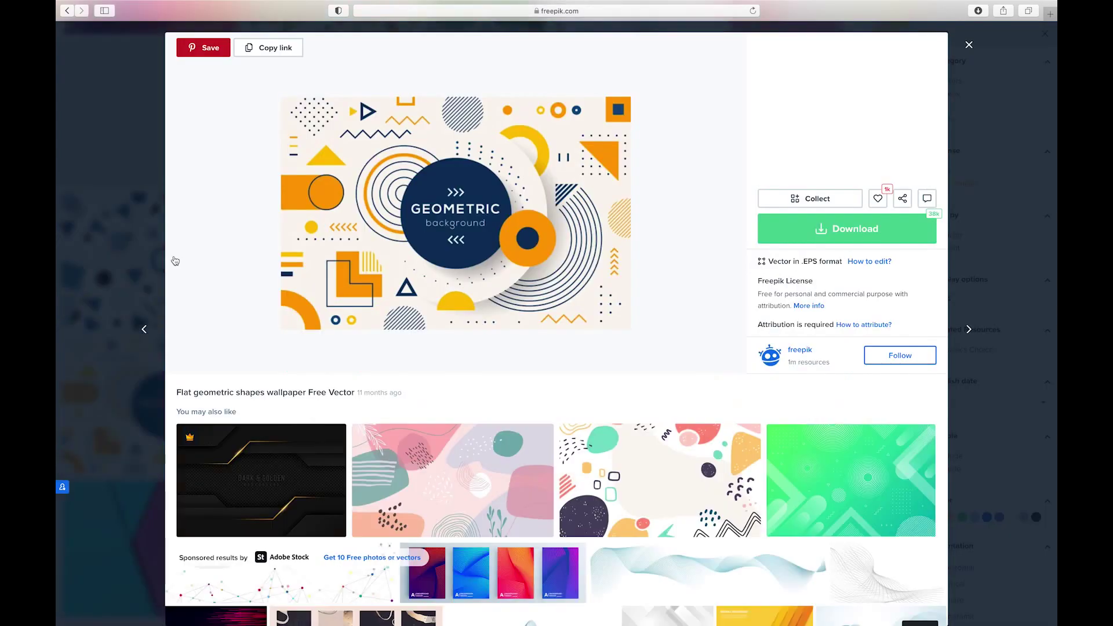
left_click(799, 227)
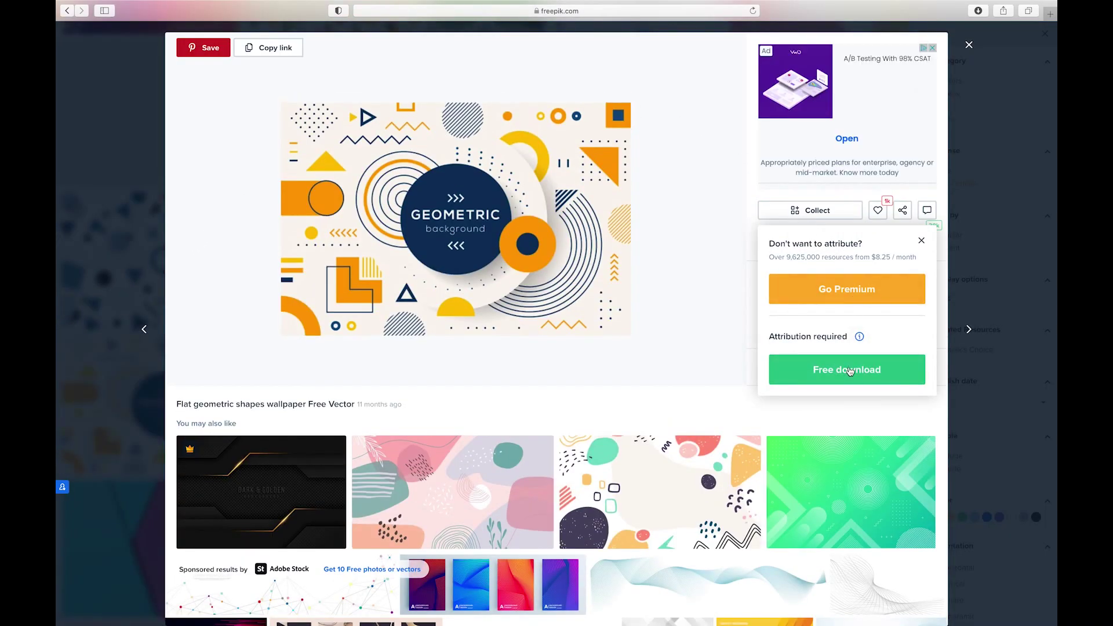
left_click(849, 371)
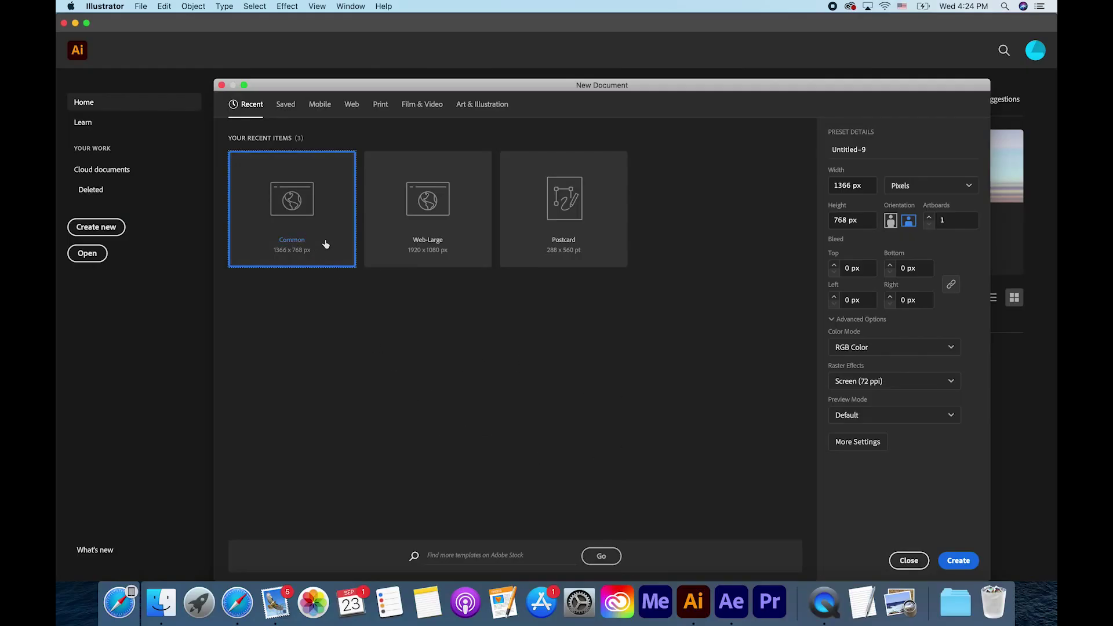
- In Illustrator, create a 1366 x 768 px RGB document and place 3175846.ai from the flat-geometric-shapes-wallpaper folder onto its artboard
left_click(958, 561)
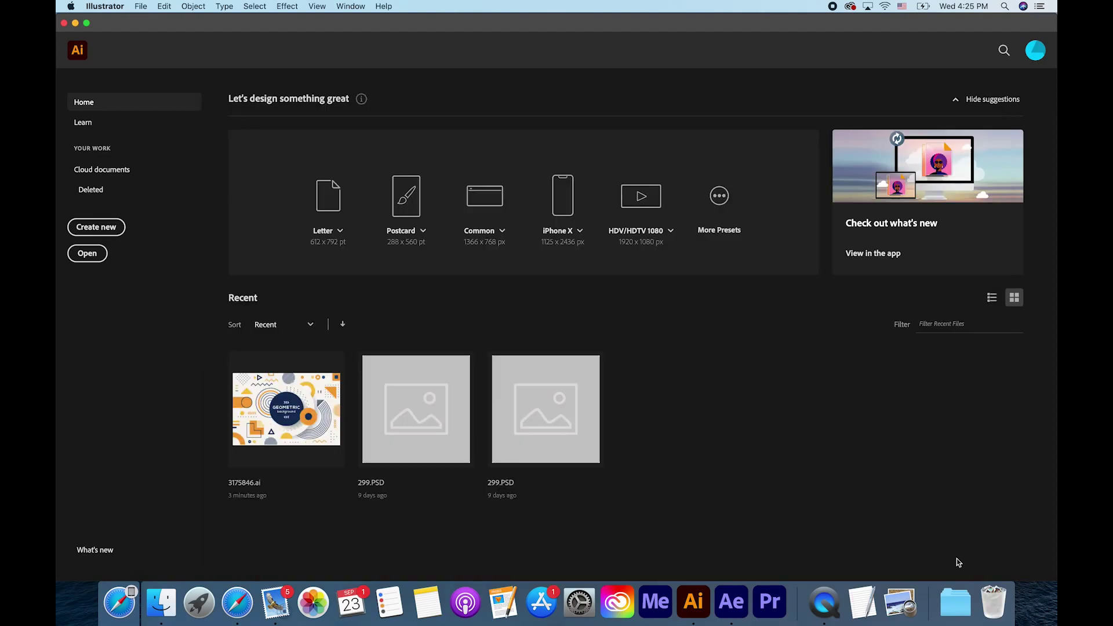
left_click(954, 601)
left_click(957, 558)
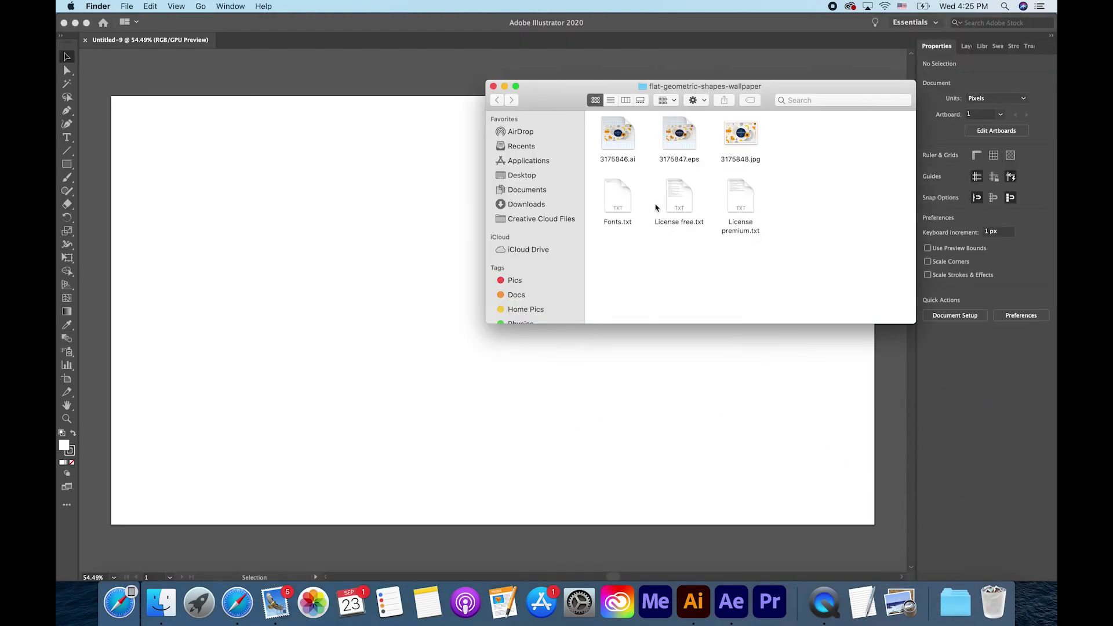
left_click_drag(626, 142, 474, 293)
left_click(493, 86)
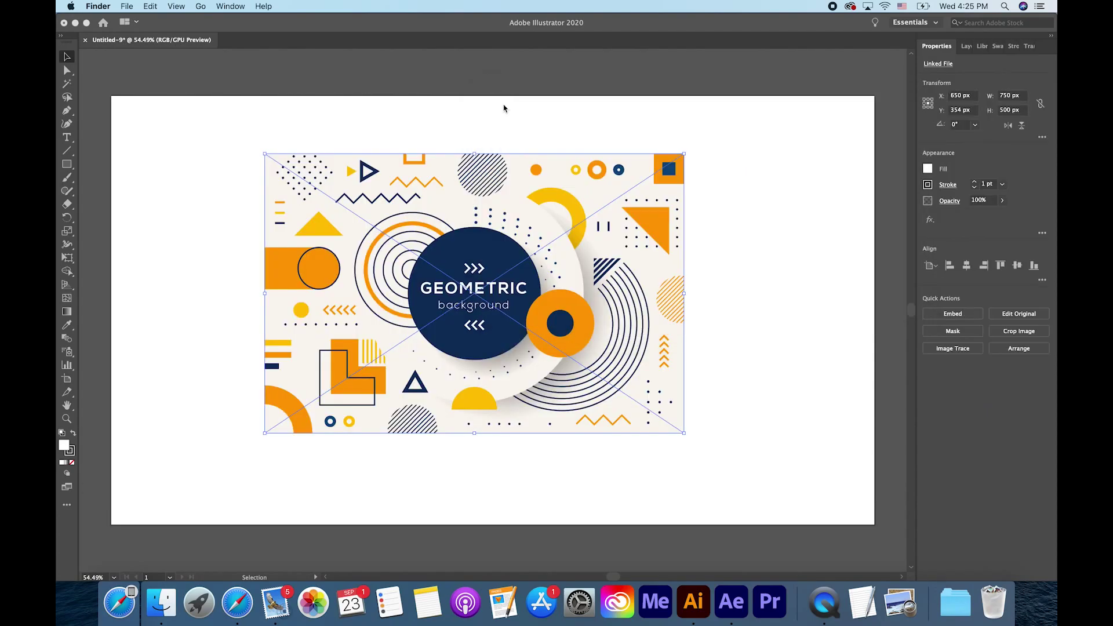
- Open the placed artwork's original file for editing and dismiss the missing fonts dialog without replacing any fonts
left_click_drag(498, 245, 530, 262)
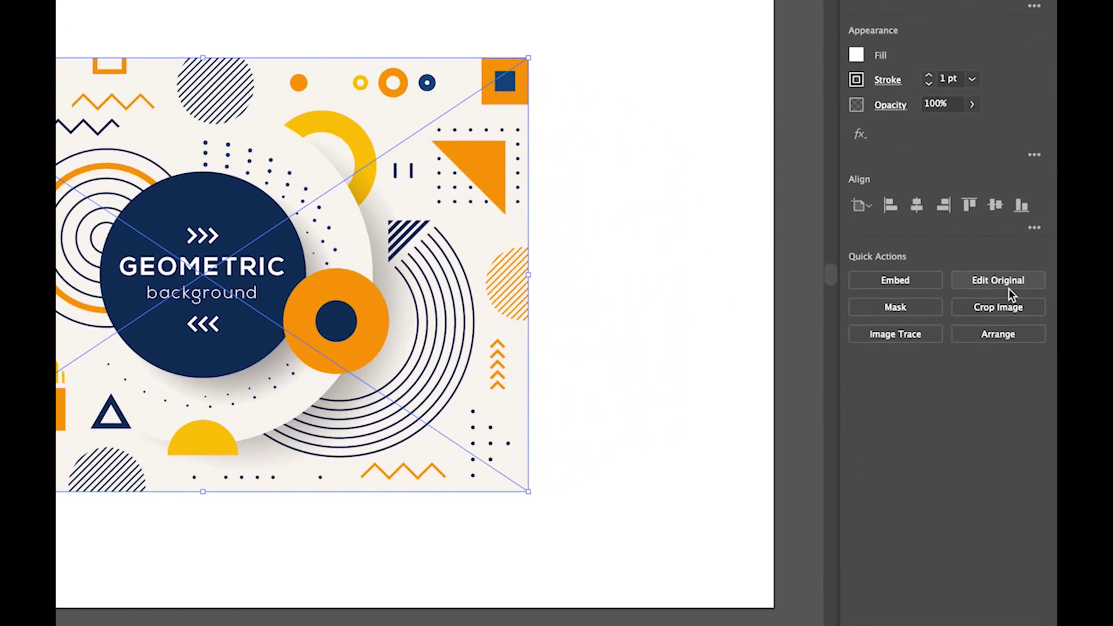
left_click(1010, 288)
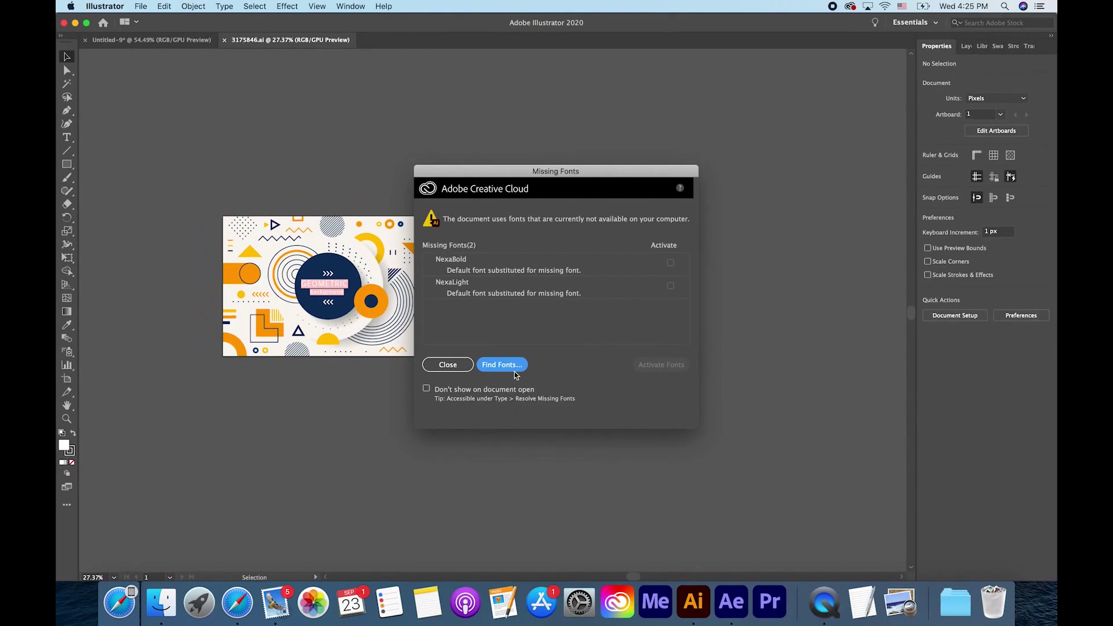
left_click(464, 364)
scroll(318, 315, "up", 5)
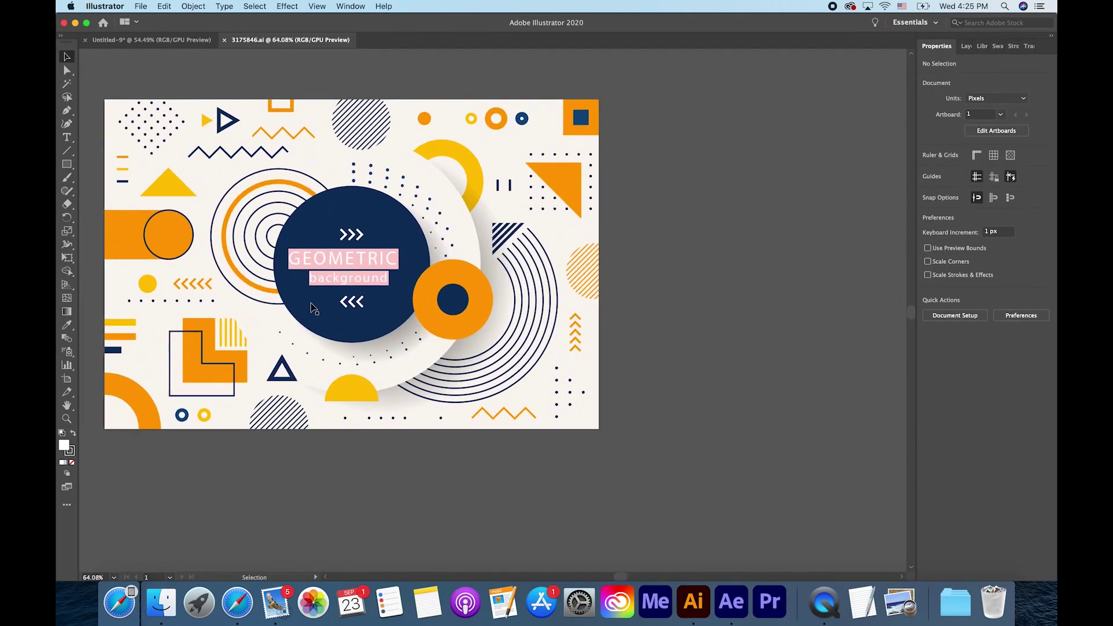
left_click_drag(308, 303, 500, 359)
key("v")
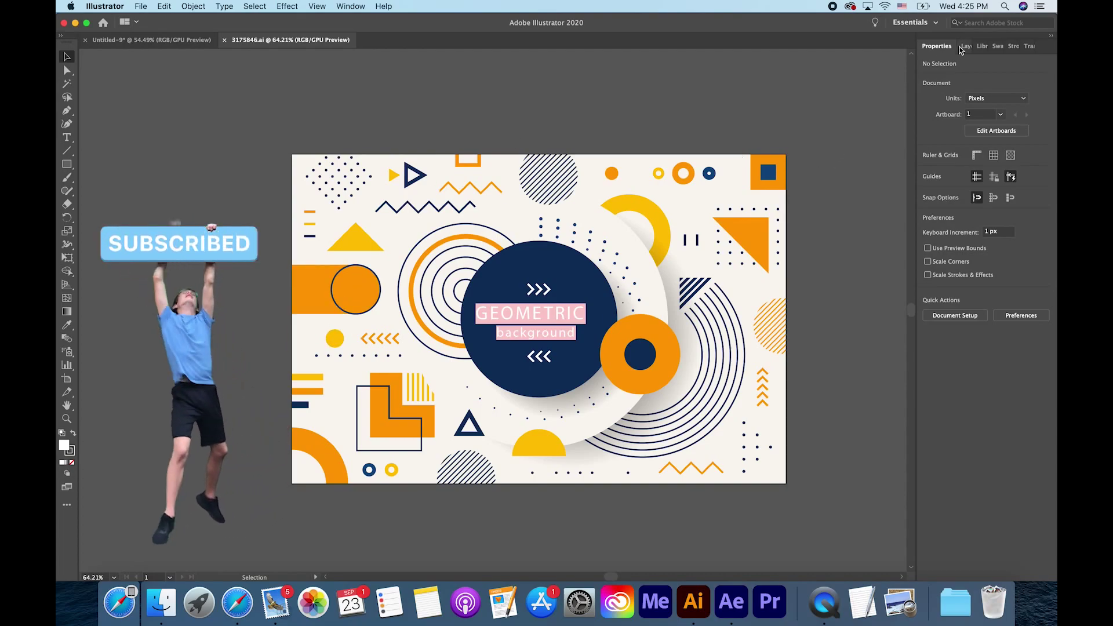
- Show the document's layers and expand OBJECTS, its clip group and the nested group to list the individual shape groups
left_click(966, 46)
left_click(887, 64)
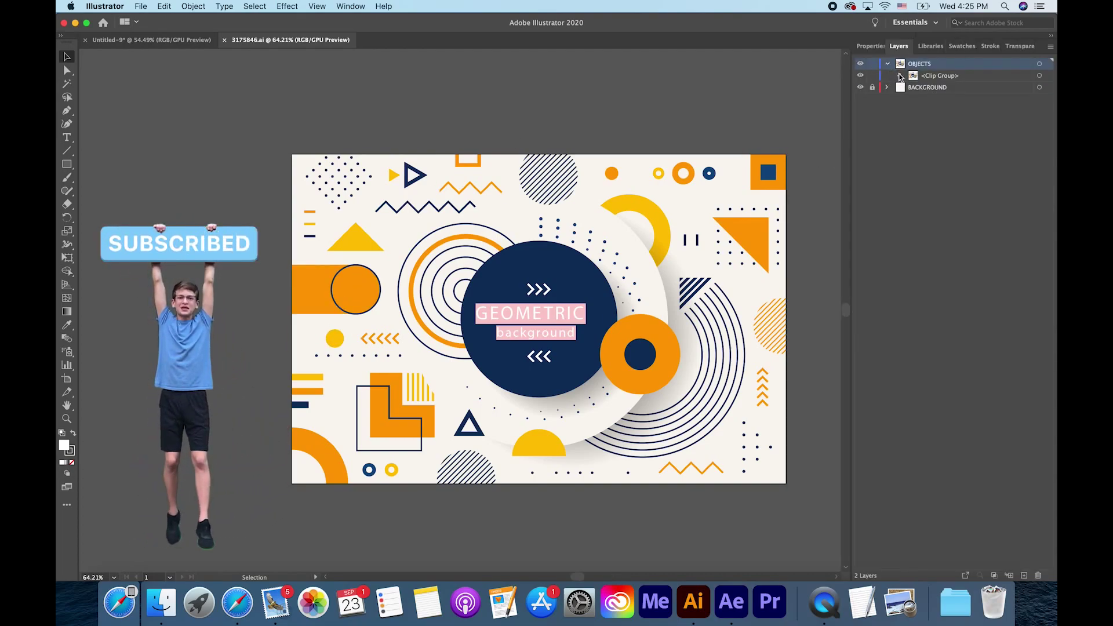
left_click(899, 75)
left_click(913, 99)
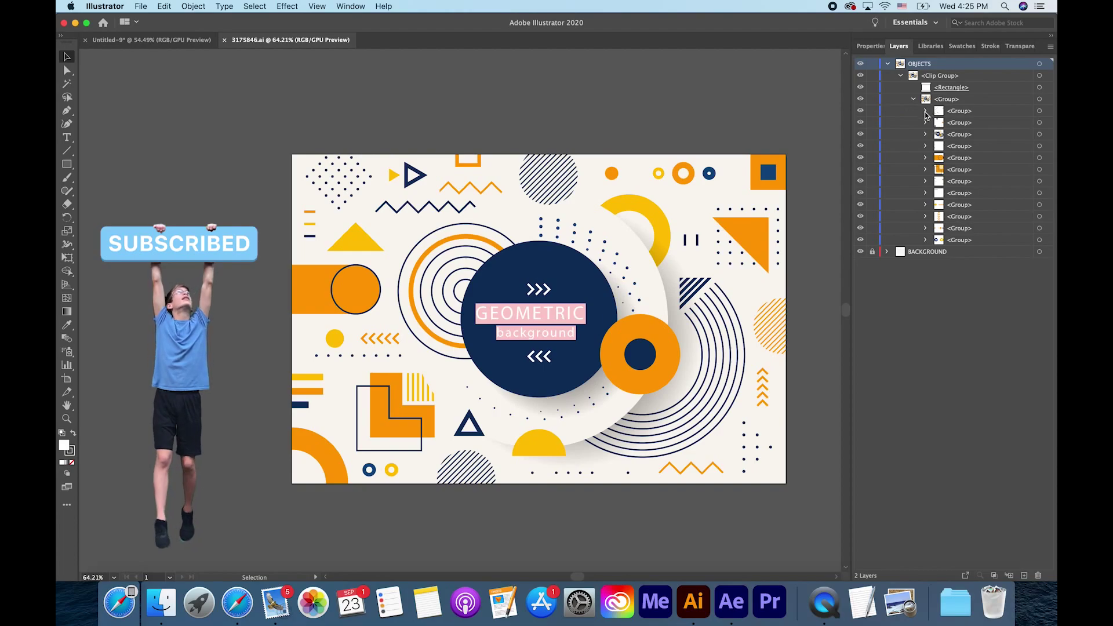
- Add a new layer above OBJECTS, move the upper-right square and neighbouring shape groups into it, and toggle its visibility to check its contents
left_click(1024, 575)
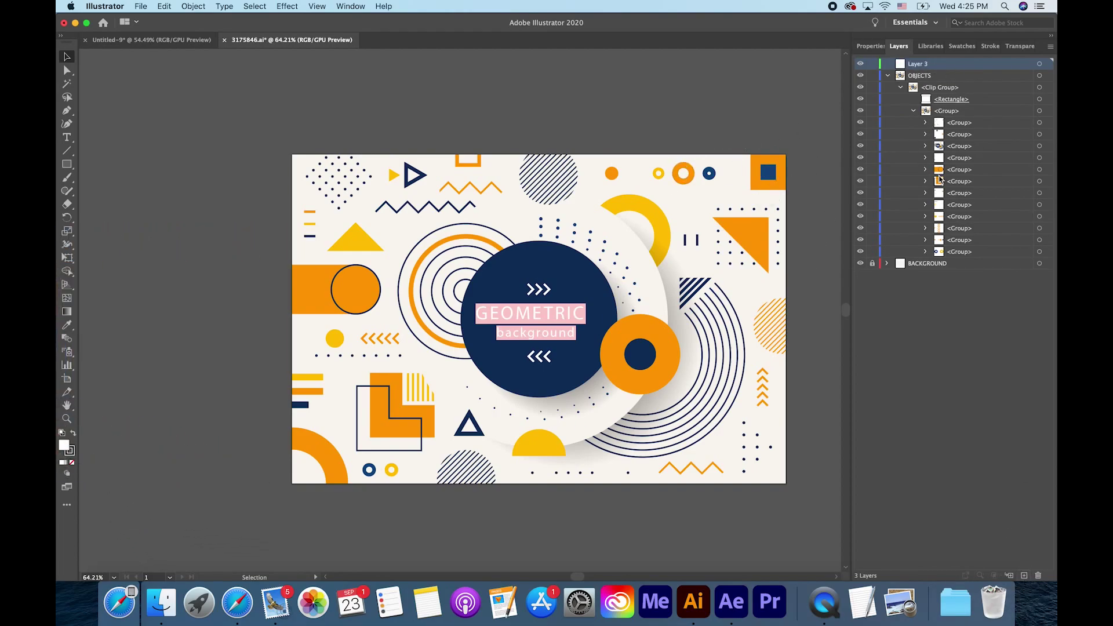
left_click(925, 122)
left_click_drag(962, 134, 919, 65)
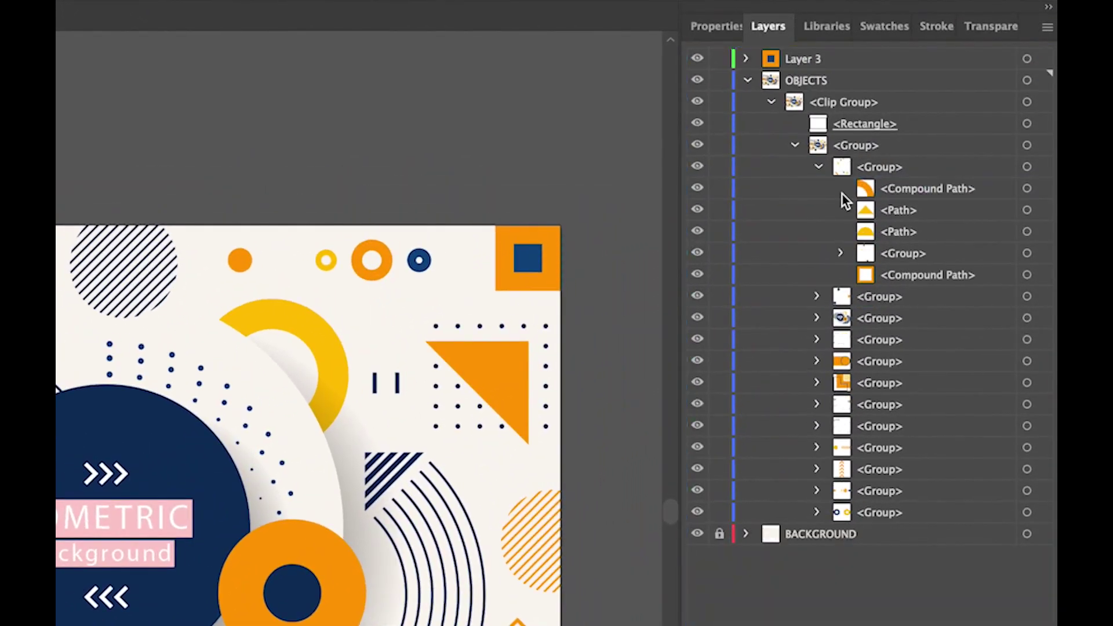
left_click_drag(875, 491, 777, 58)
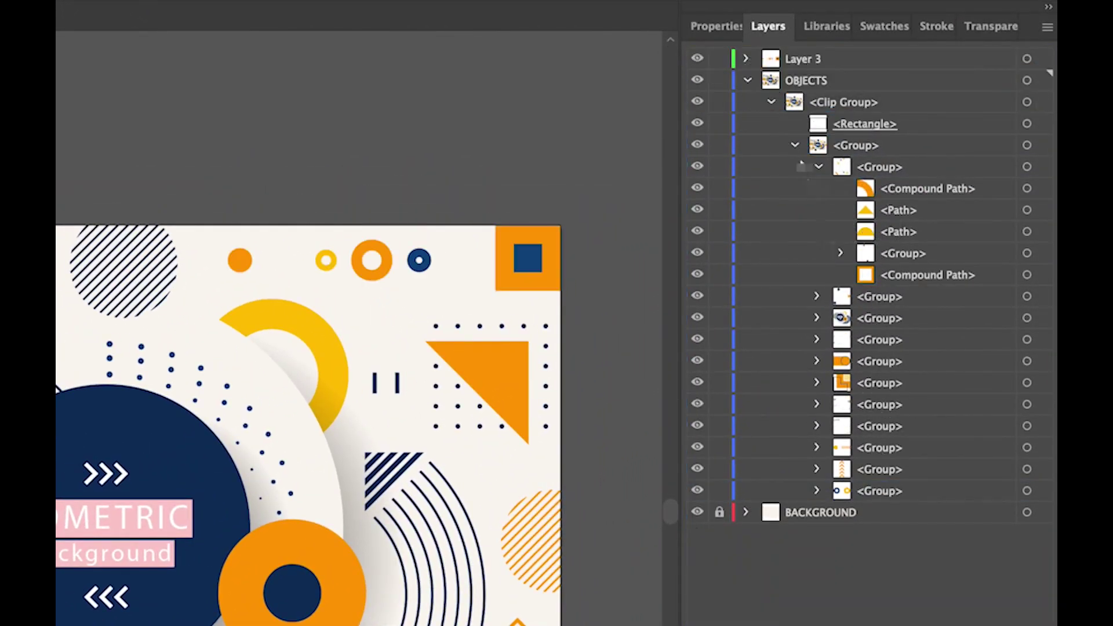
left_click(816, 404)
left_click_drag(895, 448, 792, 58)
left_click(697, 59)
left_click(697, 59)
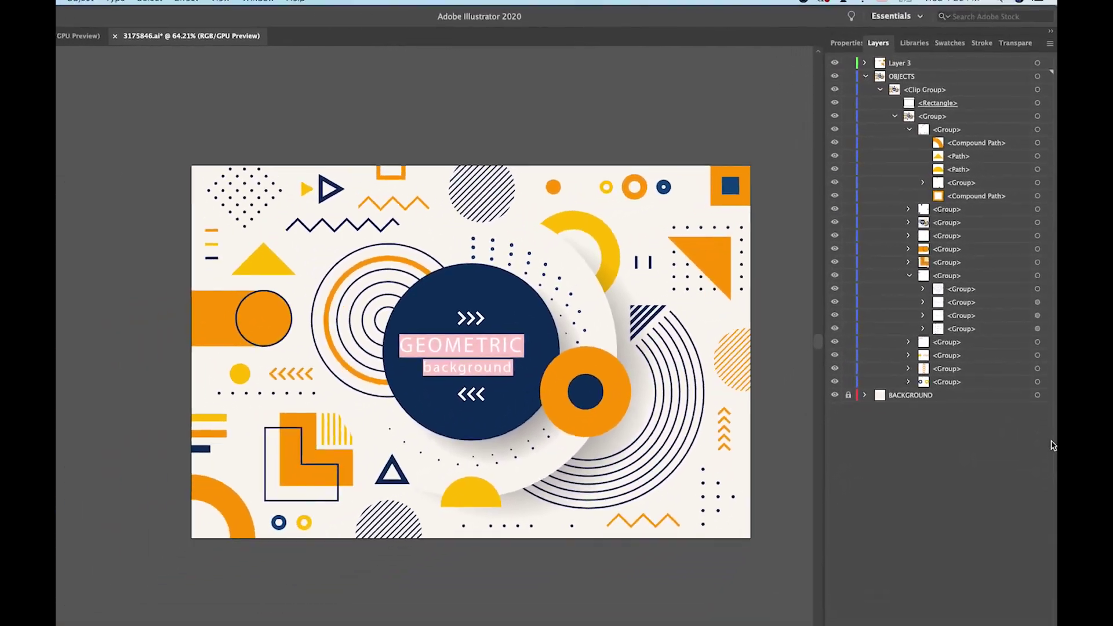
- Add more layers, distribute the remaining OBJECTS artwork among them, and toggle the top title layer's visibility to check it
left_click(1021, 625)
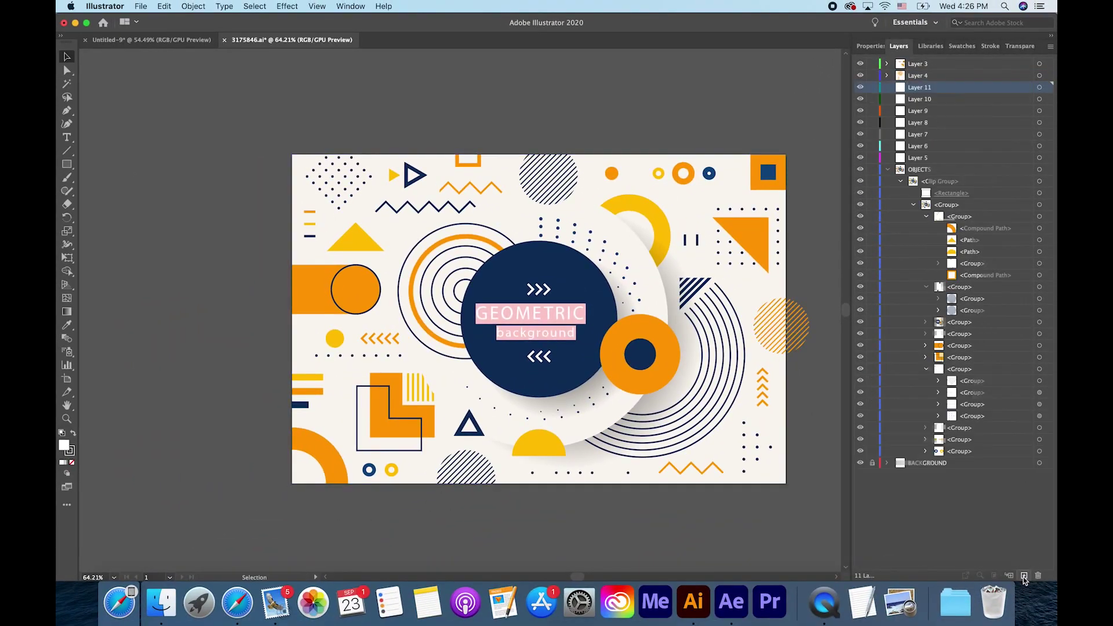
left_click(920, 146)
left_click_drag(959, 239, 925, 179)
left_click_drag(968, 274, 914, 76)
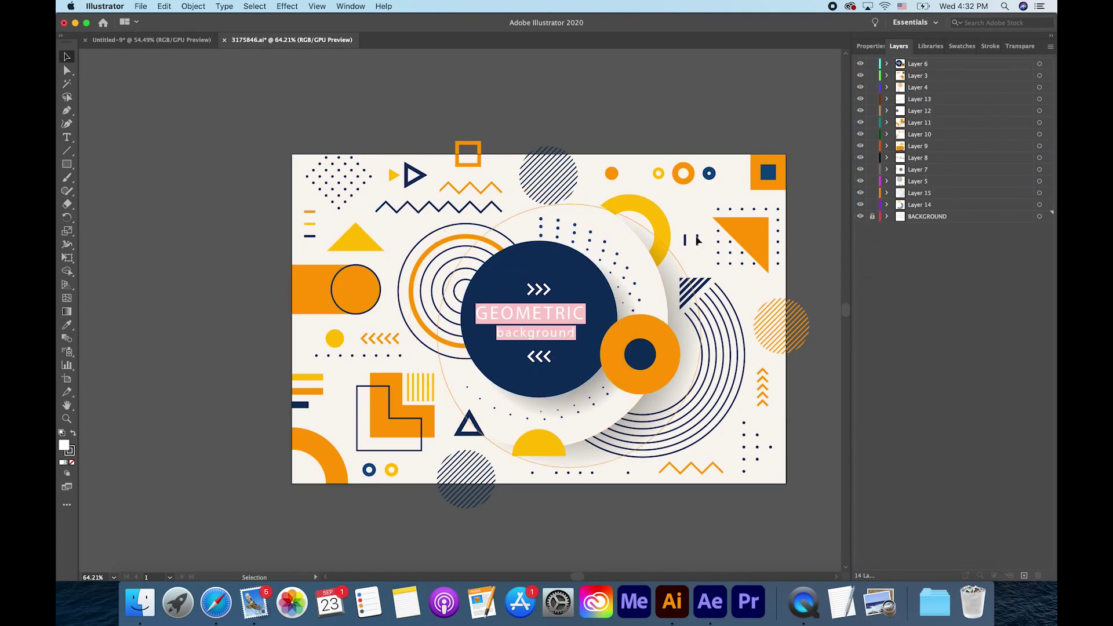
left_click(859, 65)
left_click(859, 65)
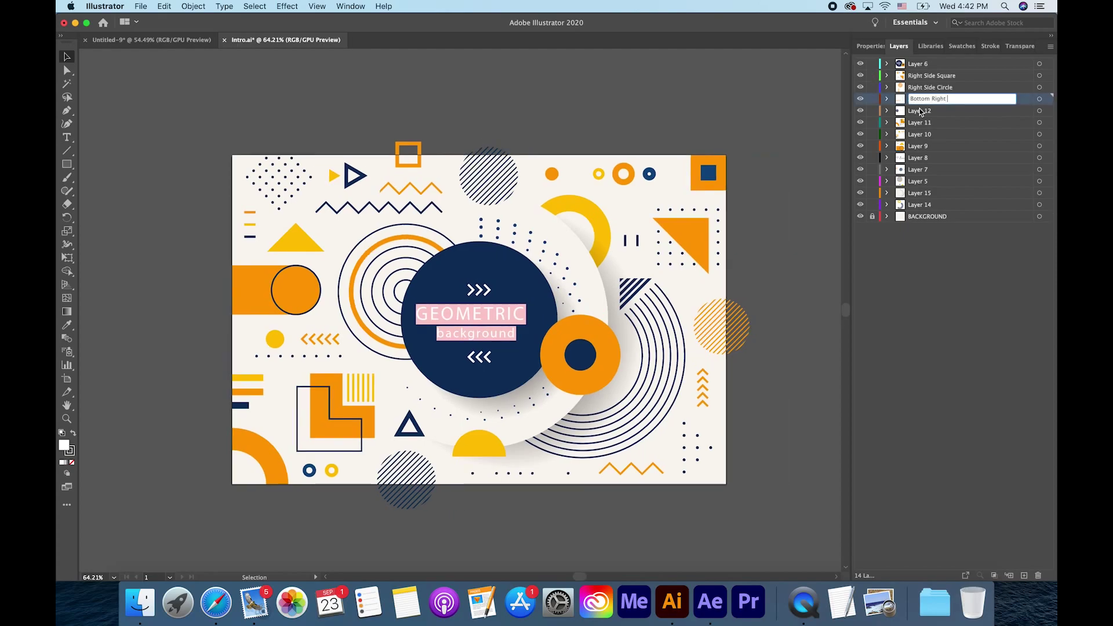
- Rename Layers 12, 11, 10, 9 and 8 as Bottom Middle, Bottom Left, Left Side Lines, Left Side Circle/Line and Left Side Arrow/Lines
double_click(920, 110)
type("Bottom Middle")
double_click(919, 122)
type("Bottom Left")
double_click(919, 134)
type("Left Side Lines")
double_click(918, 146)
type("Left Side Circle/Line")
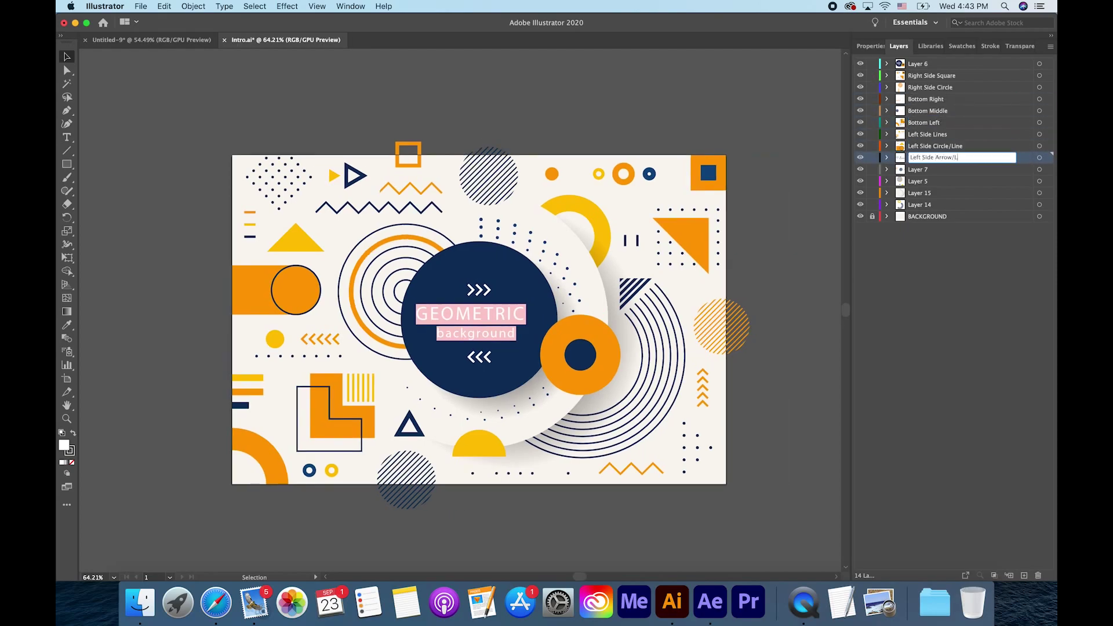
type("ines")
- Rename Layer 6 as Intro Title, Layer 7 as Upper Middle and Layer 5 as Intro Circles, and open Layer 15's name for editing
double_click(918, 63)
type("Intro Title")
double_click(917, 169)
type("Upper Middle")
double_click(917, 181)
type("Intro Circles")
double_click(919, 193)
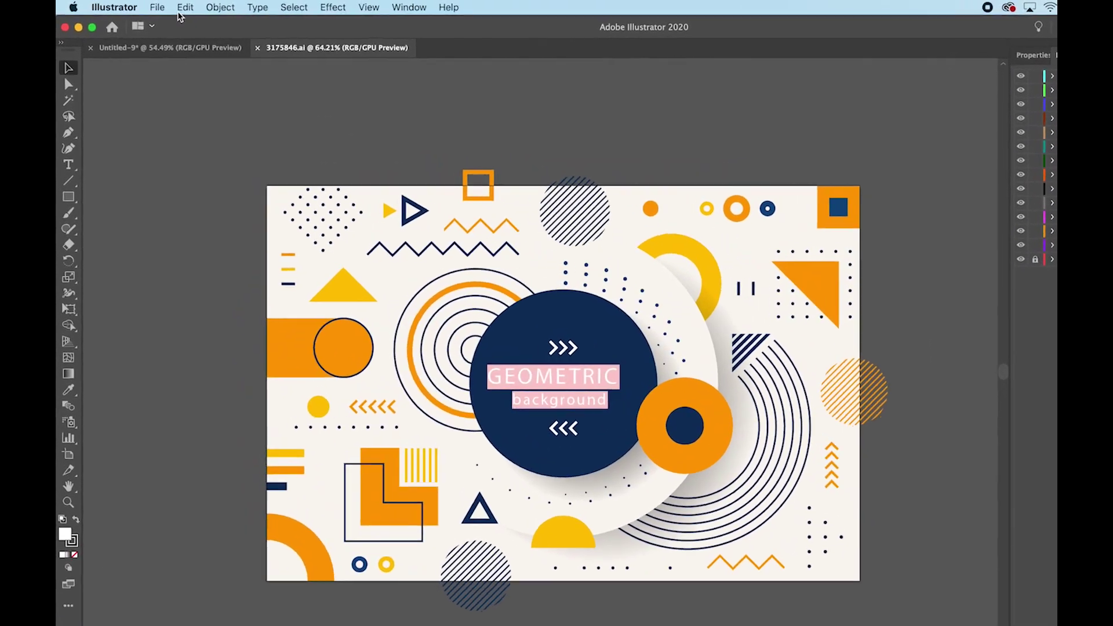
- Save the layered artwork as an Adobe Illustrator file named Intro in the flat-geometric-shapes-wallpaper folder, keeping the Illustrator 2020 options
left_click(141, 6)
left_click(224, 166)
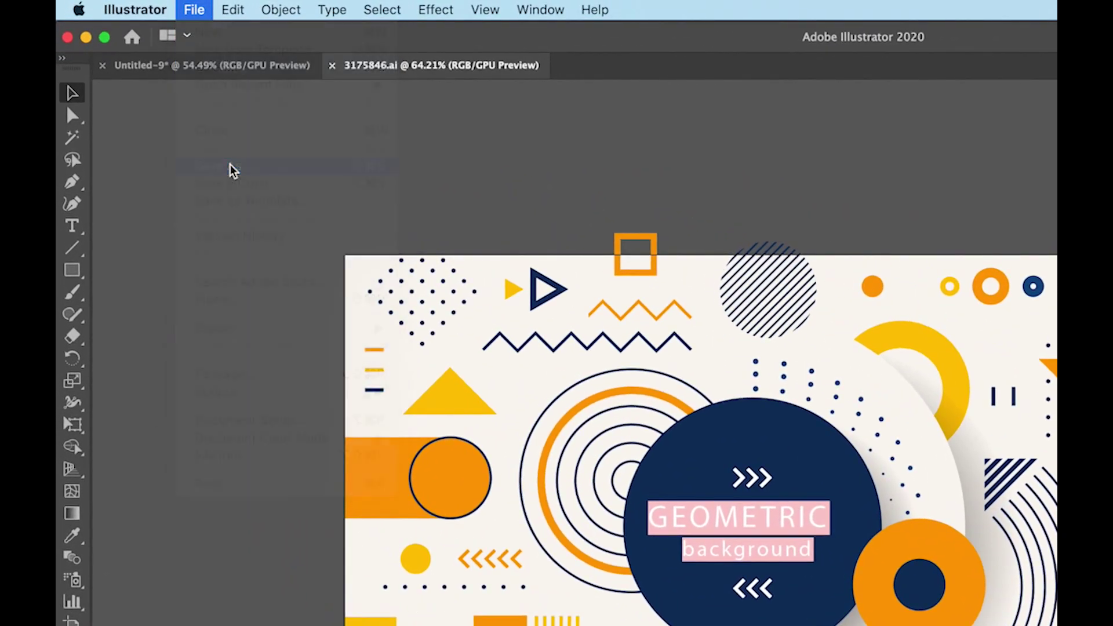
triple_click(833, 184)
type("Intro")
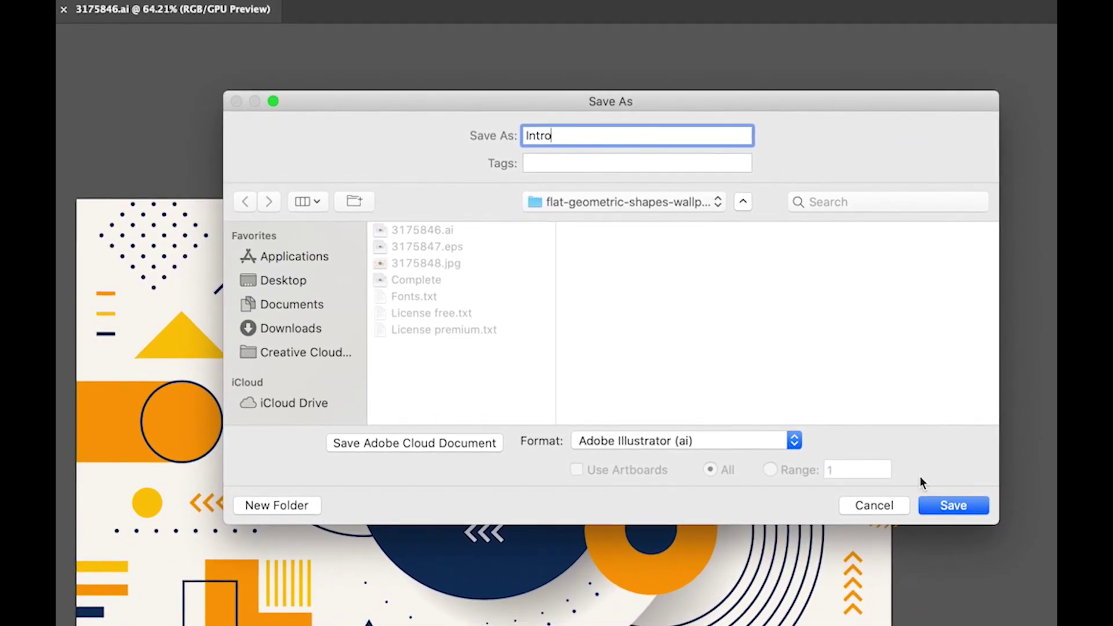
left_click(951, 505)
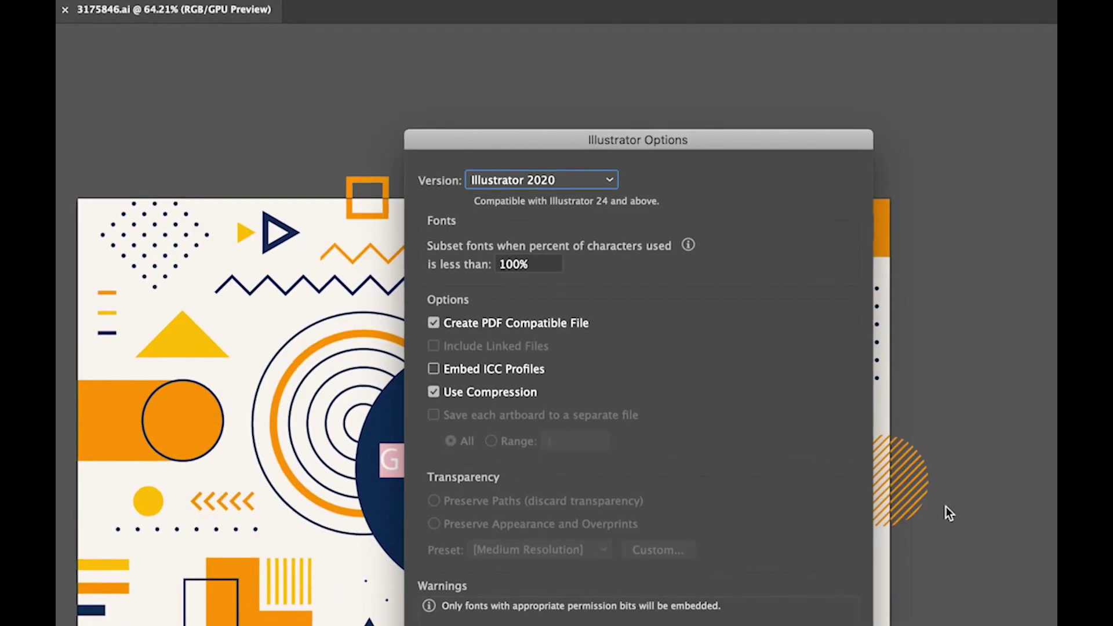
left_click(729, 522)
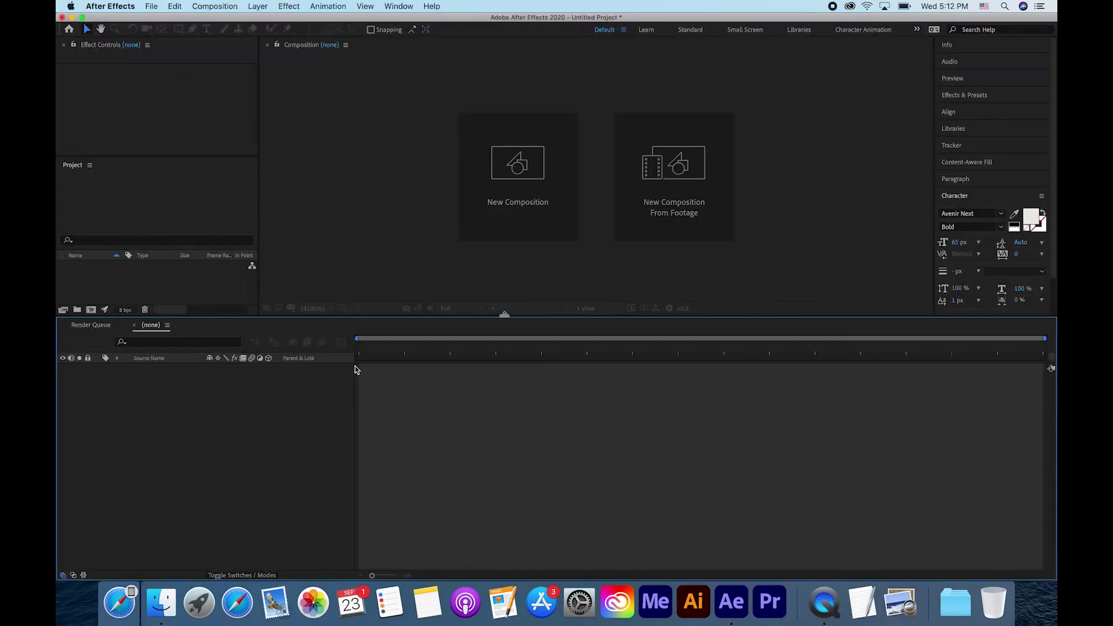
- In After Effects, import Intro.ai into the project as Composition - Retain Layer Sizes
right_click(198, 296)
mouse_move(240, 344)
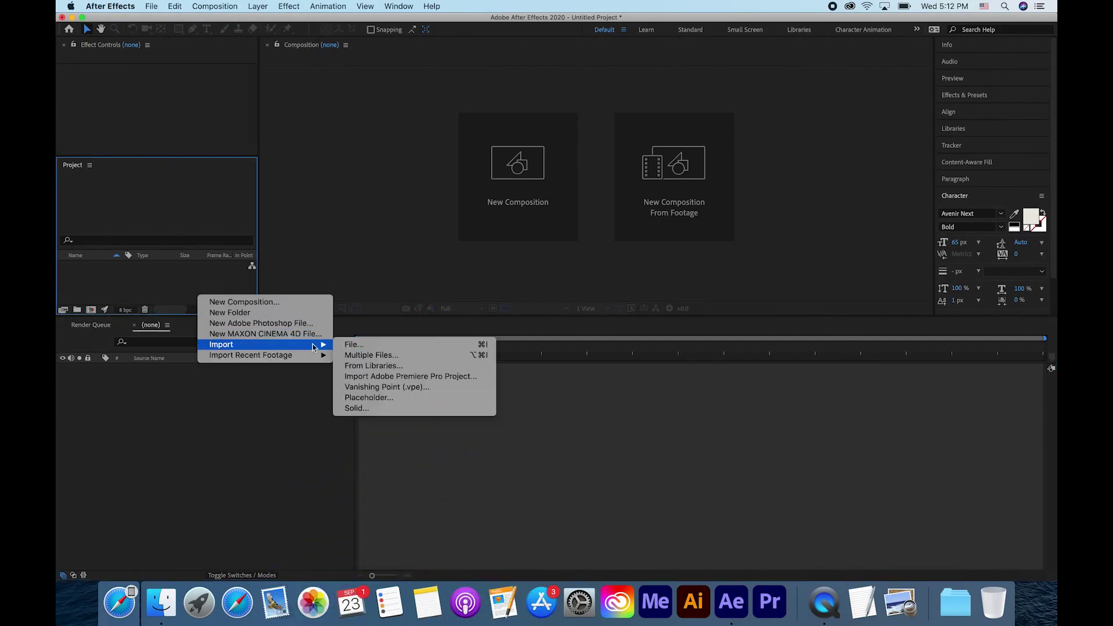
left_click(348, 344)
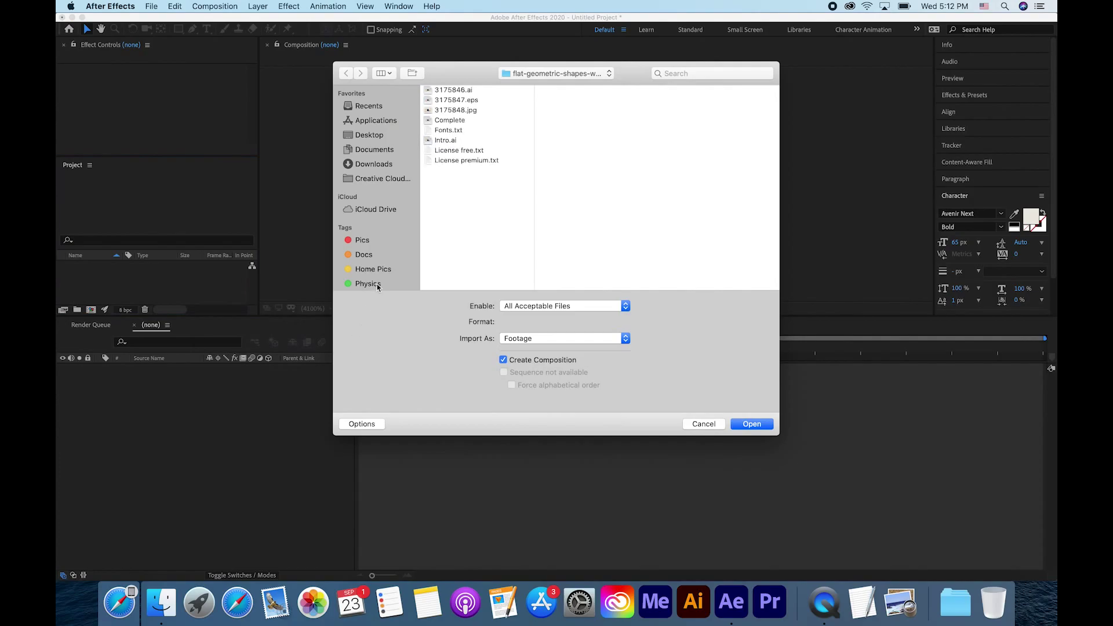
left_click(444, 141)
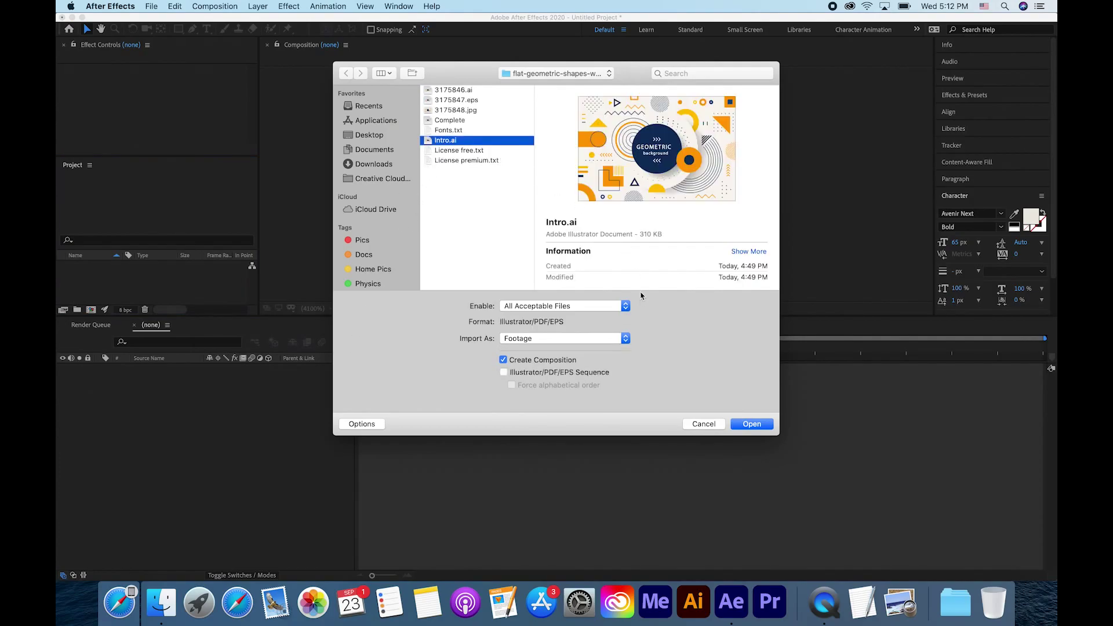
left_click(615, 338)
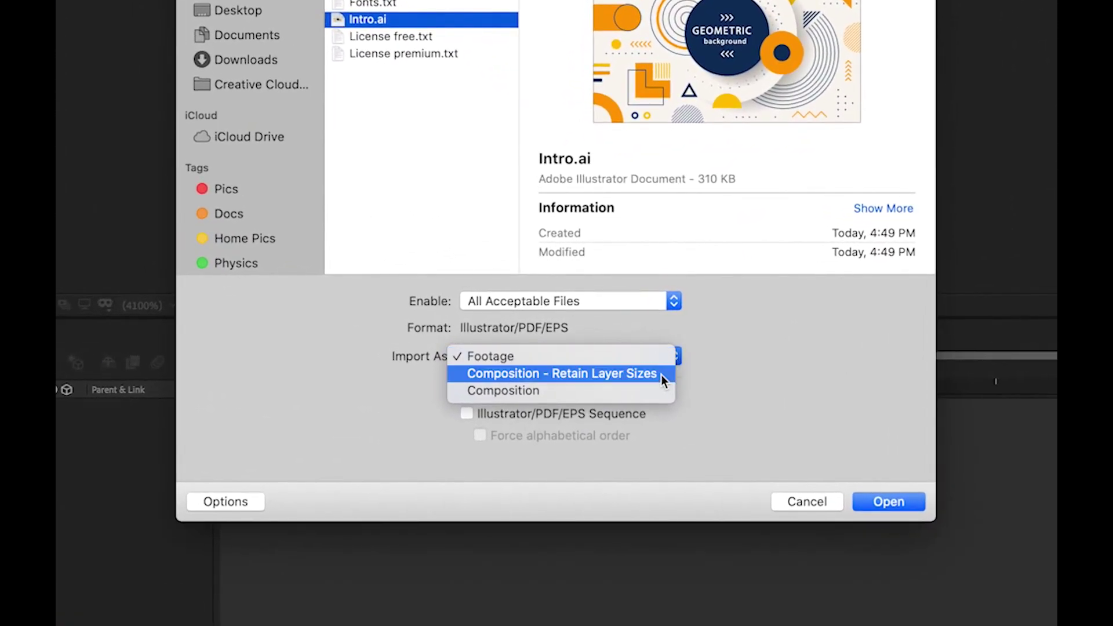
left_click(662, 374)
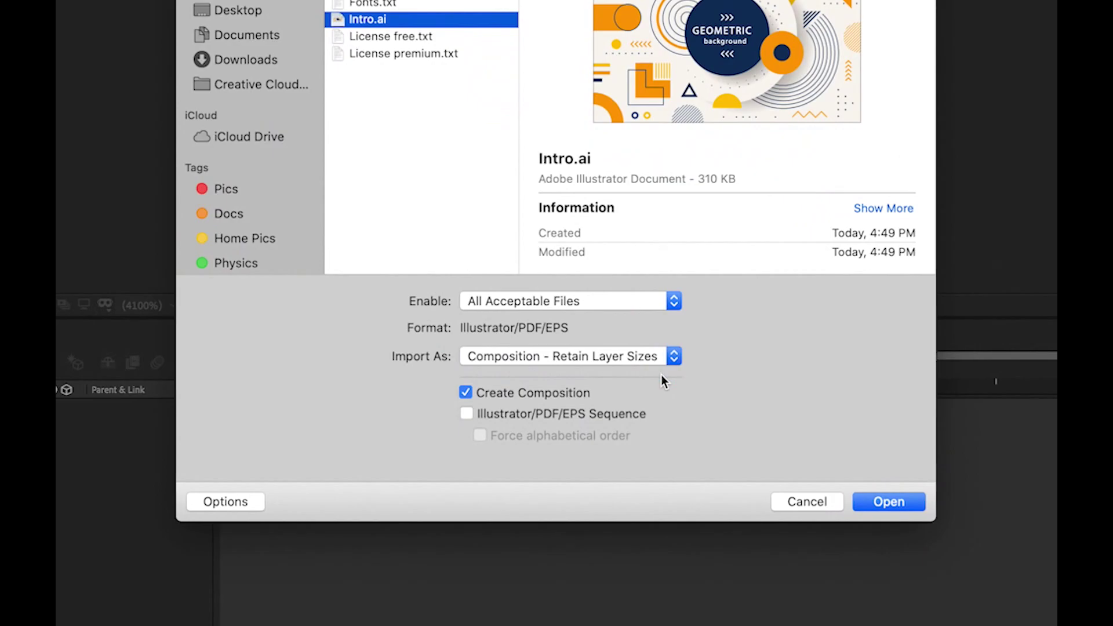
left_click(882, 502)
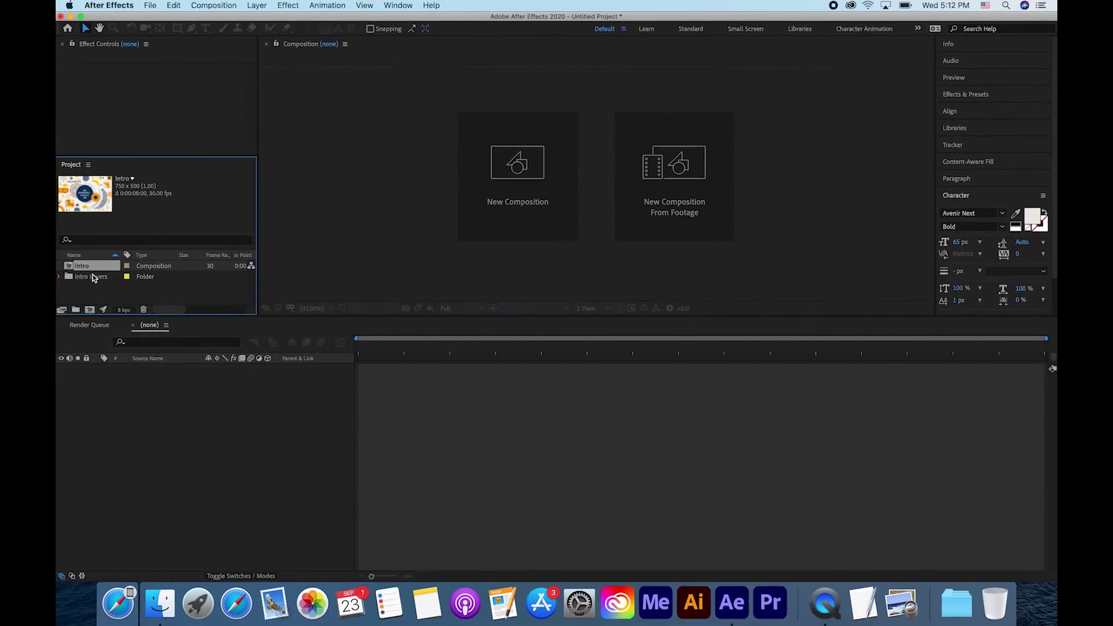
- Create a new composition from the Intro composition, using the HDTV 1080 25 preset with its frame rate changed to 30 fps
left_click_drag(84, 265, 175, 389)
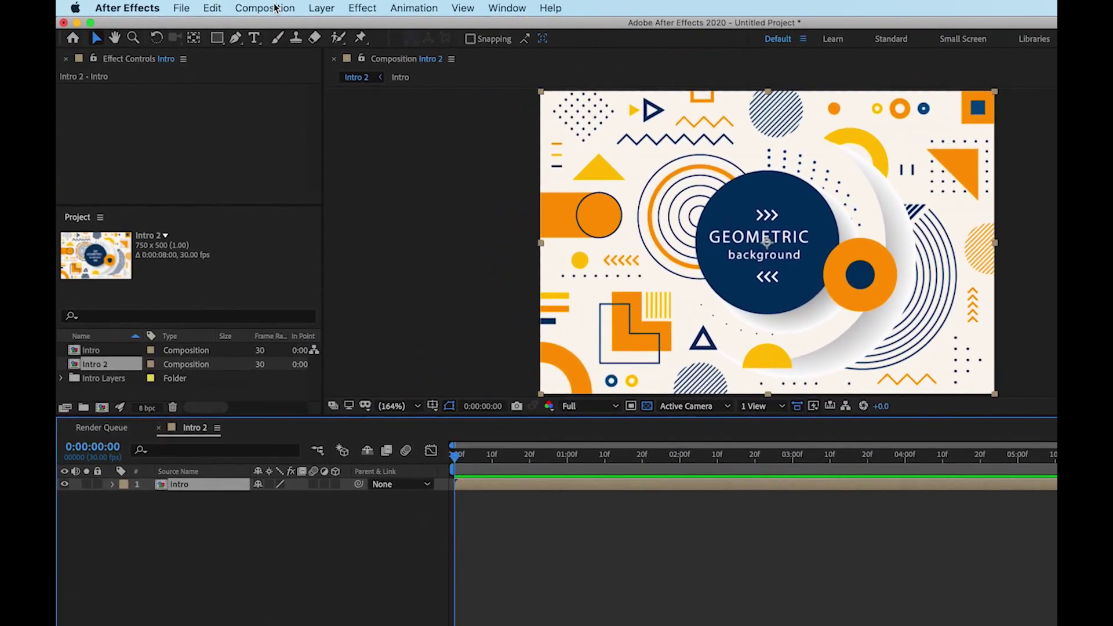
left_click(214, 6)
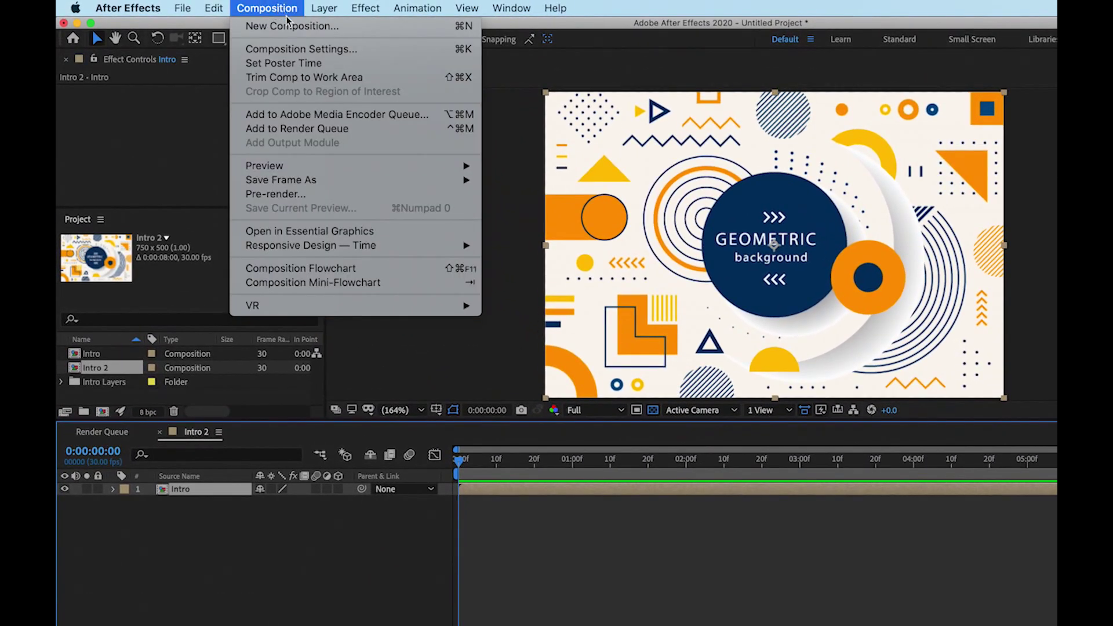
left_click(294, 48)
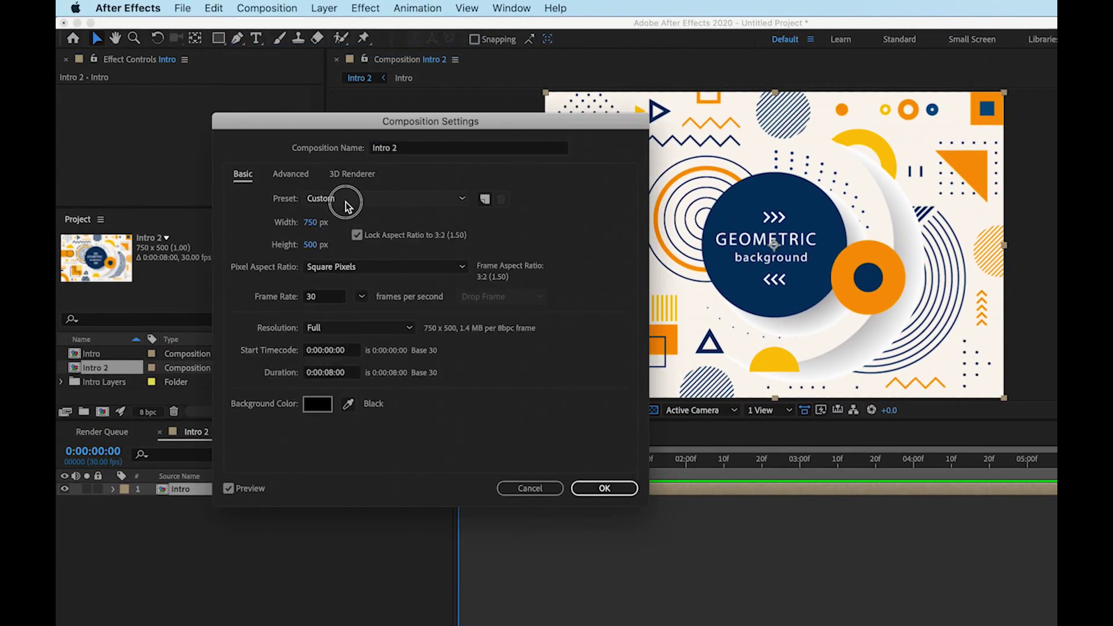
left_click(346, 199)
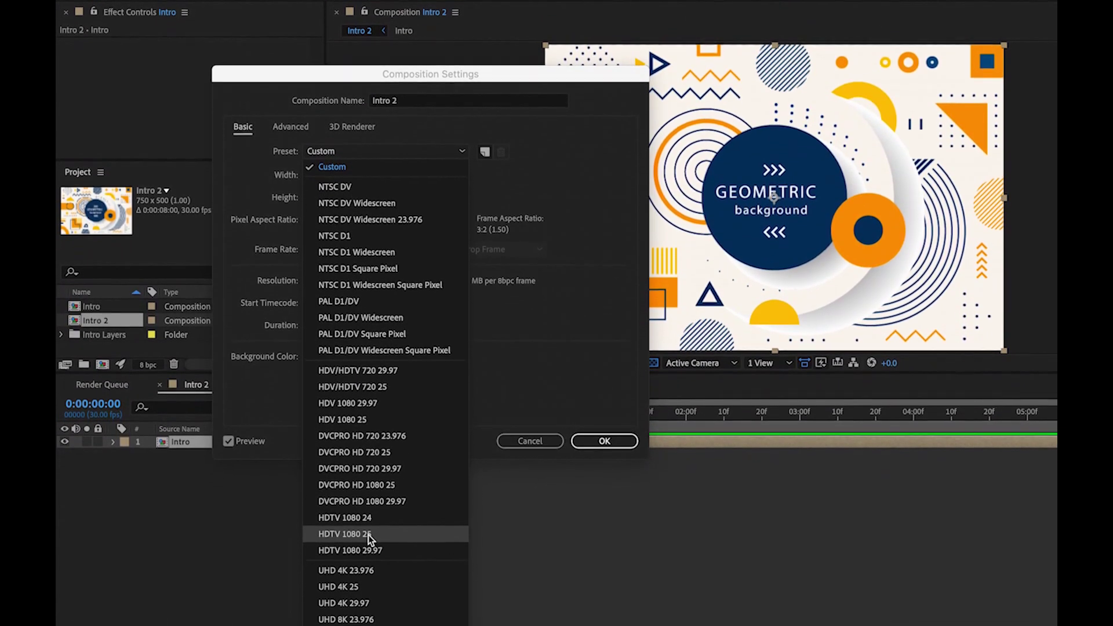
left_click(368, 544)
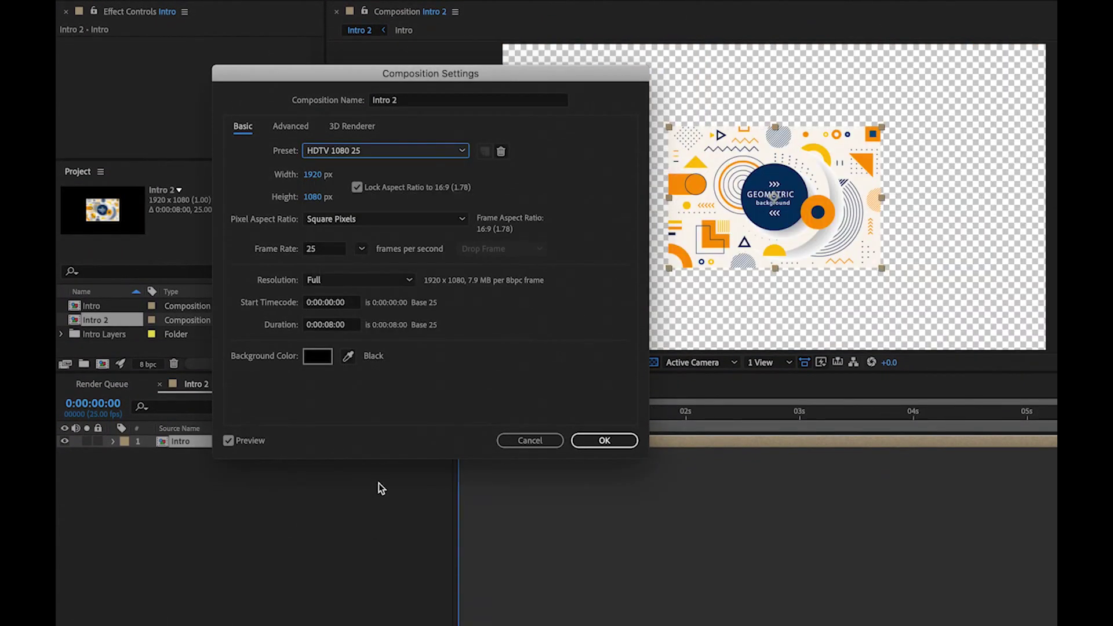
left_click(362, 249)
left_click(372, 375)
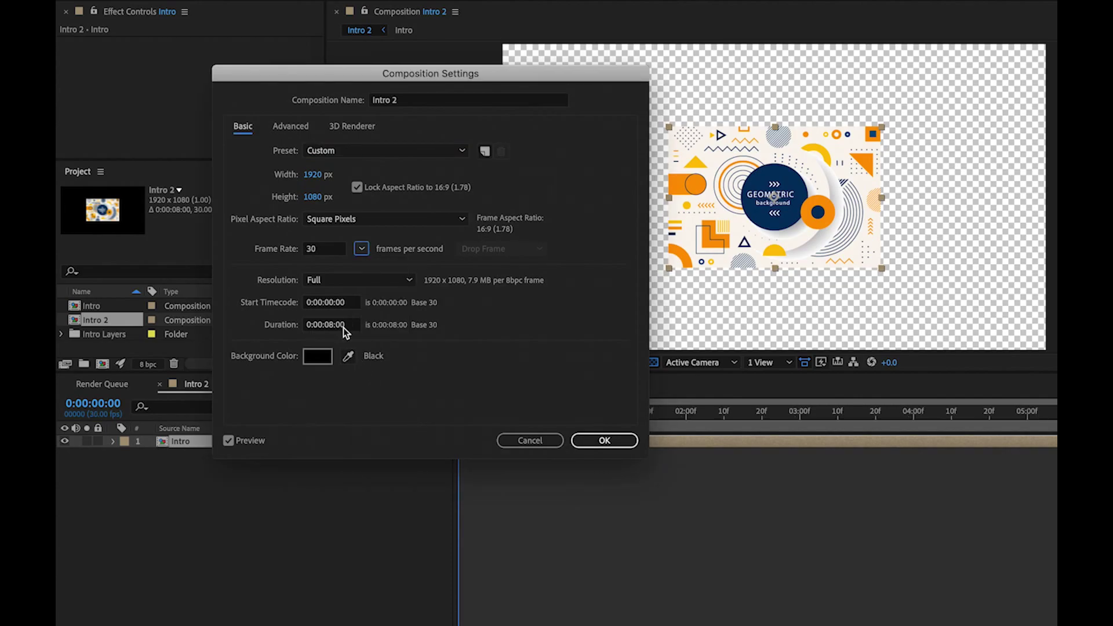
left_click(612, 437)
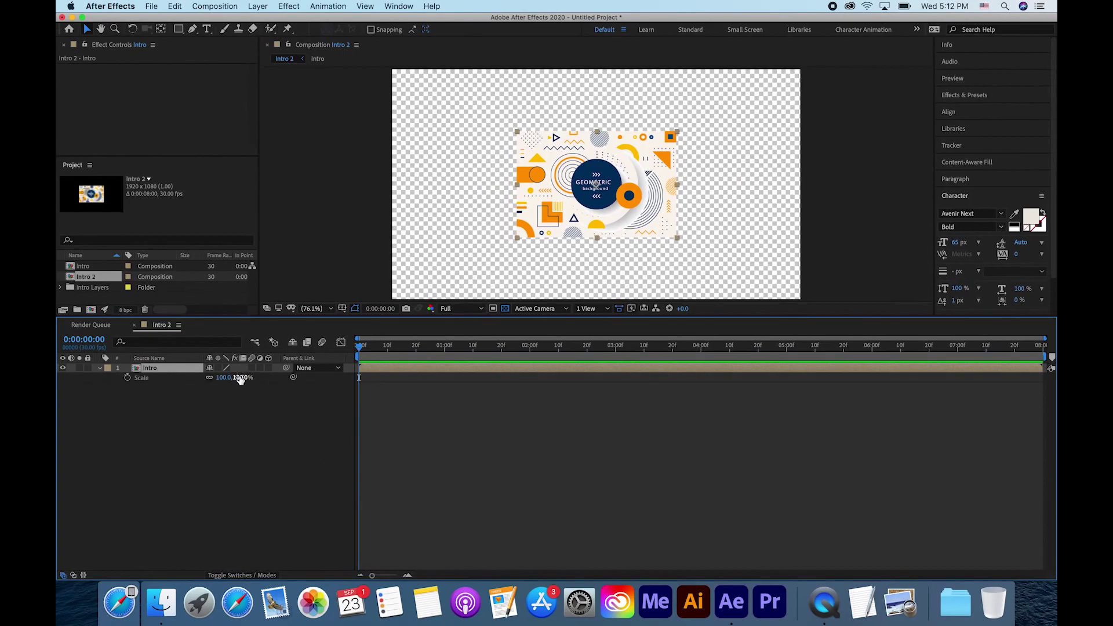
- Scale the nested Intro layer to 259% to fill the frame and enable its Collapse Transformations switch
left_click_drag(240, 378, 336, 384)
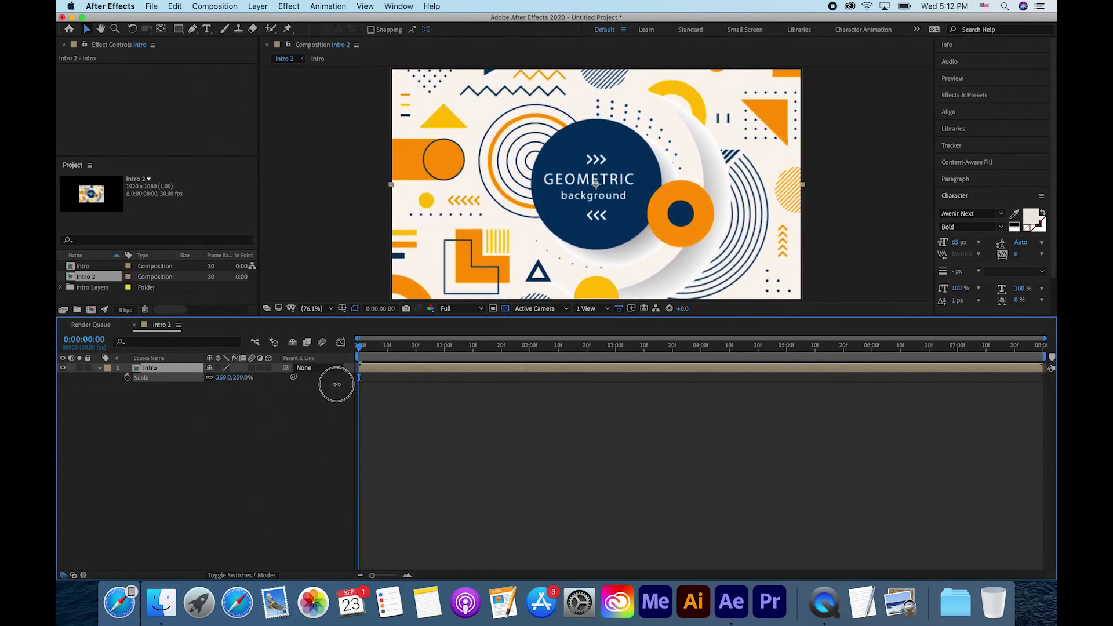
left_click(477, 397)
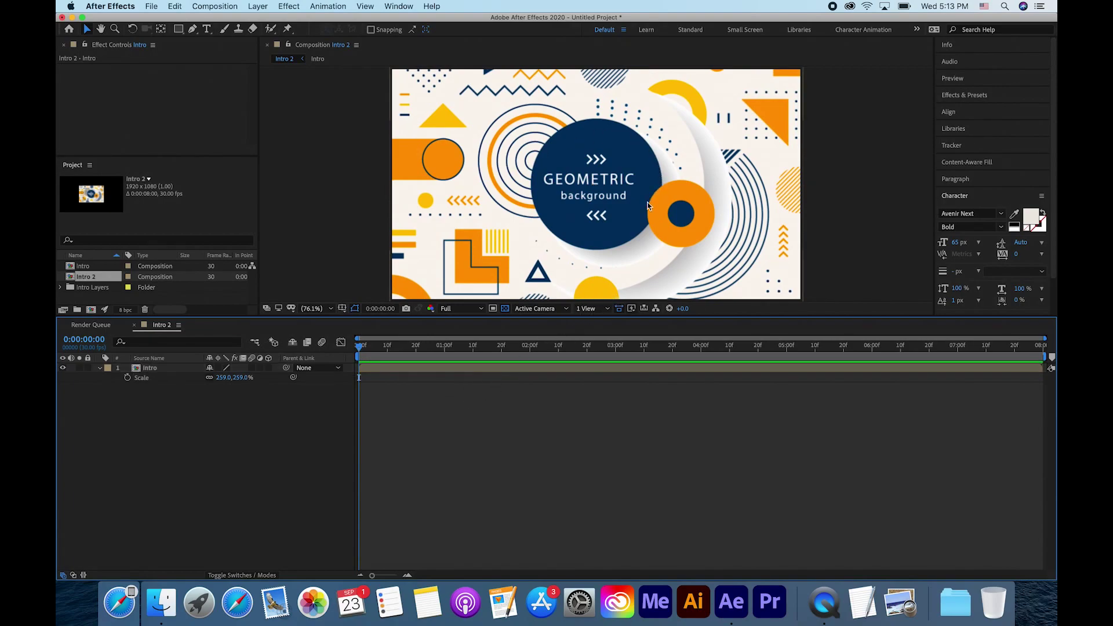
left_click(219, 369)
- Inside the Intro composition, turn off Intro Title, Intro Circles, Intro Middle and Intro Background and hide them as shy layers
double_click(163, 370)
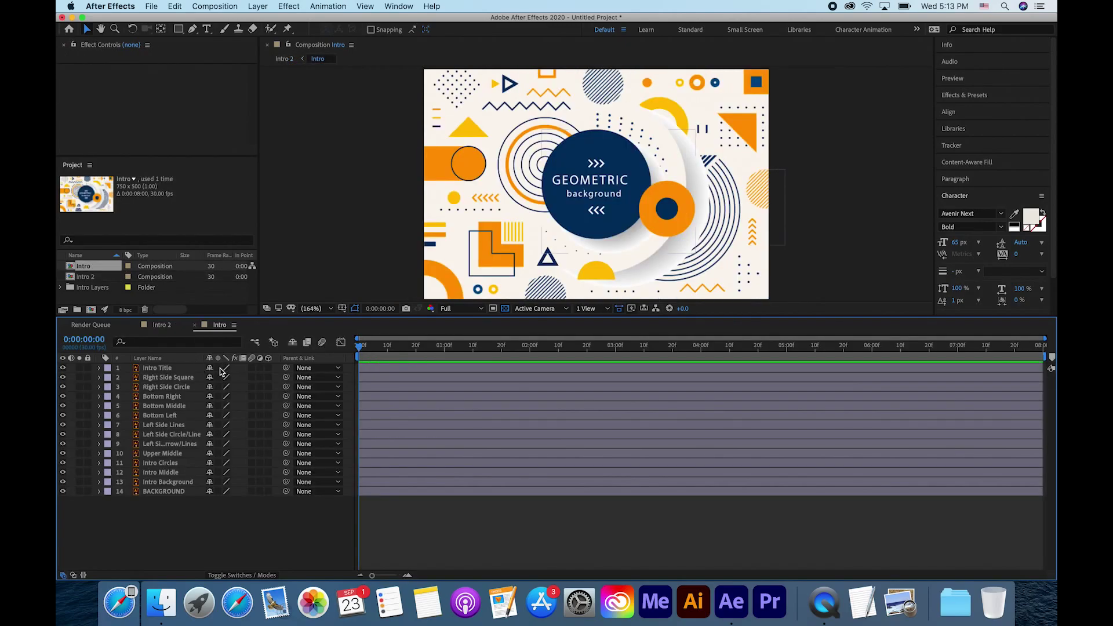
left_click(63, 368)
left_click_drag(62, 463, 64, 487)
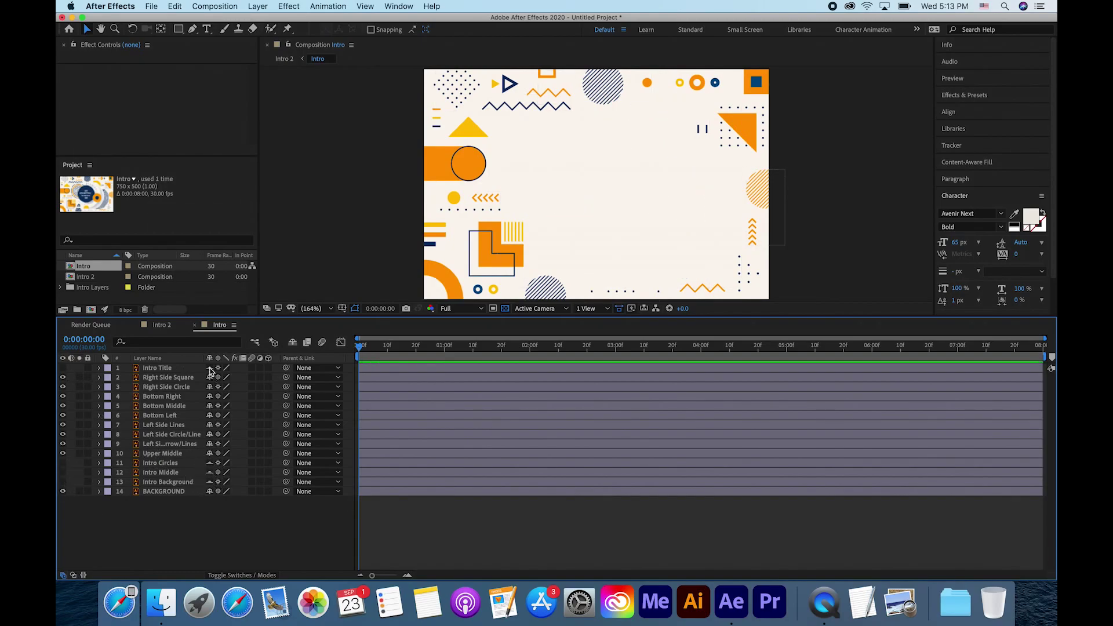
left_click(293, 344)
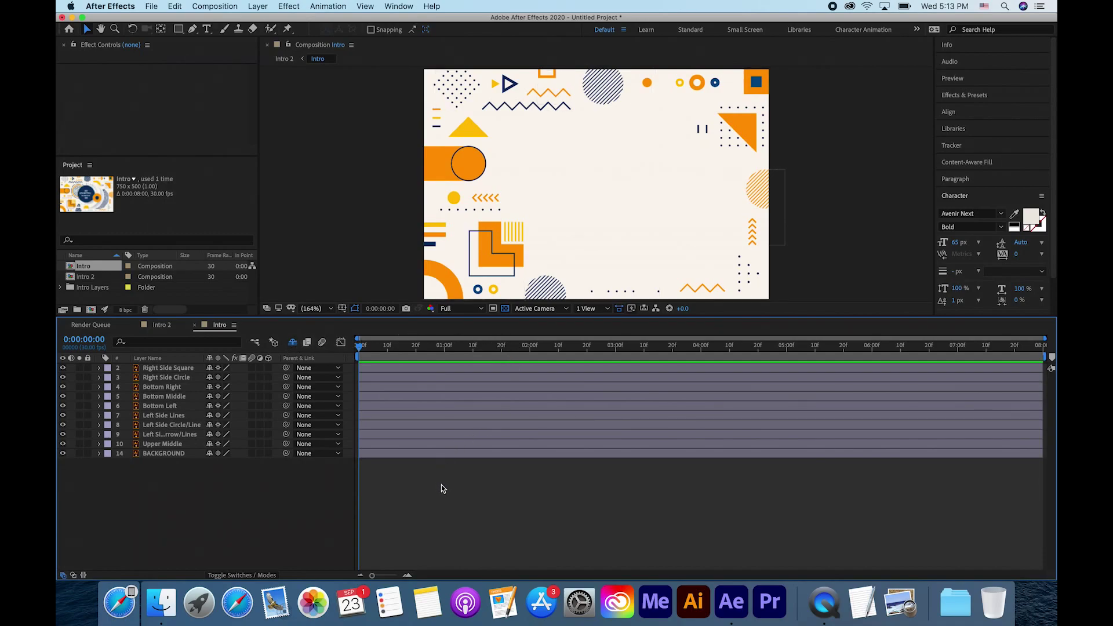
- Place a marker at 0:00:03:20 and keyframe Position on all visible layers at the start, at the marker and shortly after 6 seconds
left_click(438, 370)
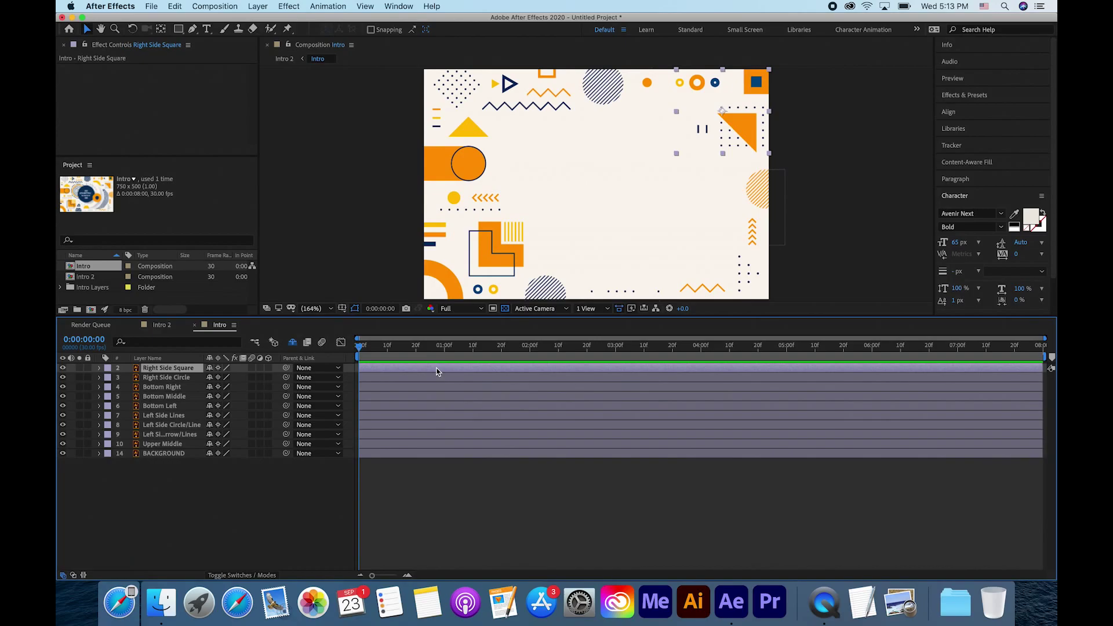
key("super+a")
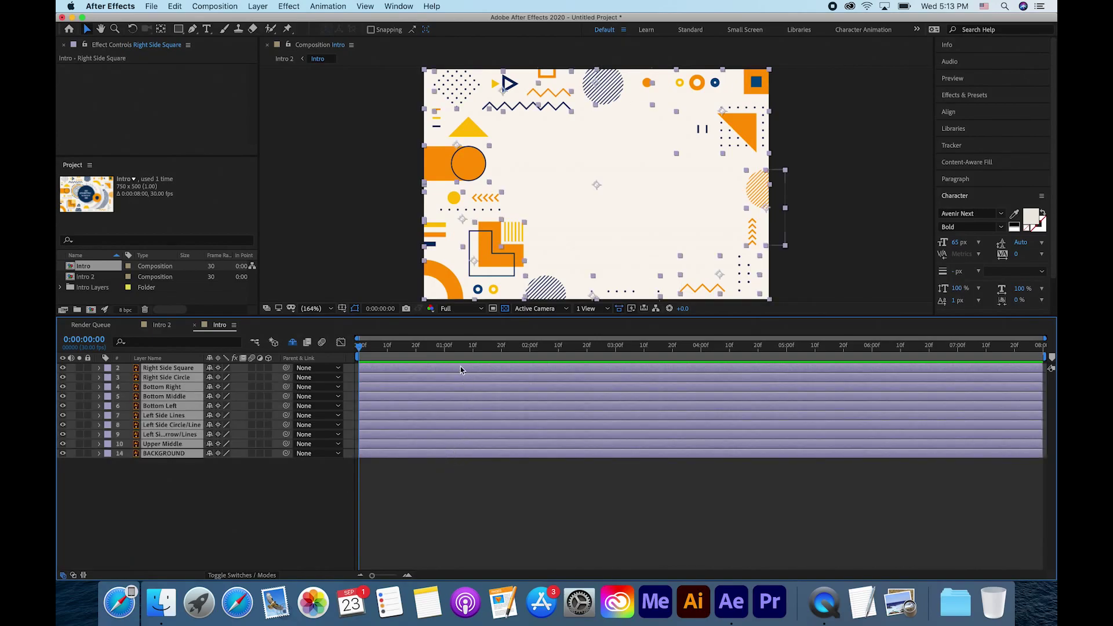
key("p")
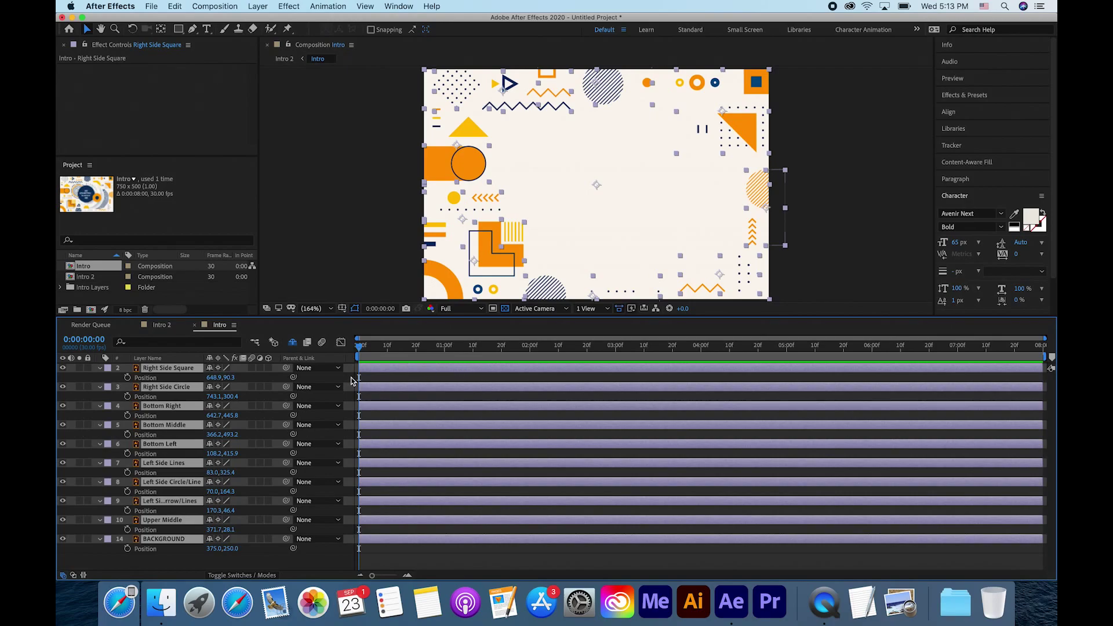
left_click_drag(359, 347, 381, 349)
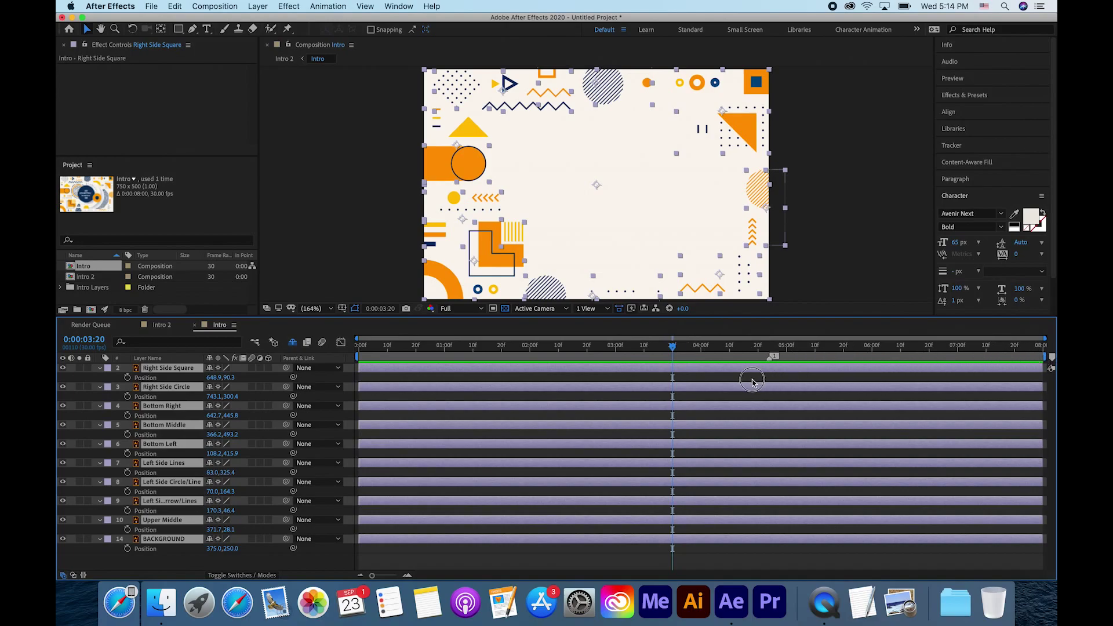
left_click(677, 350)
left_click(128, 378)
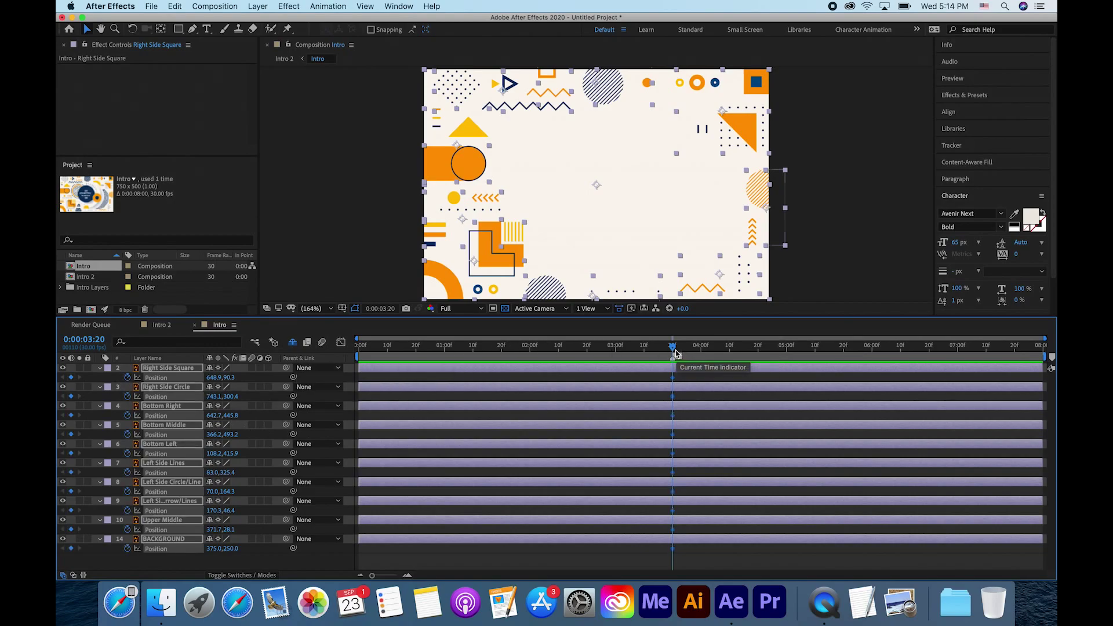
left_click_drag(673, 350, 488, 350)
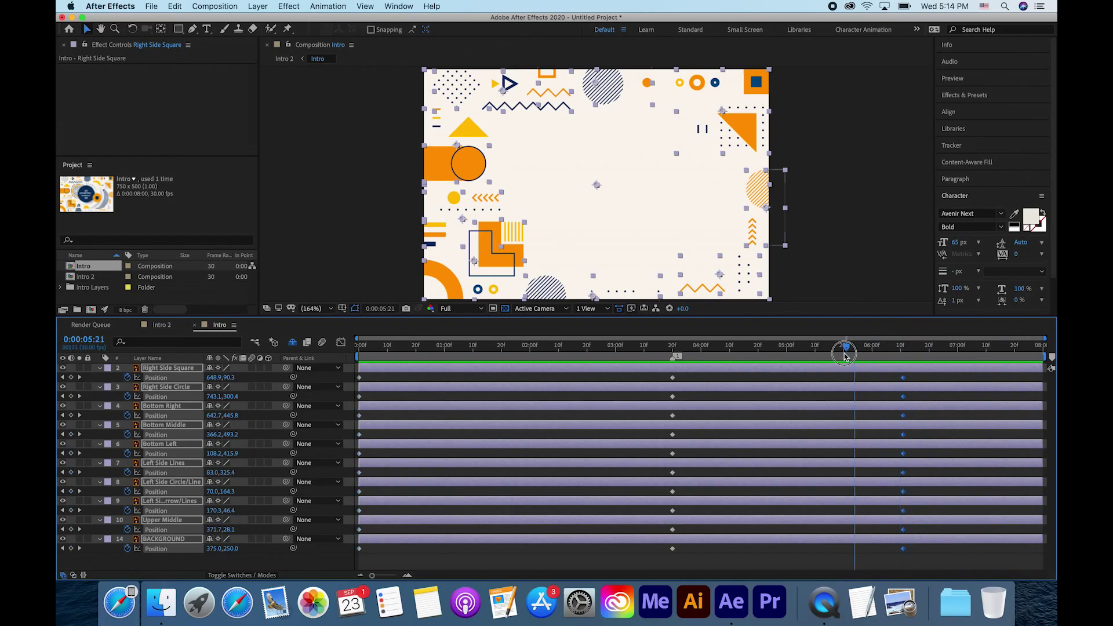
left_click(693, 381)
- At 0:00:03:20, move Right Side Square to about 388, 256, Right Side Circle to about 510, 97 and Bottom Left to about 613, 141
left_click(679, 370)
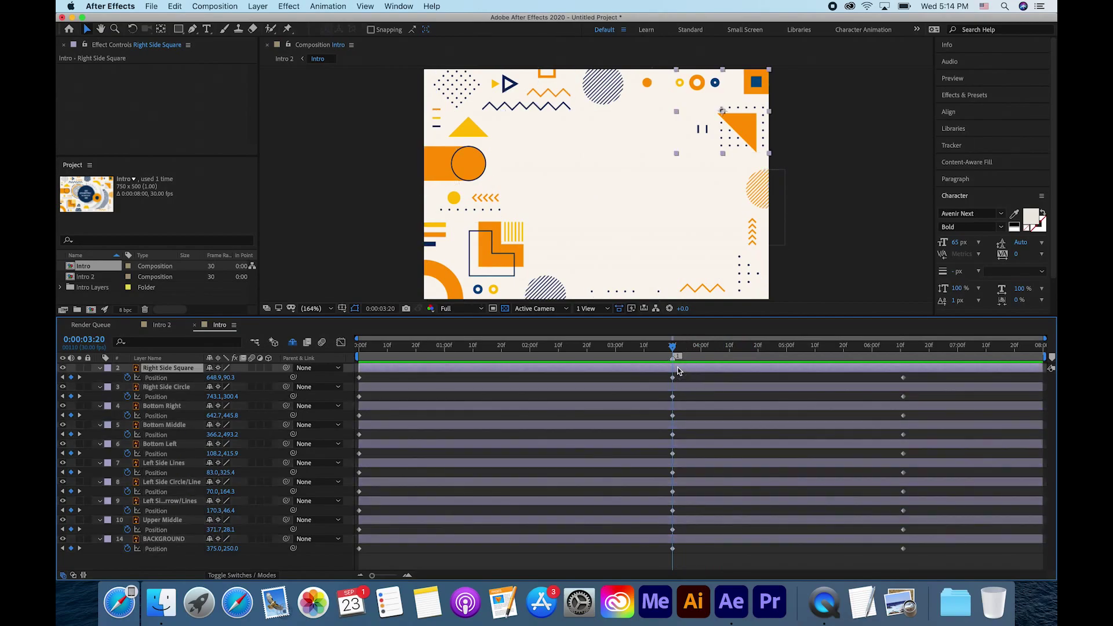
left_click_drag(212, 381, 134, 390)
left_click_drag(646, 152, 600, 227)
left_click_drag(756, 191, 649, 99)
left_click_drag(508, 234, 726, 128)
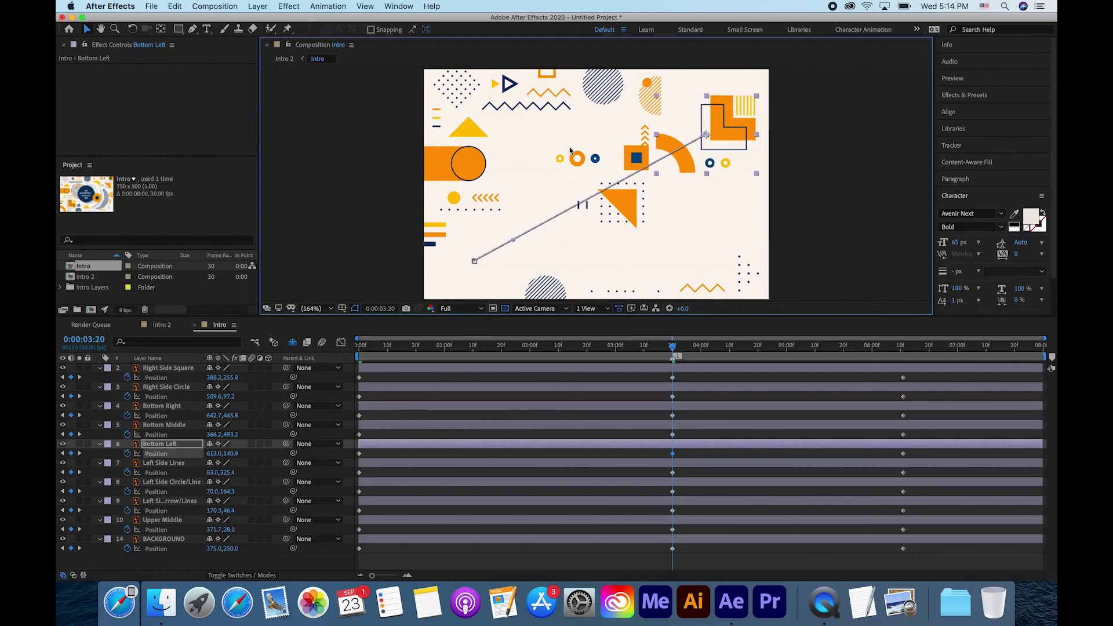
- At 0:00:03:20, rearrange the bottom, left-side and Upper Middle shapes across the frame, with Bottom Left at about 142, 209 and Right Side Square at about 360, 222
left_click_drag(545, 289, 458, 103)
left_click_drag(458, 164, 575, 261)
left_click_drag(479, 205, 527, 148)
left_click_drag(510, 85, 472, 245)
left_click_drag(601, 89, 686, 243)
left_click_drag(702, 288, 680, 206)
left_click_drag(672, 168, 472, 188)
left_click_drag(482, 177, 683, 132)
left_click_drag(636, 158, 622, 145)
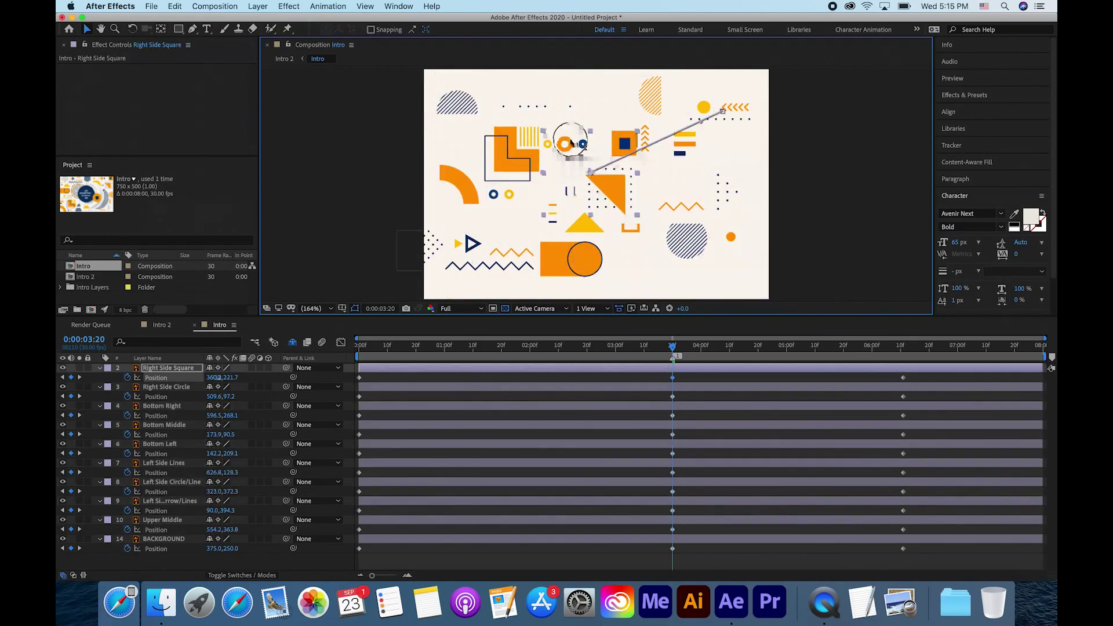
- Spread the rearranged shapes further apart at 0:00:03:20, with Left Side Circle/Line at about 373, 455 and Left Side Lines at about 627, 53
left_click_drag(649, 96, 622, 97)
left_click_drag(585, 258, 608, 296)
left_click_drag(473, 243, 493, 239)
left_click_drag(456, 175, 445, 167)
left_click_drag(683, 132, 703, 78)
left_click_drag(681, 206, 690, 203)
left_click_drag(613, 192, 624, 199)
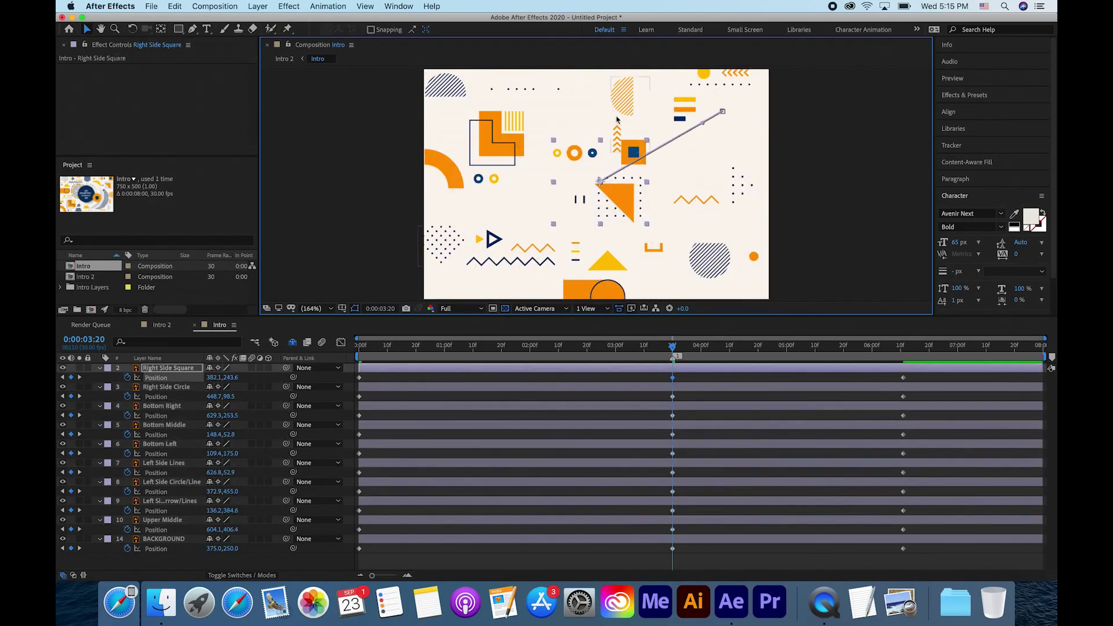
left_click_drag(687, 241, 709, 261)
left_click_drag(690, 203, 696, 199)
left_click_drag(622, 97, 616, 76)
left_click_drag(493, 239, 490, 245)
- At 0:00:00:00, move Right Side Square above the frame to about 377, -162
left_click_drag(672, 347, 350, 347)
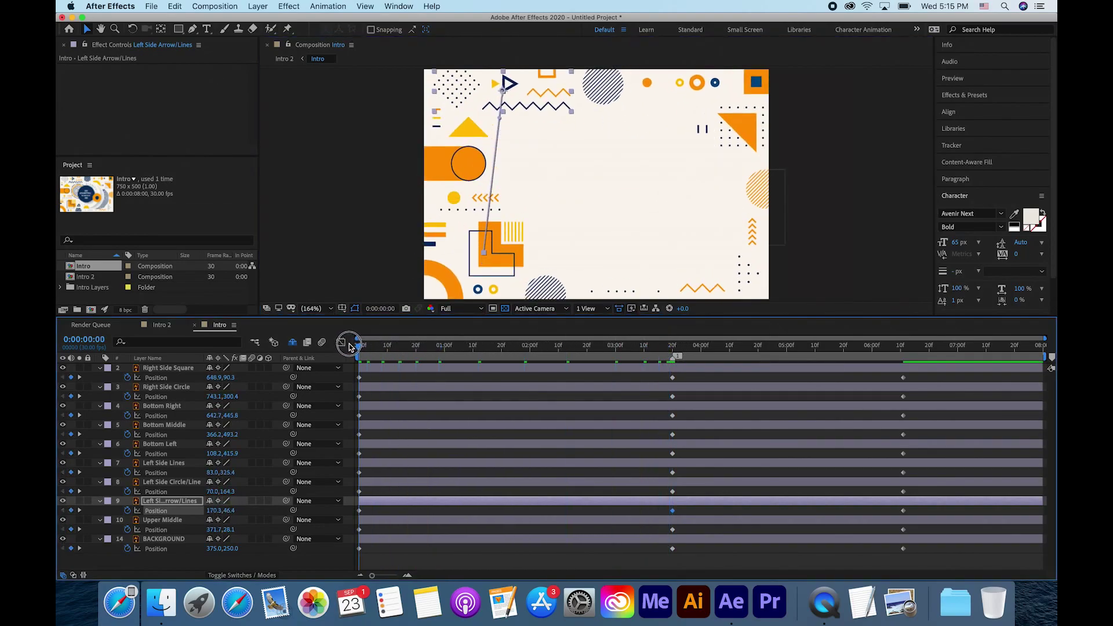
left_click(388, 368)
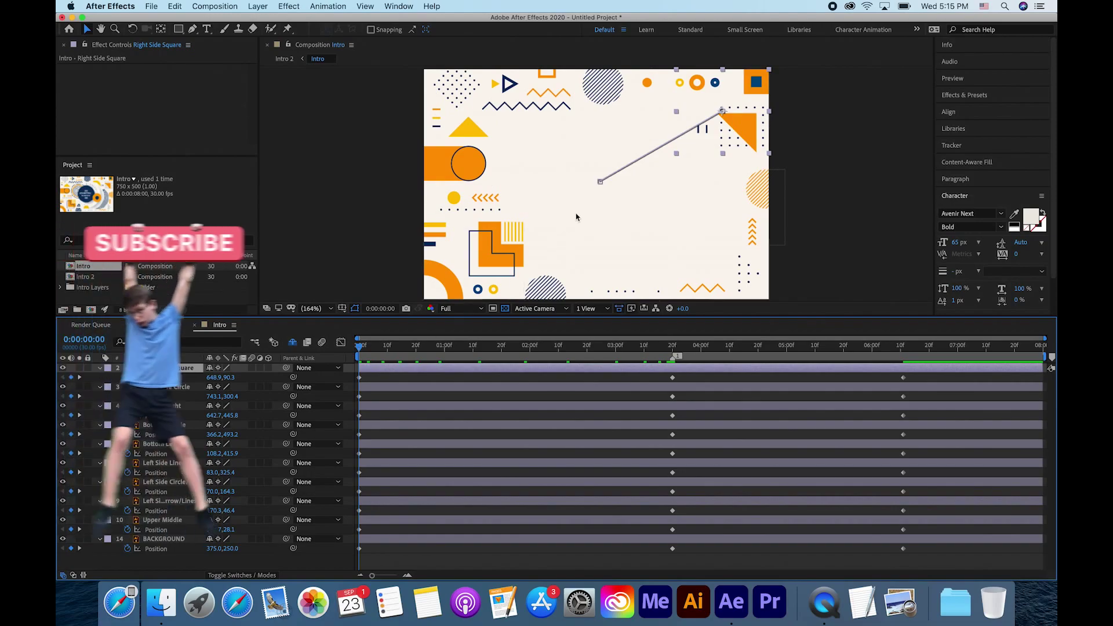
key("slash")
key("h")
left_click_drag(592, 203, 590, 221)
key("v")
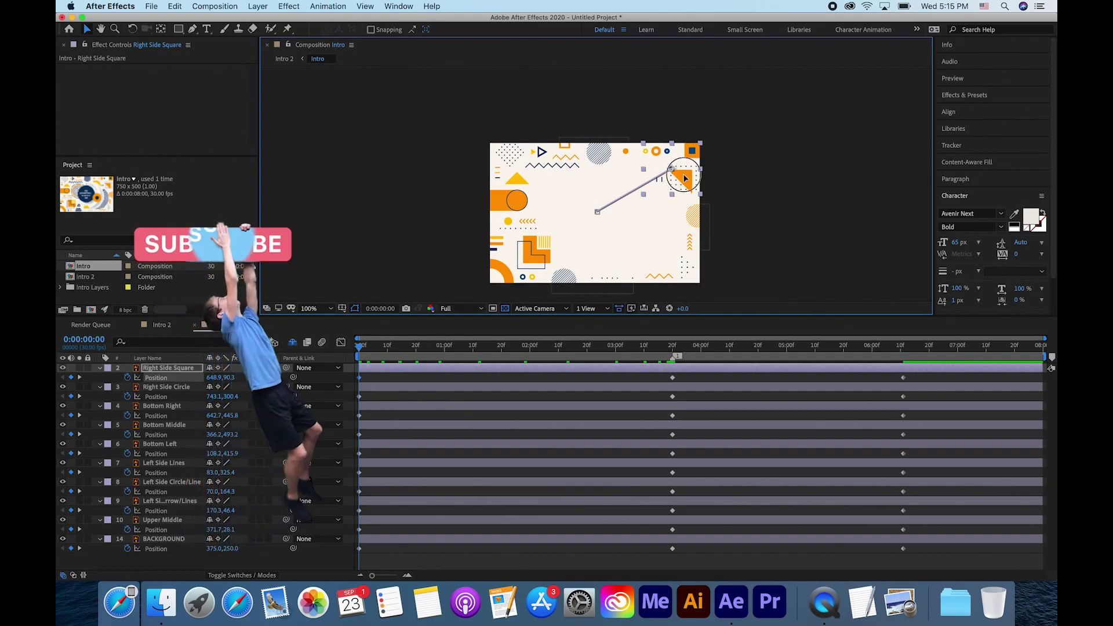
left_click_drag(684, 174, 608, 106)
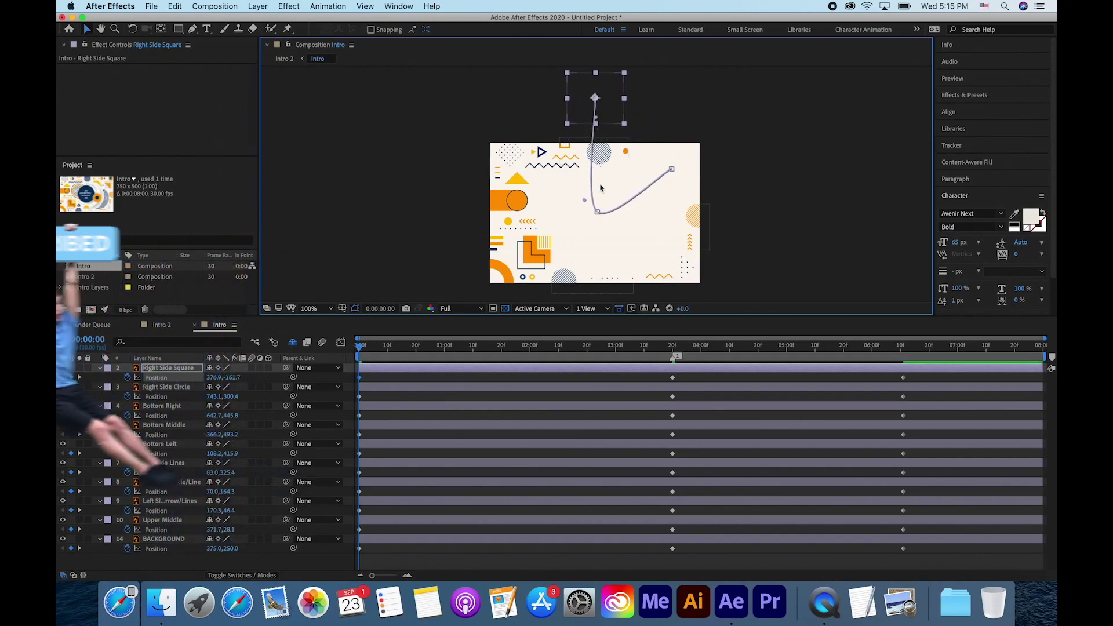
- At 0:00:00:00, move Right Side Circle to about 421, -160 and place Bottom Right, Bottom Middle and Bottom Left above the frame too
left_click(514, 386)
left_click_drag(695, 217, 606, 91)
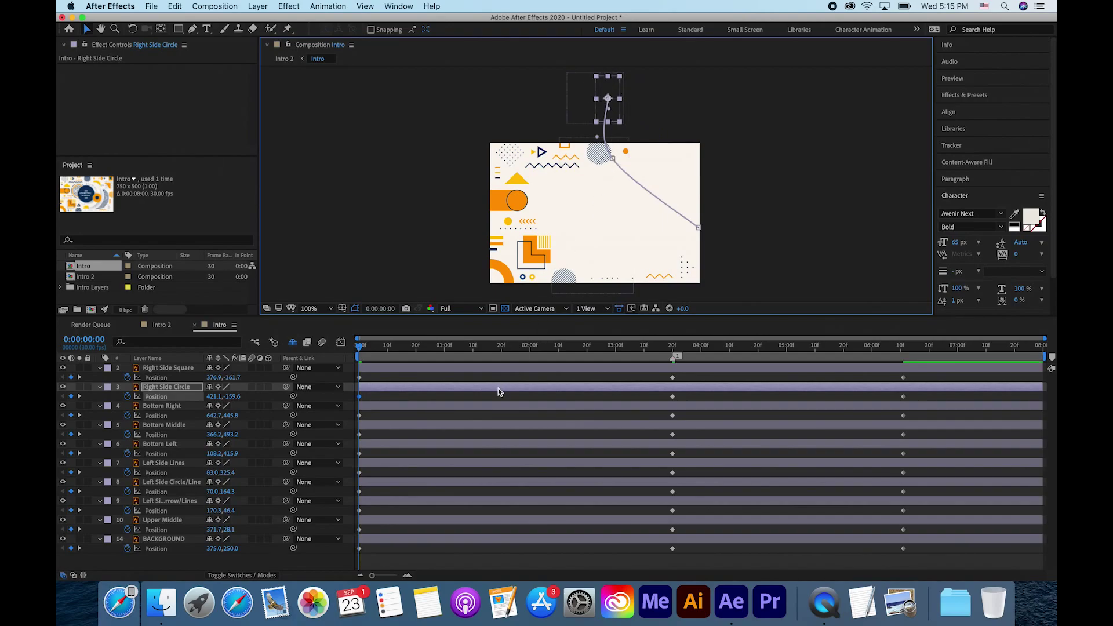
left_click(491, 405)
left_click_drag(670, 268, 671, 114)
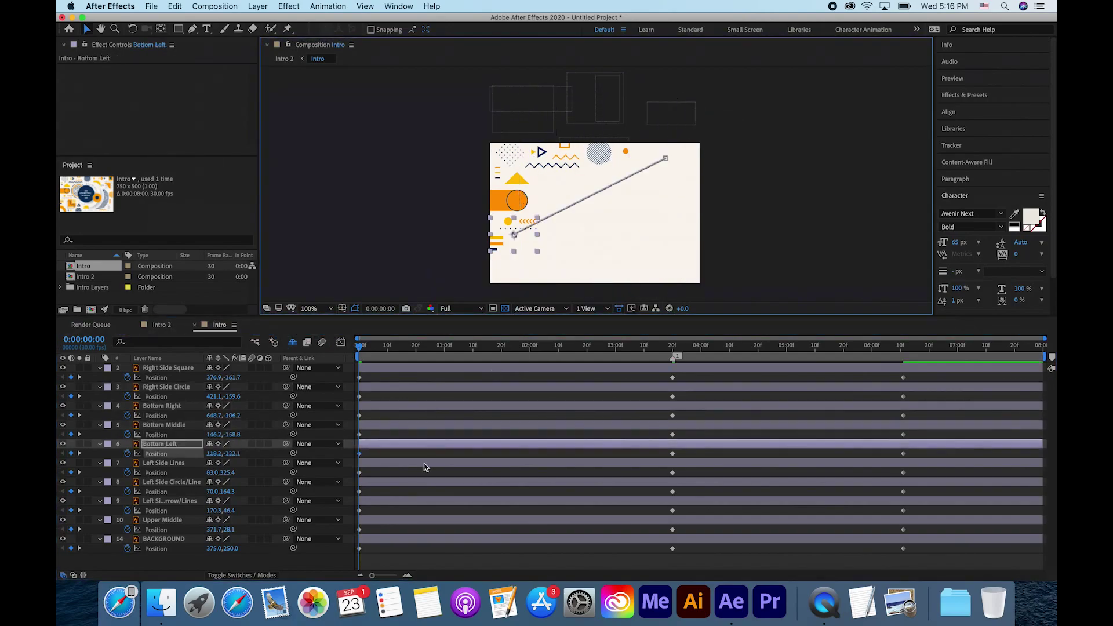
- Move the left-side shapes and Upper Middle above the frame at 0:00:00:00, with Left Side Lines at about 633, -119
left_click_drag(537, 155, 546, 123)
left_click_drag(598, 152, 656, 99)
left_click_drag(523, 109, 523, 105)
left_click_drag(670, 115, 667, 110)
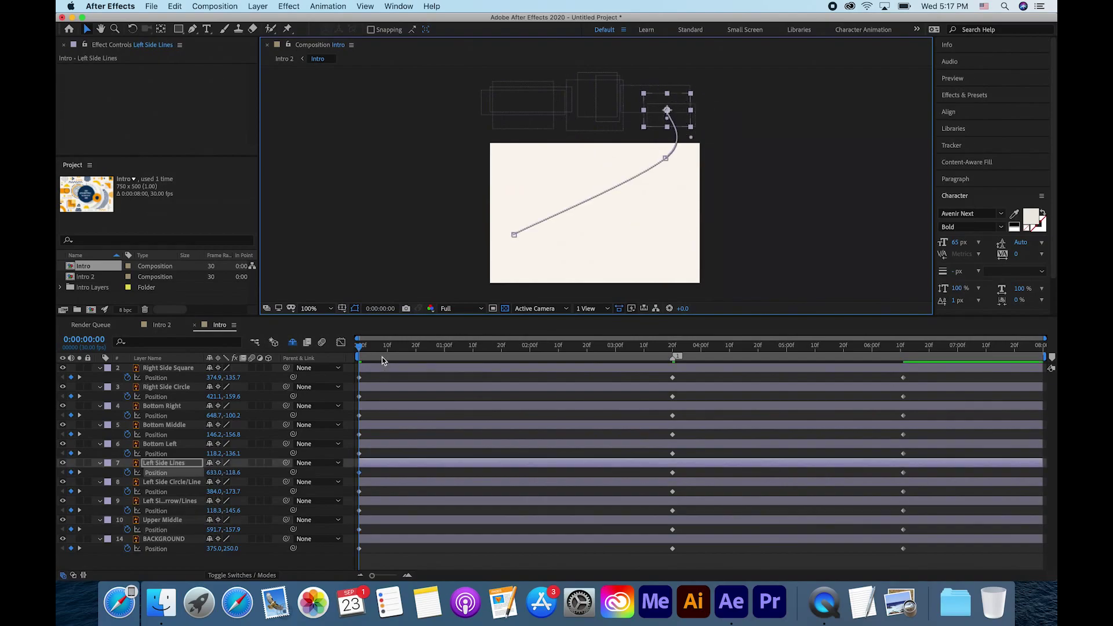
- Preview the shape animation and scrub to 0:00:02:19 to check the movement
key("space")
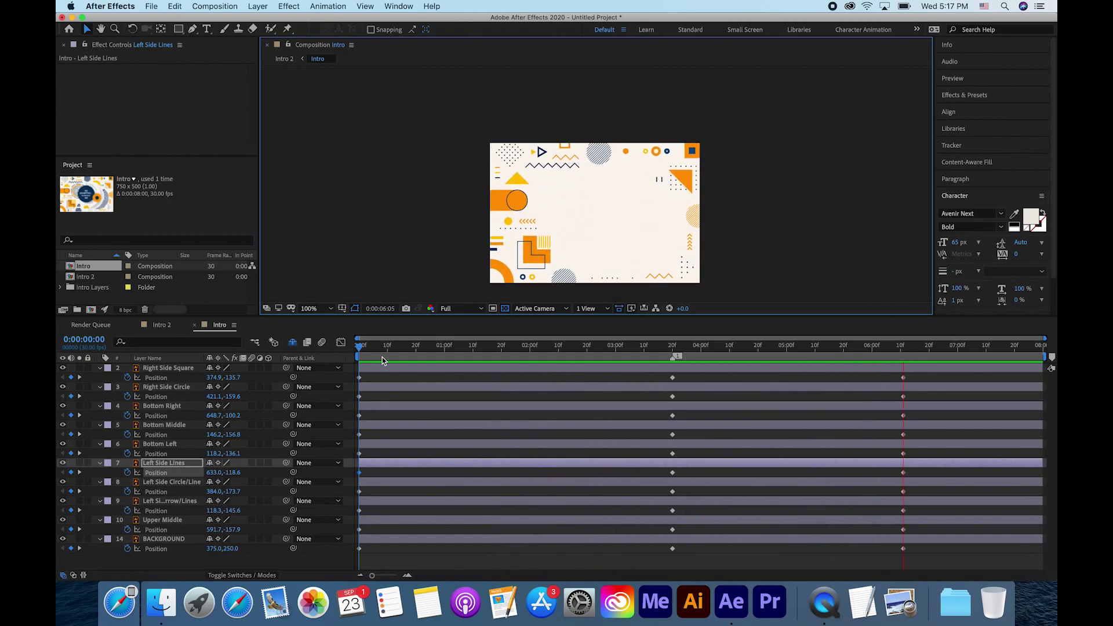
left_click_drag(429, 345, 585, 345)
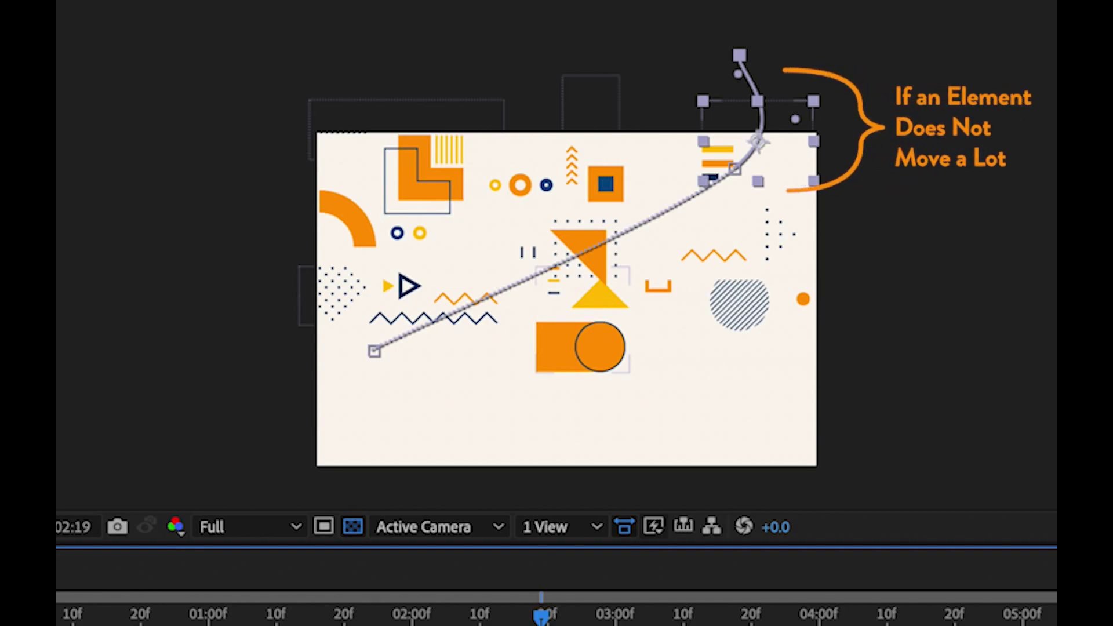
- Delay the first Position keyframe of Left Side Lines and Bottom Left to just before 2 seconds, and that of Right Side Square to about 1 second
left_click_drag(757, 142, 758, 102)
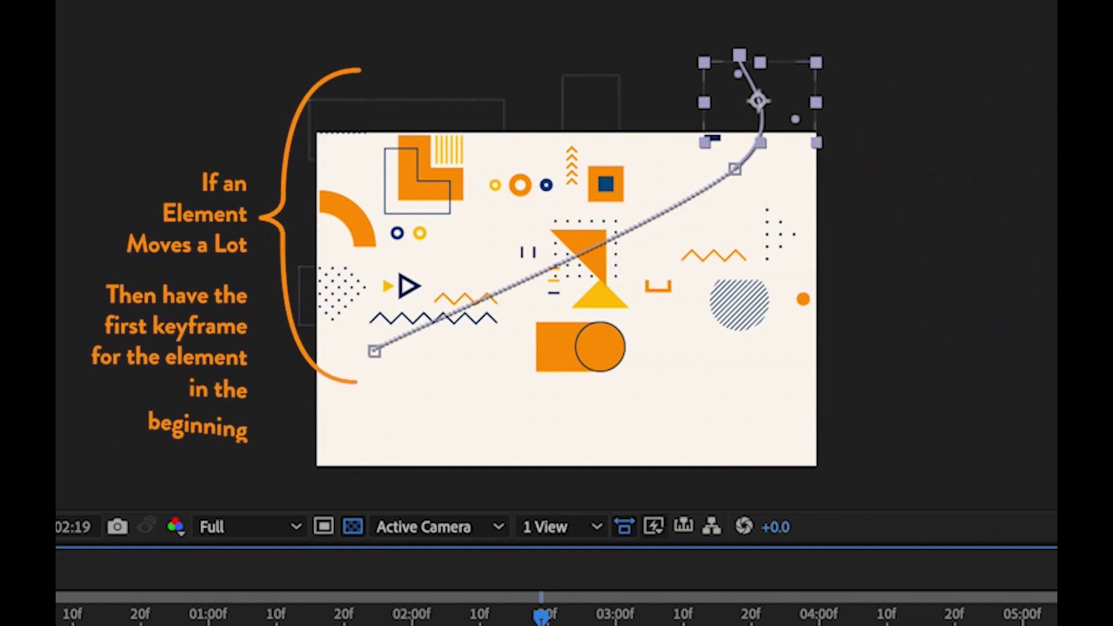
left_click(448, 170)
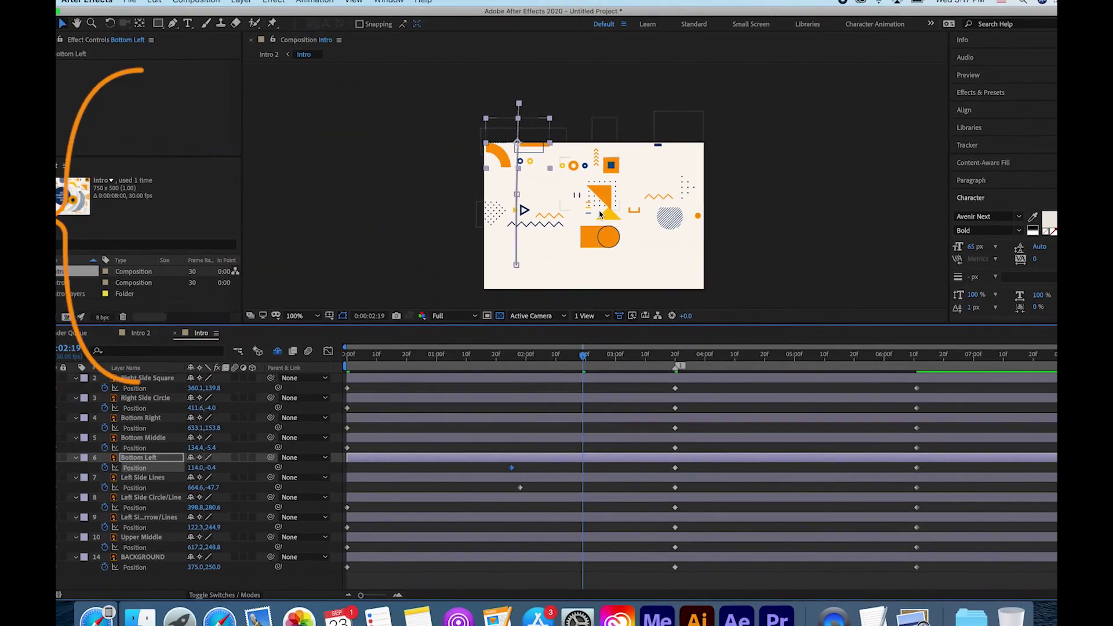
left_click(605, 195)
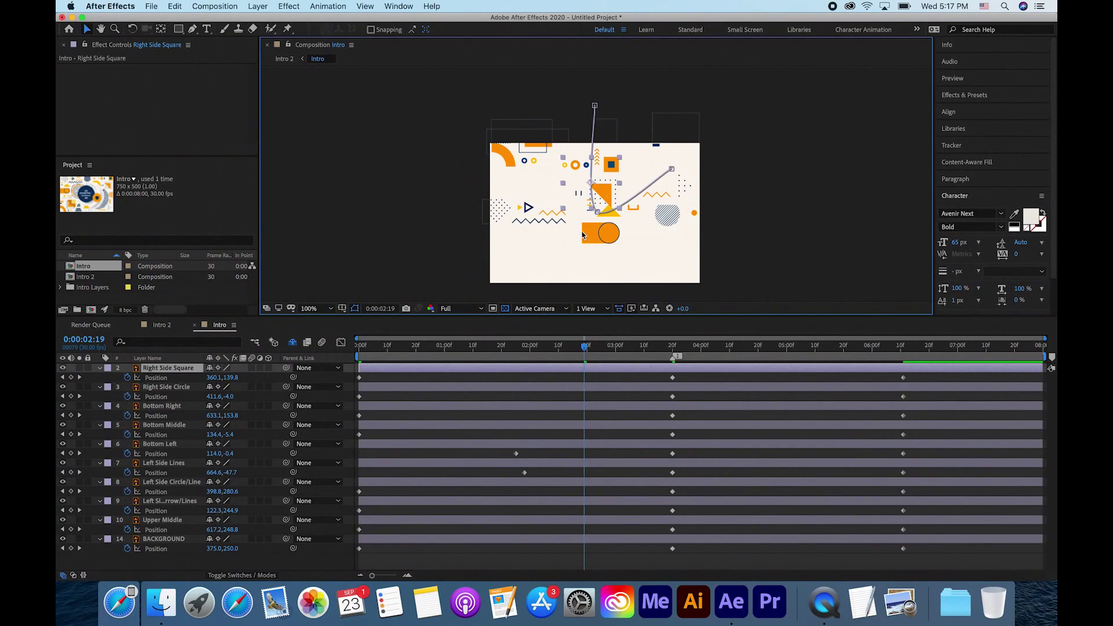
left_click_drag(360, 377, 451, 383)
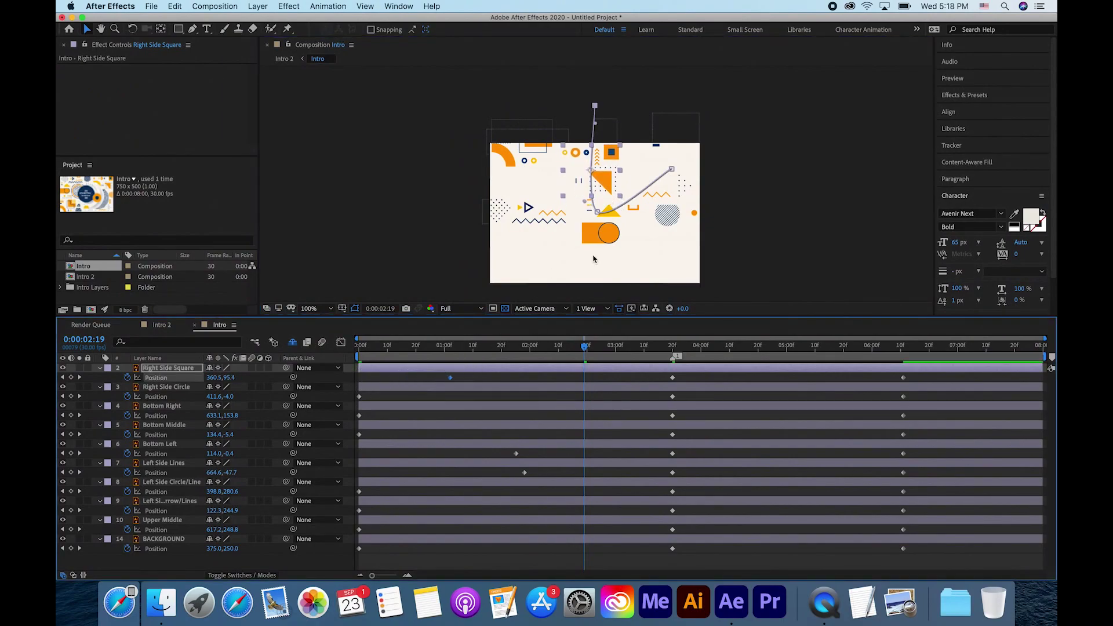
- Delay the first Position keyframe of Right Side Circle, Bottom Middle, Bottom Right, the left-side arrow/lines layer and Upper Middle to about 2, 1.9, 1.3, 0.5 and 0.4 seconds
left_click(609, 236)
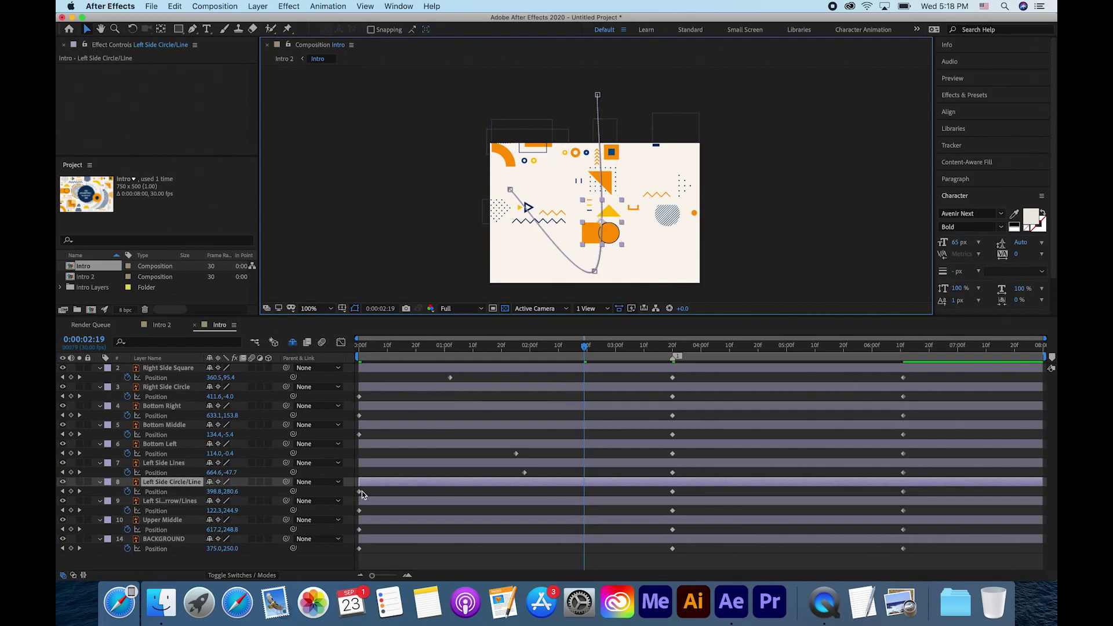
left_click_drag(359, 510, 393, 530)
left_click_drag(359, 397, 530, 397)
left_click_drag(360, 416, 525, 434)
left_click(503, 545)
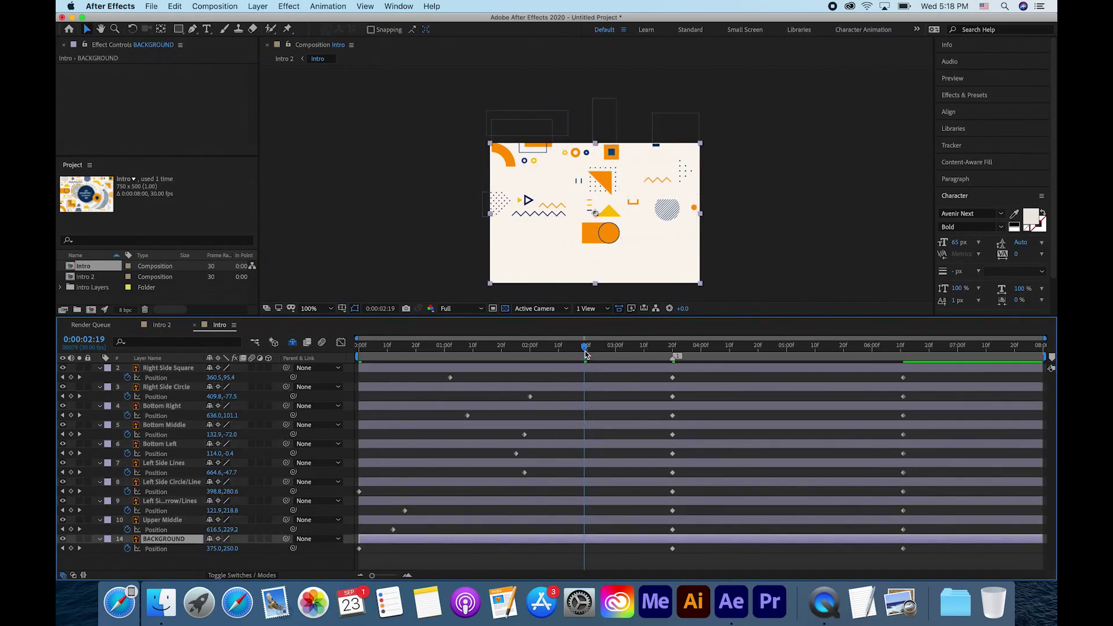
- Reshape the speed curves of all layers' Position keyframes so the movement eases from the start and peaks sharply at 0:00:03:20
left_click_drag(585, 349, 358, 364)
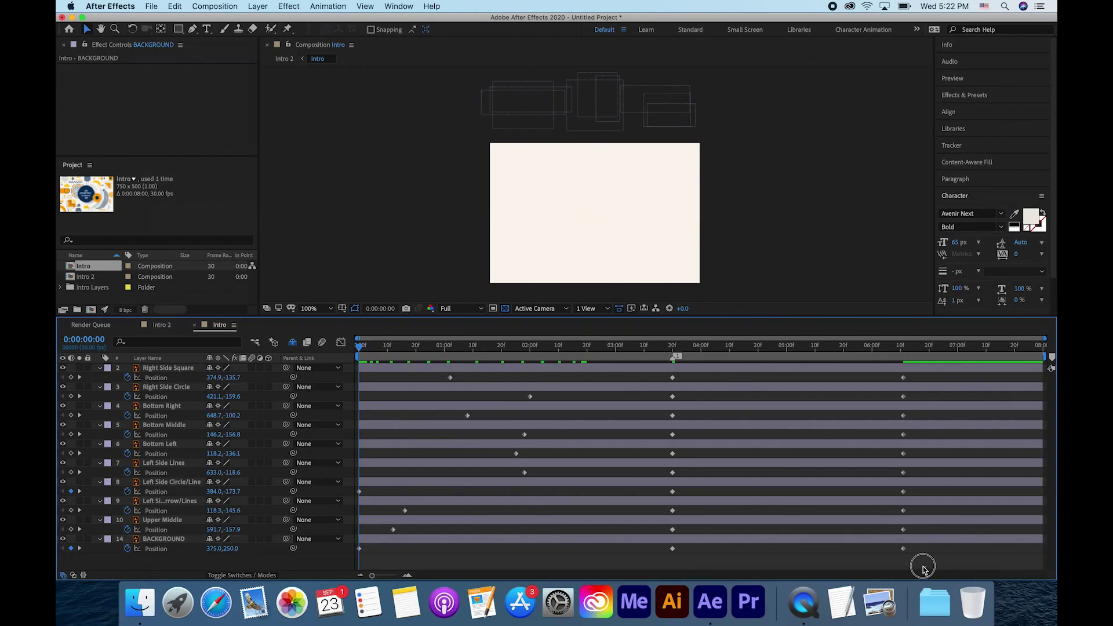
left_click_drag(923, 569, 353, 361)
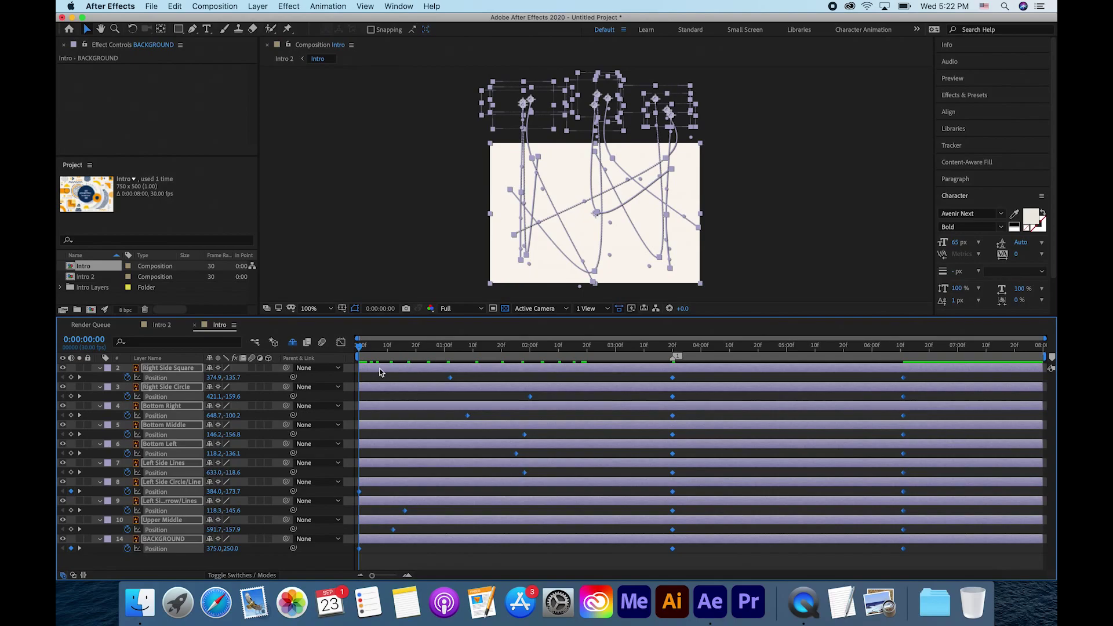
left_click(341, 343)
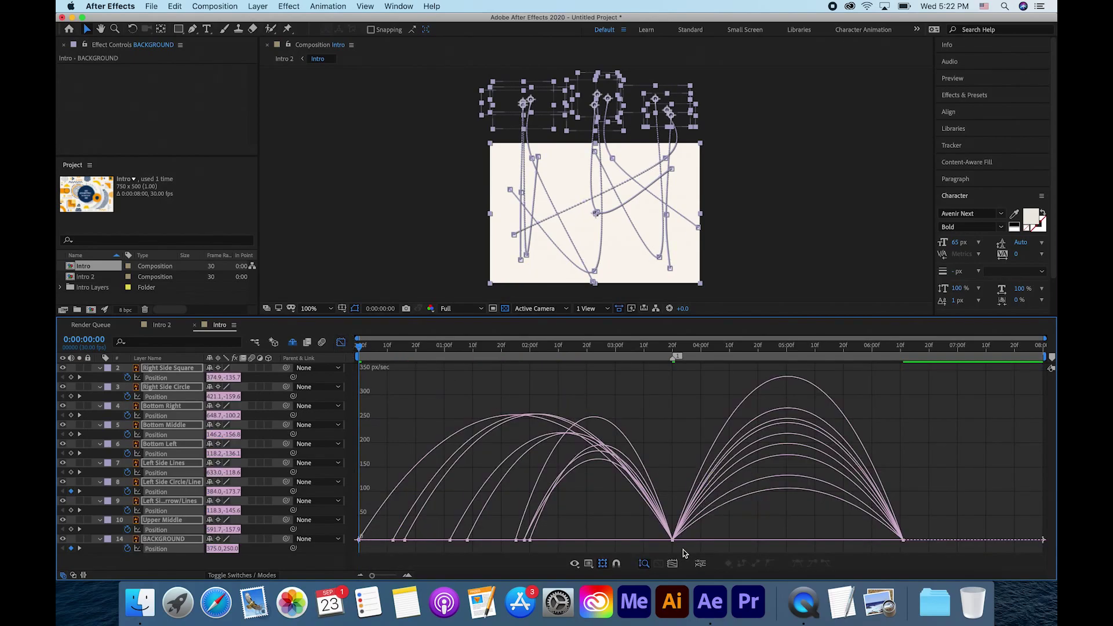
left_click(668, 540)
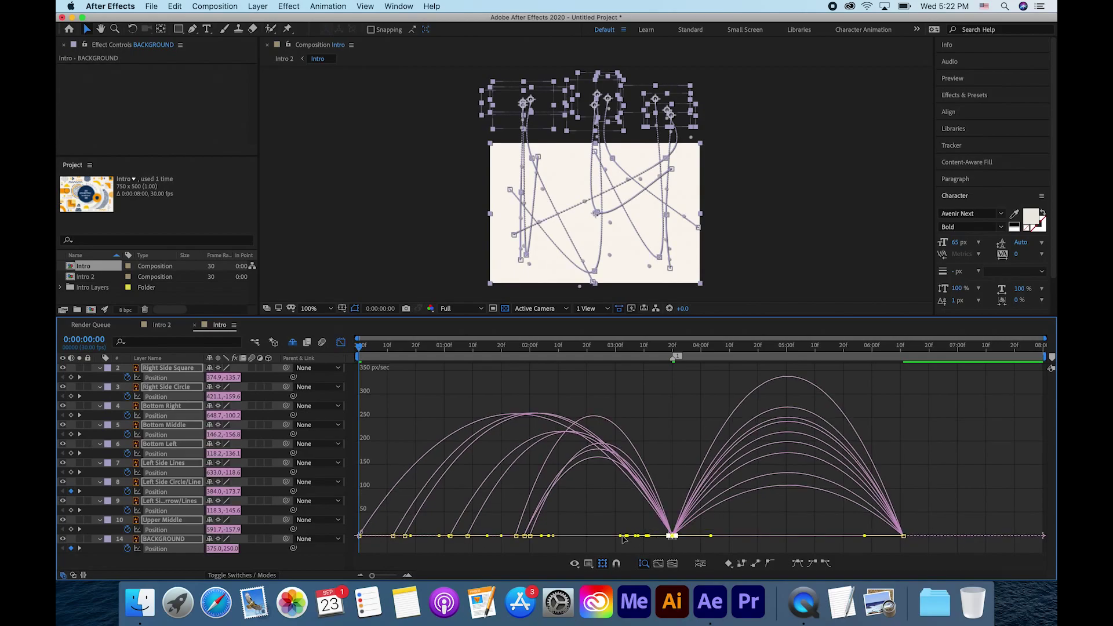
left_click_drag(625, 539, 591, 536)
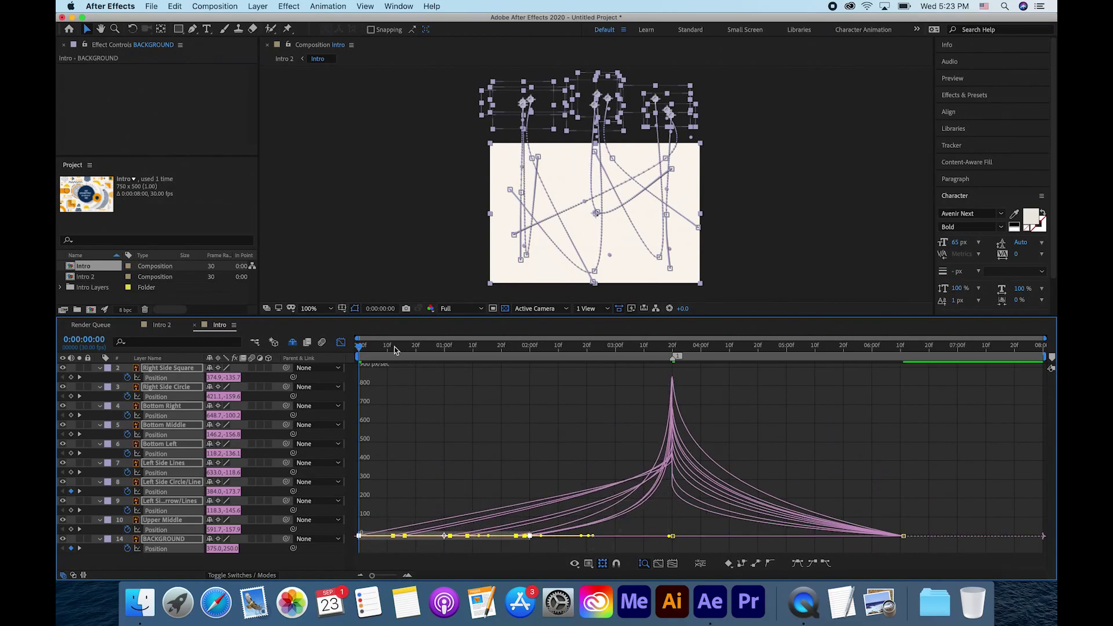
- Preview the eased shape animation, return to the keyframe view and fit the composition in the viewer
key("super+shift+h")
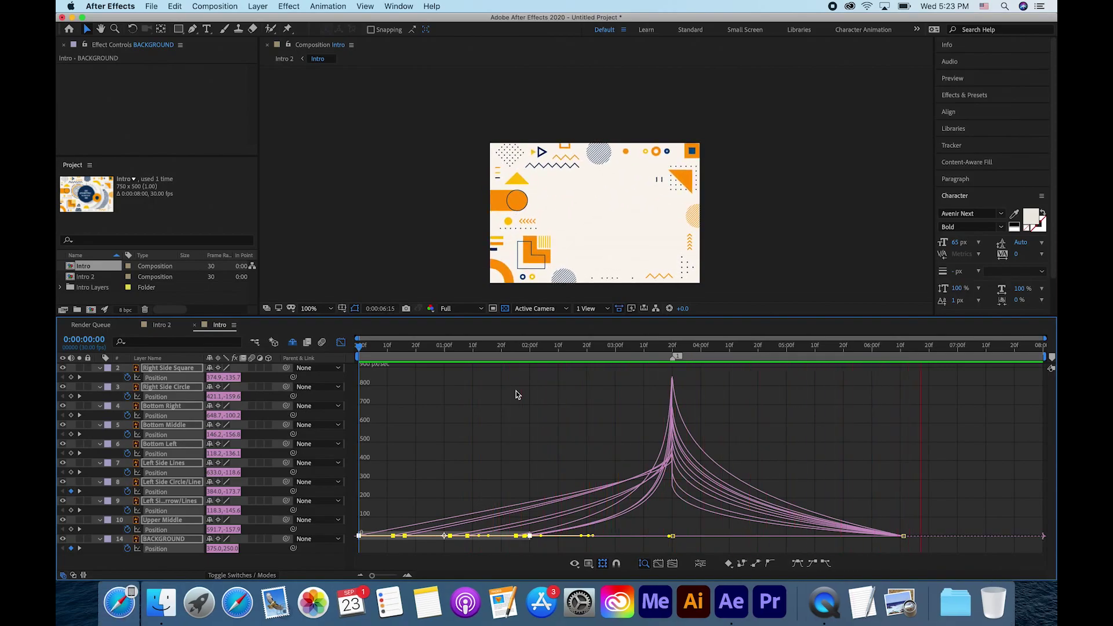
key("space")
left_click(341, 343)
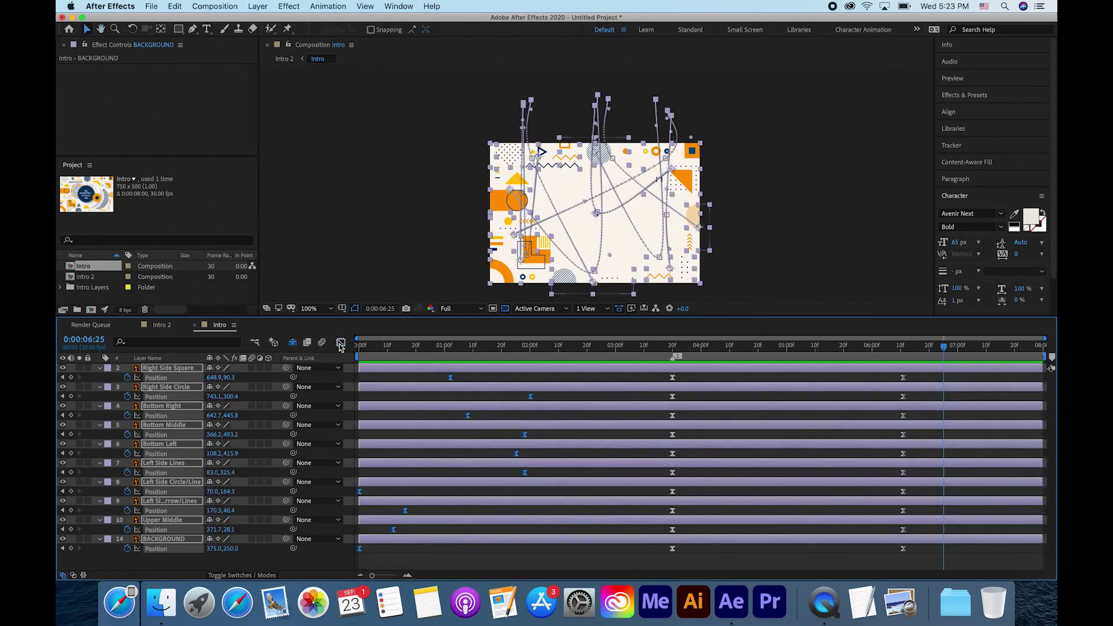
left_click(318, 308)
left_click(324, 319)
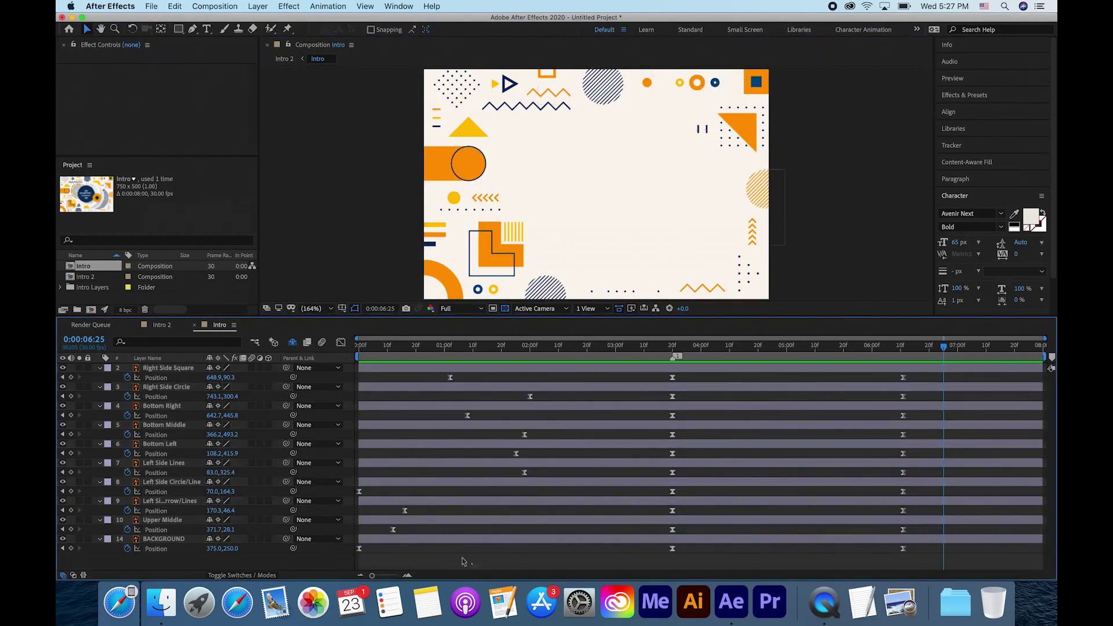
- Add a null object to the Intro composition and name it Control
left_click(257, 6)
mouse_move(273, 18)
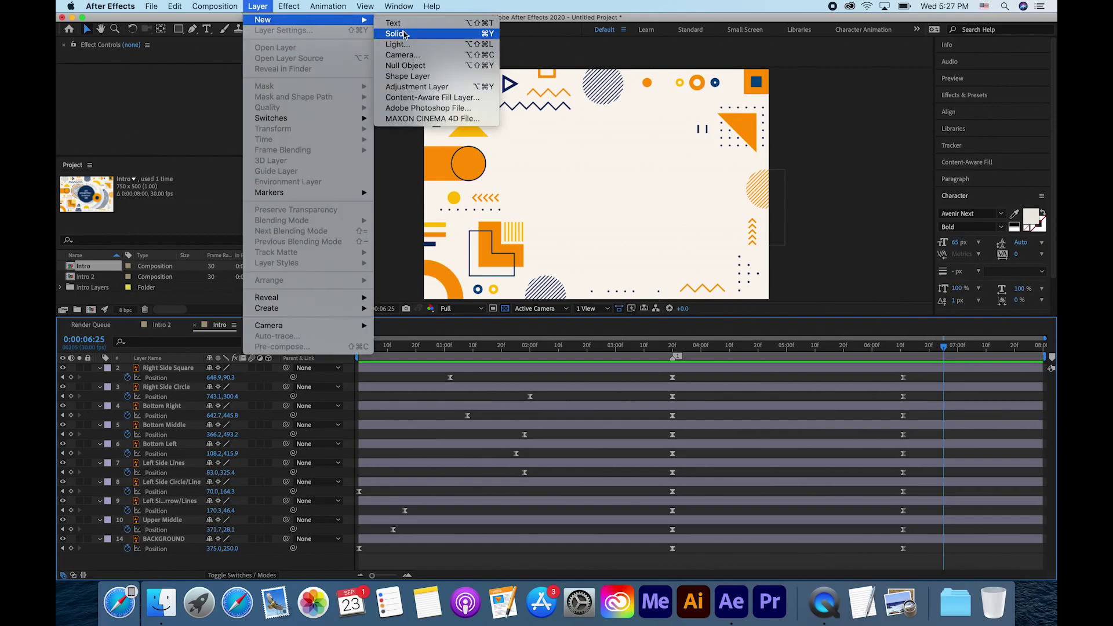
left_click(406, 66)
type("Control")
left_click(244, 393)
- Parent all shape layers from Right Side Square through Upper Middle to the Control null and reveal their Scale properties
left_click(189, 378)
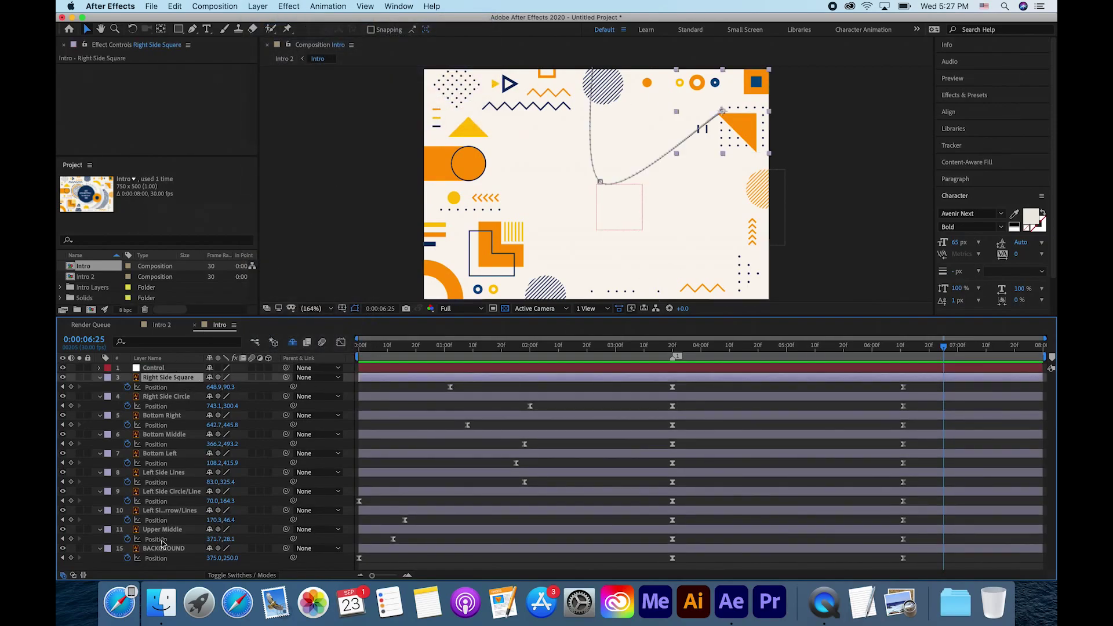
left_click(164, 530, "shift")
left_click_drag(286, 377, 176, 368)
key("s")
left_click(377, 389)
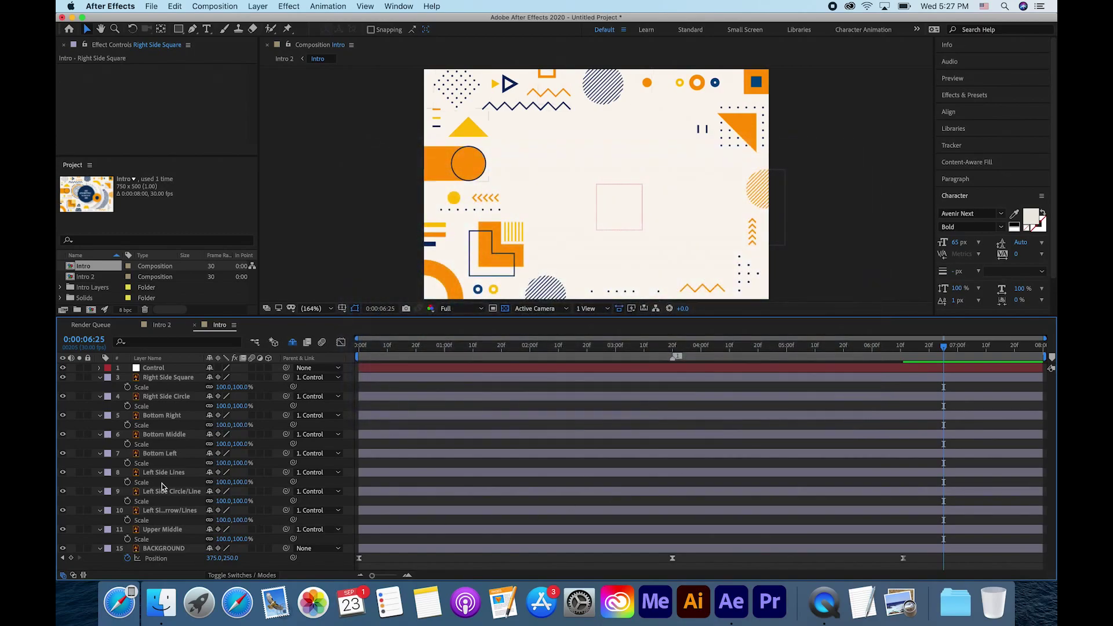
- Add the expression s=[]; ps=parent.transform.scale.value; for(i=0;i<ps.length;i++){s[i]=value[i]*100/ps[i];} s to the Scale of every layer parented to Control
left_click(128, 386, "alt")
type("s = []; ps = parent.transform.scale.value; for (i = 0; i < ps.length; i++){ s[i] = value[i]*100/ps[i]; } s")
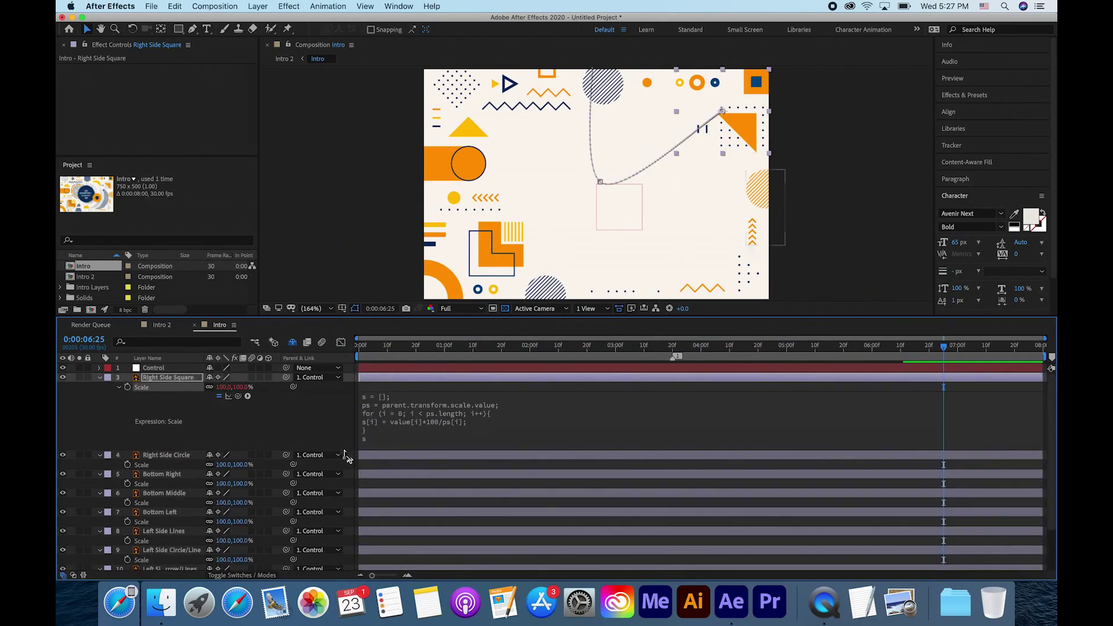
key("super+v")
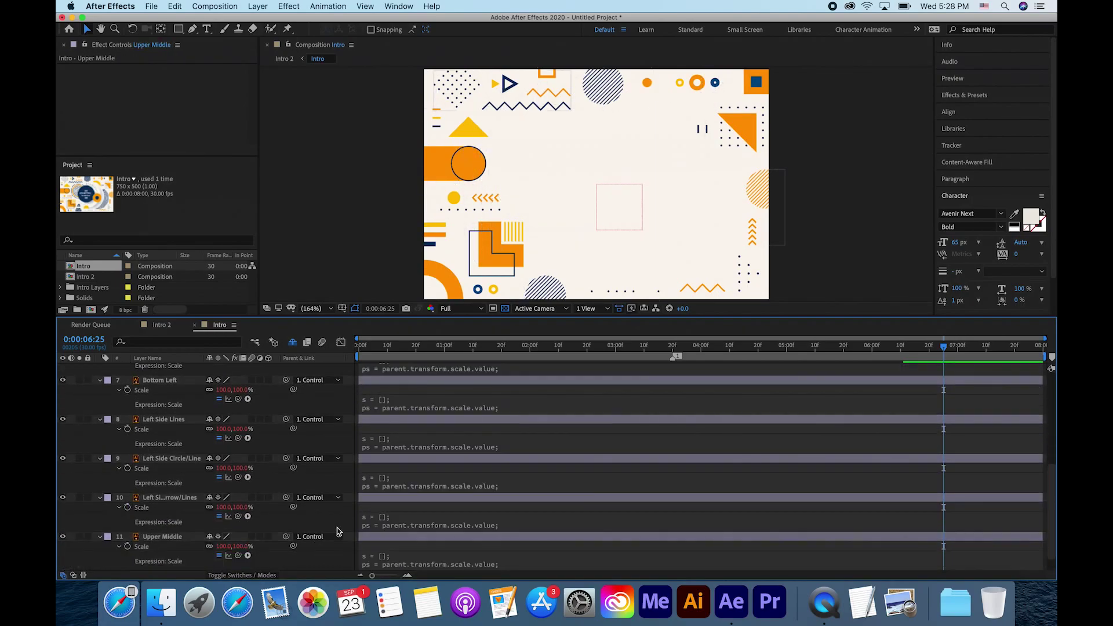
- Reveal the Control null's transform properties and add a 100% Scale keyframe at 0:00:03:20
scroll(199, 407, "up", 6)
left_click(99, 368)
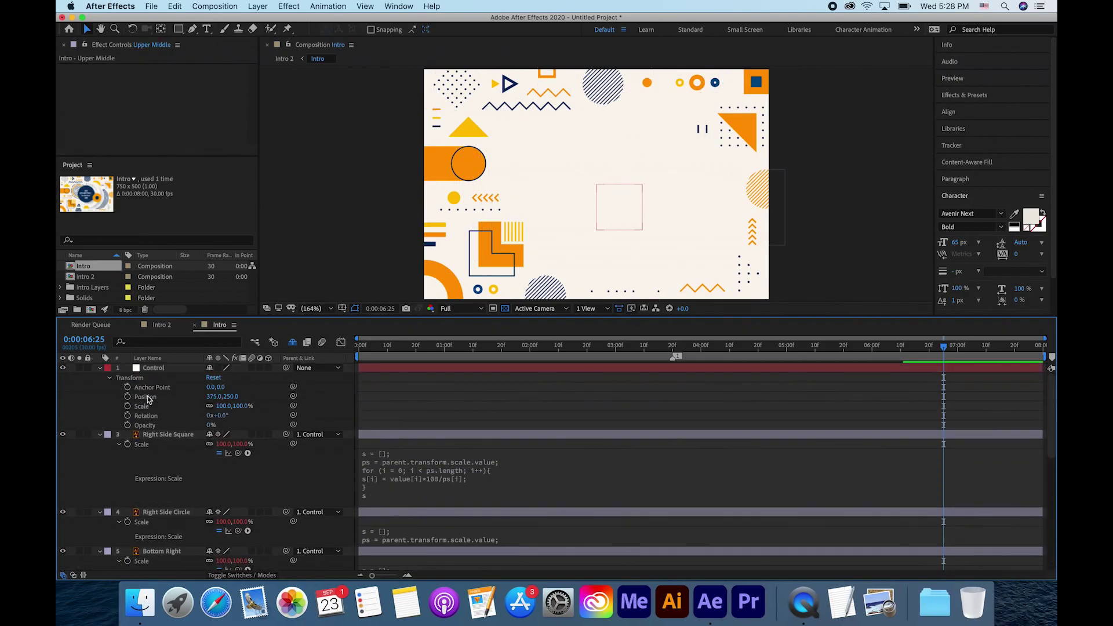
mouse_move(225, 407)
left_mouse_down()
mouse_move(159, 400)
mouse_move(218, 398)
mouse_move(188, 406)
mouse_move(214, 398)
mouse_move(223, 409)
mouse_move(221, 398)
left_mouse_up()
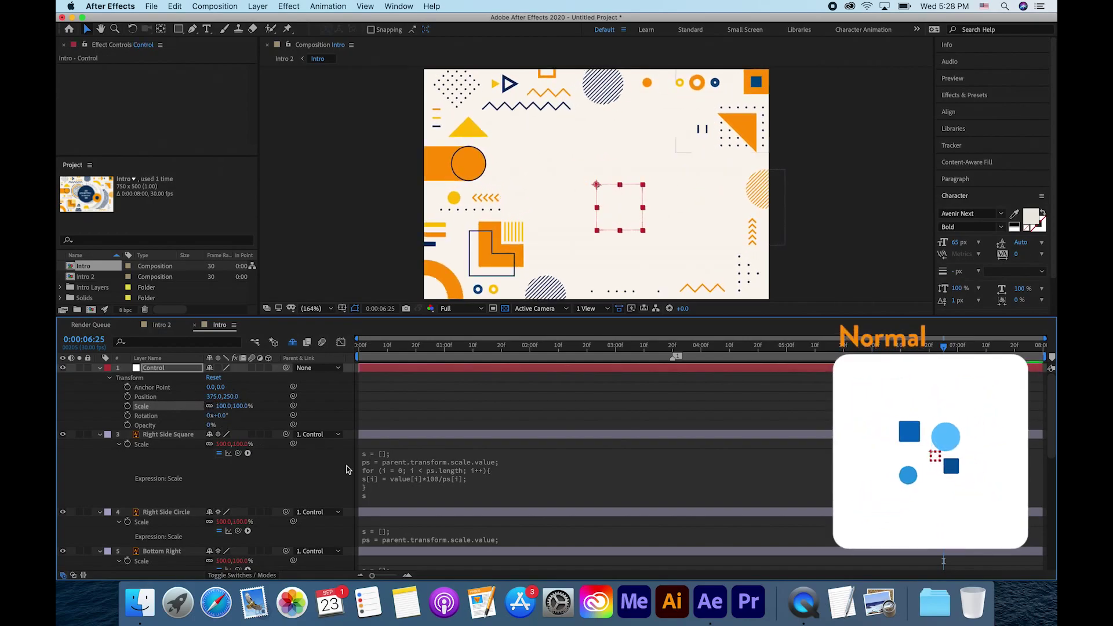
left_click_drag(874, 348, 670, 348)
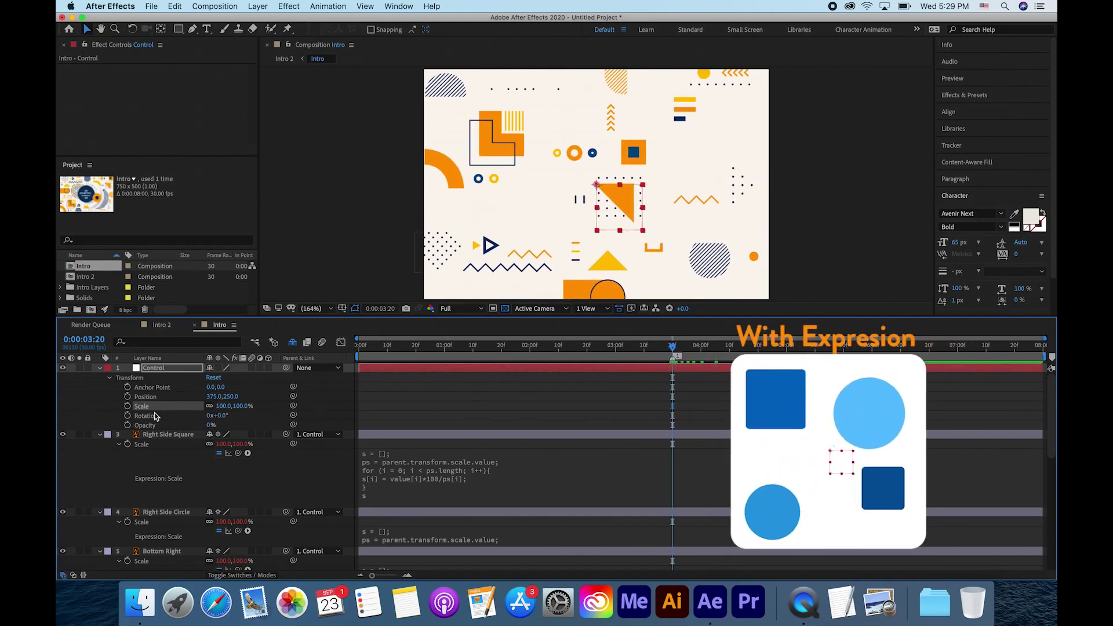
left_click(128, 406)
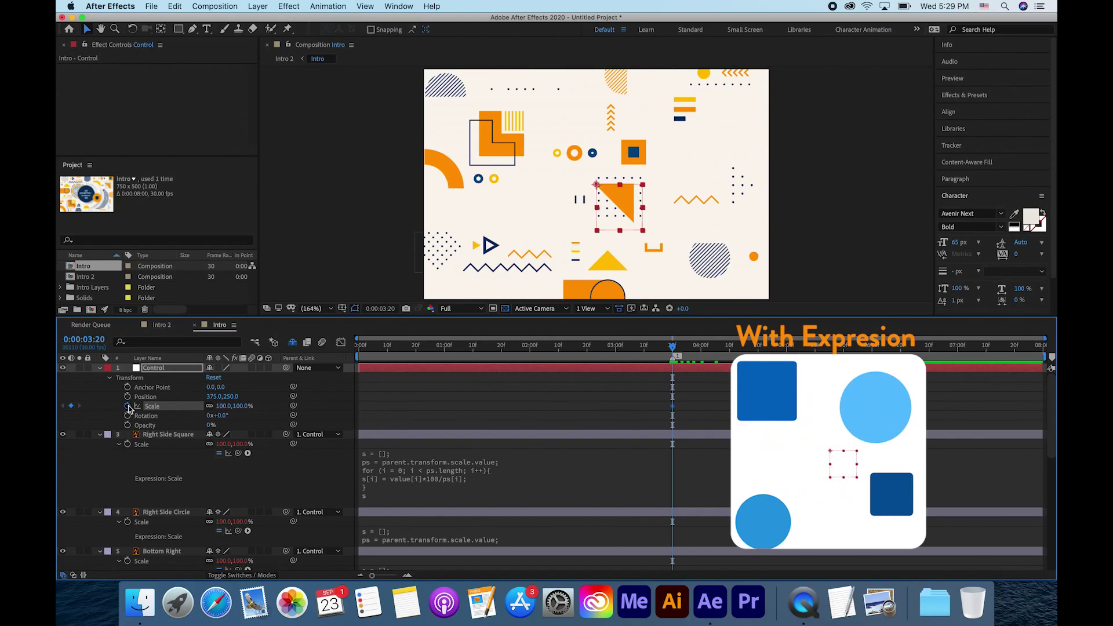
- Add 100% Scale keyframes to Control at 0:00:01:20 and 0:00:05:20, and set the 0:00:03:20 keyframe to 22%
left_click_drag(674, 352, 503, 342)
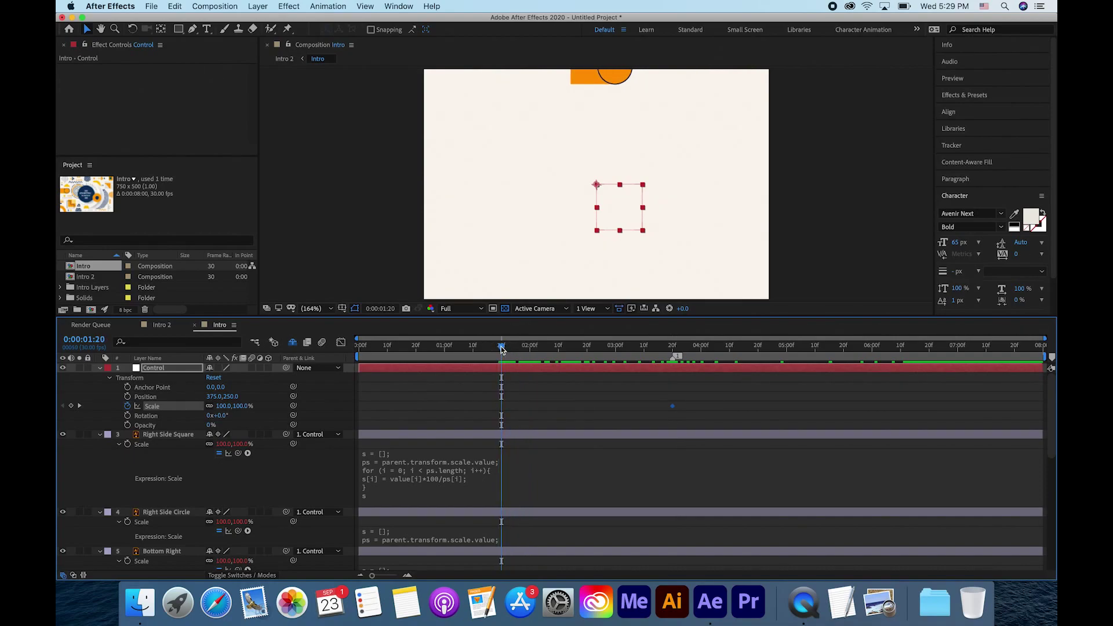
left_click_drag(513, 349, 843, 342)
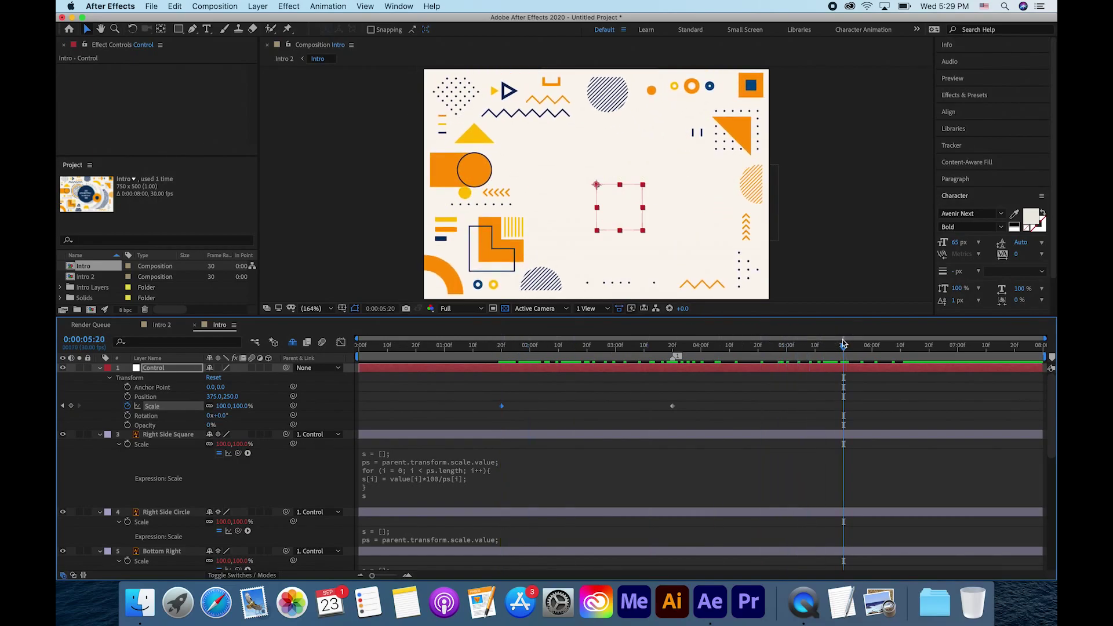
left_click(63, 406)
left_click_drag(242, 410, 201, 410)
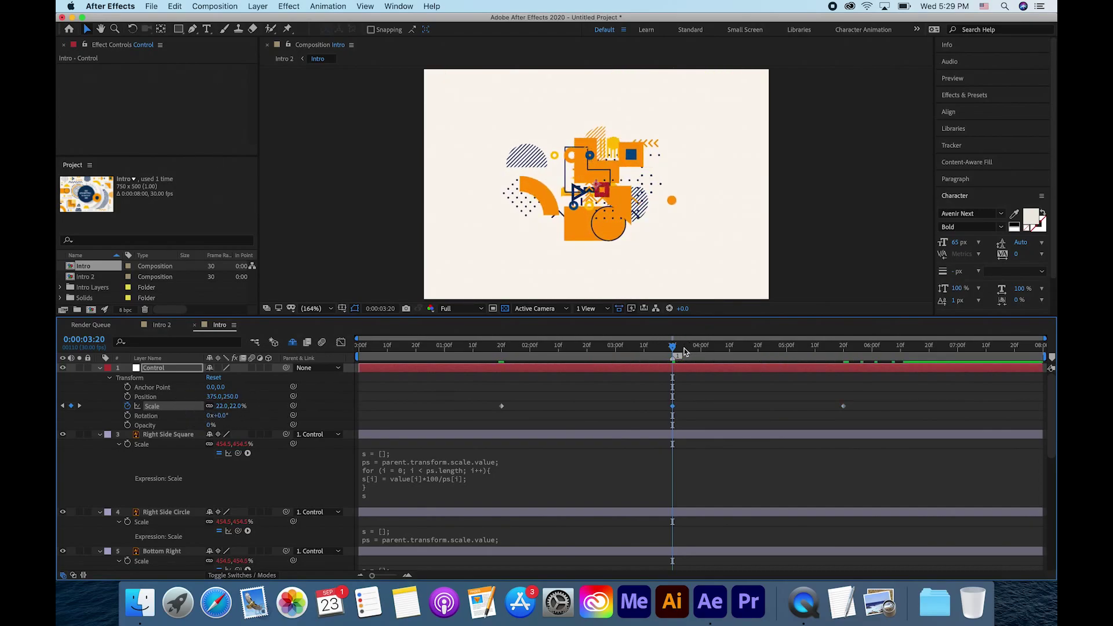
- Ease Control's three Scale keyframes and reshape their speed curve so the change is fastest around 0:00:03:20
left_click_drag(673, 349, 502, 351)
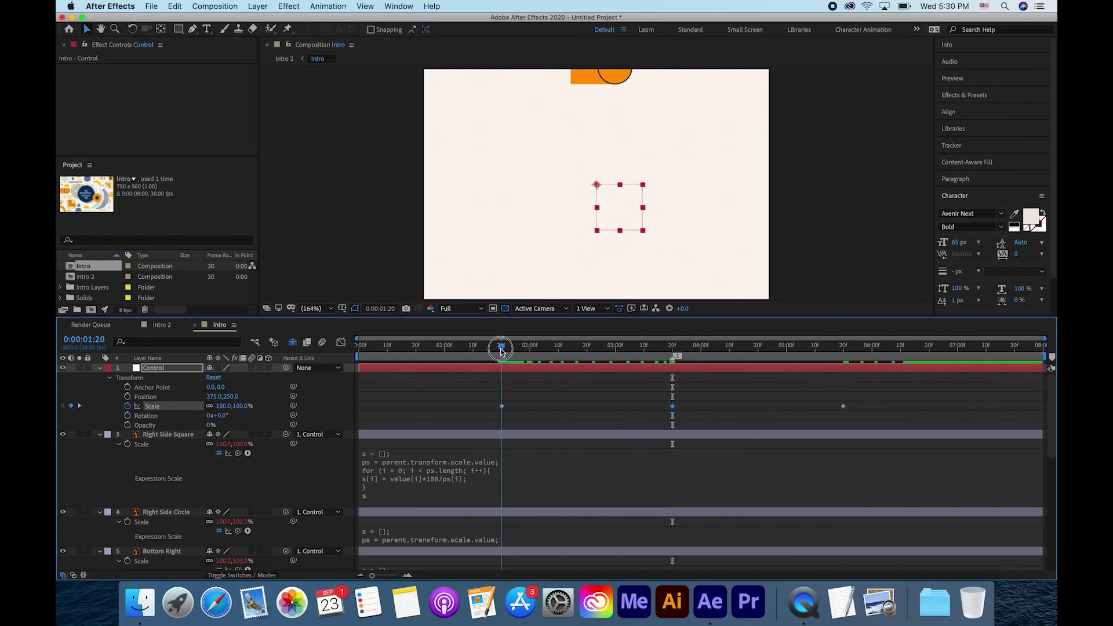
left_click_drag(857, 401, 488, 418)
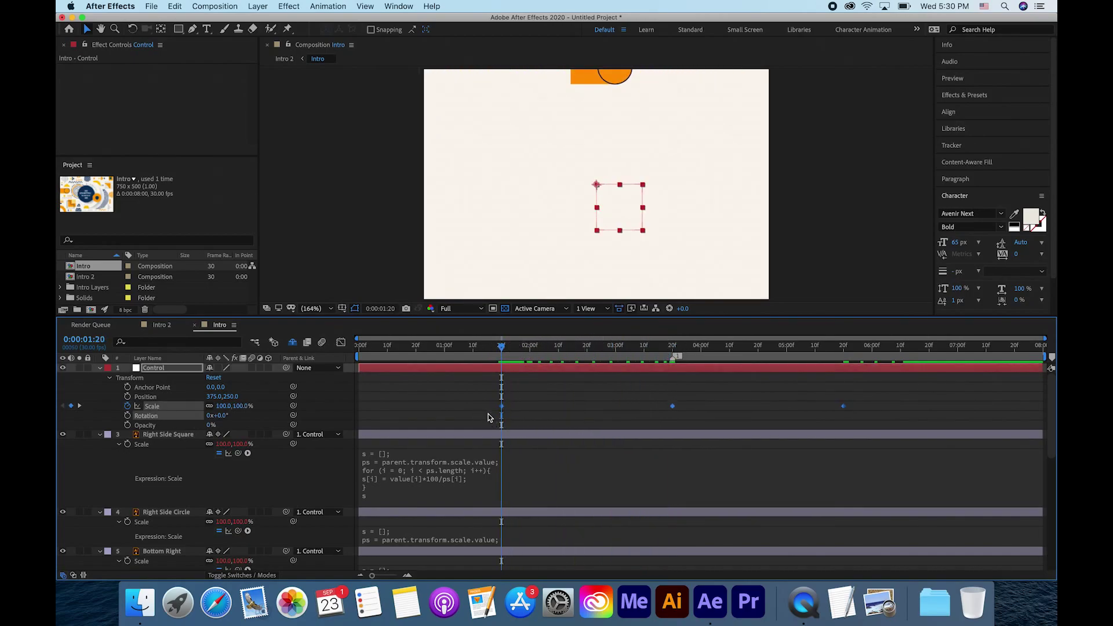
left_click(341, 342)
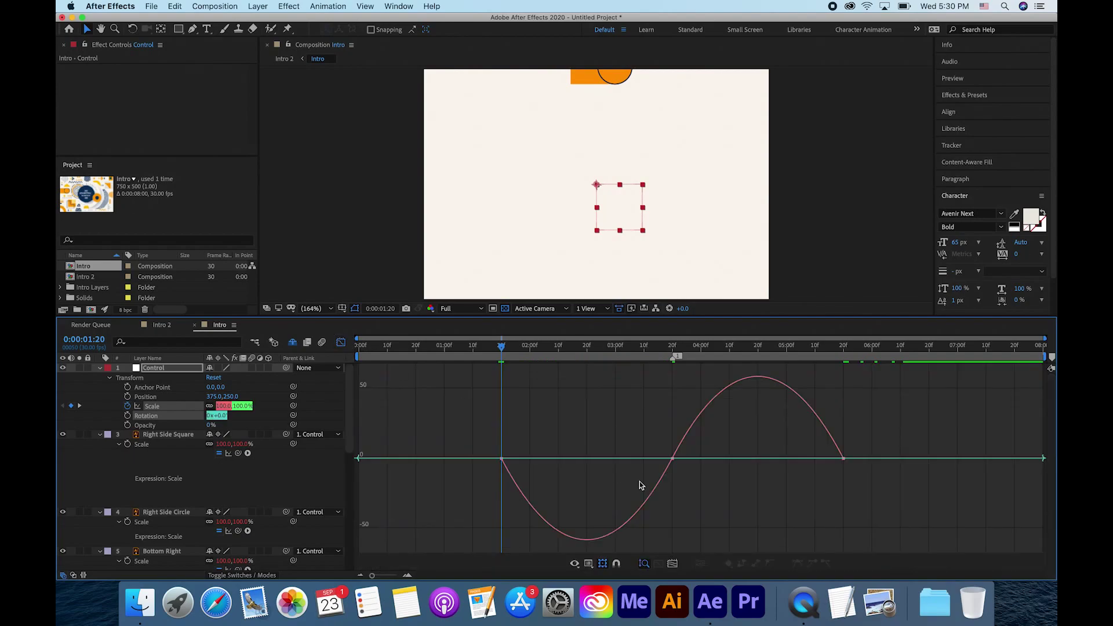
mouse_move(685, 478)
left_mouse_down()
mouse_move(648, 430)
mouse_move(654, 458)
mouse_move(675, 458)
left_mouse_up()
left_click_drag(815, 458, 760, 458)
left_click_drag(522, 522, 672, 522)
mouse_move(765, 461)
left_mouse_down()
mouse_move(782, 464)
mouse_move(758, 463)
left_mouse_up()
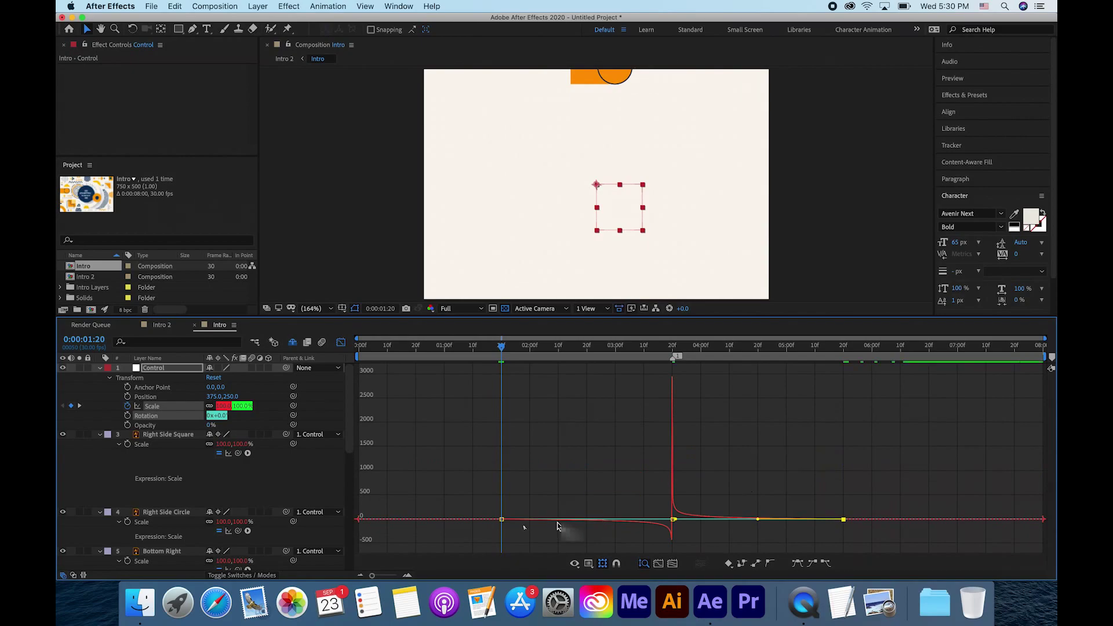
left_click(587, 519)
- Preview Control's eased scale animation, then leave the graph view with the playhead at 0:00:03:20
key("space")
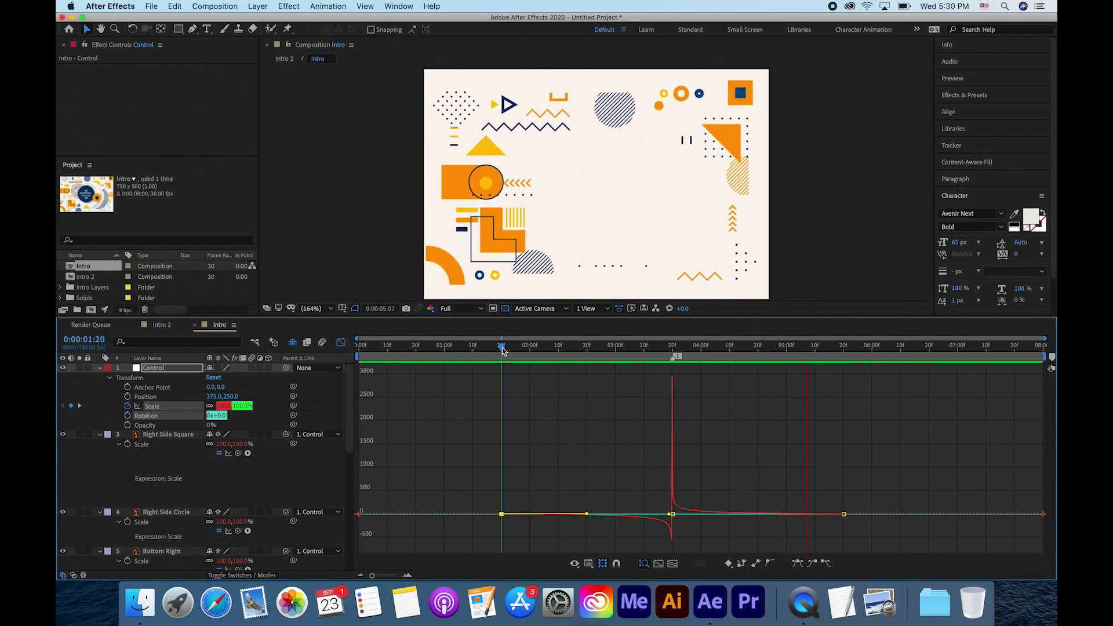
key("space")
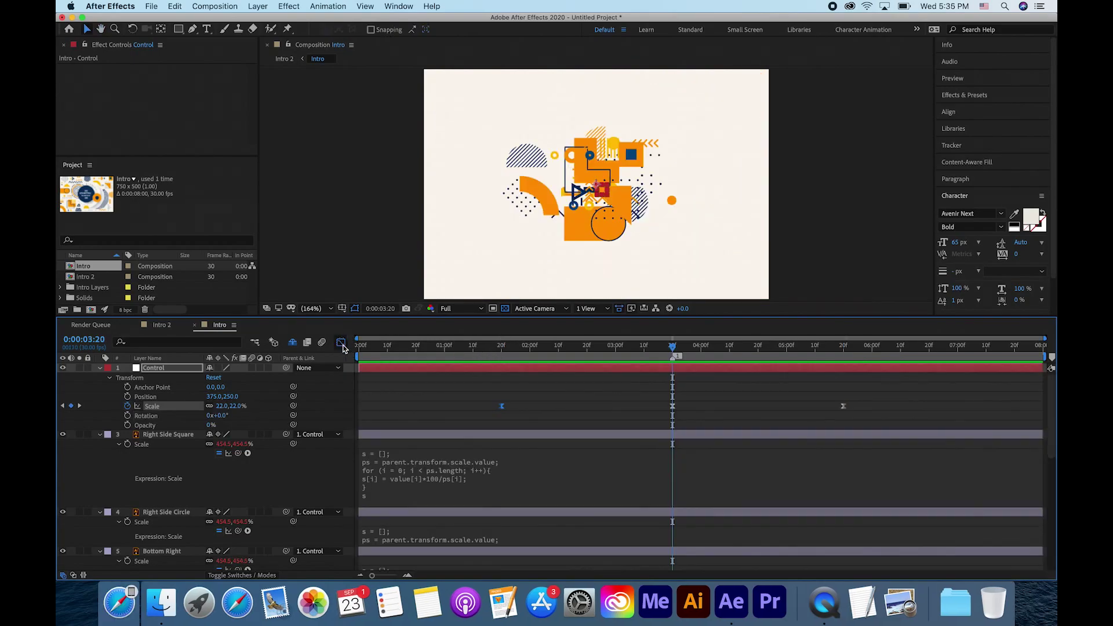
left_click(539, 397)
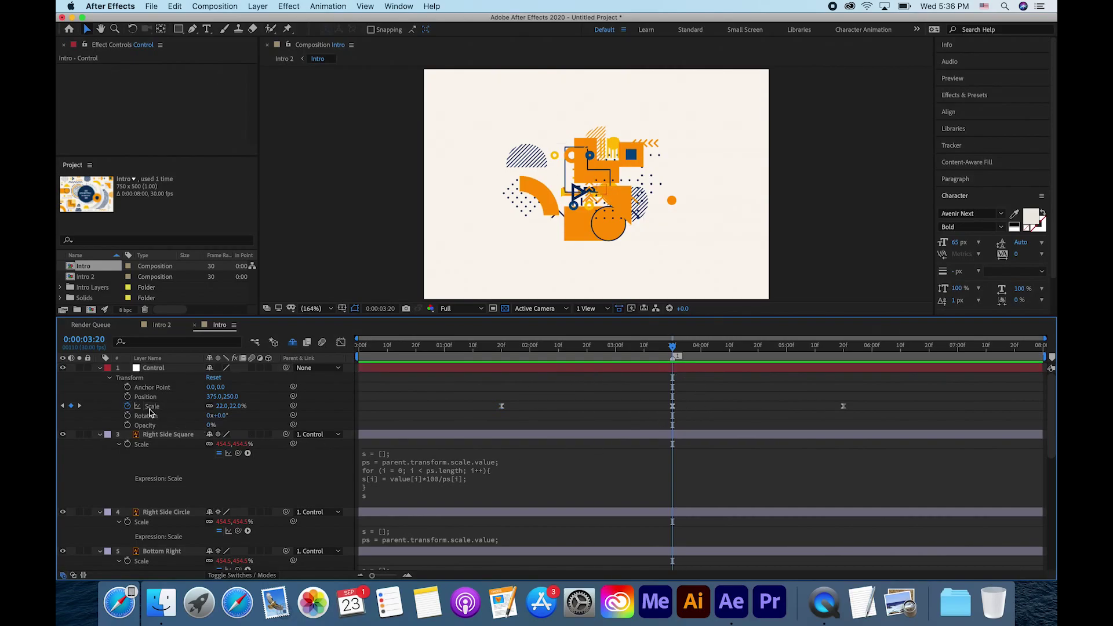
- Add 0° Rotation keyframes to Control at 0:00:03:20, 0:00:01:20 and 0:00:05:20
left_click(128, 416)
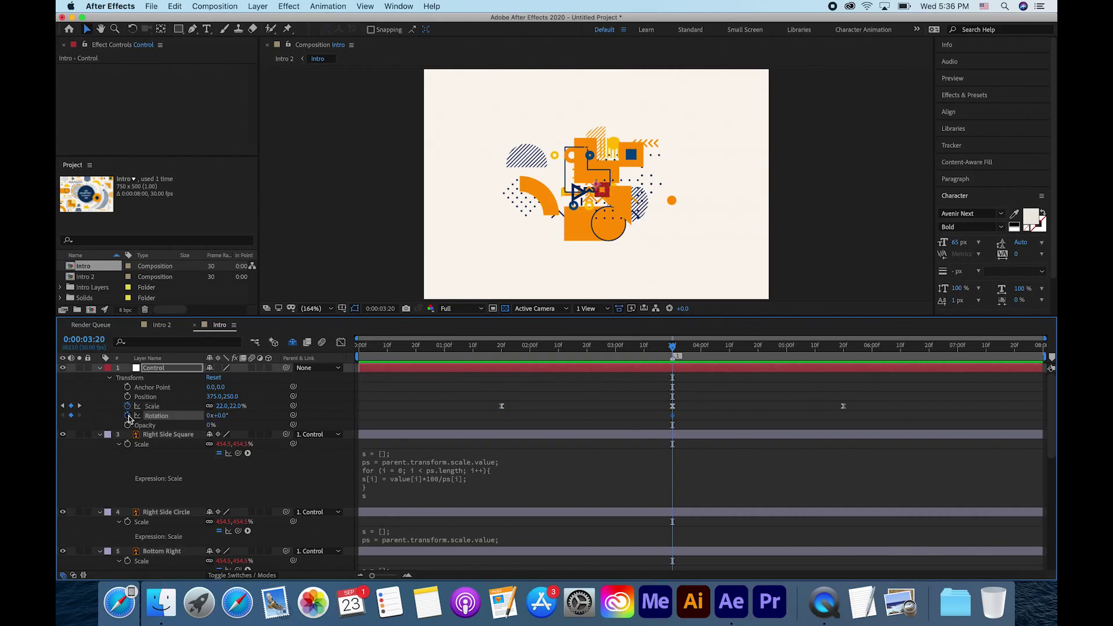
left_click(65, 406)
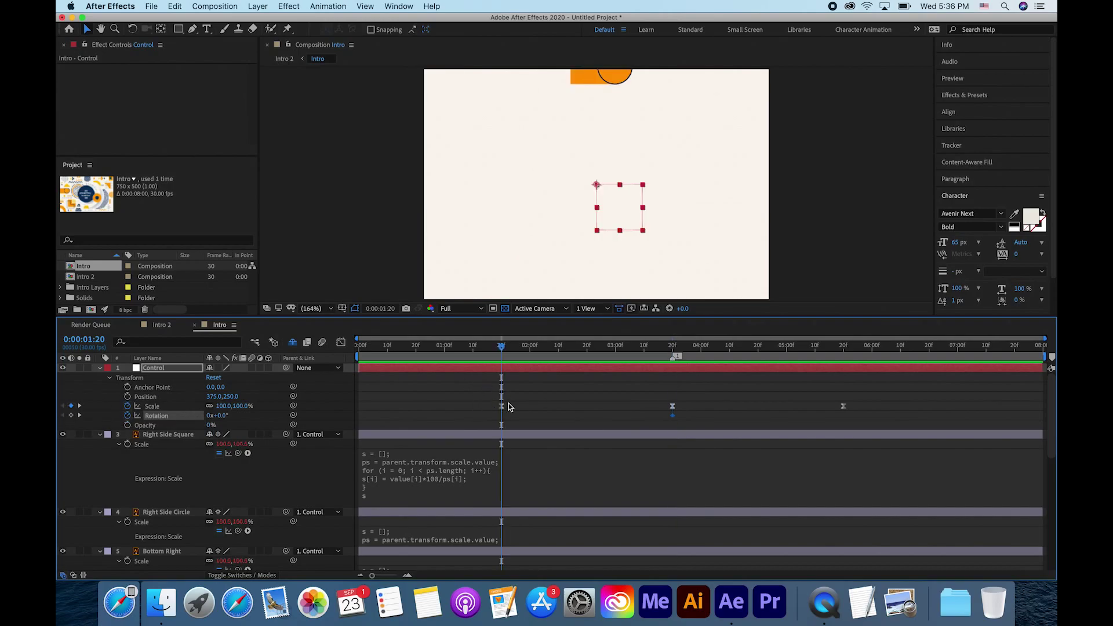
left_click(79, 407)
left_click(79, 406)
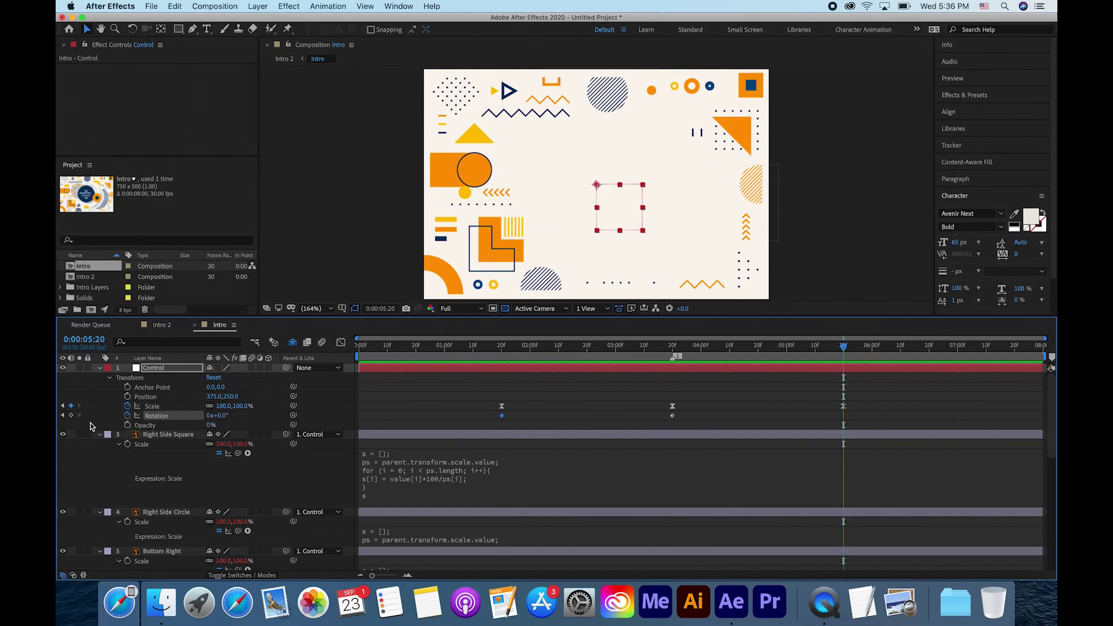
left_click(62, 405)
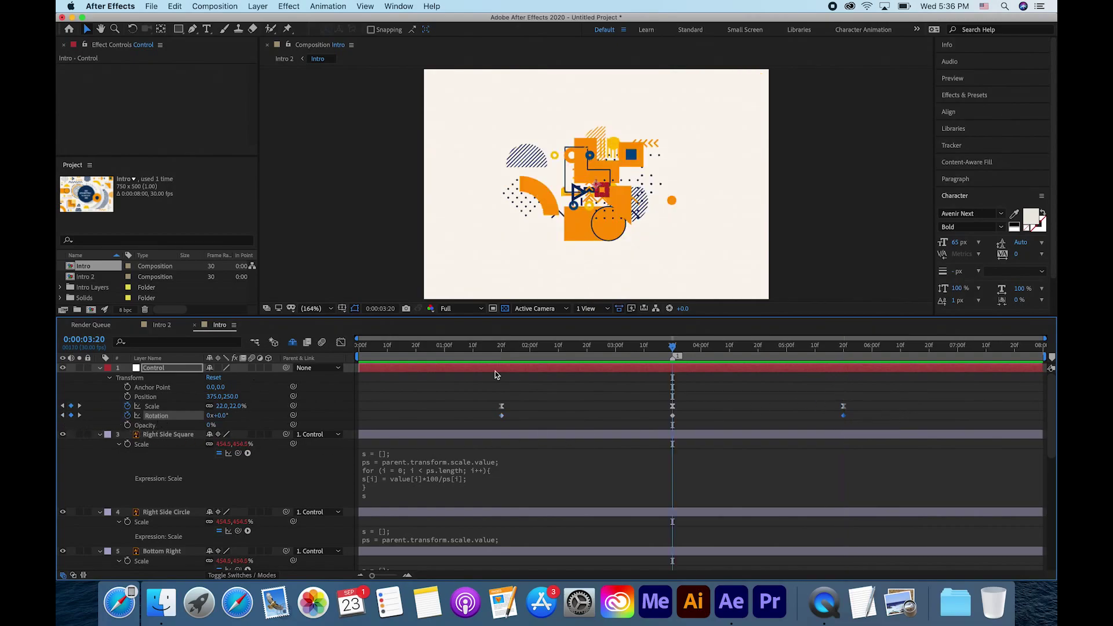
- Set Control's Rotation to 240° at 0:00:03:20 and to one full turn (1x+0.0°) at 0:00:05:20
left_click_drag(223, 419, 355, 416)
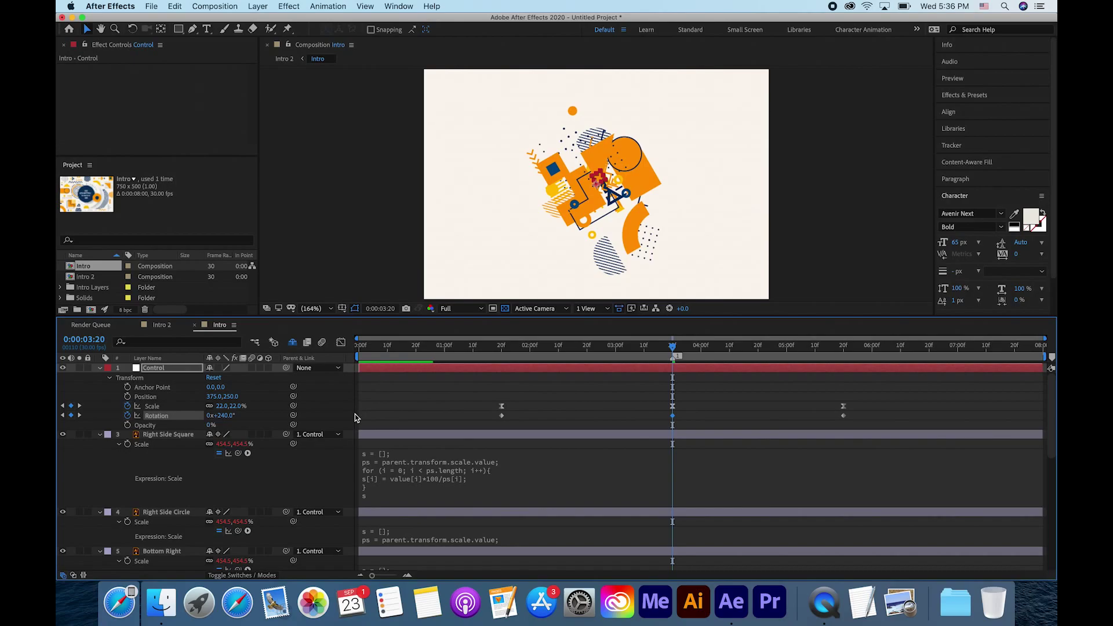
left_click(81, 416)
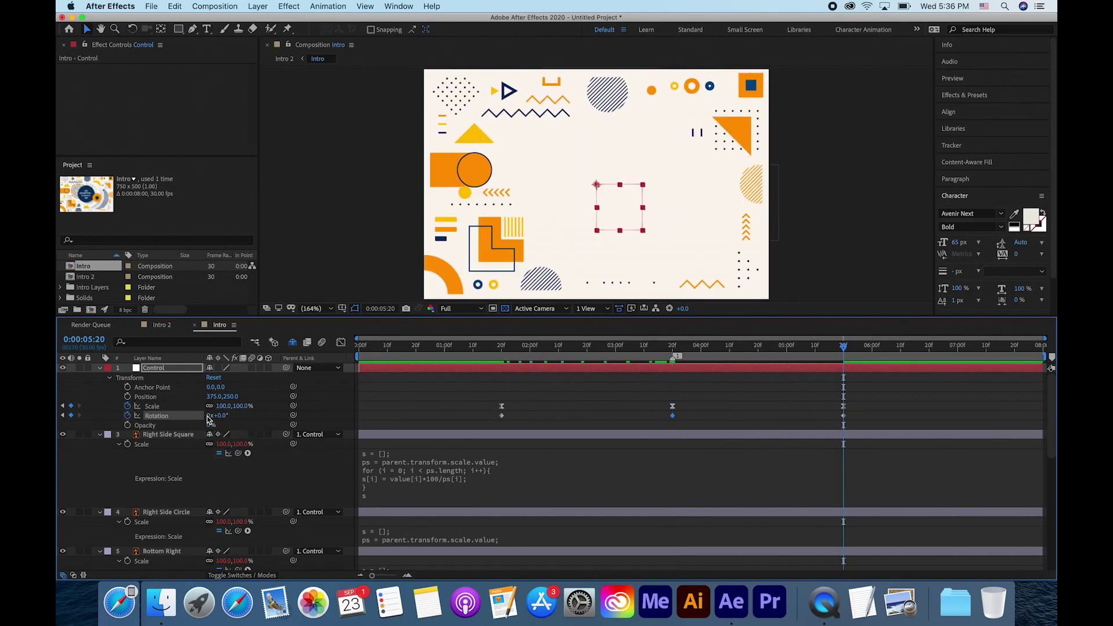
left_click(371, 426)
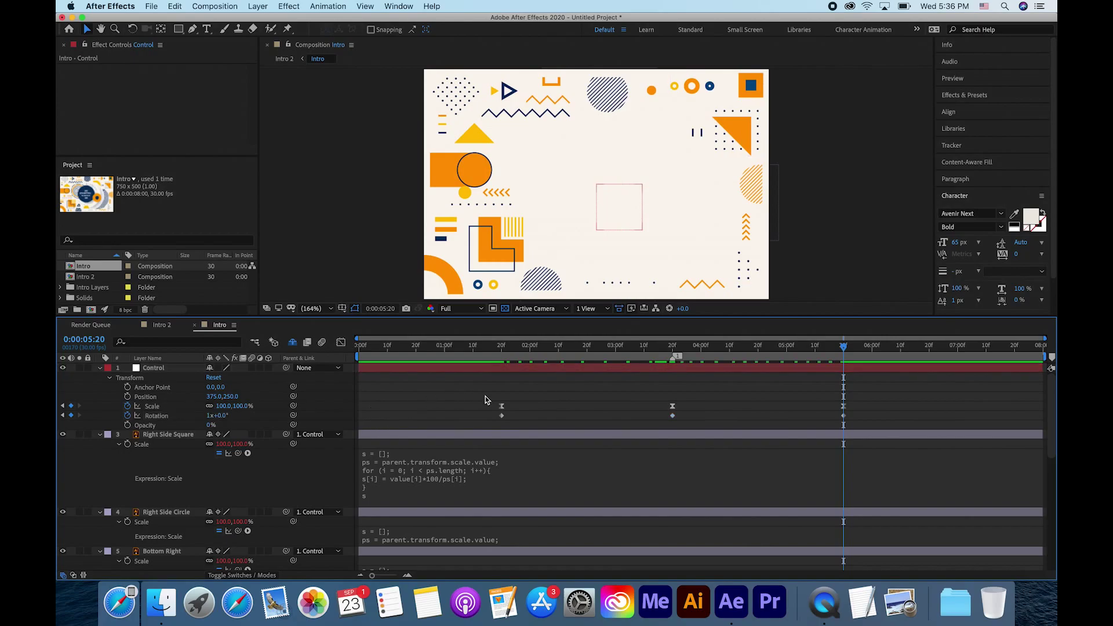
- Ease Control's three Rotation keyframes and reshape the value curve so it is steepest around 0:00:03:20
left_click_drag(845, 349, 492, 348)
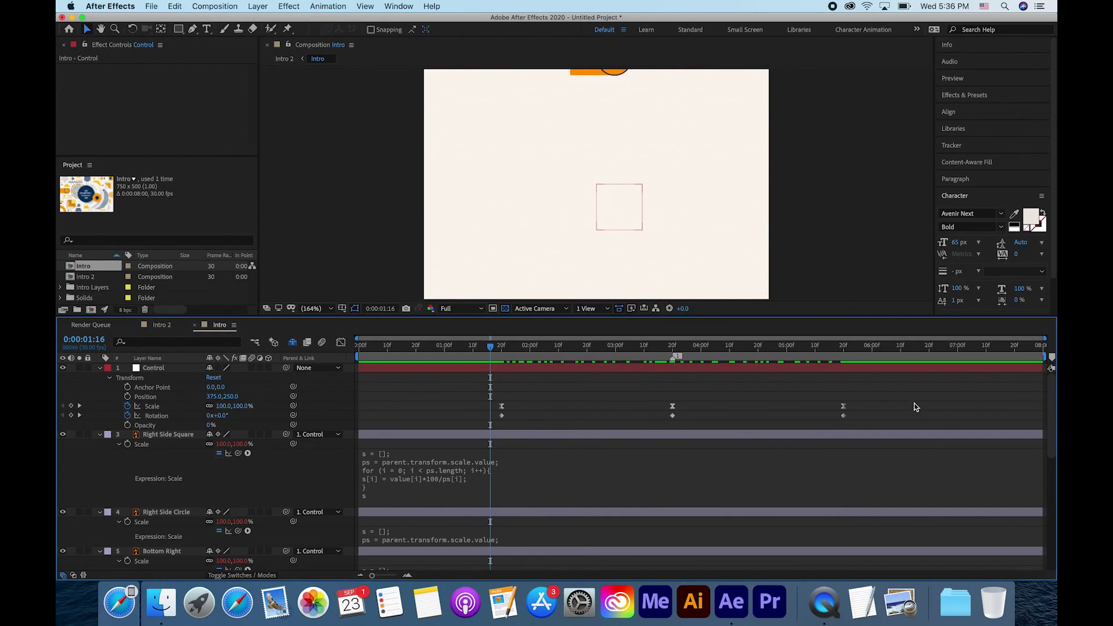
left_click_drag(856, 422, 494, 416)
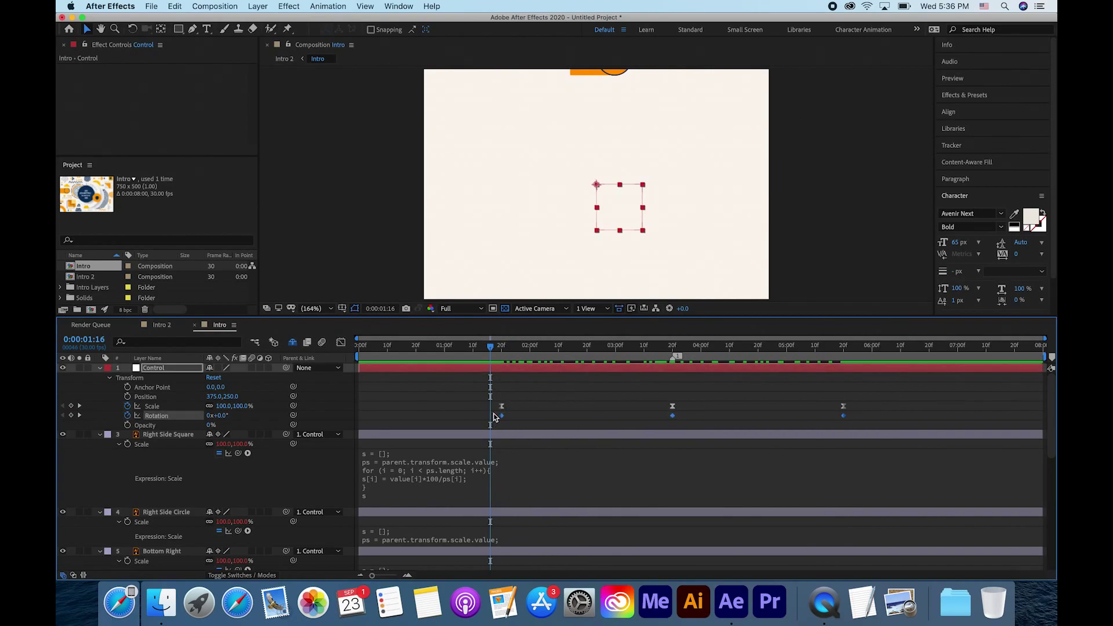
left_click(341, 342)
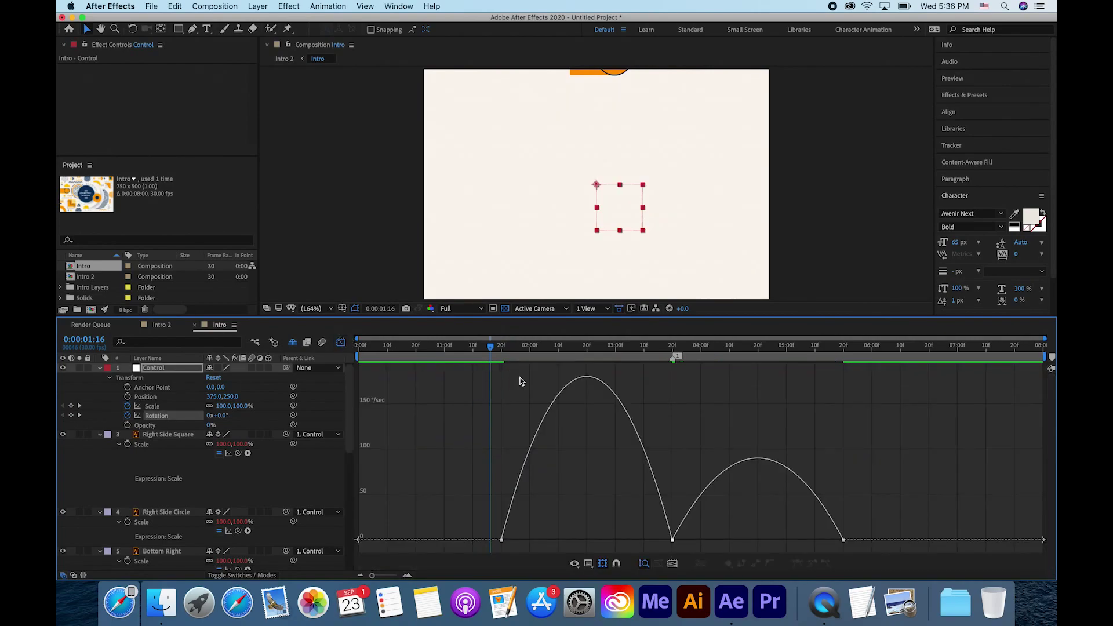
left_click(589, 560)
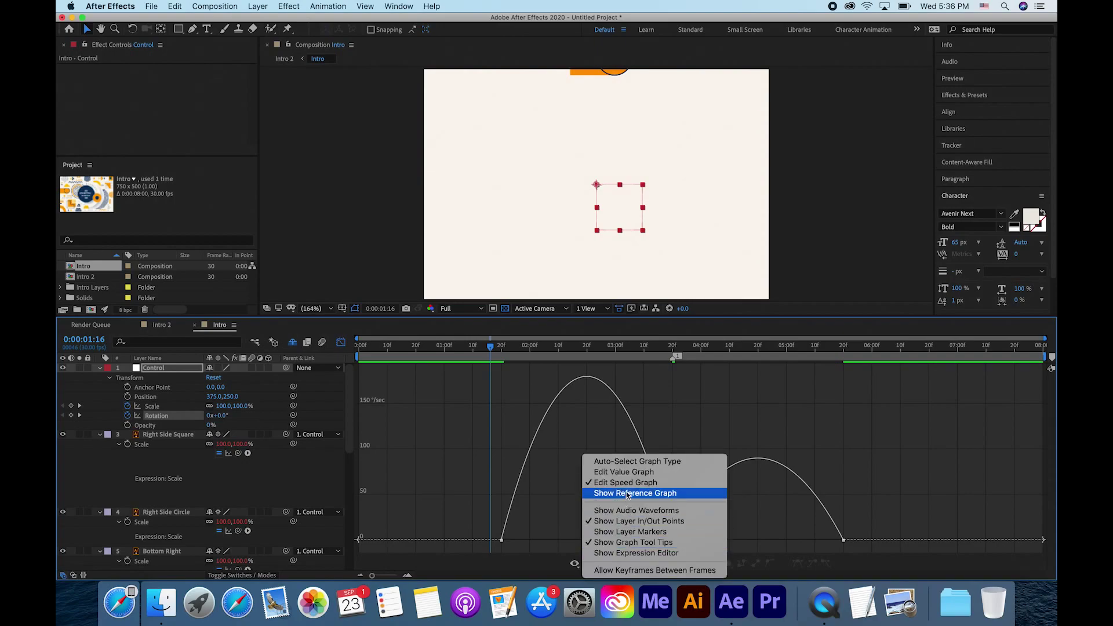
left_click(635, 472)
left_click_drag(668, 430, 673, 539)
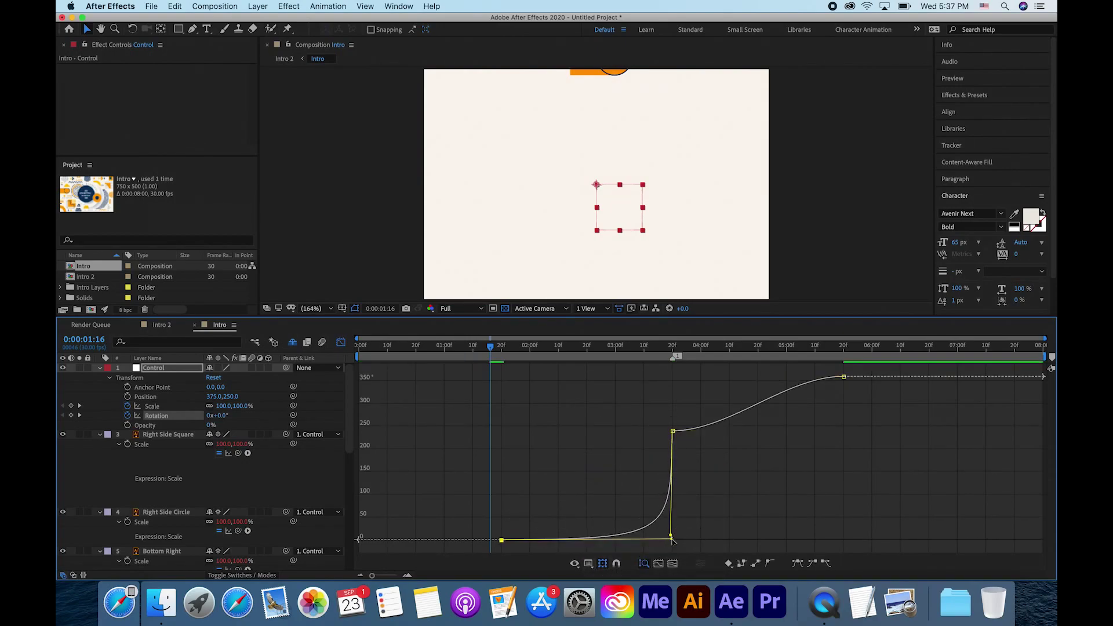
left_click_drag(731, 431, 672, 384)
- Preview Control's eased rotation, then leave the graph view and return the playhead to 0:00:00:00
key("space")
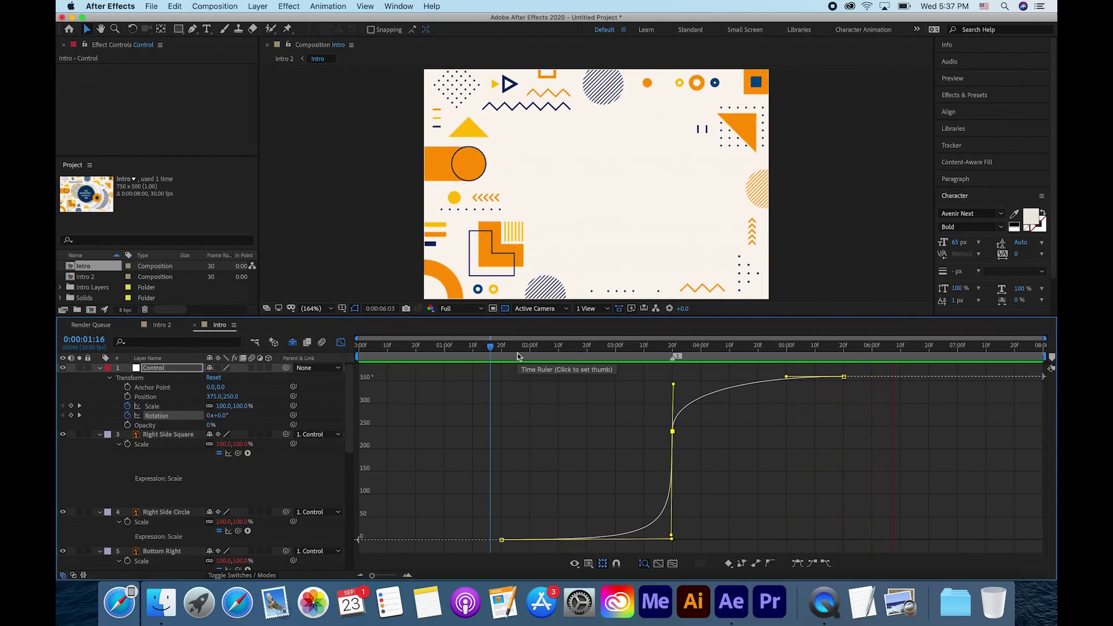
key("space")
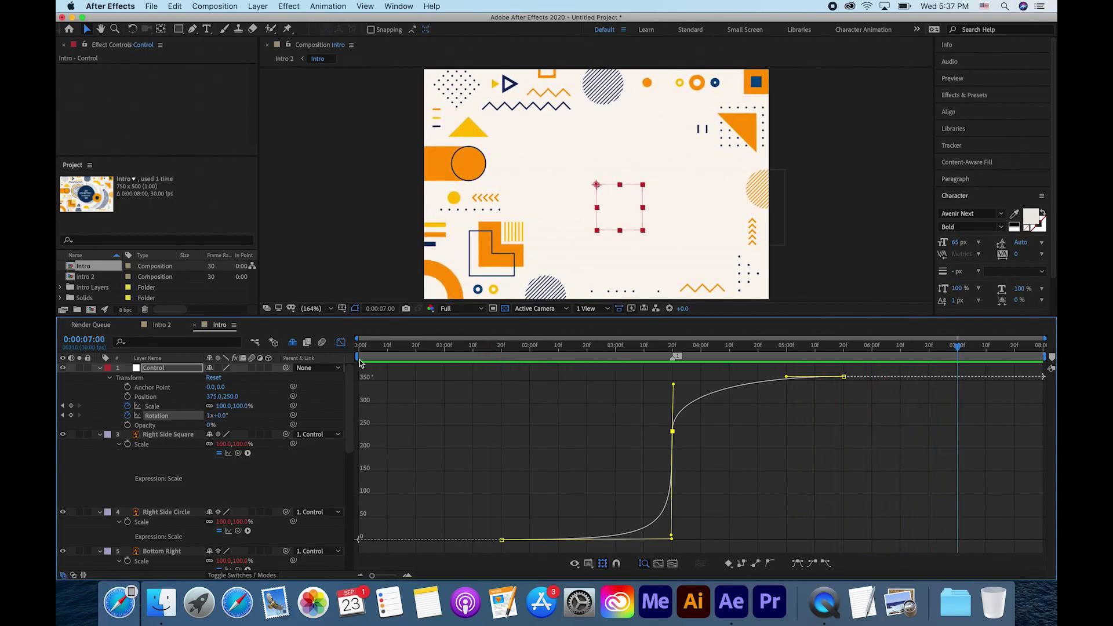
left_click(343, 347)
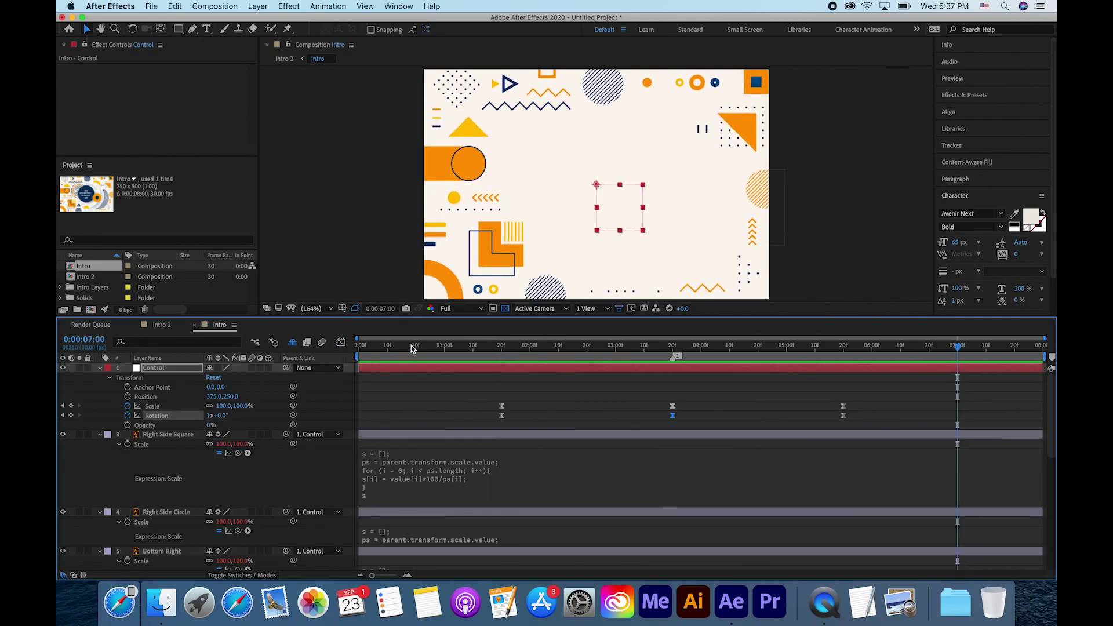
left_click_drag(412, 348, 382, 348)
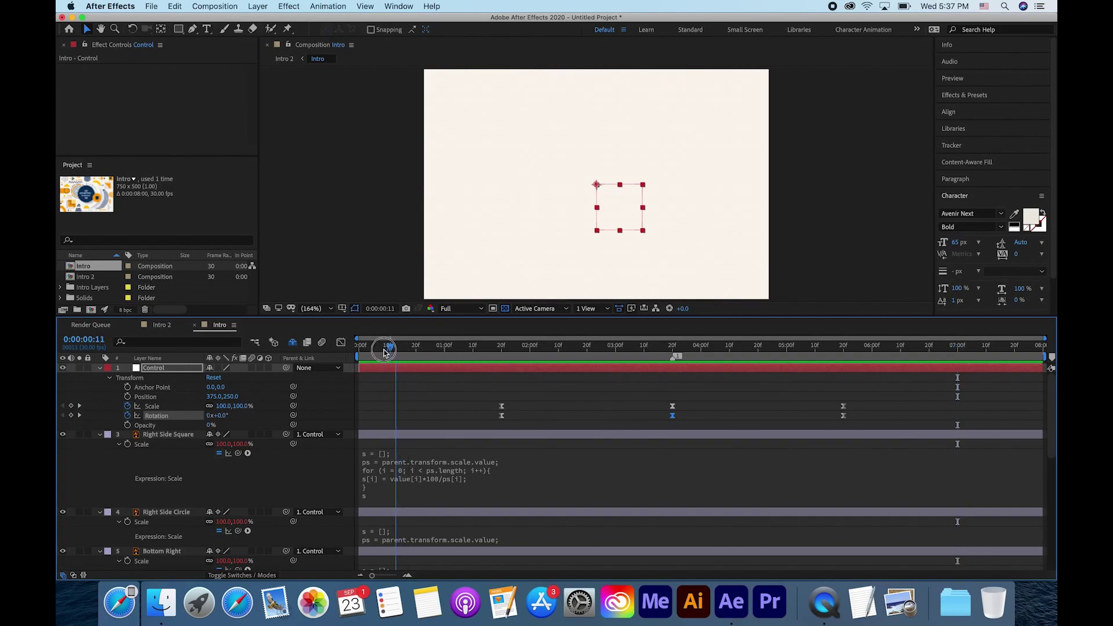
left_click_drag(383, 348, 349, 351)
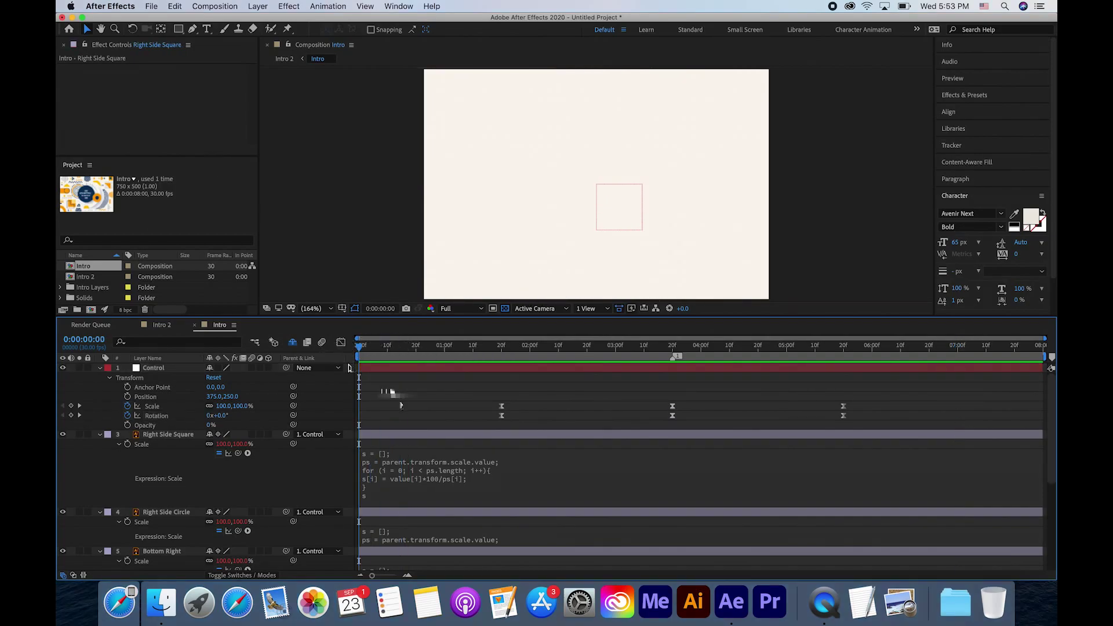
- Show only the Position keyframes of the nine shape layers from Right Side Square through Upper Middle
key("super+a")
key("u")
left_click(400, 454)
left_click(394, 377, "shift")
key("p")
- Stagger the shape layers' final Position keyframes between about 0:00:05:16 and 0:00:06:23 so the shapes settle at different times
left_click_drag(909, 385, 893, 545)
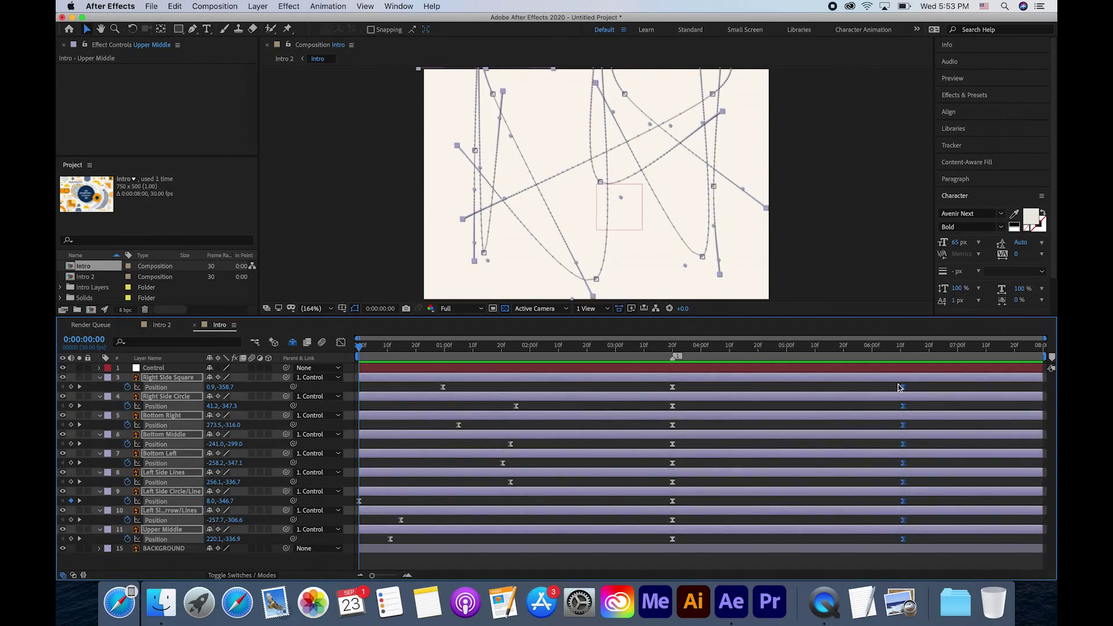
left_click(926, 388)
left_click_drag(902, 387, 866, 443)
left_click_drag(902, 463, 925, 463)
left_click_drag(903, 500, 931, 520)
left_click_drag(903, 539, 911, 539)
left_click_drag(903, 482, 877, 481)
left_click_drag(869, 425, 833, 424)
- Preview the staggered movement, then scrub to 0:00:03:09 to inspect how the shapes gather
key("space")
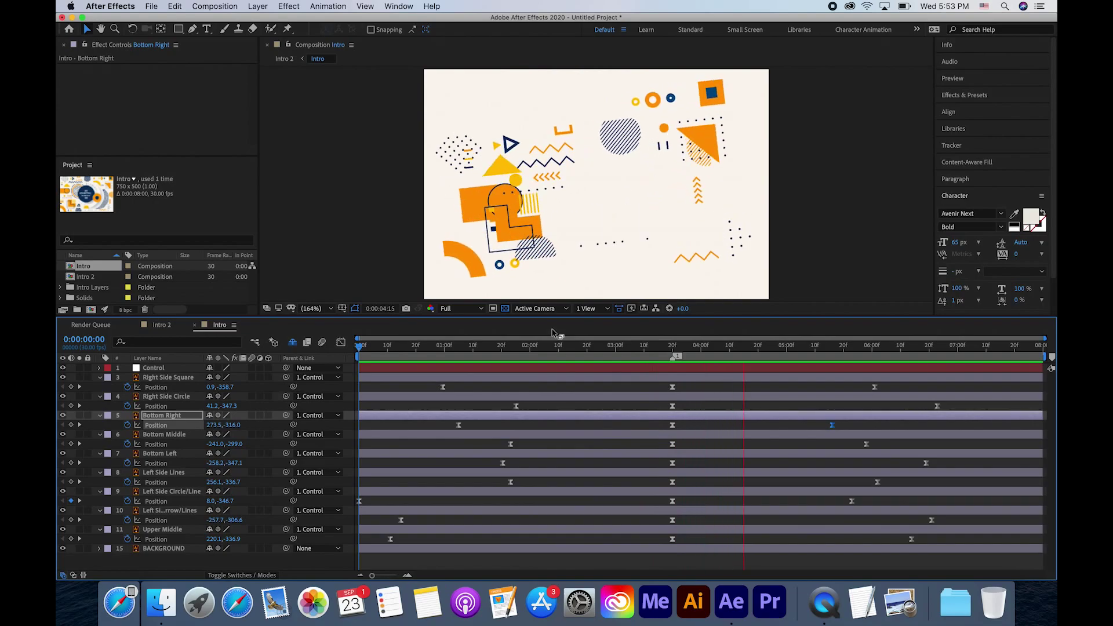
key("space")
left_click(564, 350)
left_click_drag(564, 350, 644, 357)
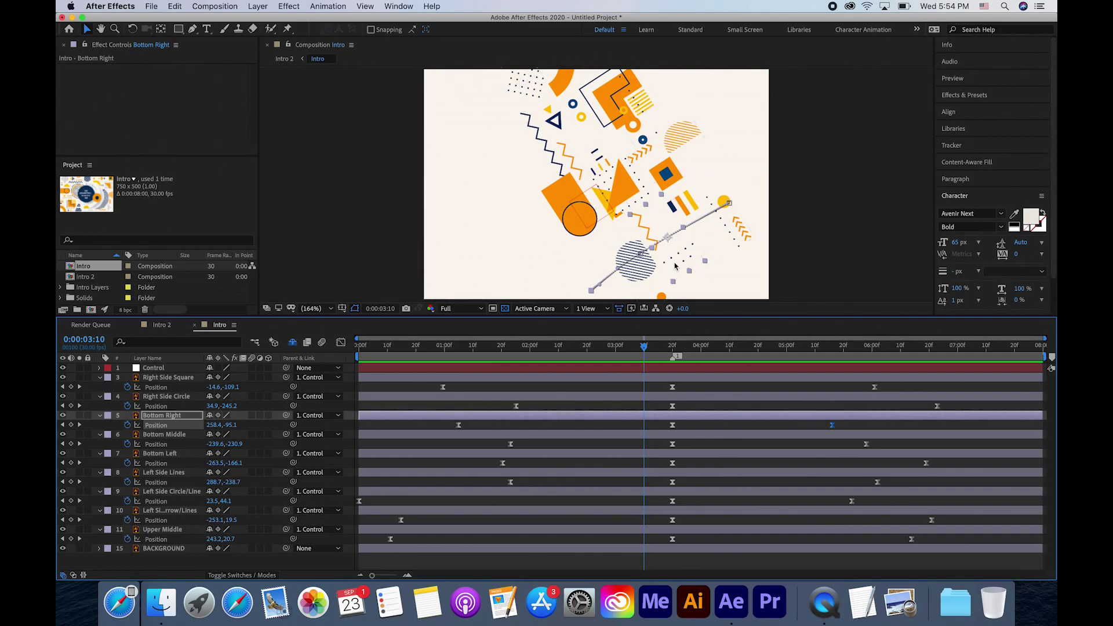
left_click_drag(645, 344, 641, 344)
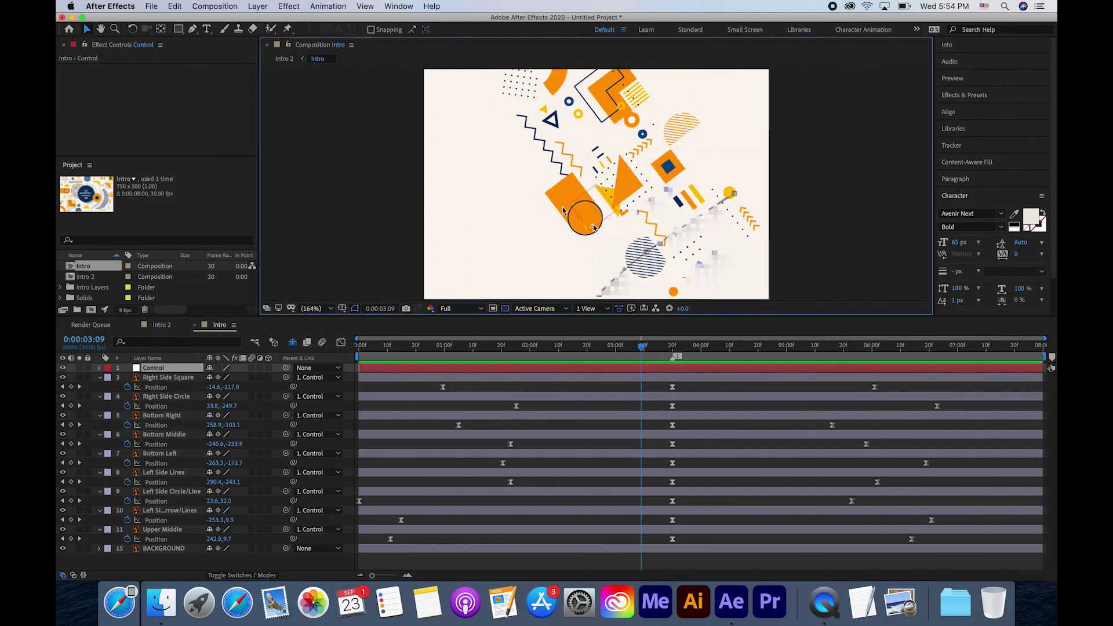
- Spread the gathered shape layers farther apart around the center so that they overlap less in the middle of the animation
left_click(485, 261)
left_click(679, 141)
left_click_drag(679, 141, 690, 132)
left_click_drag(594, 191, 583, 201)
left_click_drag(595, 283, 566, 307)
left_click_drag(753, 233, 786, 217)
left_click(606, 89)
left_click(615, 107)
mouse_move(604, 87)
left_mouse_down()
mouse_move(535, 140)
mouse_move(619, 73)
left_mouse_up()
left_click(619, 189)
left_click_drag(586, 199, 593, 205)
left_click(506, 160)
left_click_drag(434, 164, 418, 166)
left_click(658, 216)
left_click(651, 247)
- Shift the off-screen starting positions of Right Side Square to 16.7, -358.7 and Bottom Right to 345.9, -319.3 at their first keyframes
scroll(651, 248, "up", 3)
left_click_drag(641, 344, 359, 345)
left_click(441, 344)
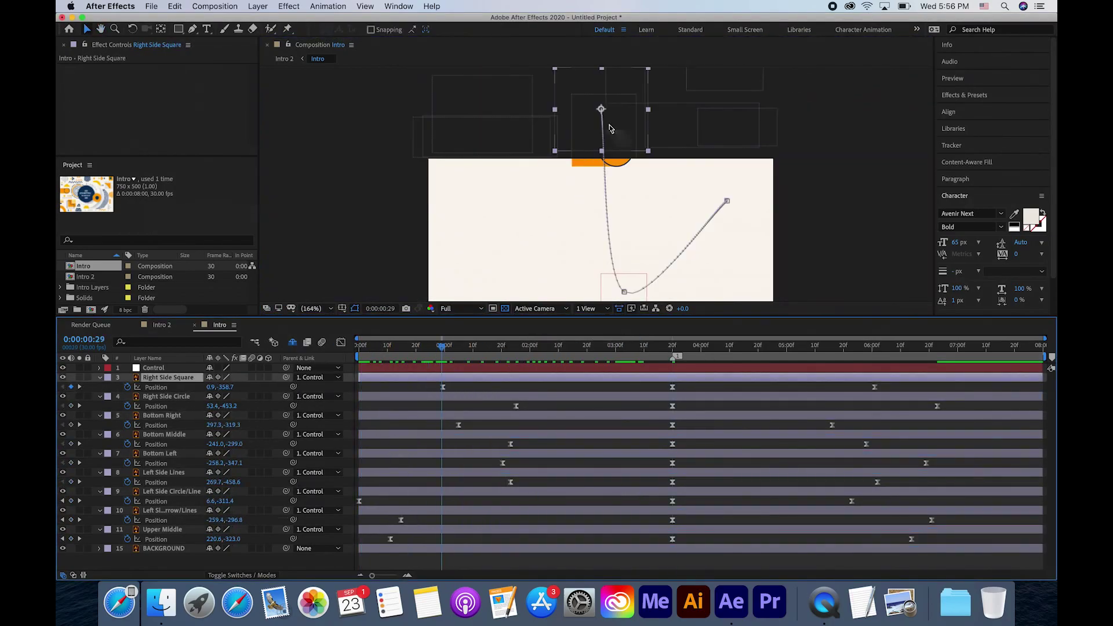
left_click(606, 112)
left_click(527, 414)
key("k")
- Move the off-screen starting positions of Left Side Arrow/Lines to -368.5, -307.8 and Bottom Left to -292.3, -348.4
left_click(401, 518)
left_click(403, 344)
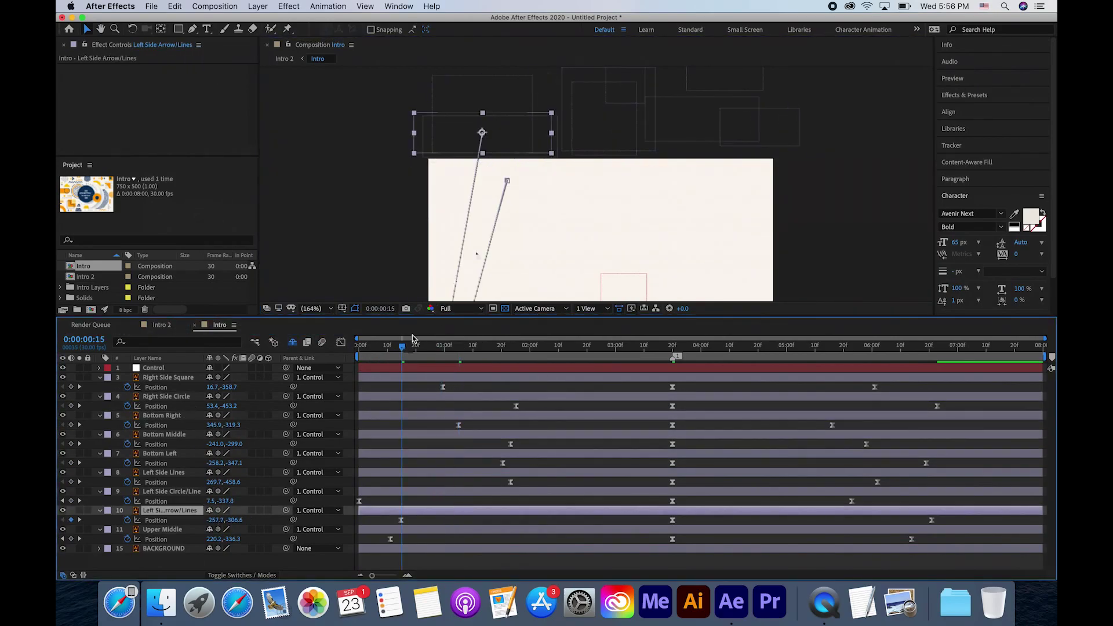
key("space")
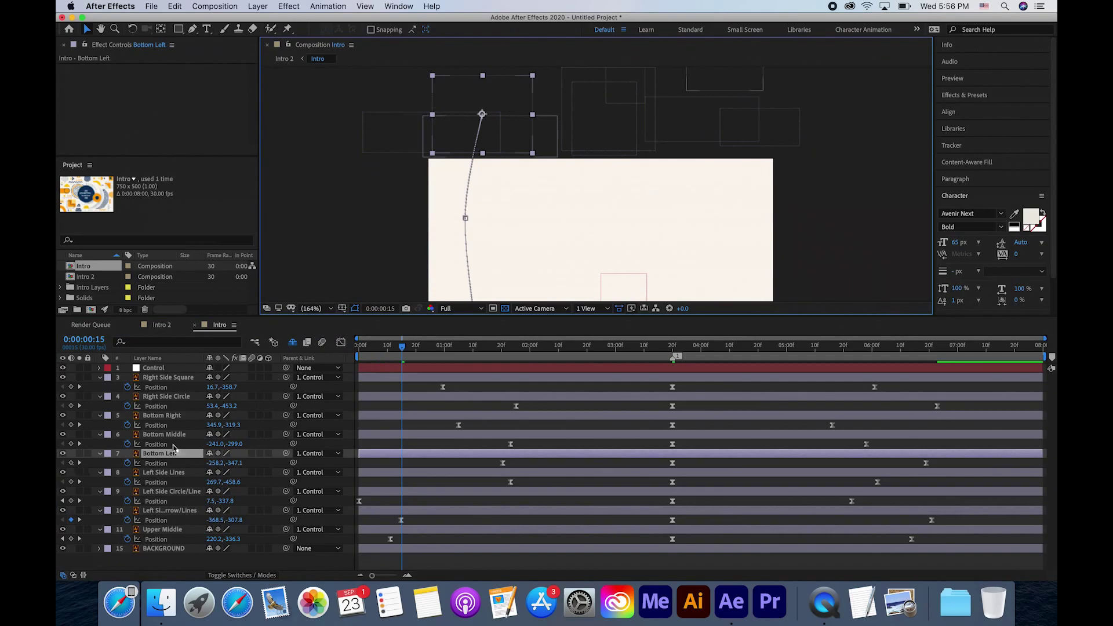
left_click(769, 124)
key("slash")
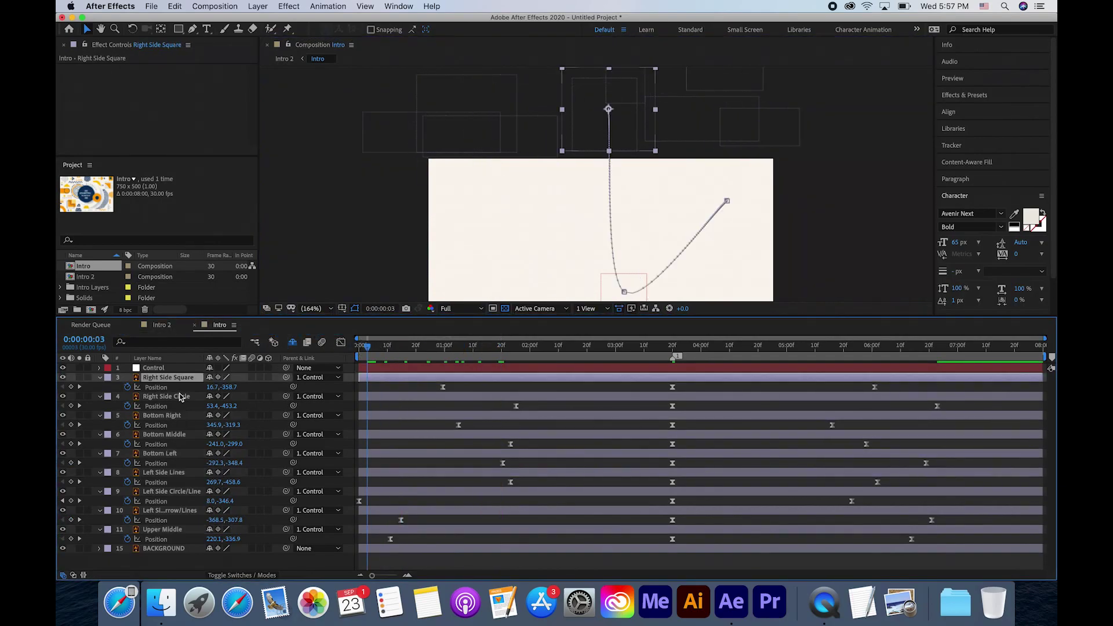
- Fit the composition in the viewer and preview the animation from the start with the adjusted positions
left_click(162, 529)
key("alt+shift+slash")
key("space")
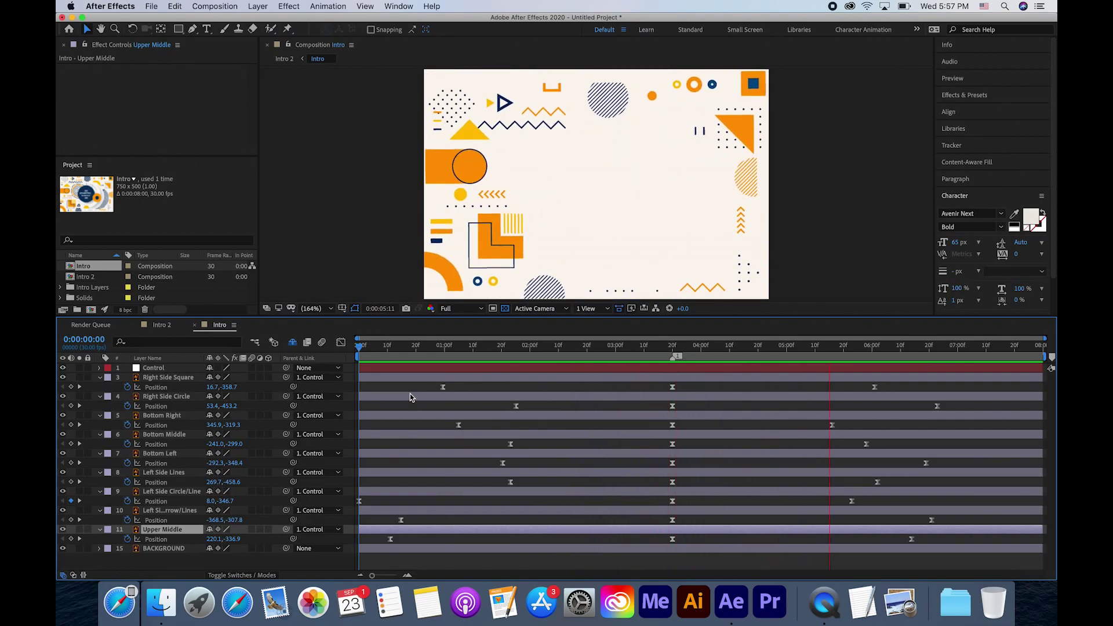
key("space")
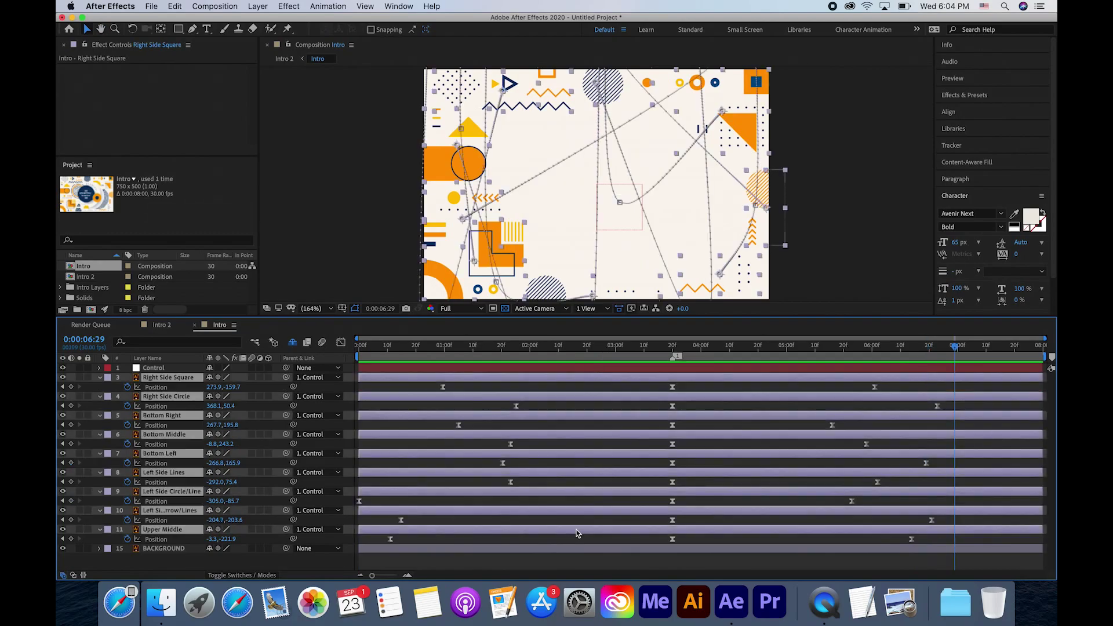
- Add 0° Rotation keyframes to all nine shape layers at 0:00:03:20, 0:00:00:00 and 0:00:06:09
key("r")
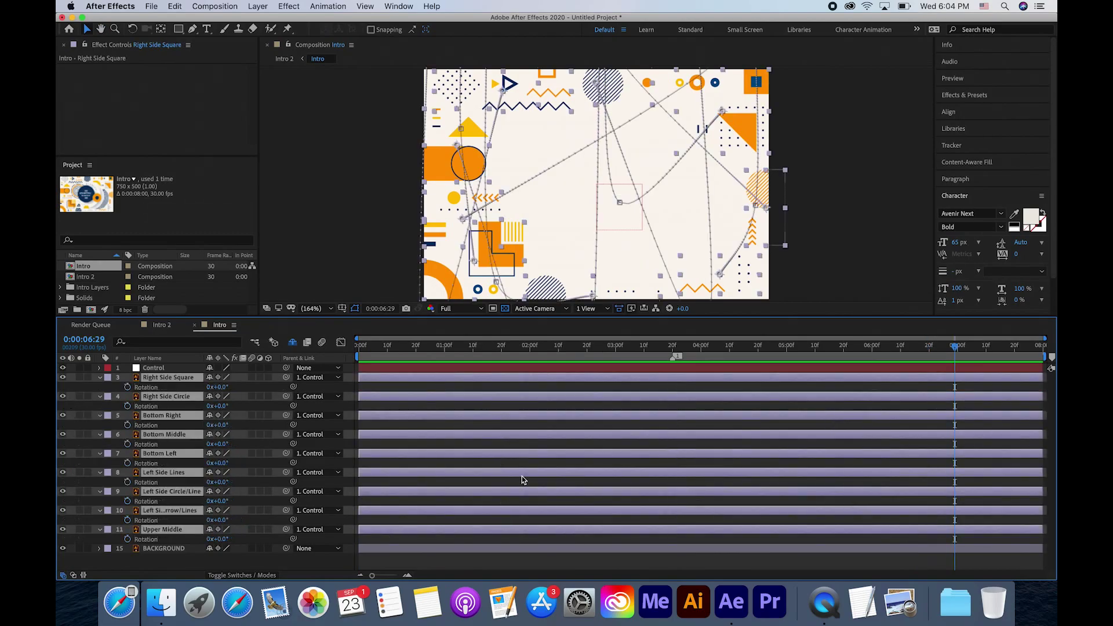
left_click_drag(706, 347, 673, 343)
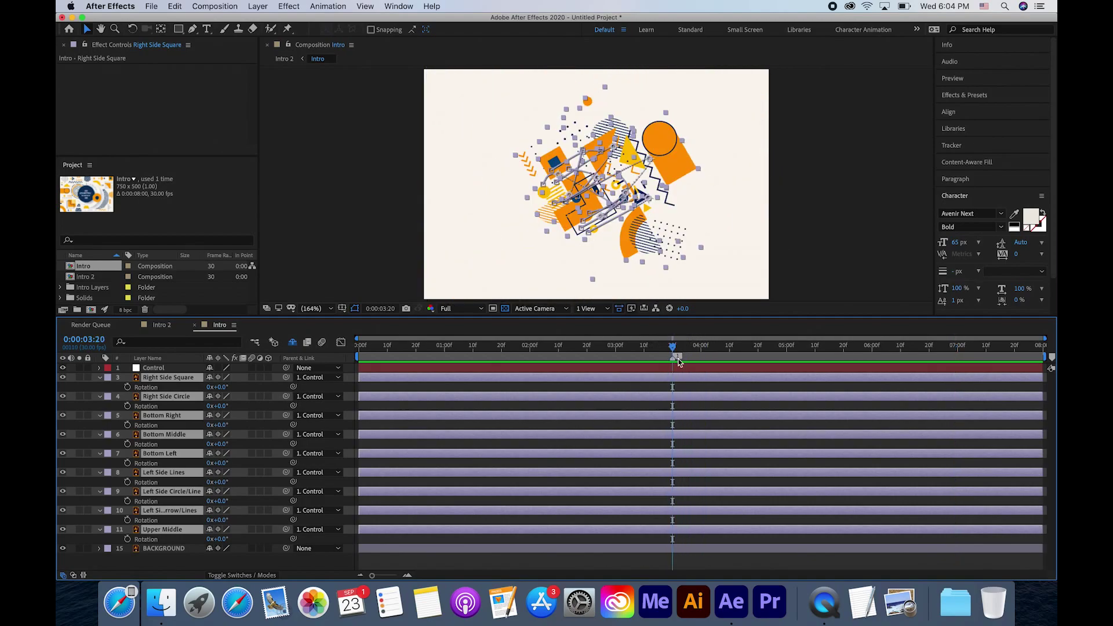
left_click(128, 387)
key("Home")
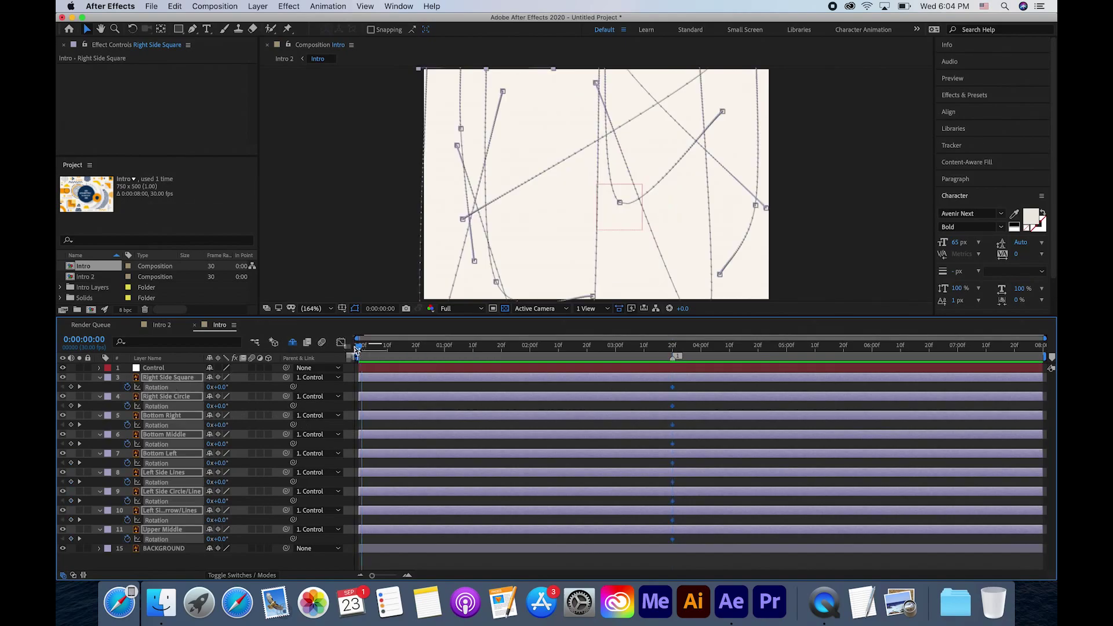
left_click_drag(376, 349, 899, 347)
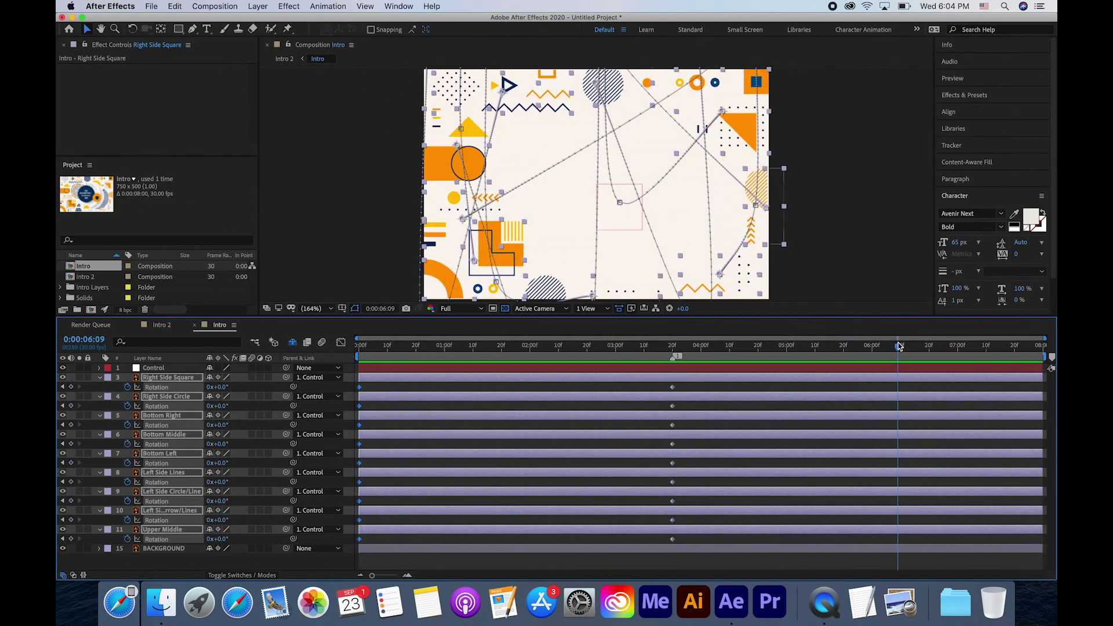
- Set the nine shape layers' Rotation to 240° at 0:00:03:20 and 1x+0.0° at 0:00:06:09, and preview from the start
left_click(62, 388)
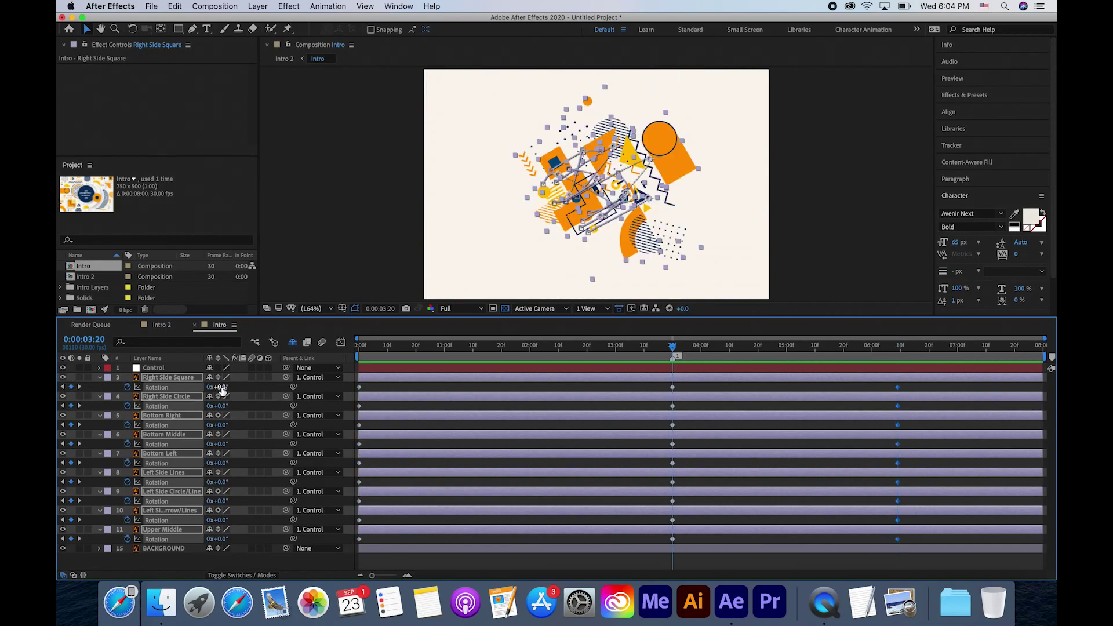
left_click_drag(225, 388, 359, 390)
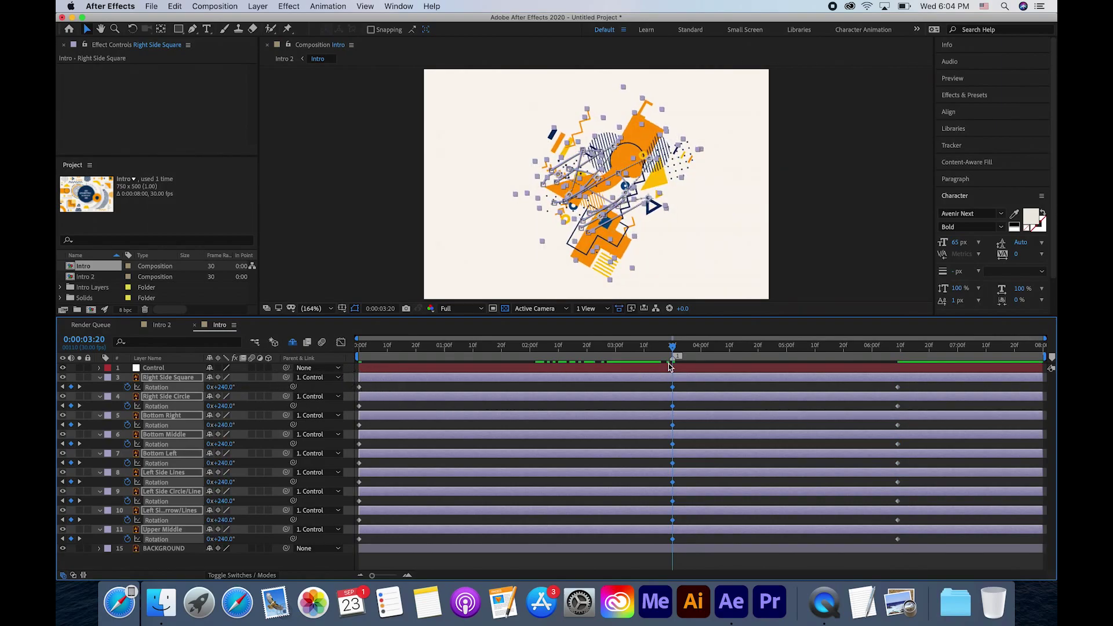
left_click_drag(709, 347, 896, 346)
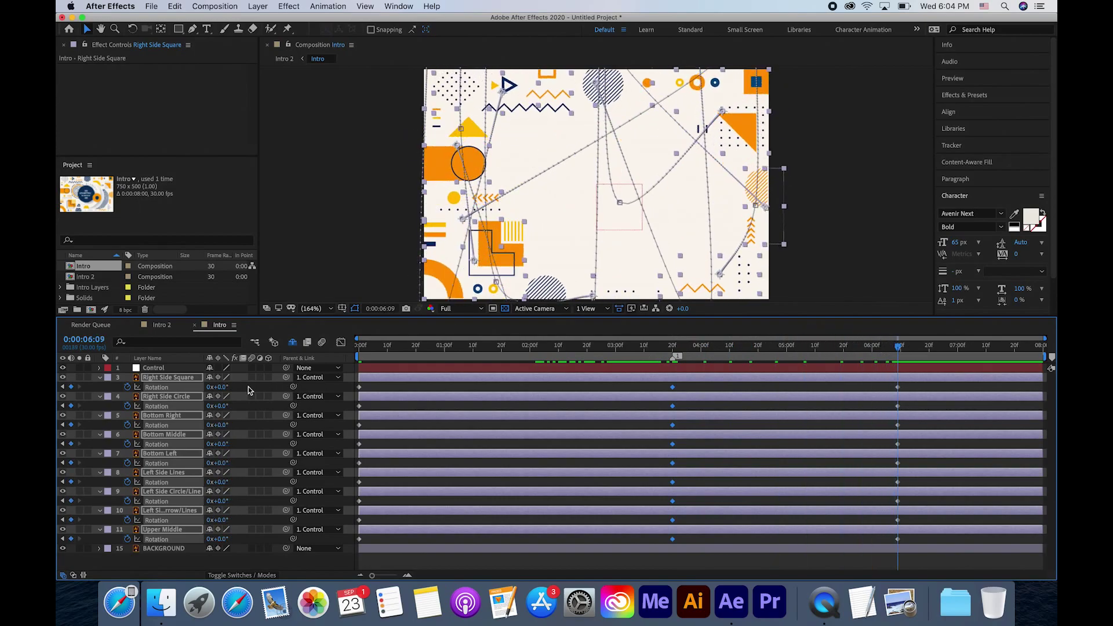
type("1")
left_click(267, 389)
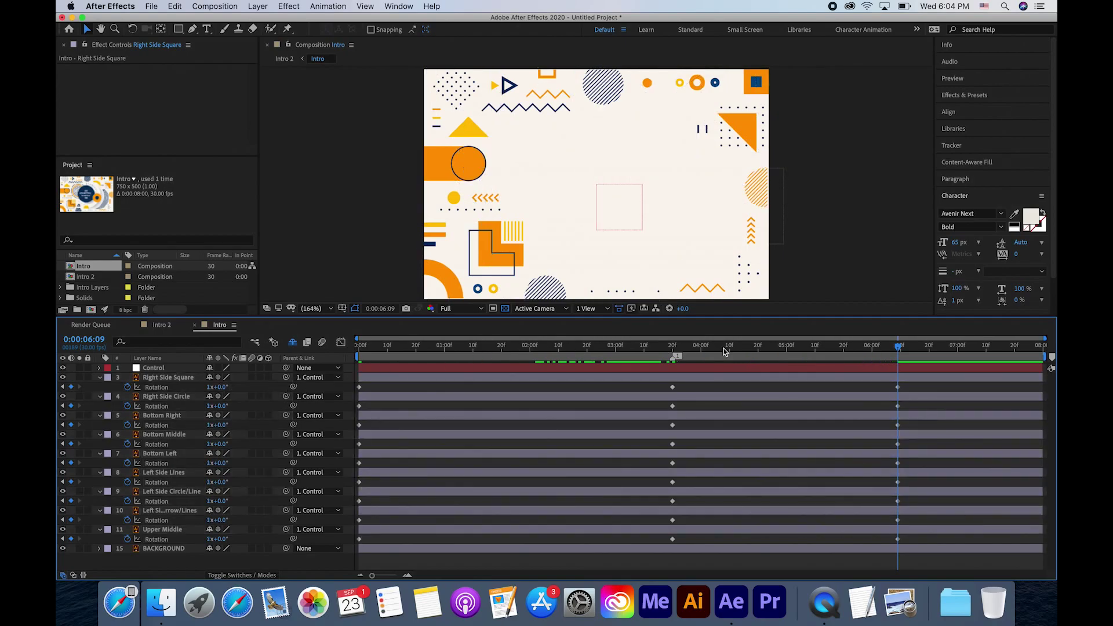
left_click_drag(897, 346, 383, 381)
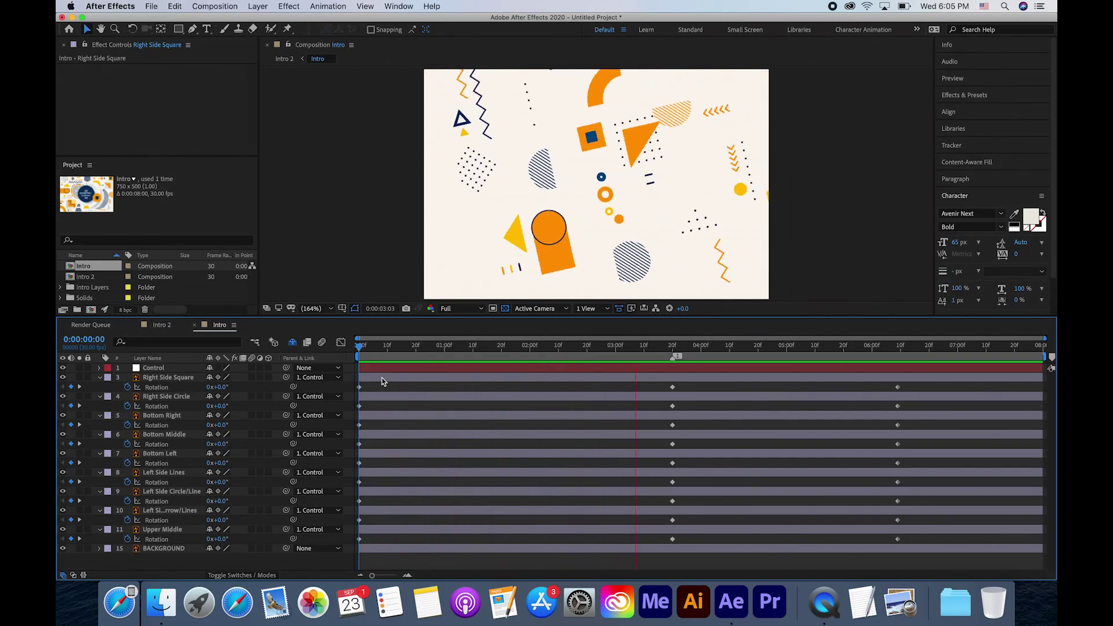
- Apply Easy Ease to all Rotation keyframes of the nine shape layers and display their value graph
left_click_drag(925, 389, 355, 548)
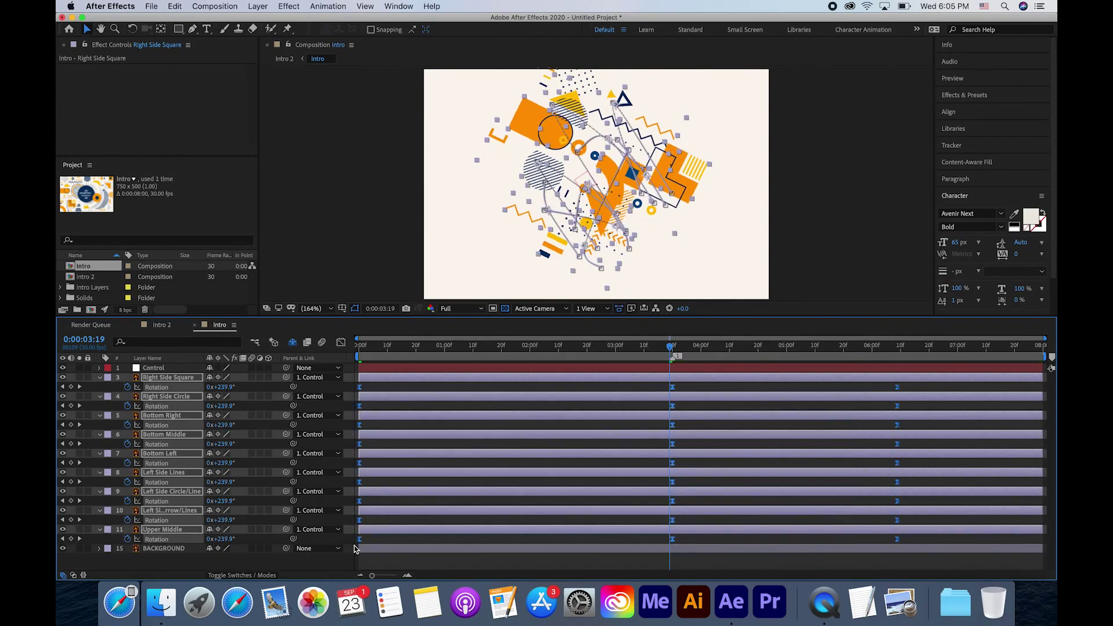
left_click(341, 342)
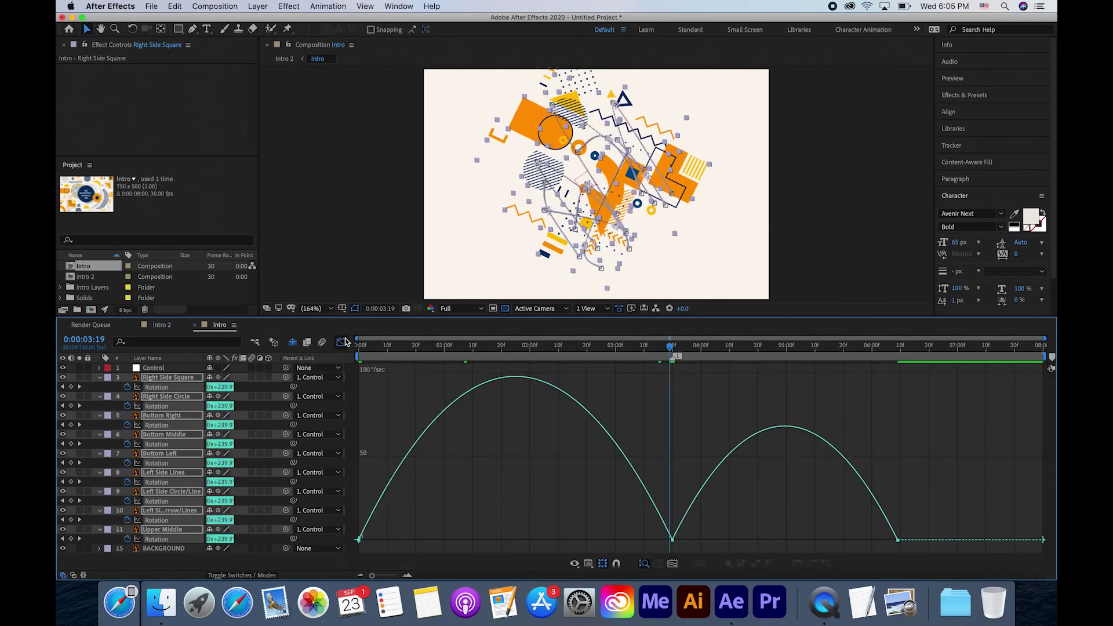
left_click(588, 563)
left_click(647, 474)
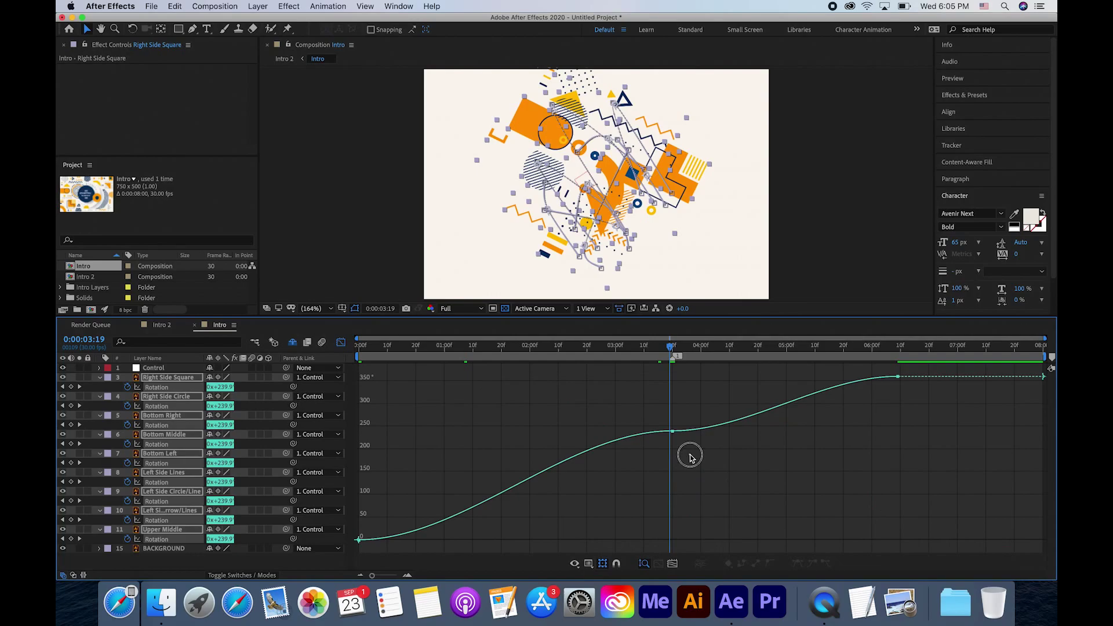
- Reshape the Rotation value curve to rise steeply around 0:00:03:20 with a slow start and long ease-out, and preview from the start
left_click_drag(690, 457, 657, 428)
left_click_drag(568, 432, 675, 524)
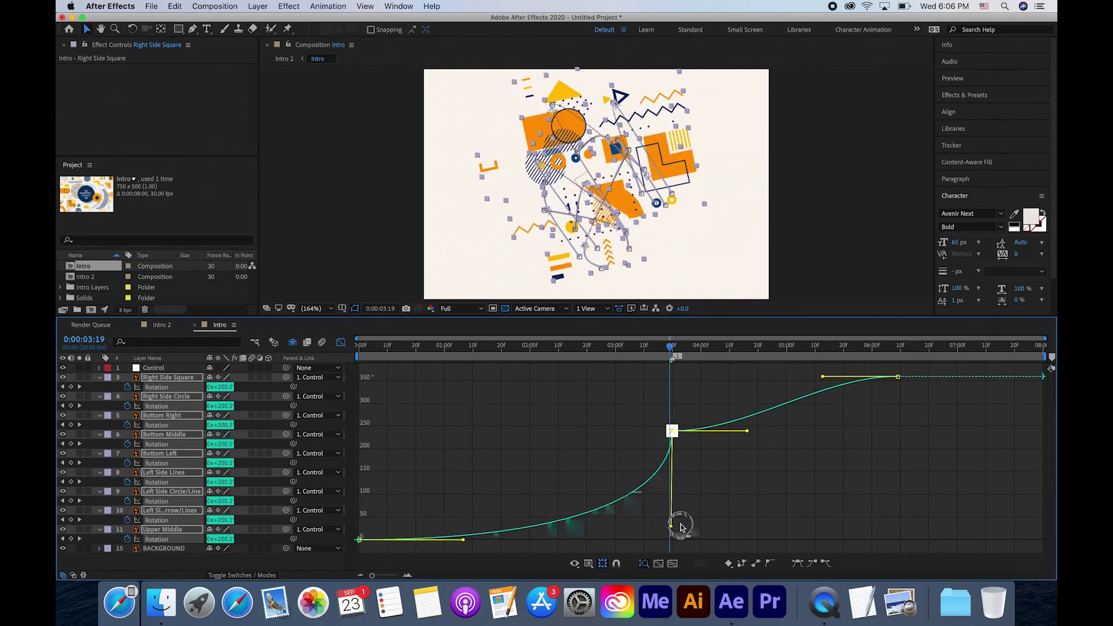
left_click_drag(463, 539, 659, 534)
left_click_drag(674, 429, 770, 381)
left_click(723, 423)
left_click_drag(671, 346, 351, 353)
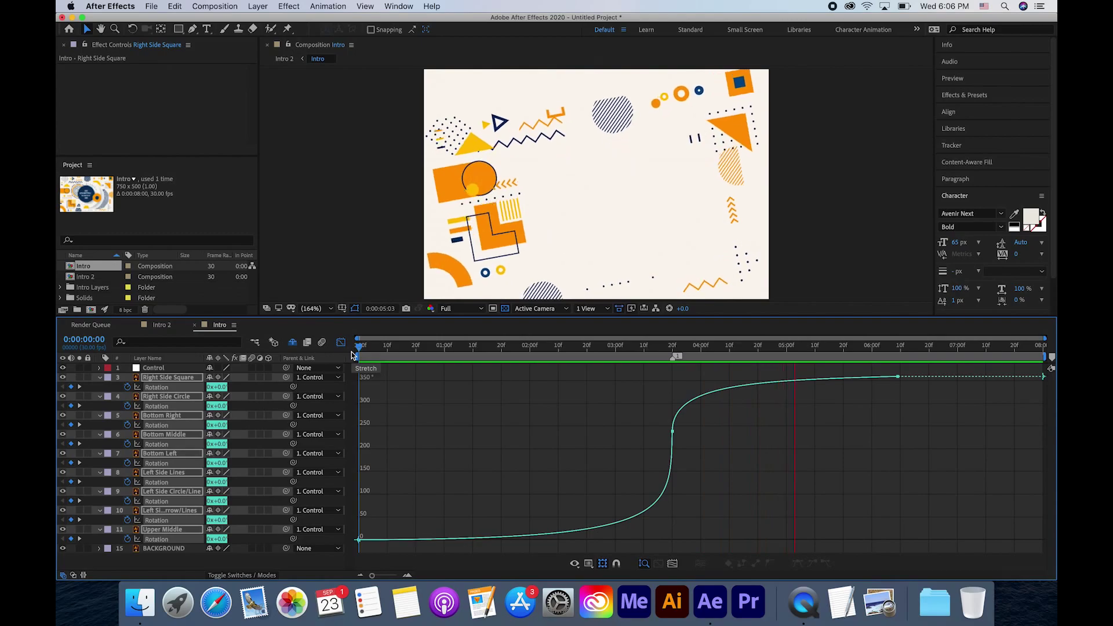
key("space")
- Adjust the Rotation curves between the first and middle keyframes, return to the layer bars, and preview from the start
left_click(359, 539)
left_click(661, 507)
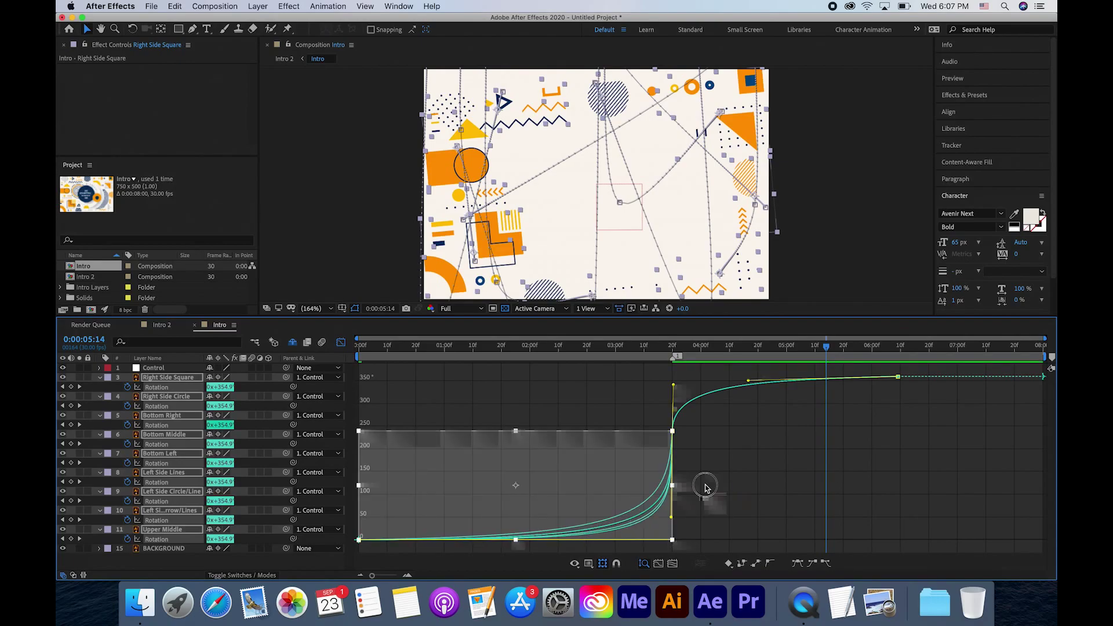
left_click(340, 342)
key("space")
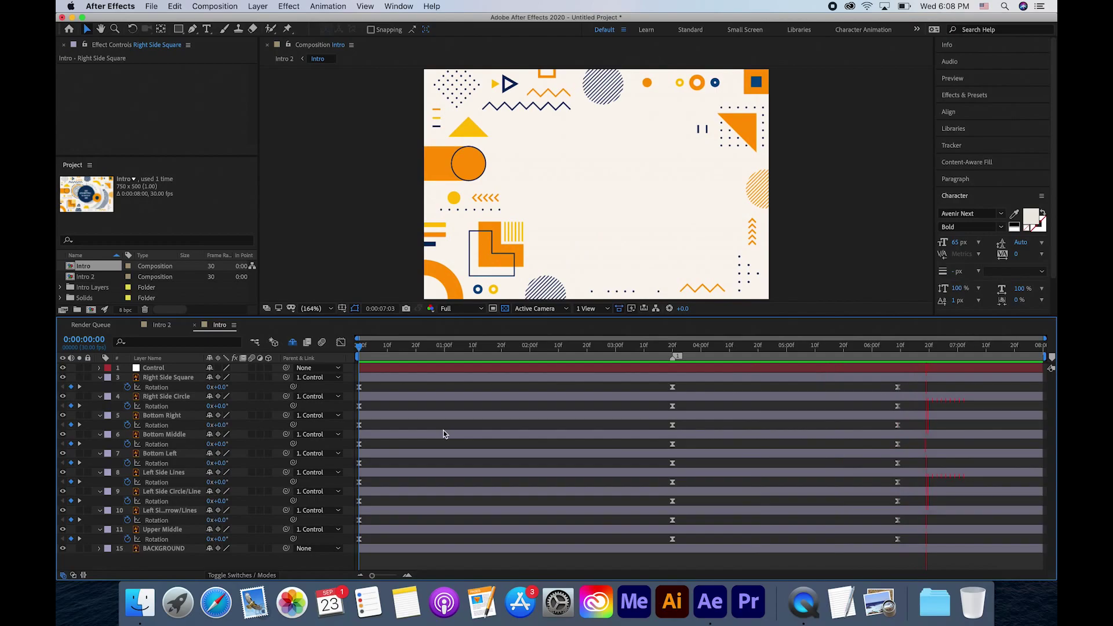
- Stagger the final Rotation keyframes of the nine shape layers between about 0:00:05:23 and 0:00:06:29
left_click_drag(898, 386, 912, 388)
left_click_drag(896, 425, 869, 444)
left_click_drag(897, 463, 954, 483)
left_click_drag(896, 501, 857, 520)
left_click_drag(897, 539, 927, 542)
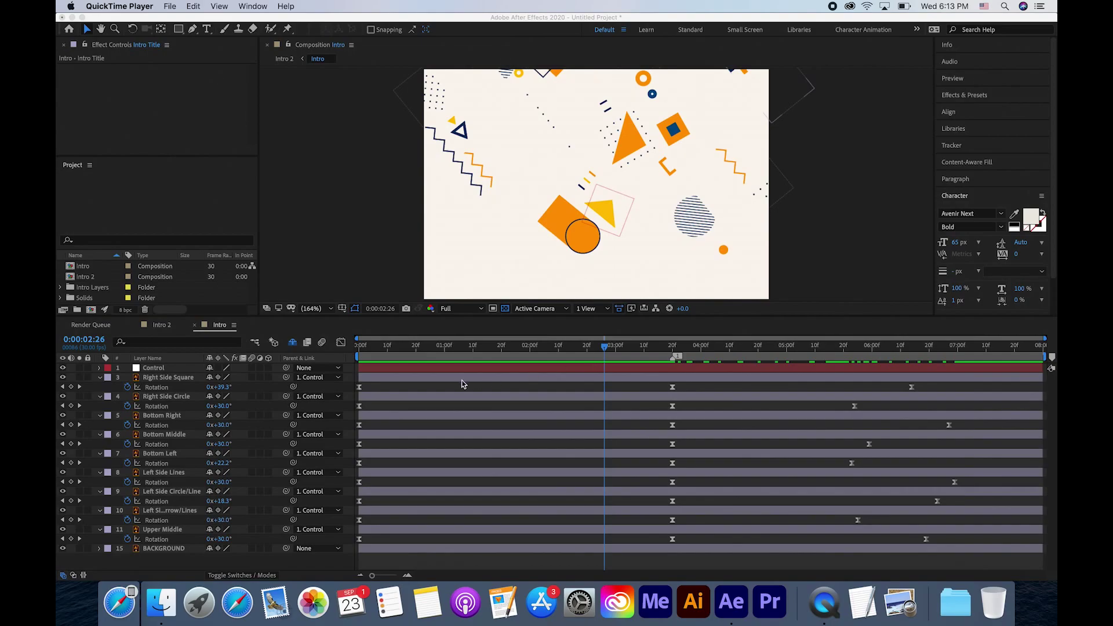
- Reveal the shy layers, turn on visibility for the four Intro layers, and move Intro Title directly below Upper Middle
left_click(296, 344)
left_click(295, 343)
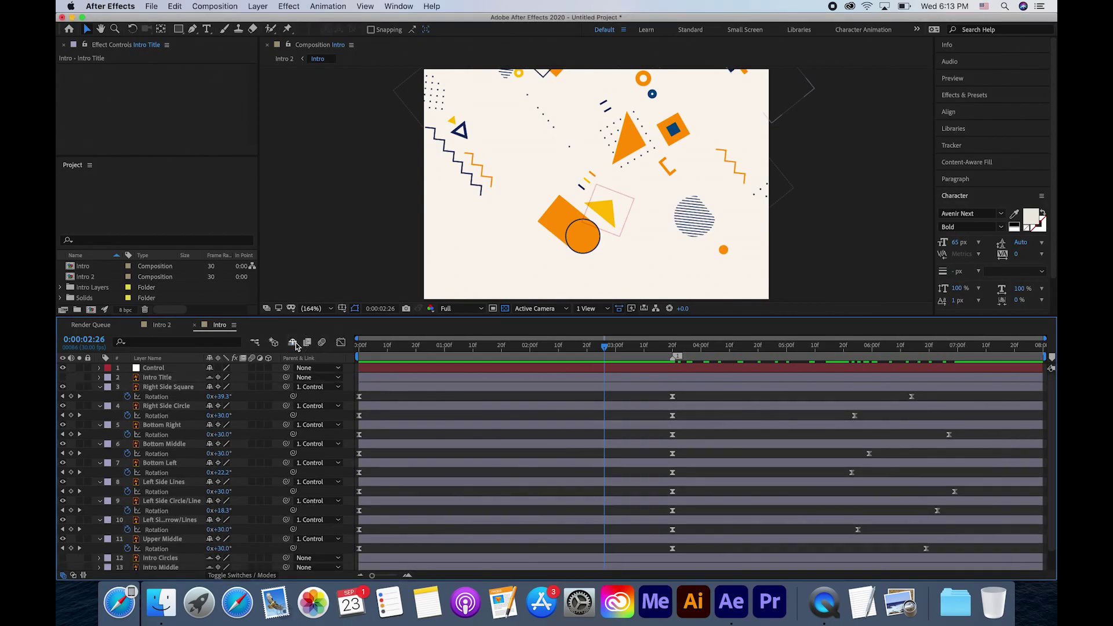
left_click(62, 377)
scroll(162, 405, "down", 1)
left_click_drag(63, 537, 62, 546)
scroll(183, 455, "up", 1)
left_click_drag(163, 377, 185, 553)
- Pre-compose Intro Title, Intro Circles, Intro Middle and Intro Background as "Intro" and enable Collapse Transformations on the new layer
left_click(185, 556, "shift")
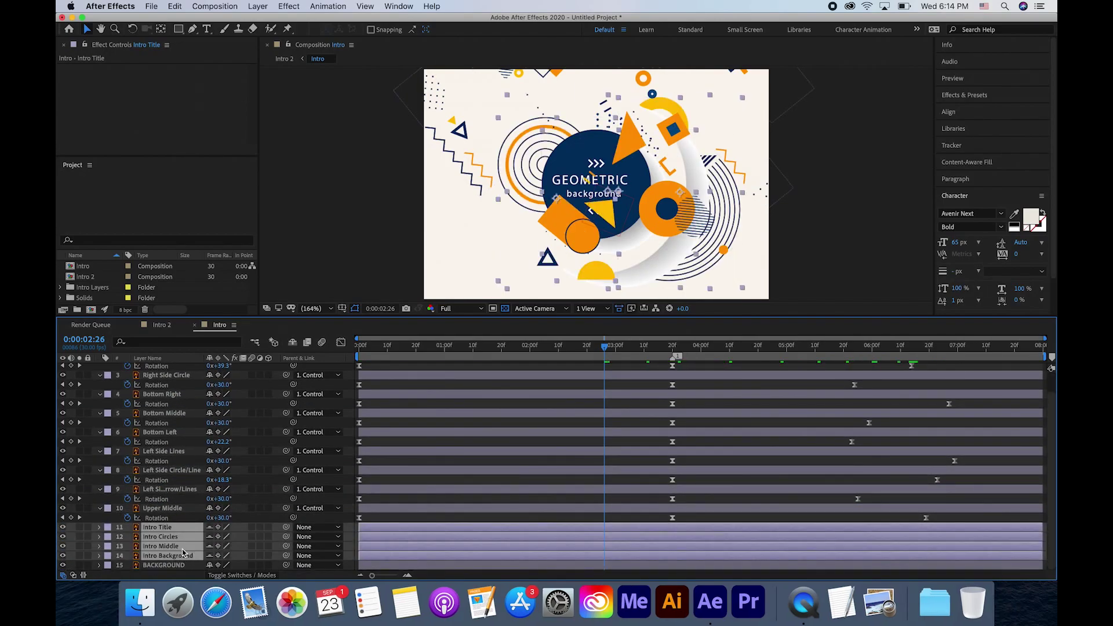
right_click(171, 548)
left_click(212, 523)
type("Intro")
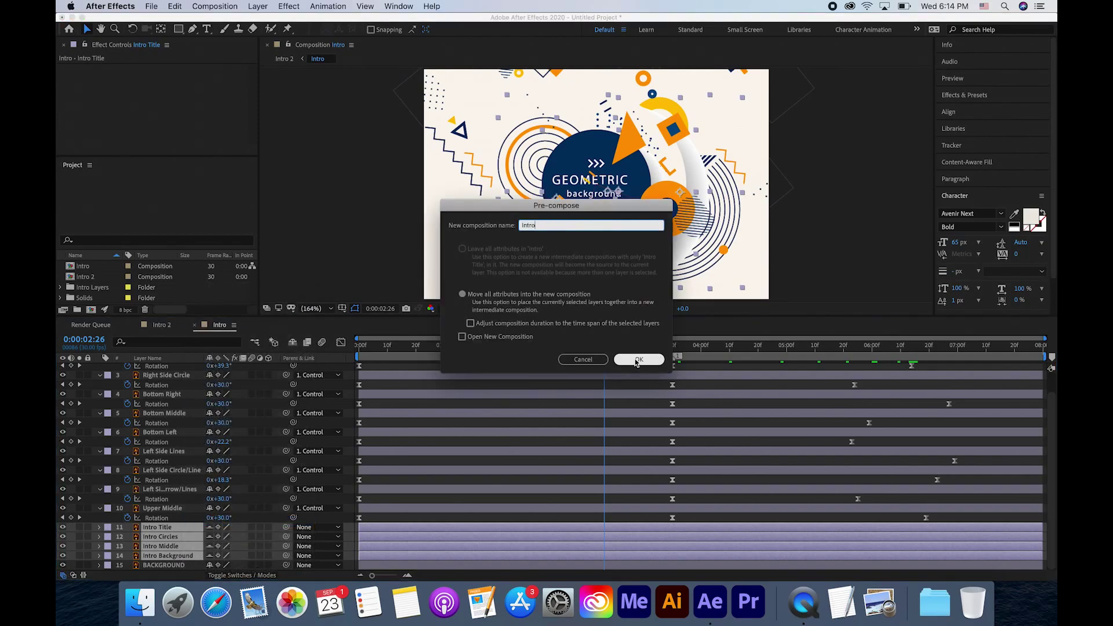
left_click(638, 359)
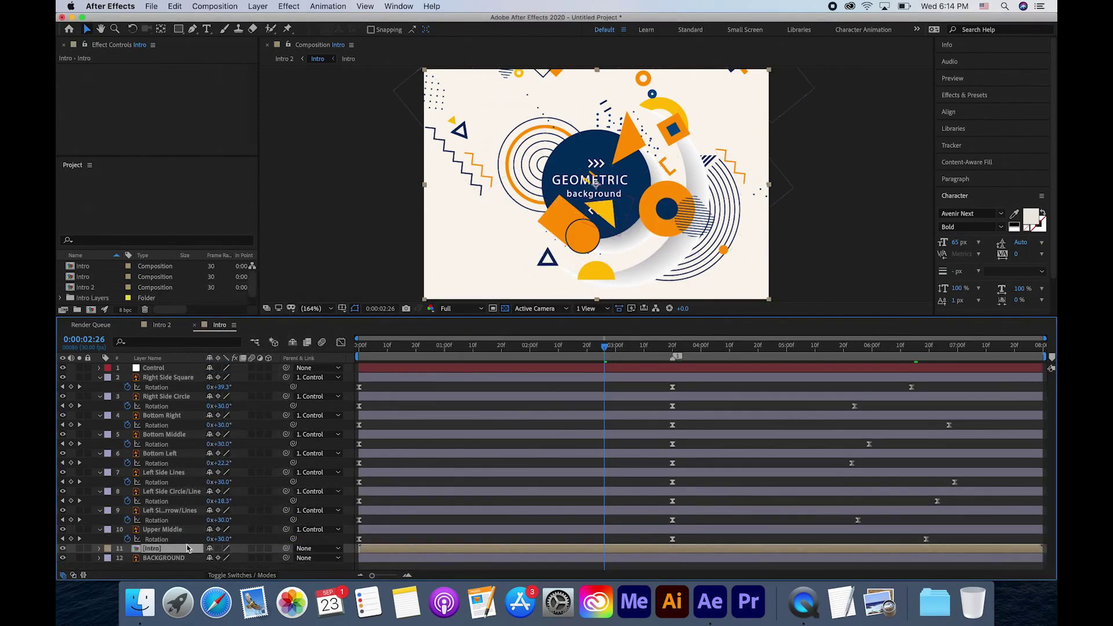
left_click(219, 550)
- Inside the Intro precomp, create shapes from the Intro Middle vector layer and delete the original Intro Middle layer
double_click(187, 549)
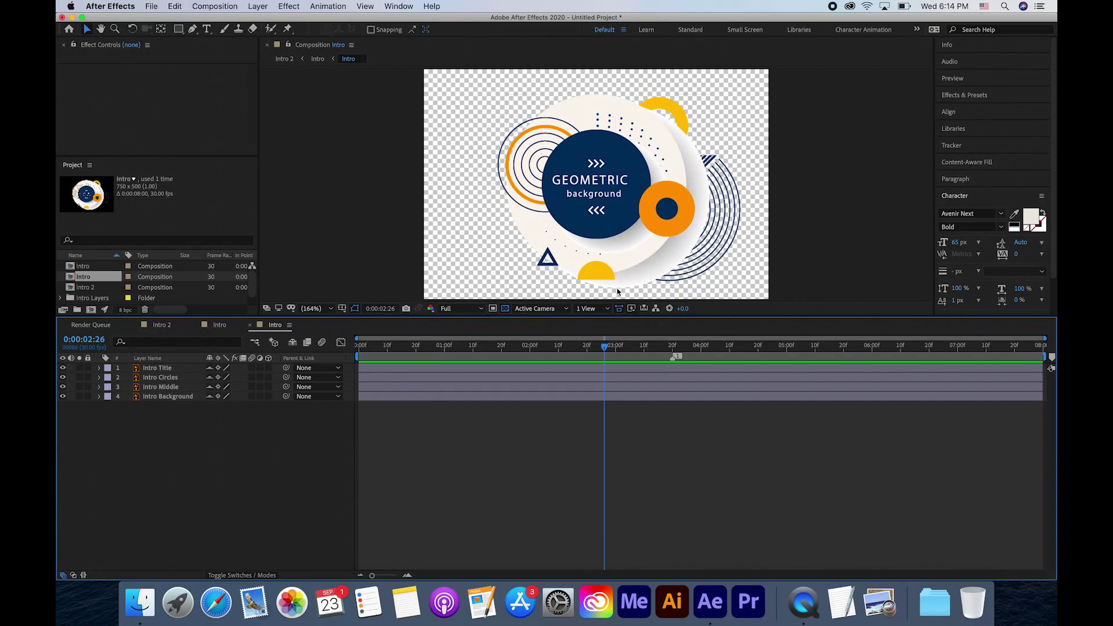
left_click(177, 388)
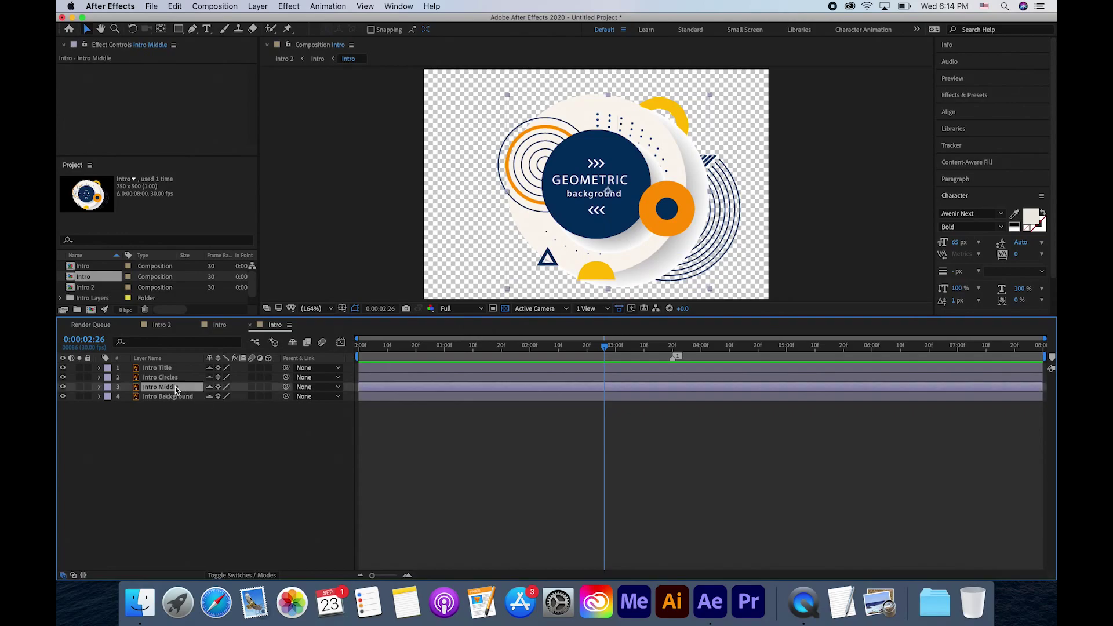
right_click(167, 390)
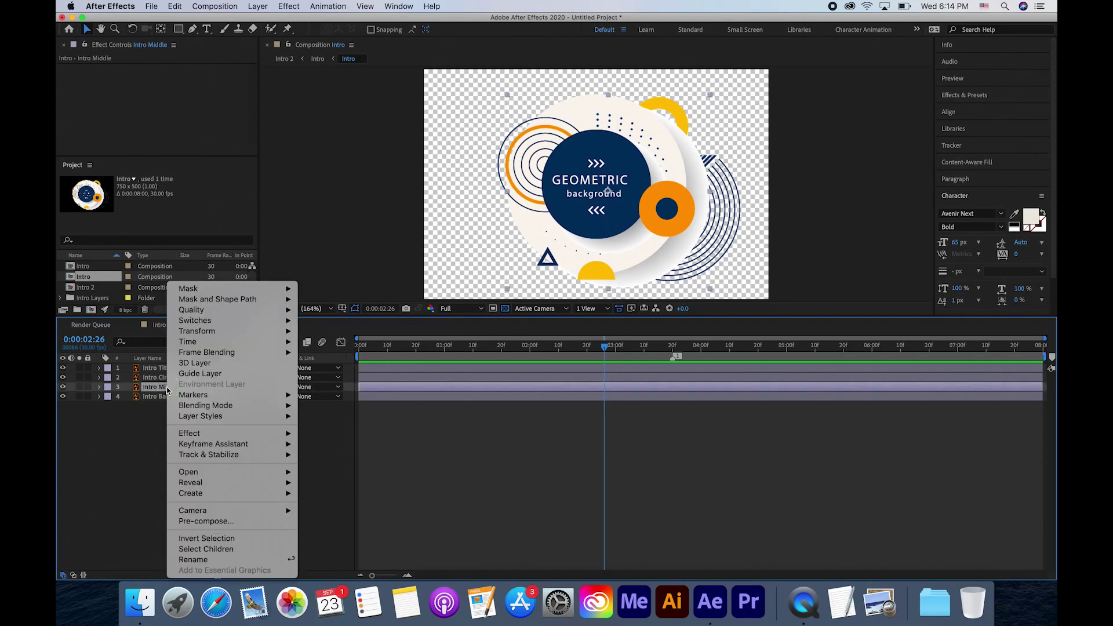
mouse_move(216, 499)
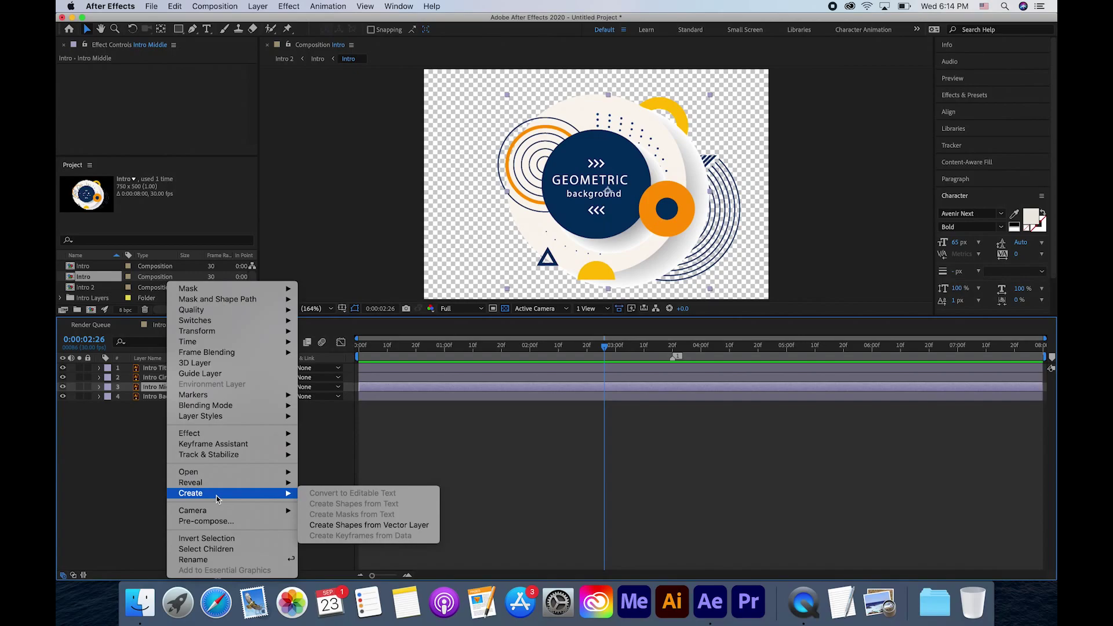
left_click(342, 525)
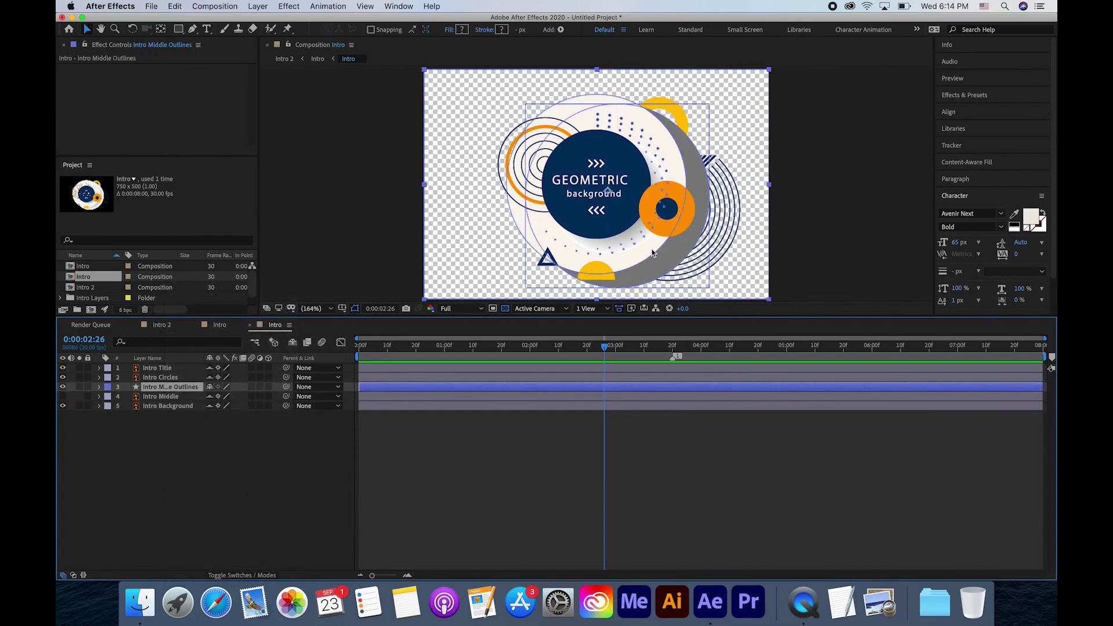
left_click(182, 397)
key("Delete")
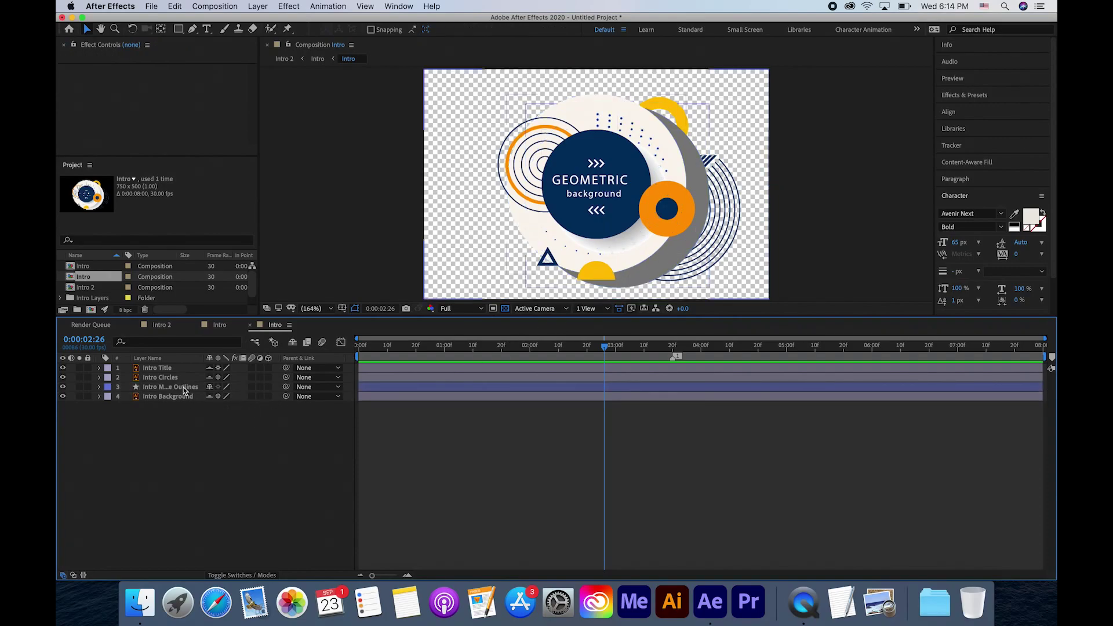
- Duplicate the Intro Middle Outlines layer and hide the duplicate
left_click(184, 388)
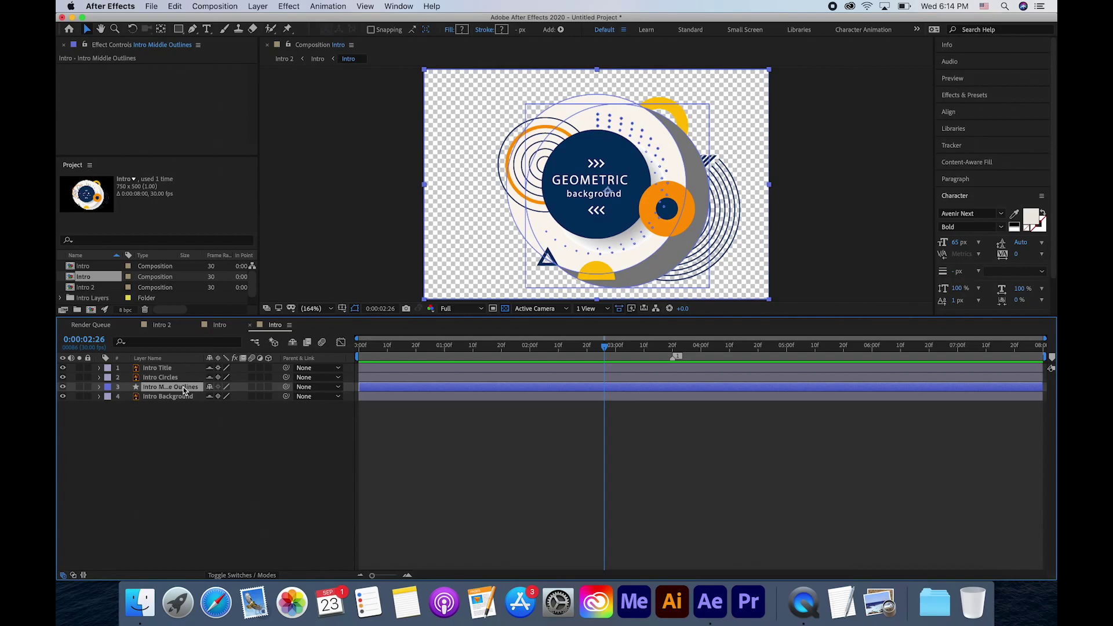
key("super+d")
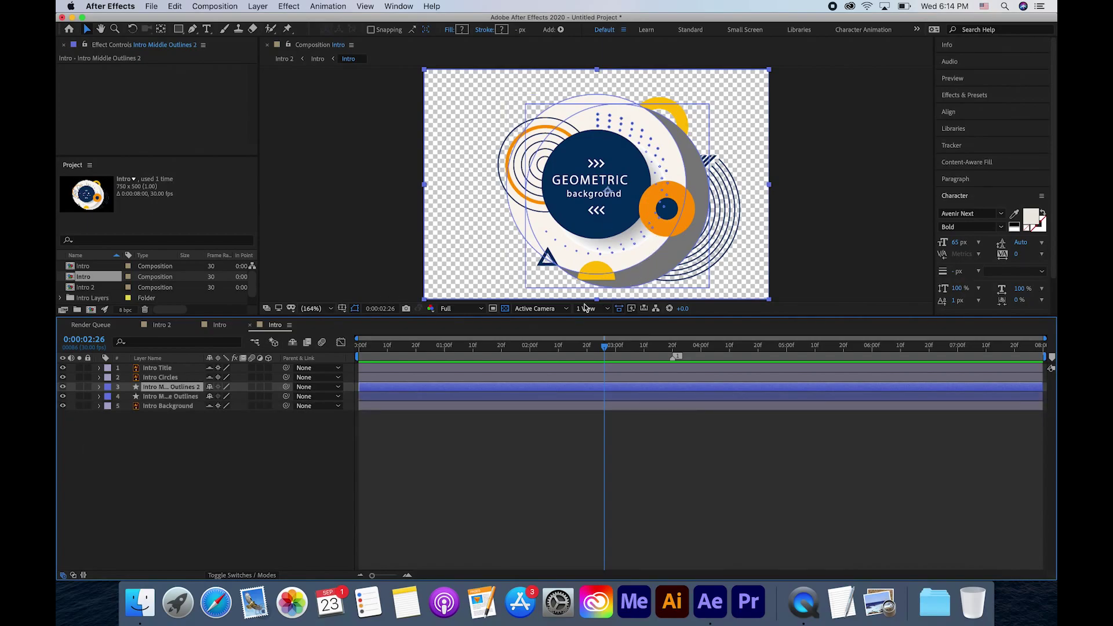
left_click(158, 397)
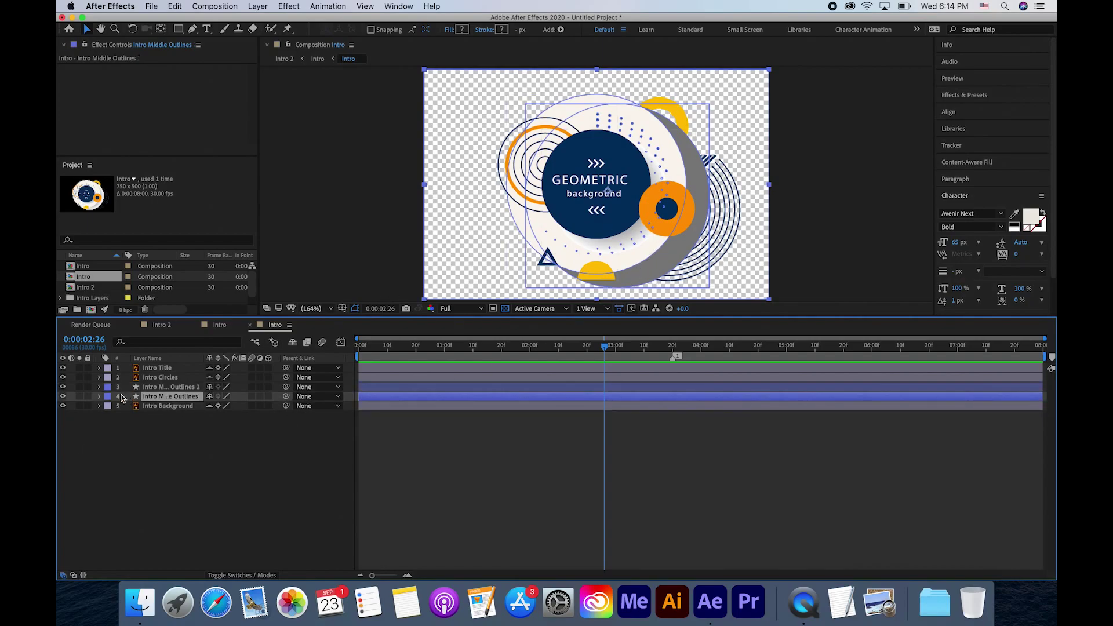
left_click(63, 387)
- Delete Groups 1 to 52 from the original Intro Middle Outlines layer, keeping only Group 53, the grey circle
left_click(100, 397)
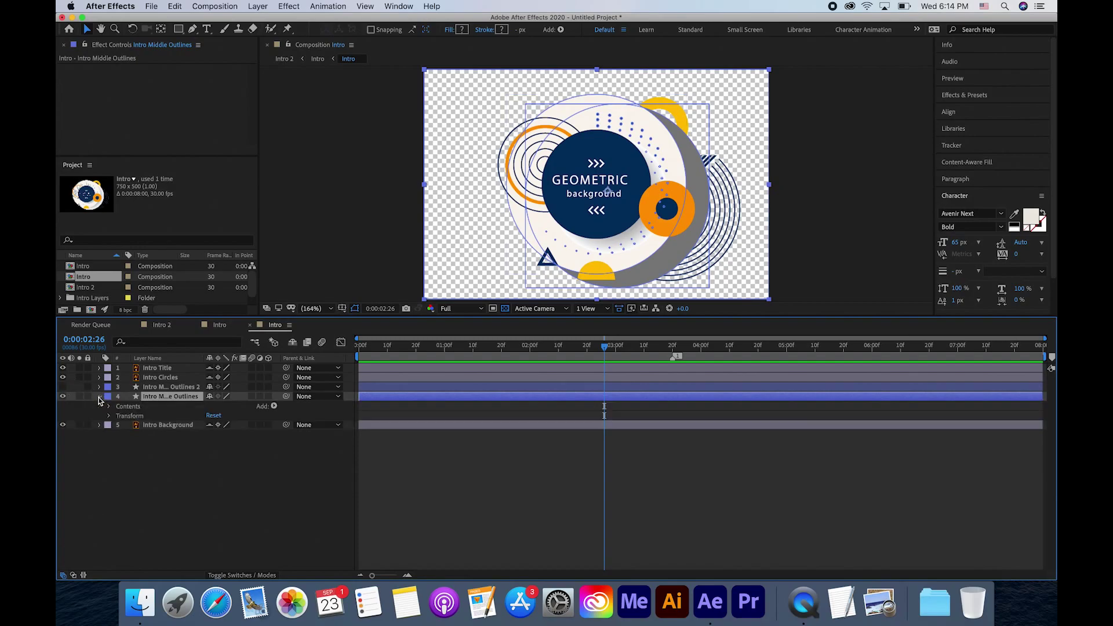
left_click(110, 407)
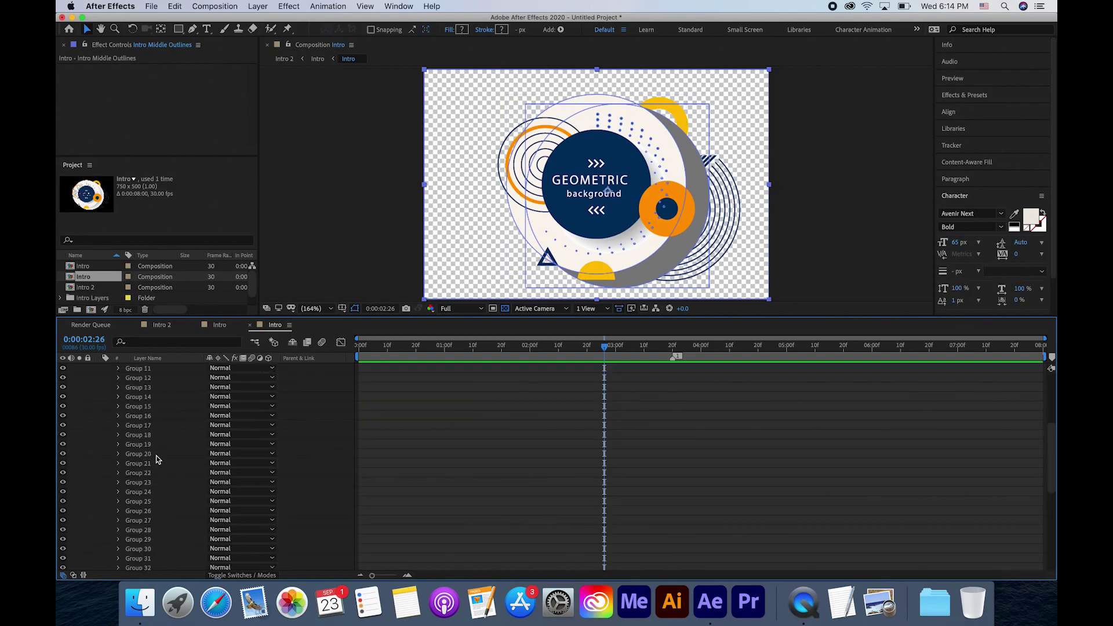
scroll(157, 459, "down", 10)
left_click(145, 548)
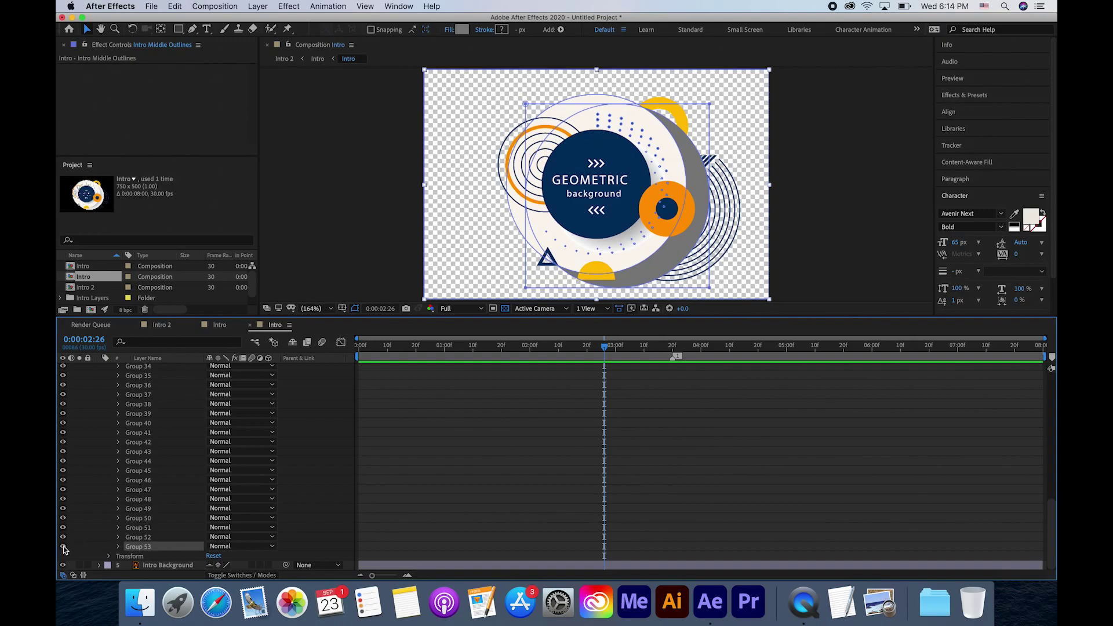
left_click(63, 546)
left_click(63, 546)
scroll(155, 537, "up", 10)
left_click(155, 416, "shift")
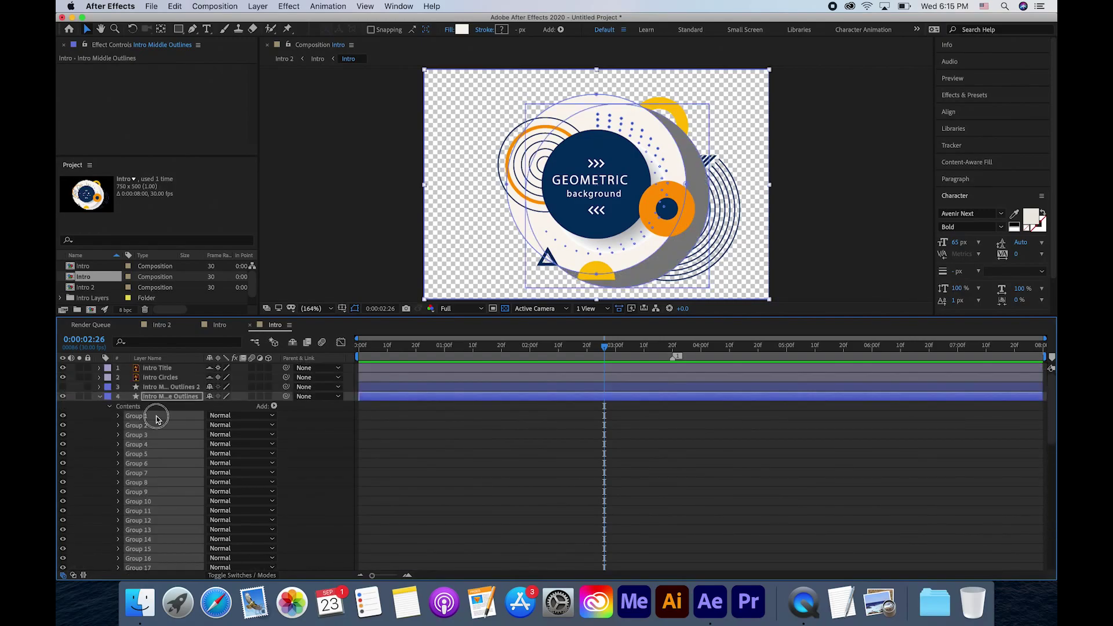
key("Delete")
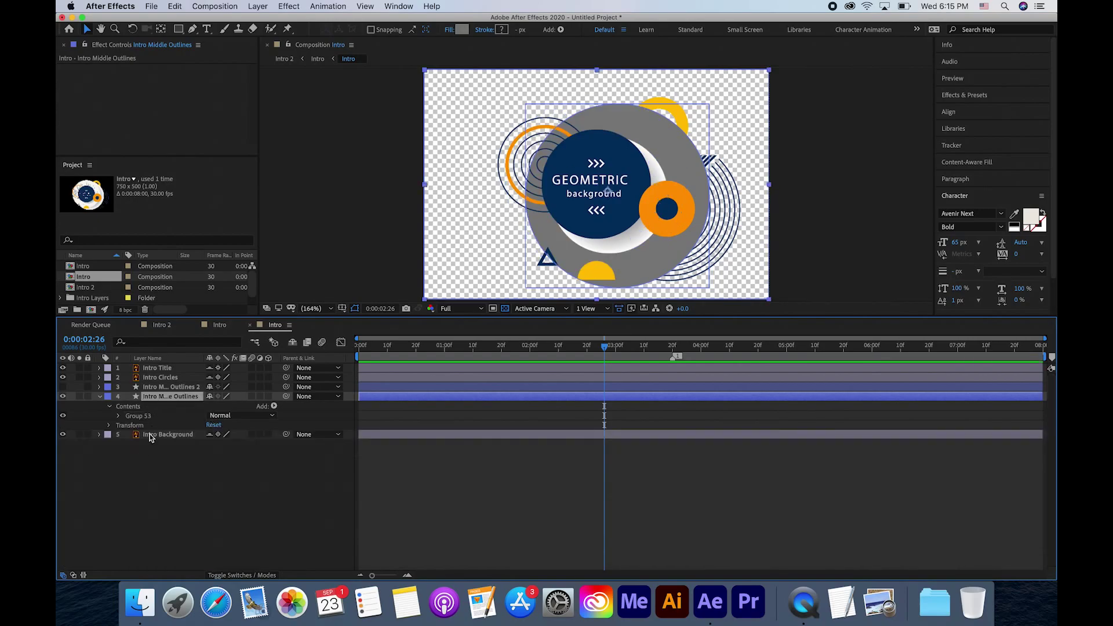
left_click(136, 467)
left_click(109, 407)
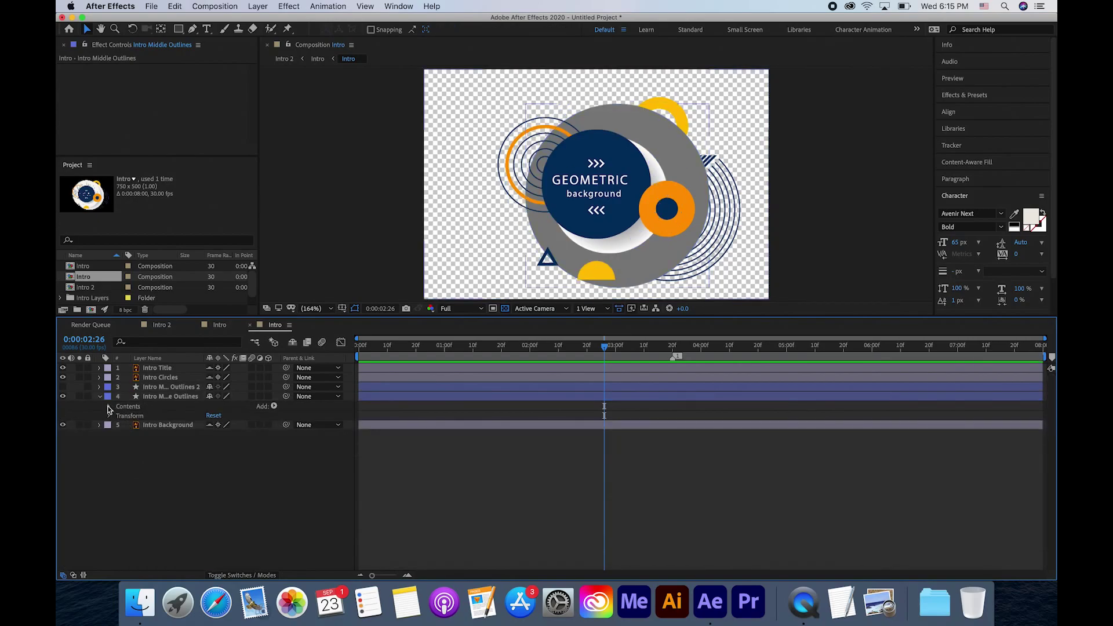
- Show the duplicate Intro Middle Outlines 2, hide the original outlines layer, and delete Group 53 from the duplicate
left_click(63, 387)
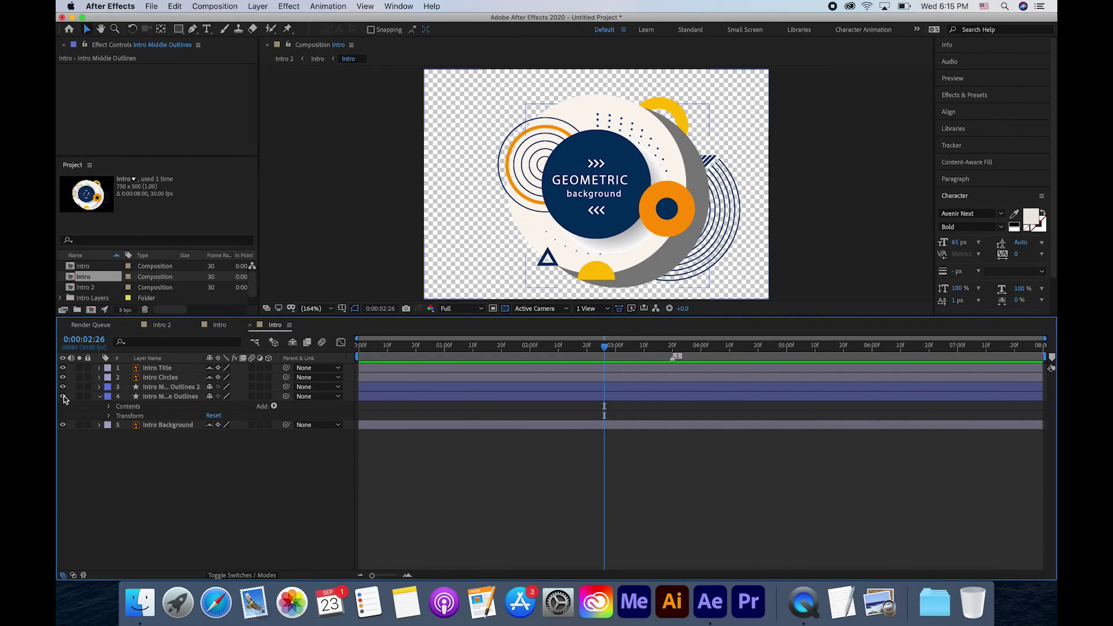
left_click(62, 395)
left_click(100, 386)
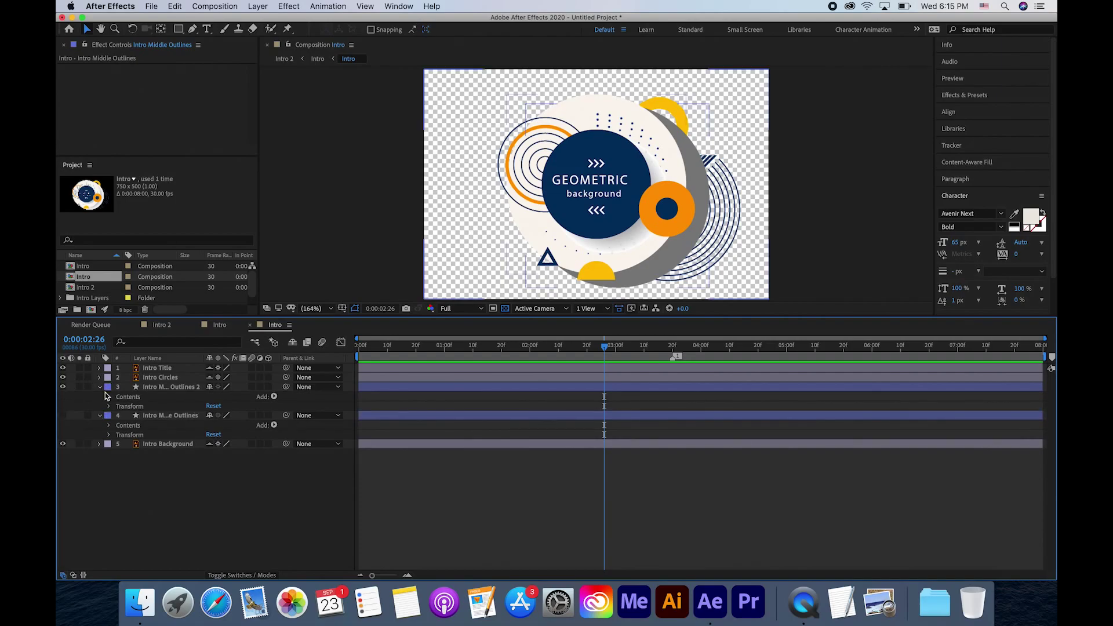
left_click(109, 397)
scroll(172, 433, "down", 10)
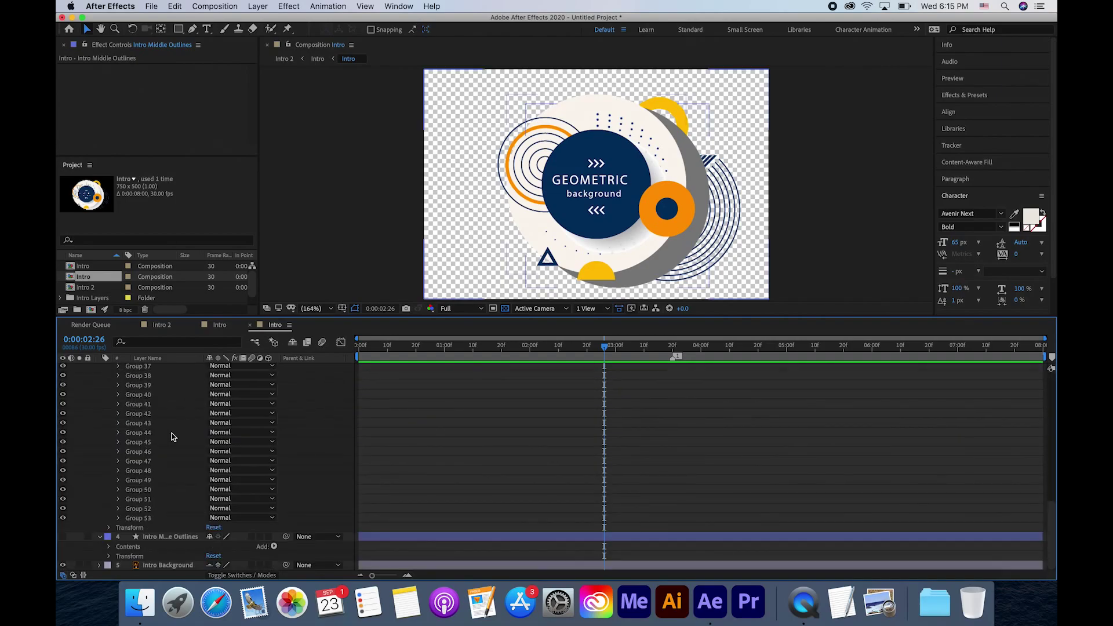
left_click(153, 518)
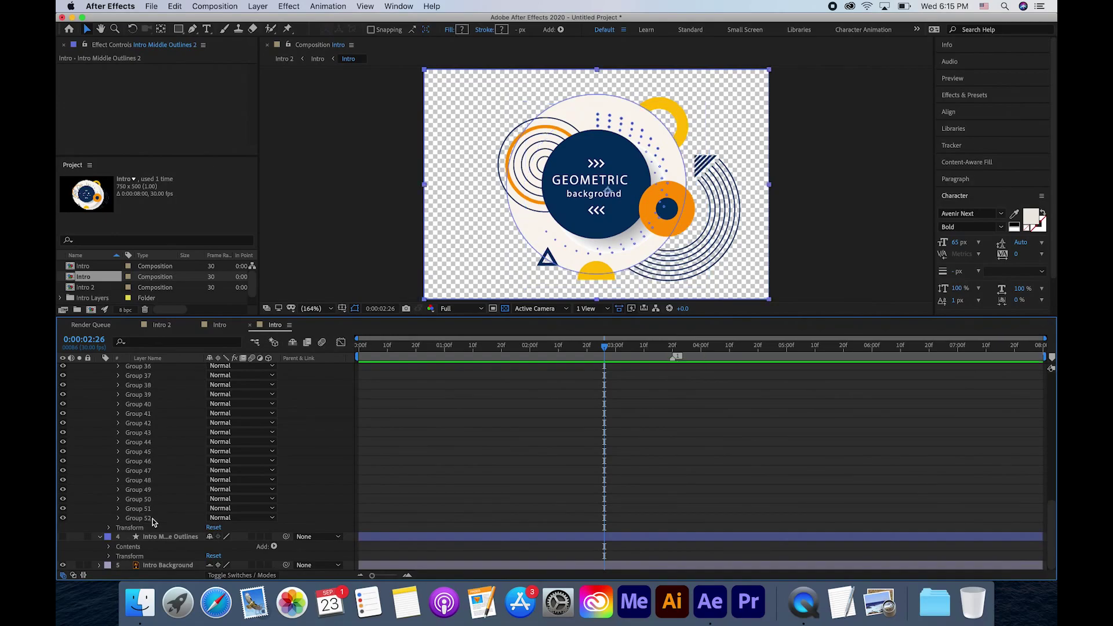
scroll(154, 521, "up", 3)
scroll(152, 519, "up", 10)
- Make the original Intro Middle Outlines layer visible again and rename it "Shadow"
left_click(99, 387)
left_click(63, 396)
left_click(166, 397)
key("Return")
type("Shadow")
left_click(228, 445)
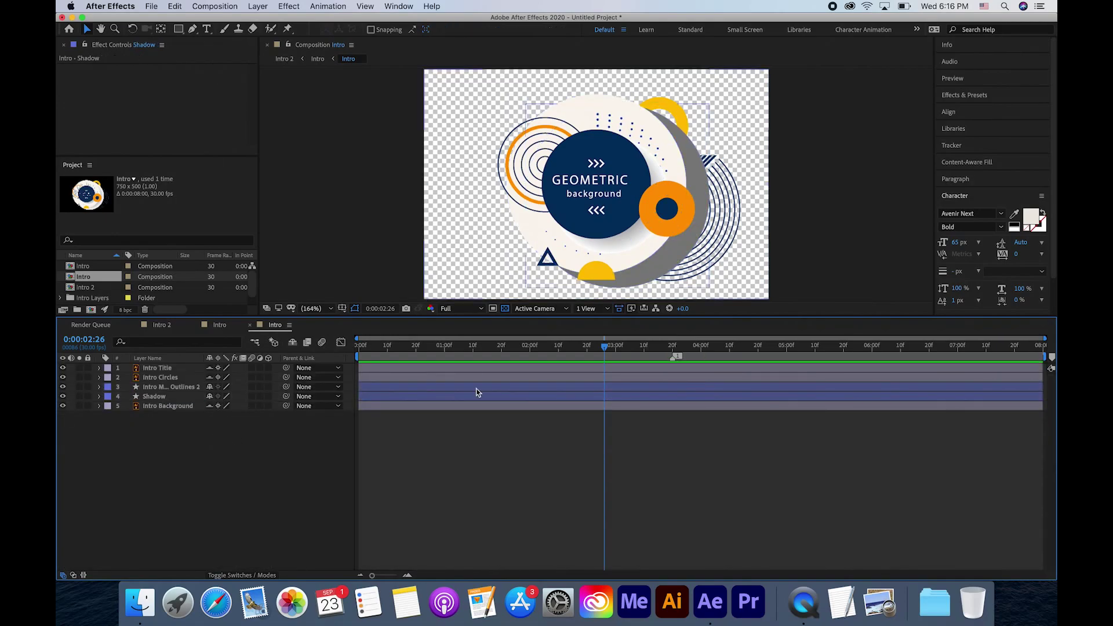
- Find Gaussian Blur by searching for "blur" and apply it to the Shadow layer with Blurriness about 139
left_click(184, 397)
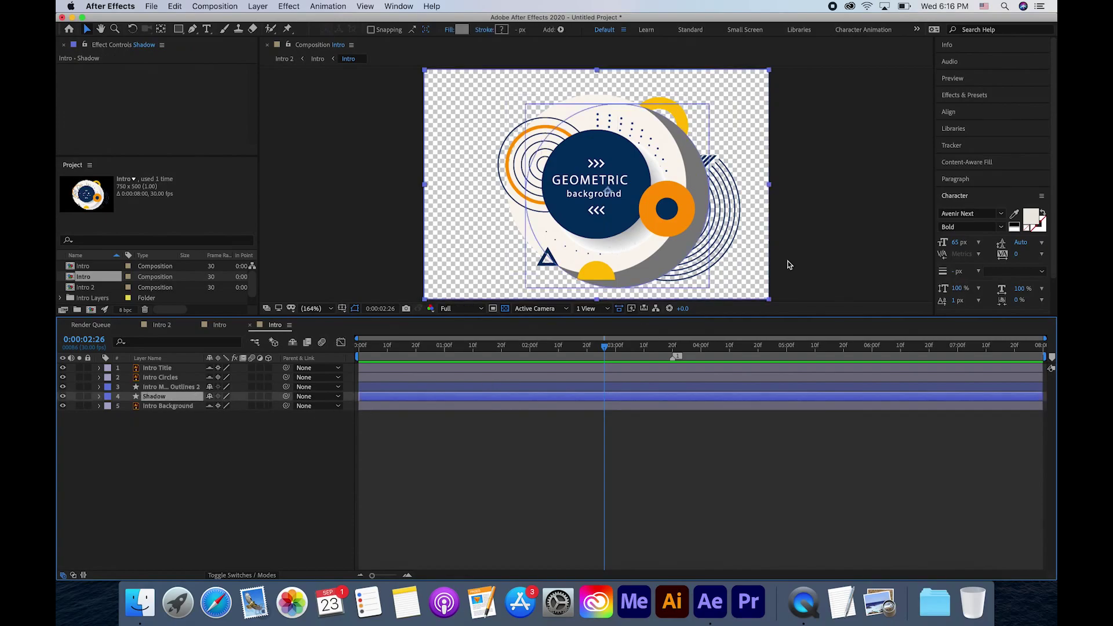
left_click(999, 99)
left_click(980, 111)
type("blur")
scroll(1026, 242, "down", 2)
left_click_drag(997, 268, 630, 399)
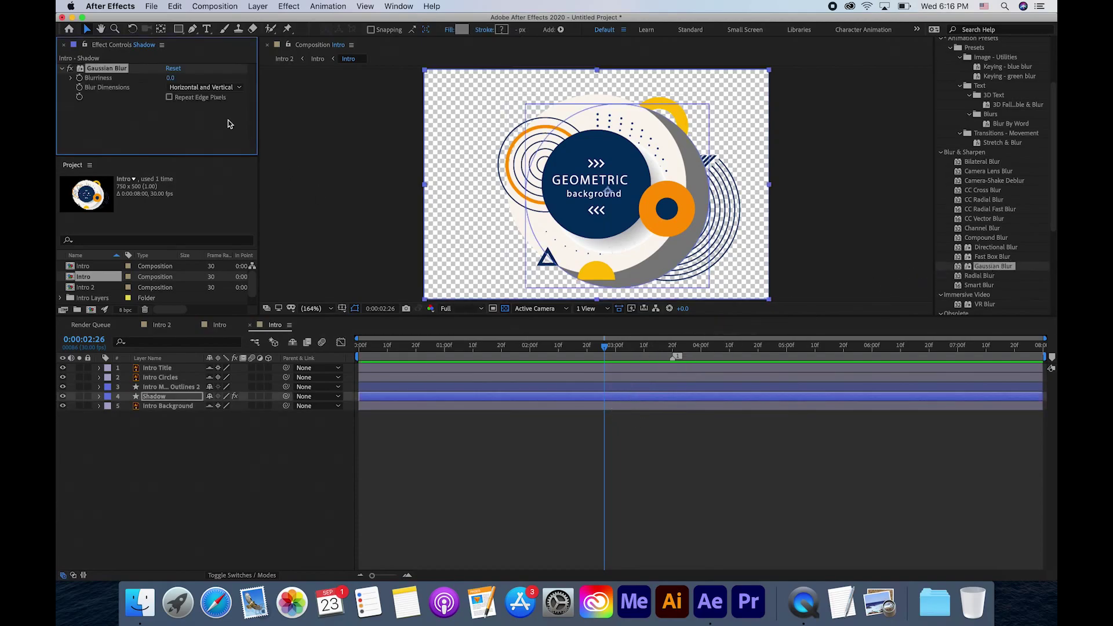
left_click_drag(168, 79, 399, 79)
- Change the Shadow layer's fill to black and lower the layer's opacity to about 36%
left_click(99, 398)
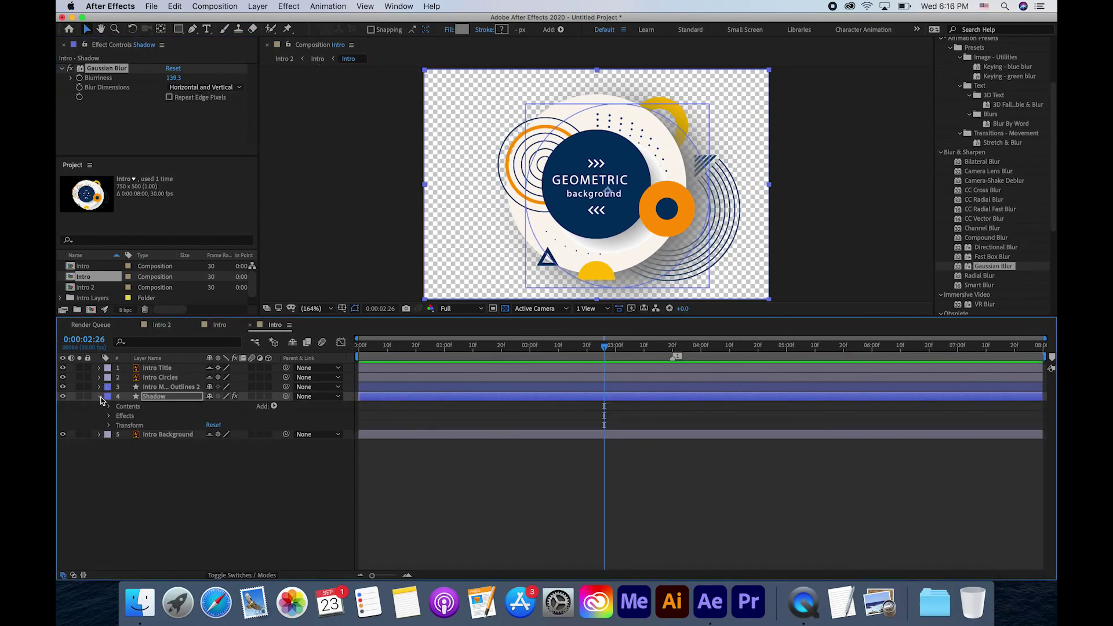
left_click(462, 29)
left_click_drag(444, 392, 347, 545)
left_click(648, 329)
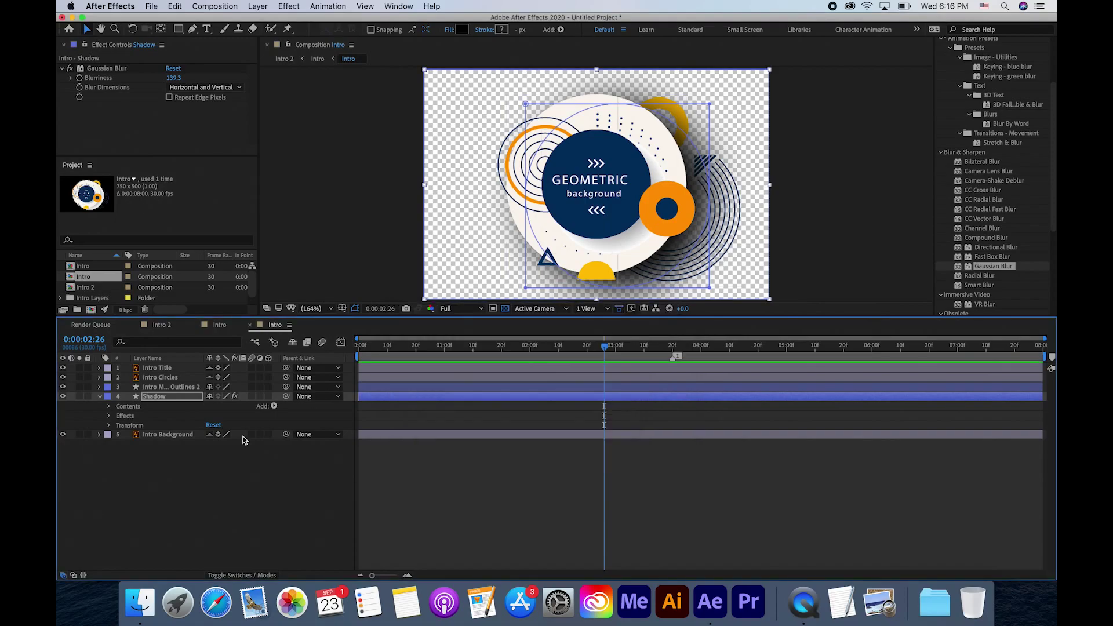
left_click(109, 426)
mouse_move(214, 472)
left_mouse_down()
mouse_move(181, 479)
mouse_move(216, 473)
left_mouse_up()
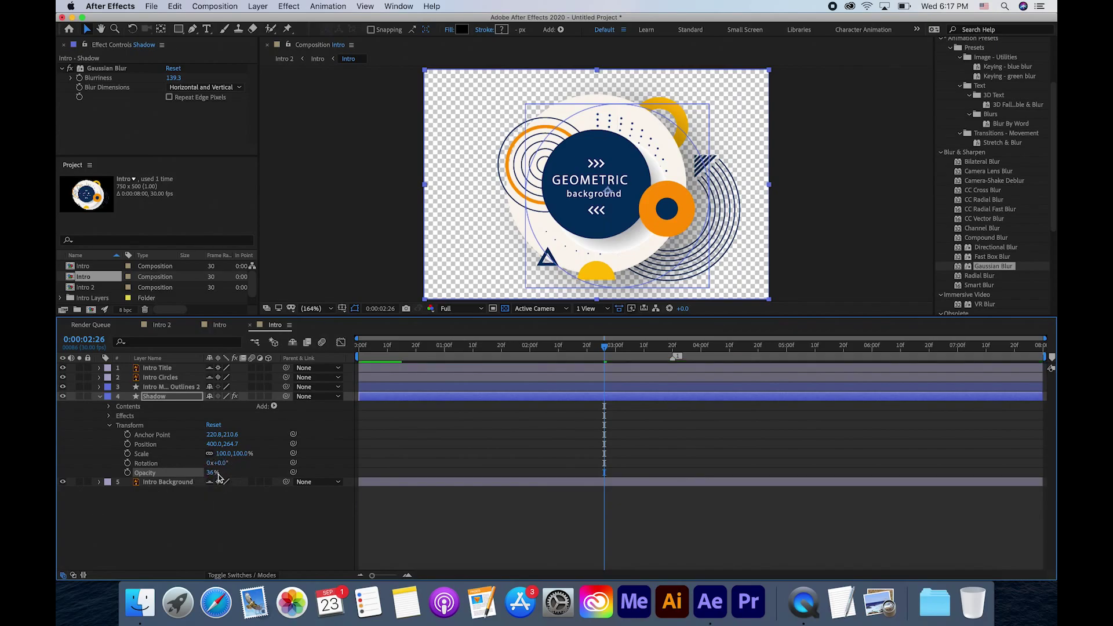
left_click(244, 503)
left_click(99, 396)
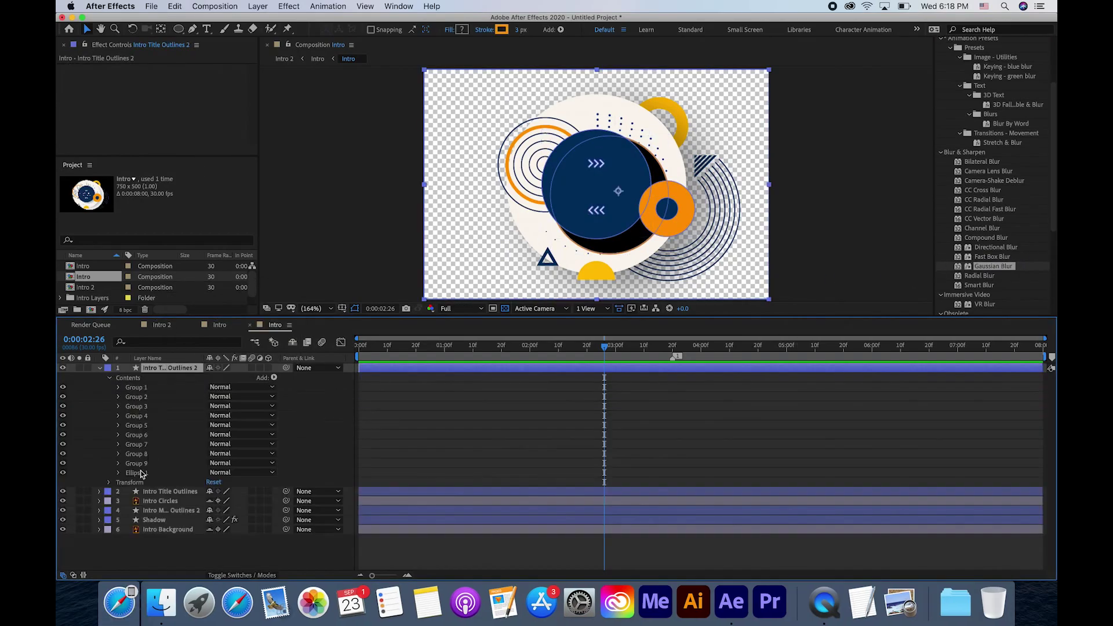
- Lower the opacity of the Intro Title Outlines layer, the black ellipse shadow behind the blue circle, to about 46%
left_click(100, 367)
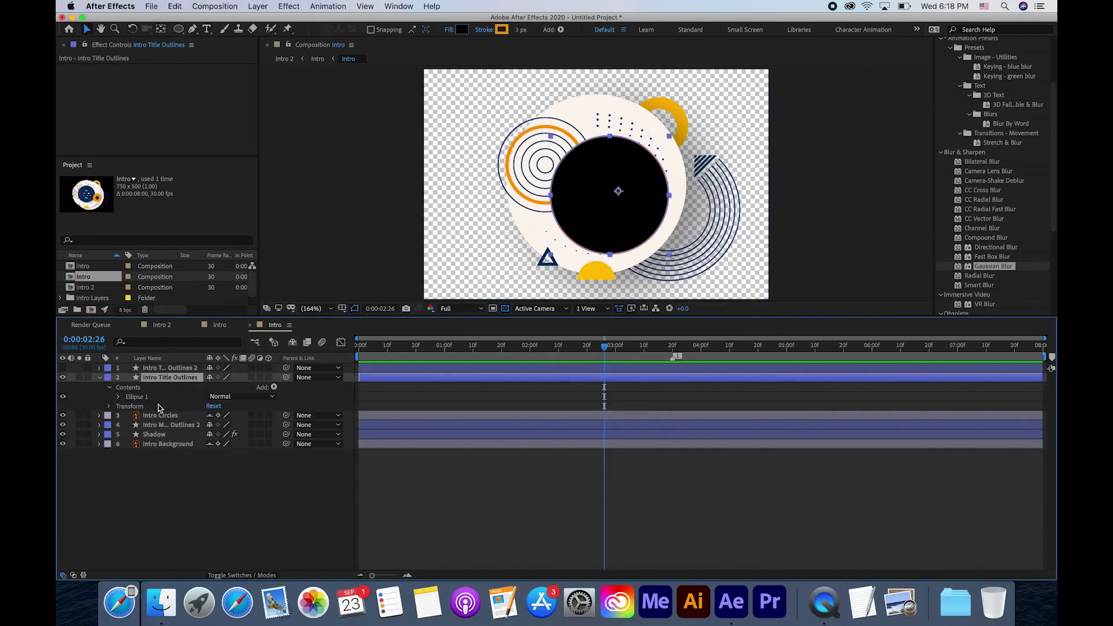
left_click(100, 377)
left_click(109, 416)
left_click_drag(211, 463, 216, 462)
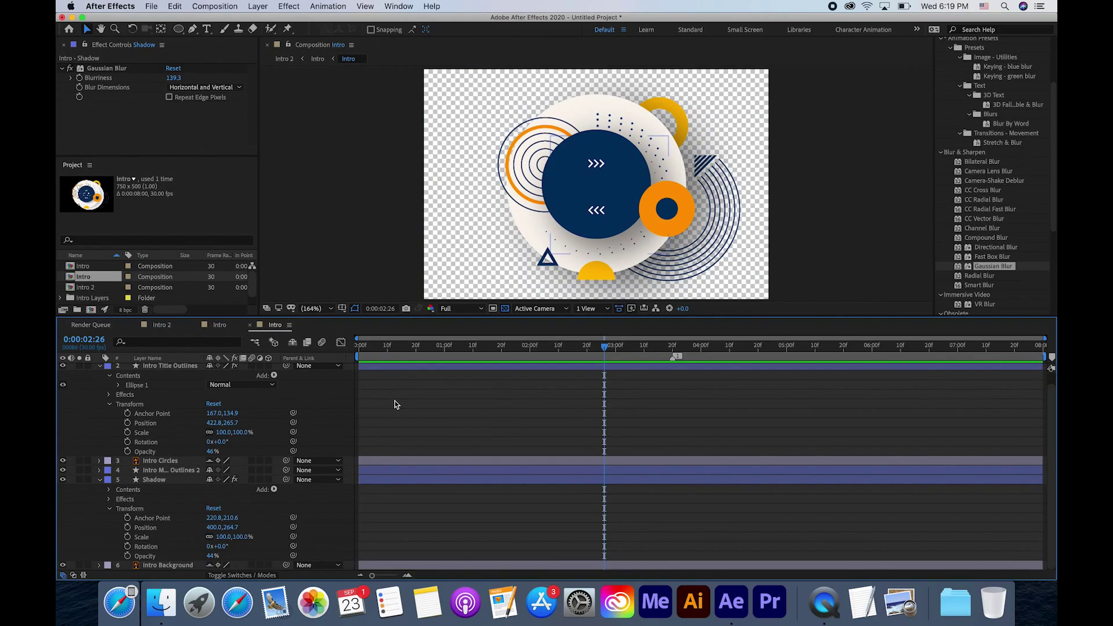
- At 0:00:01:15, add a two-line "LOGO HERE" text layer and place it in the middle of the blue circle
left_click_drag(604, 346, 487, 355)
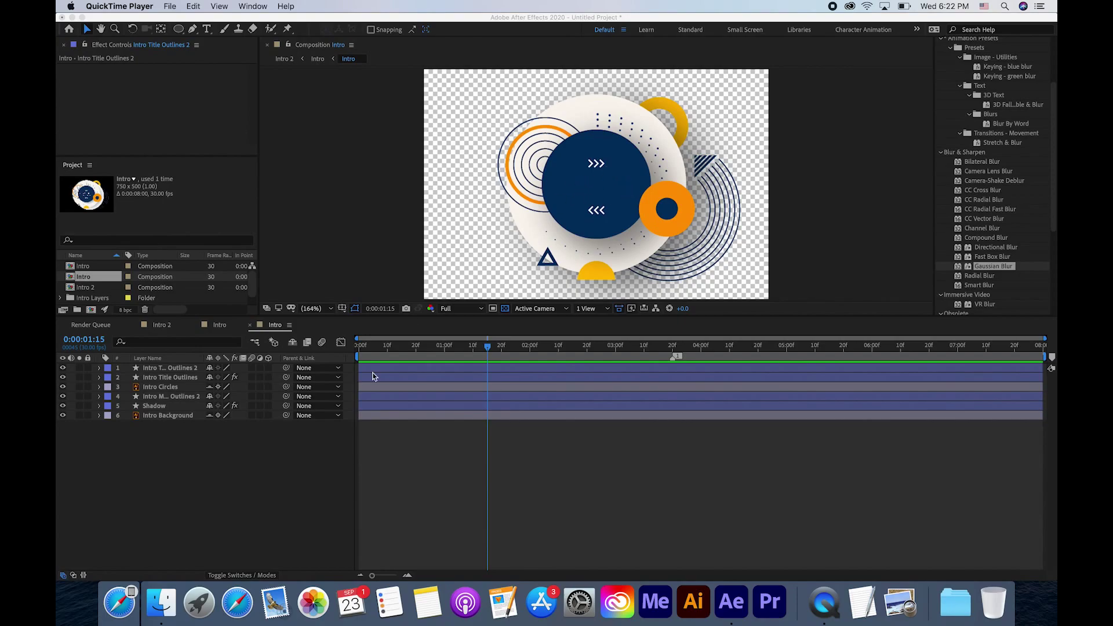
left_click(208, 29)
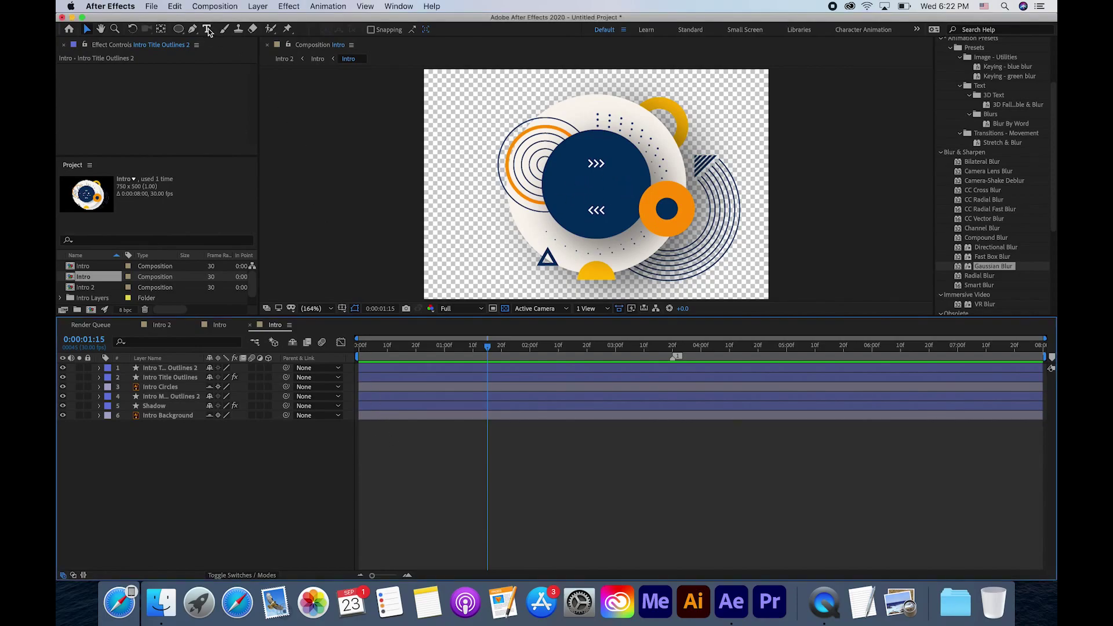
left_click(564, 195)
type("LOGO")
key("Return")
type("HERE")
left_click(85, 30)
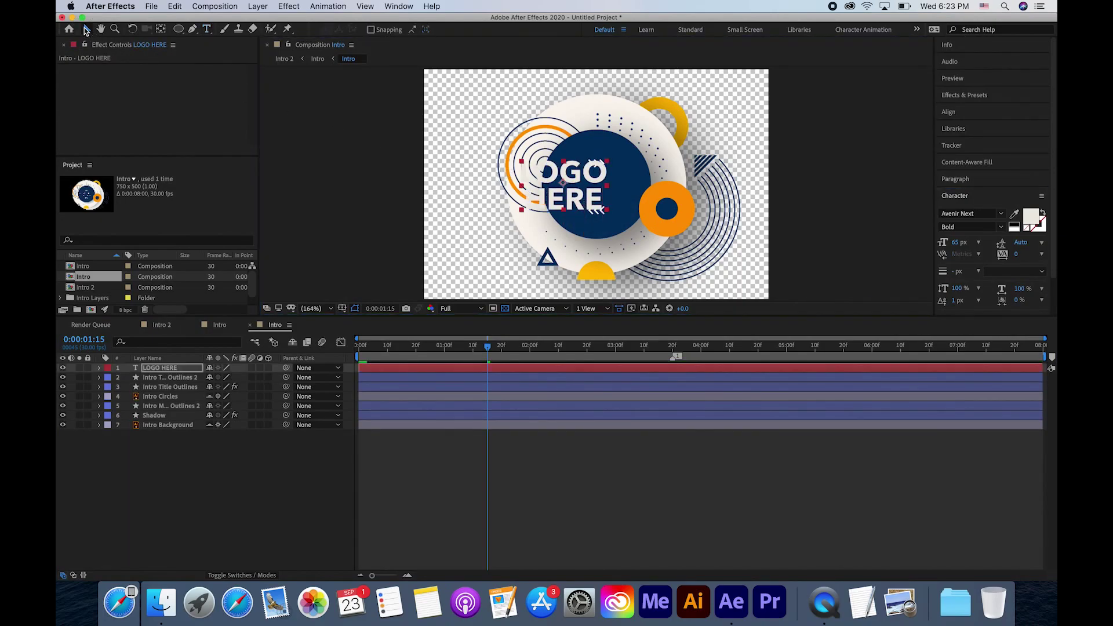
left_click_drag(578, 200, 610, 200)
- Duplicate the LOGO HERE text layer and turn the lower copy into a slightly offset orange text shadow
key("super+d")
key("F2")
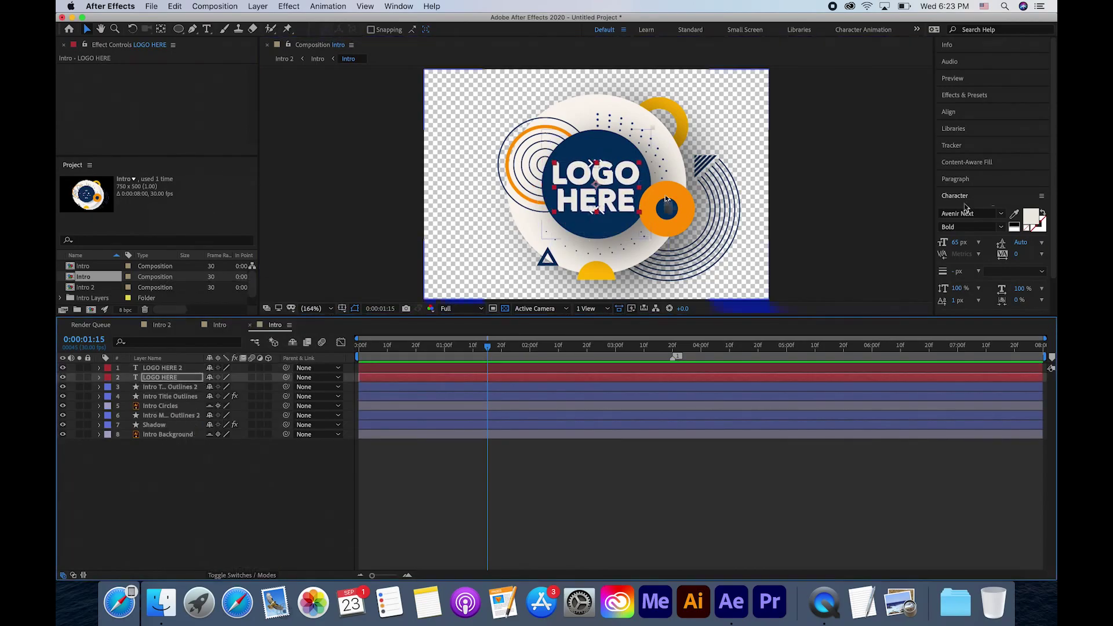
left_click(395, 382)
left_click(725, 521)
left_click(717, 376)
- Pre-compose both LOGO HERE layers as "Text" and nudge the new layer to centre it in the blue circle
left_click(401, 378)
left_click(402, 369, "shift")
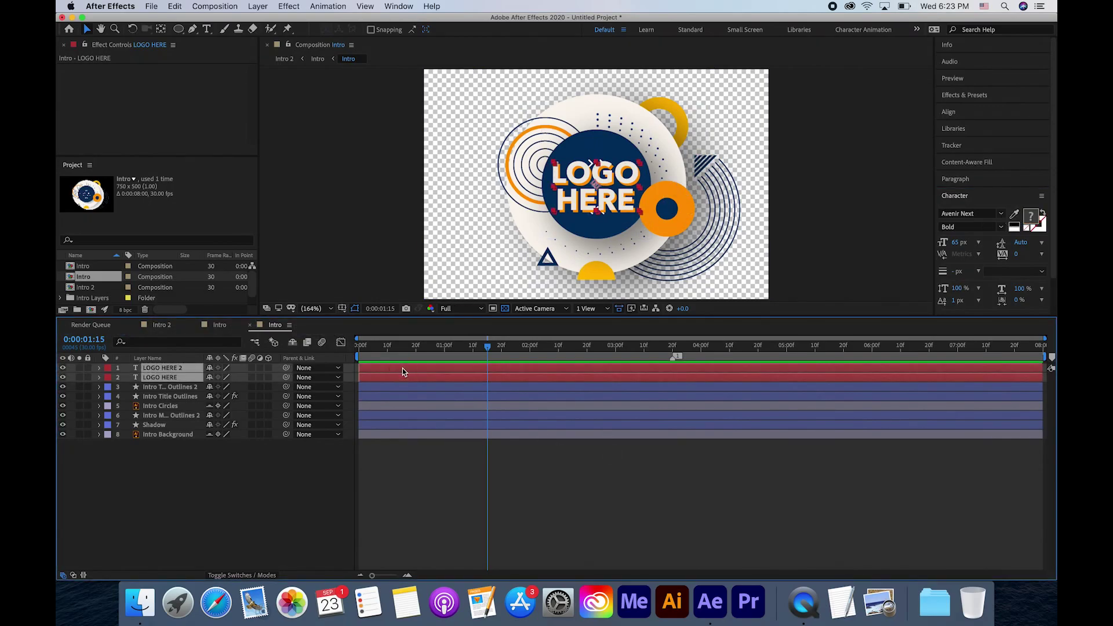
right_click(402, 368)
left_click(430, 521)
type("Text")
left_click(638, 359)
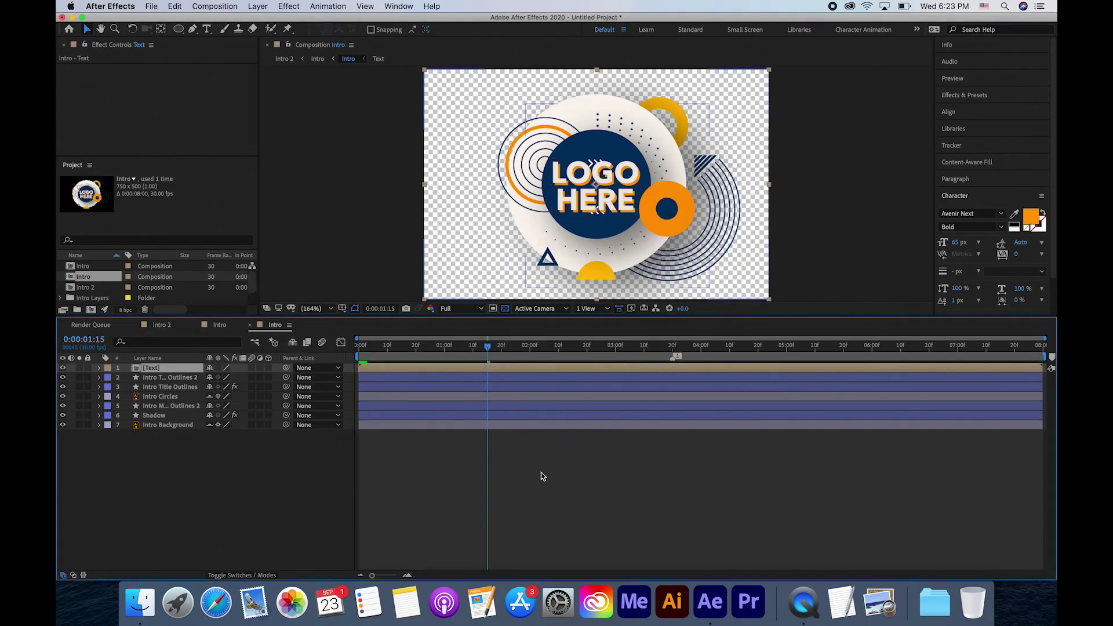
left_click(602, 205)
left_click(551, 461)
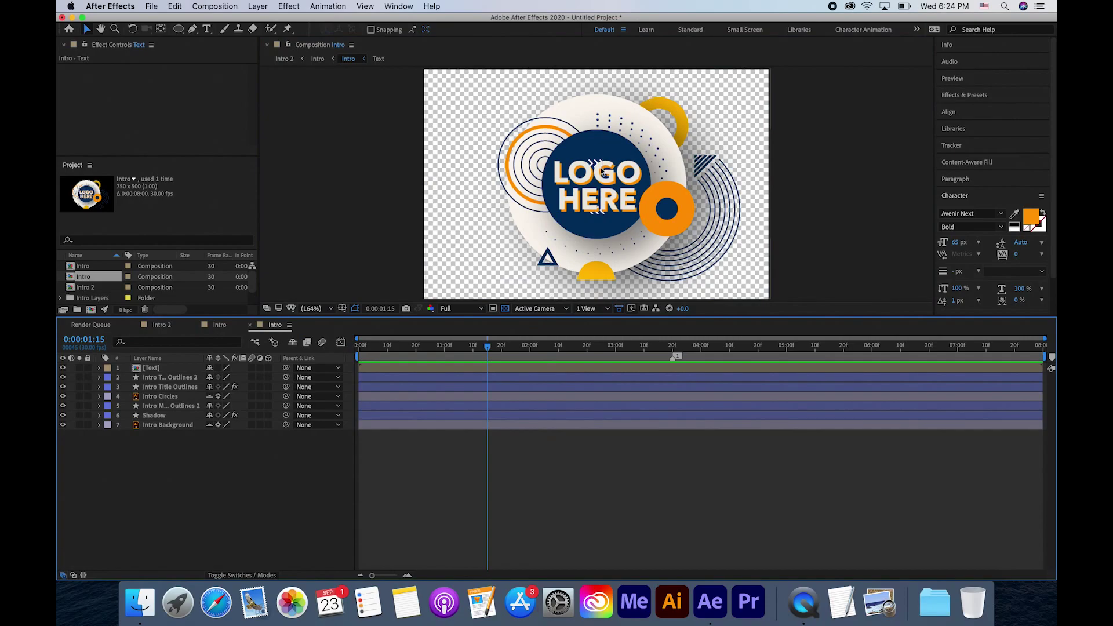
- Move the white chevrons above and below the lettering, clear of it, and enable Collapse Transformations for the Text layer
double_click(598, 214)
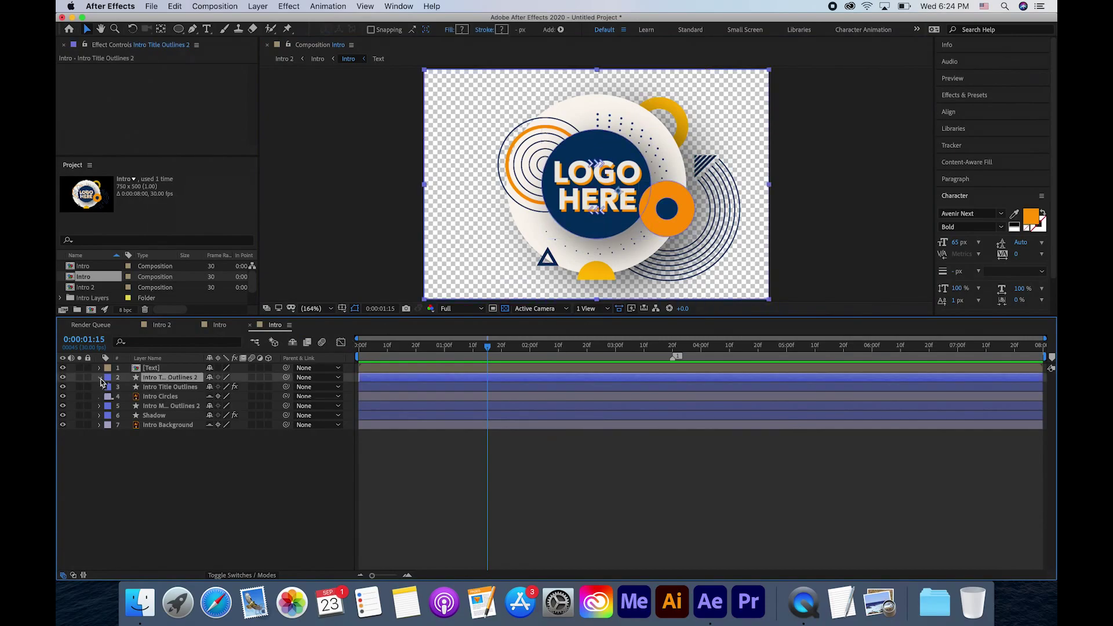
left_click(192, 413)
left_click(470, 487)
key("e")
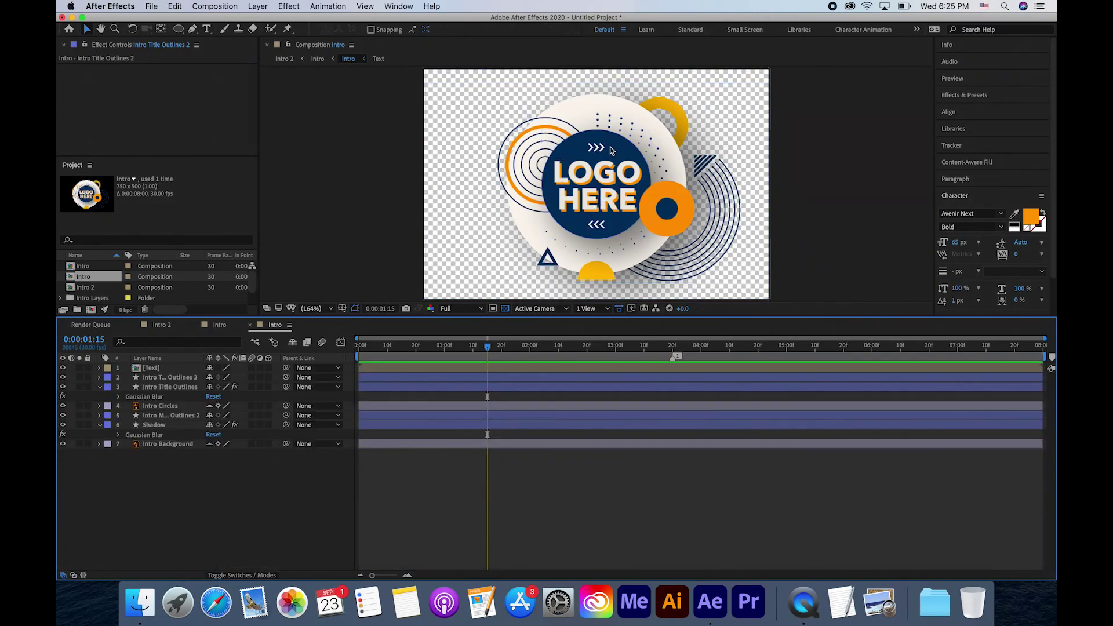
left_click(219, 368)
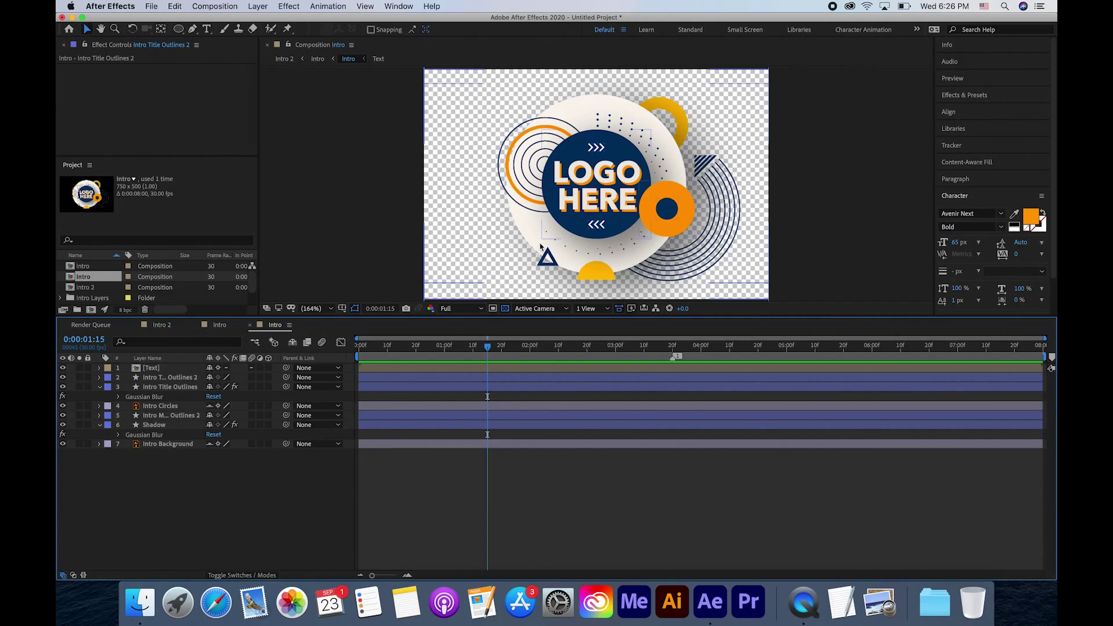
- Duplicate the Intro Title Outlines 2 layer and delete Groups 1 to 8 from the copy, keeping only the blue circle in Group 9
left_click(189, 377)
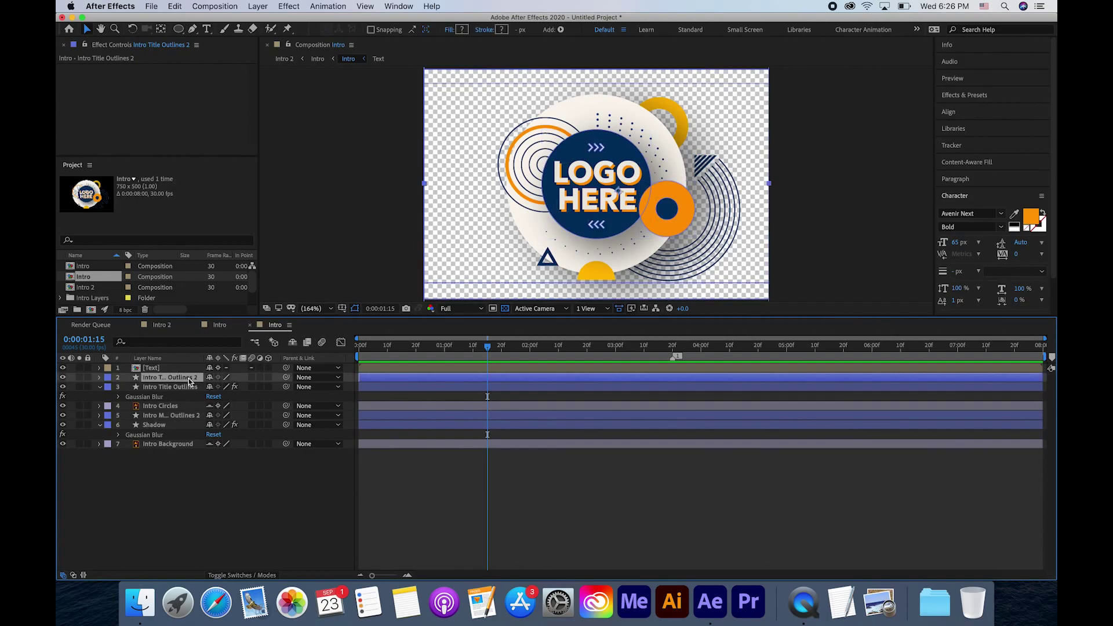
key("super+d")
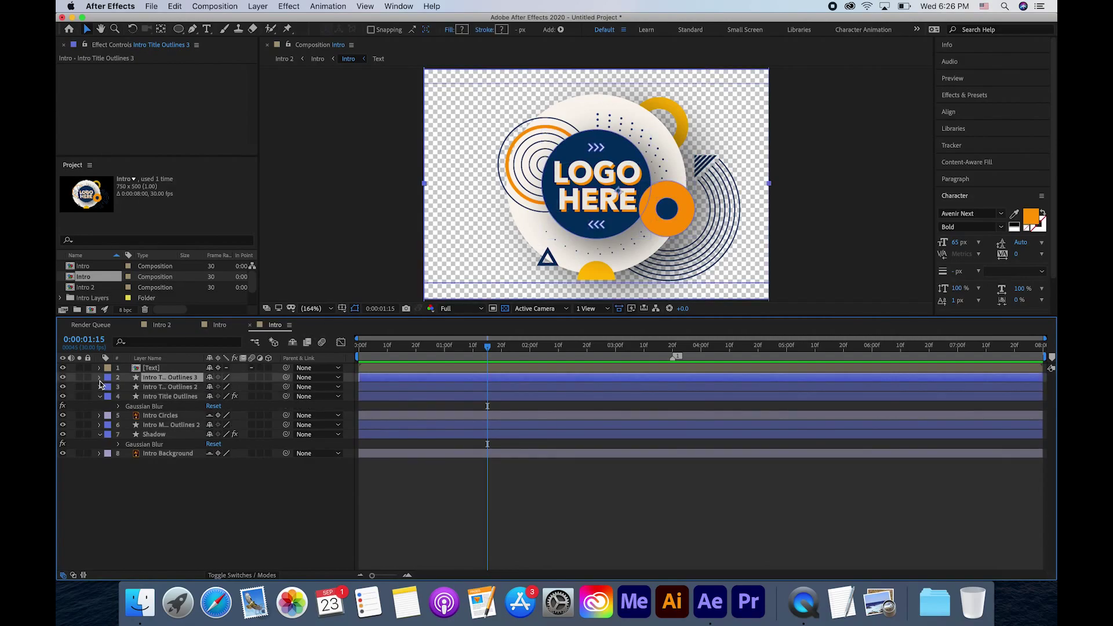
left_click(99, 378)
left_click(108, 387)
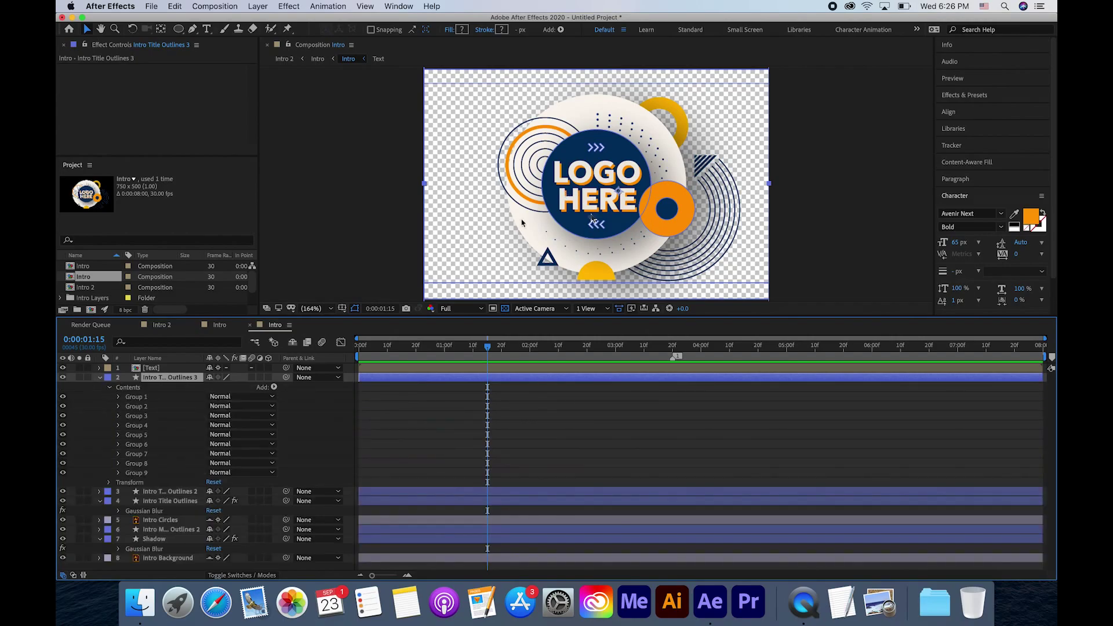
left_click(139, 464)
left_click(134, 397, "shift")
key("Delete")
left_click(79, 378)
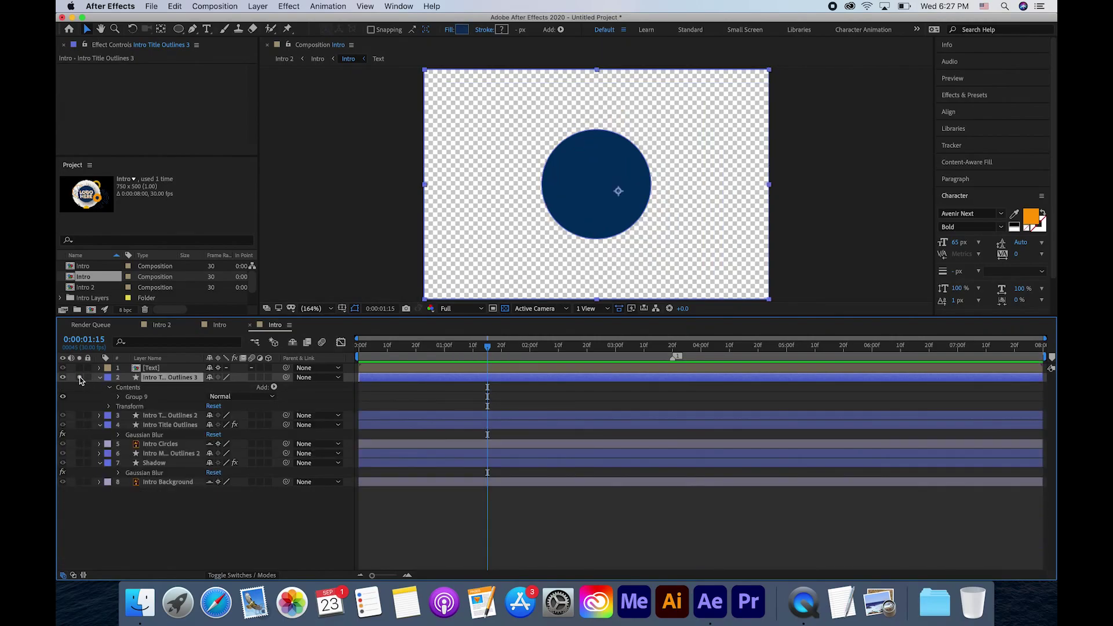
left_click(62, 380, "alt")
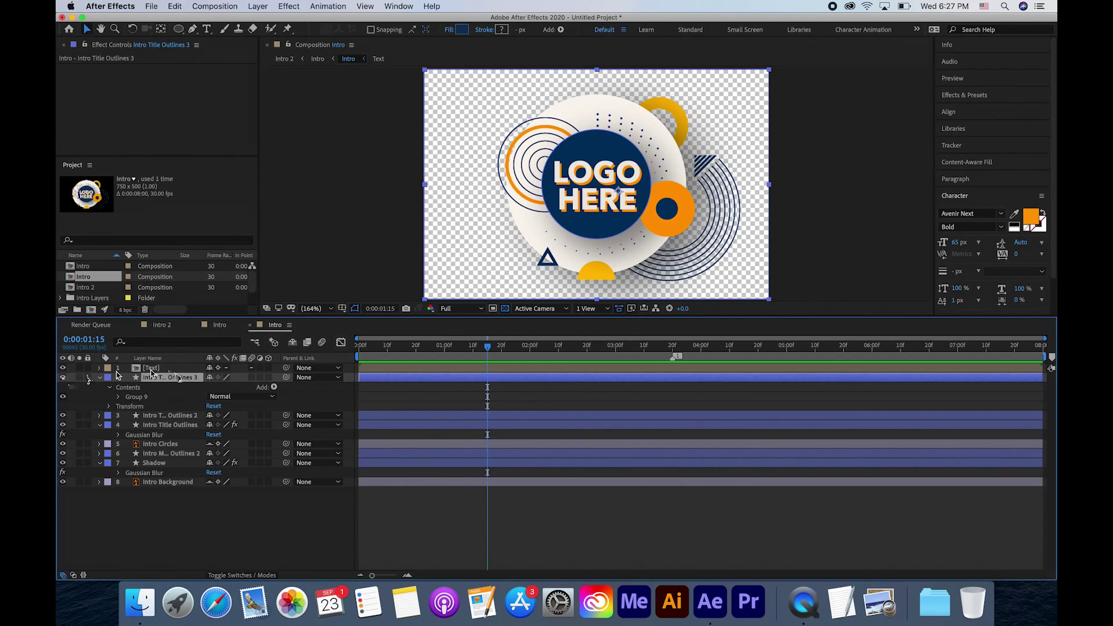
- Place Intro Title Outlines 3 directly above the Text layer and use it as the Text layer's Alpha Matte
left_click_drag(167, 379, 165, 368)
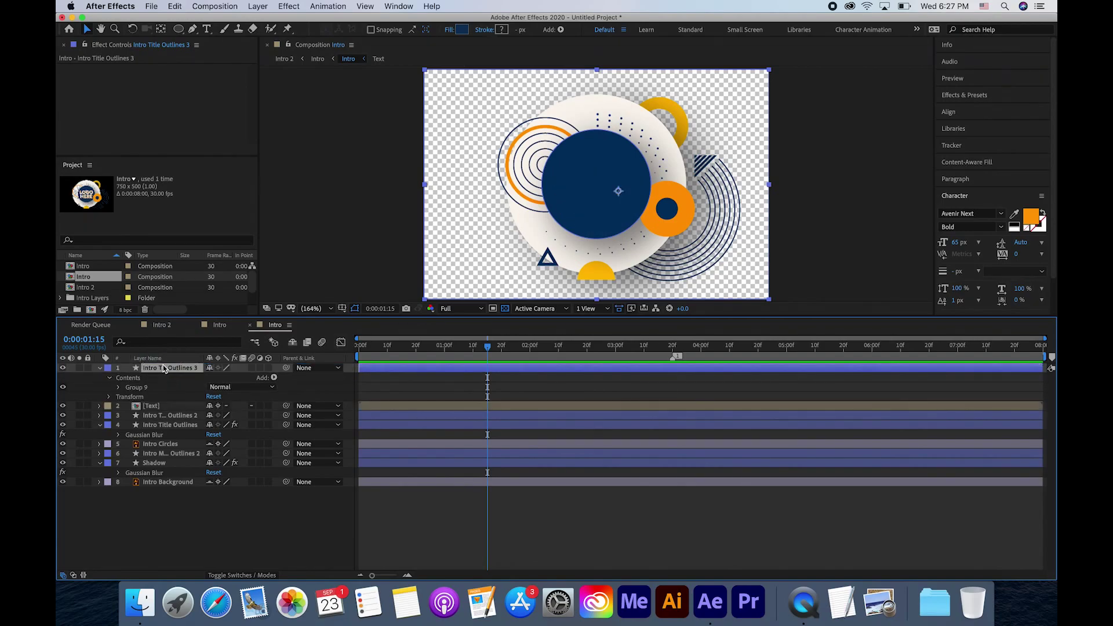
left_click(244, 575)
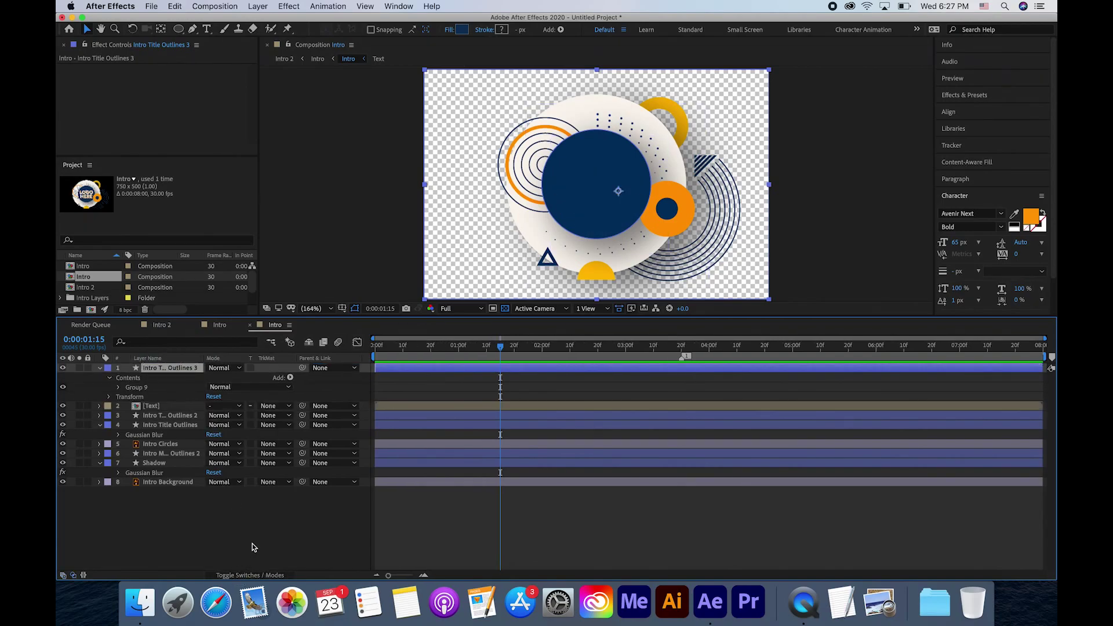
left_click(284, 405)
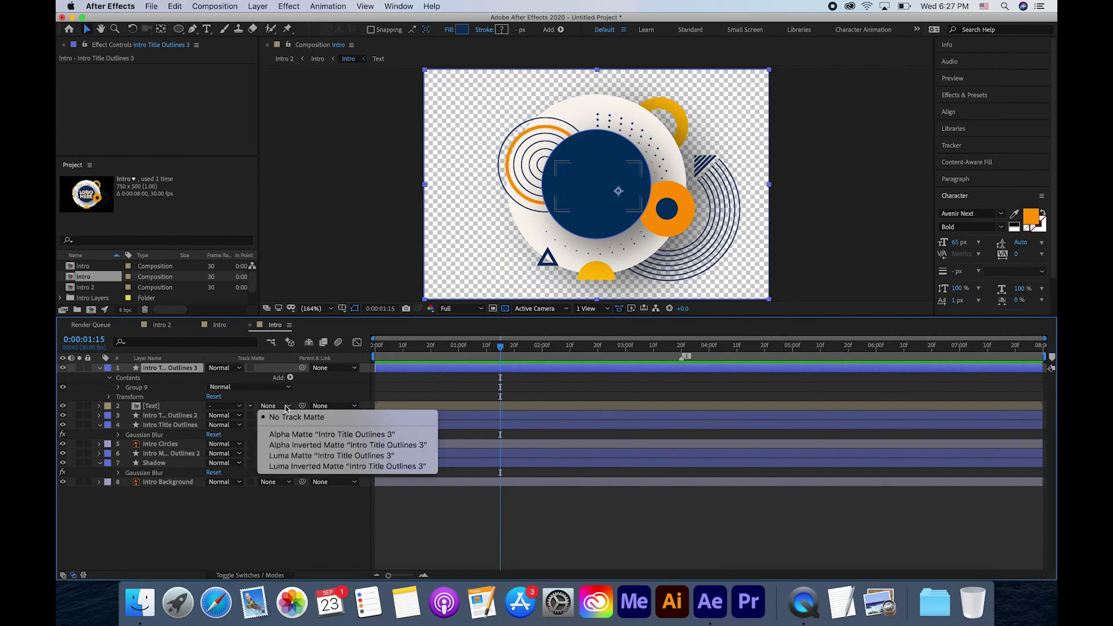
left_click(296, 435)
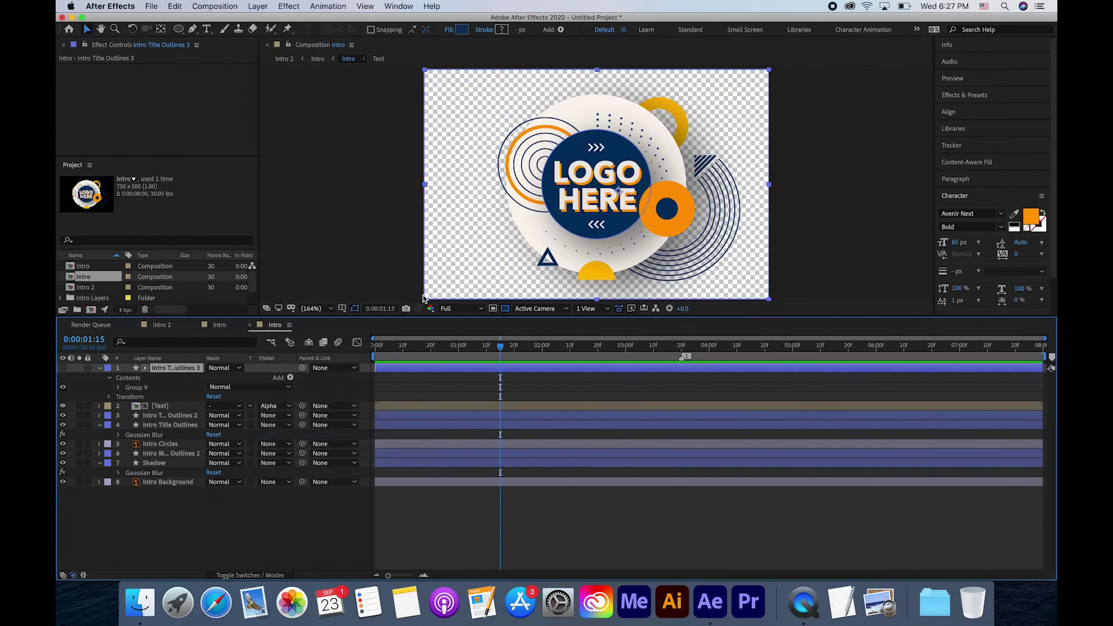
- Add a Position keyframe to the Text layer at 0:00:03:20
left_click(99, 406)
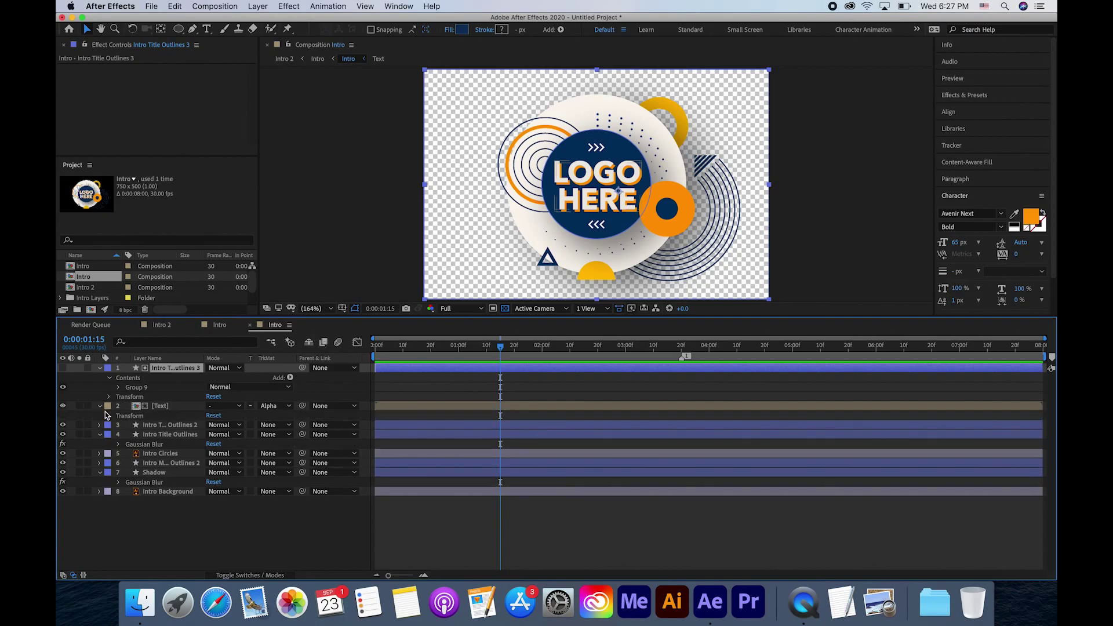
left_click(108, 416)
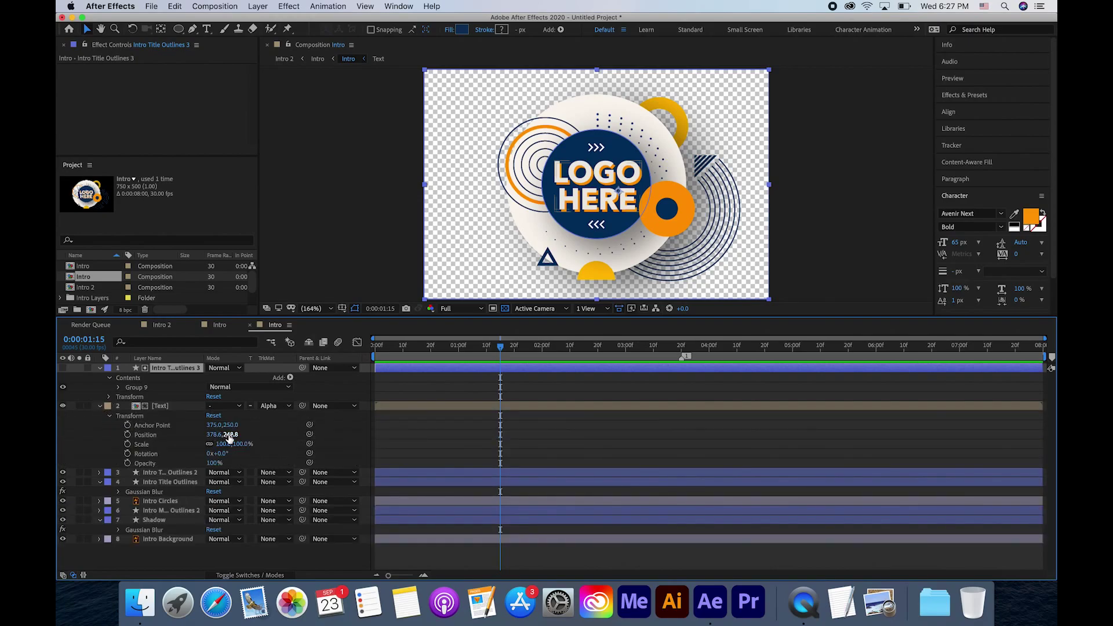
mouse_move(229, 434)
left_mouse_down()
mouse_move(198, 434)
mouse_move(283, 448)
mouse_move(231, 448)
left_mouse_up()
left_click_drag(501, 349, 681, 339)
left_click(128, 434)
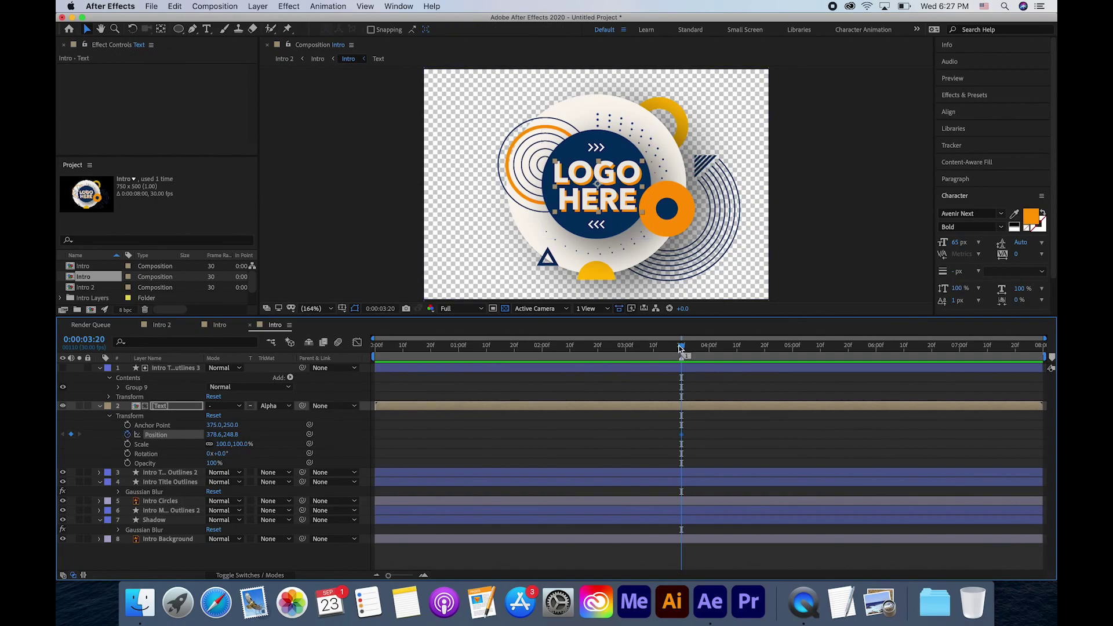
- Keyframe Text's centred Position near 0:00:06:20, set its Position at 0:00:03:20 to 185.6, 399.8, and ease both keyframes
left_click_drag(680, 347, 933, 342)
left_click(63, 434)
left_click_drag(213, 438, 142, 436)
mouse_move(229, 434)
left_mouse_down()
mouse_move(292, 442)
mouse_move(186, 434)
mouse_move(249, 435)
left_mouse_up()
left_click_drag(940, 441, 673, 435)
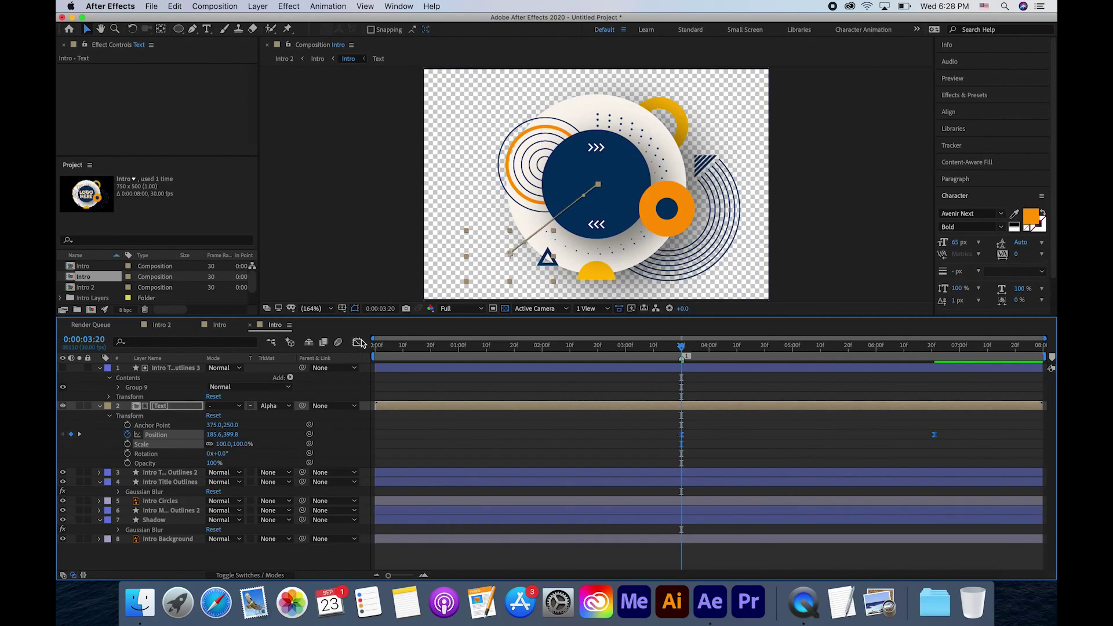
- Shape the Text layer's position speed graph so the move starts fast and slows gradually into the end, and preview it
left_click(359, 343)
left_click(682, 541)
left_click_drag(682, 541, 705, 517)
left_click_drag(892, 541, 815, 556)
key("space")
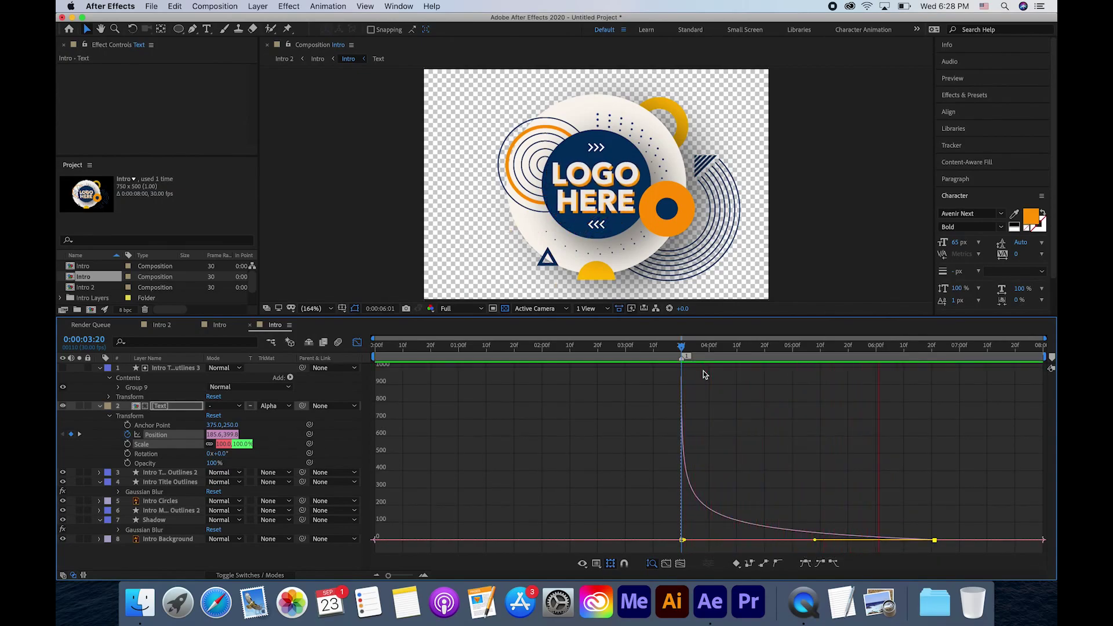
key("space")
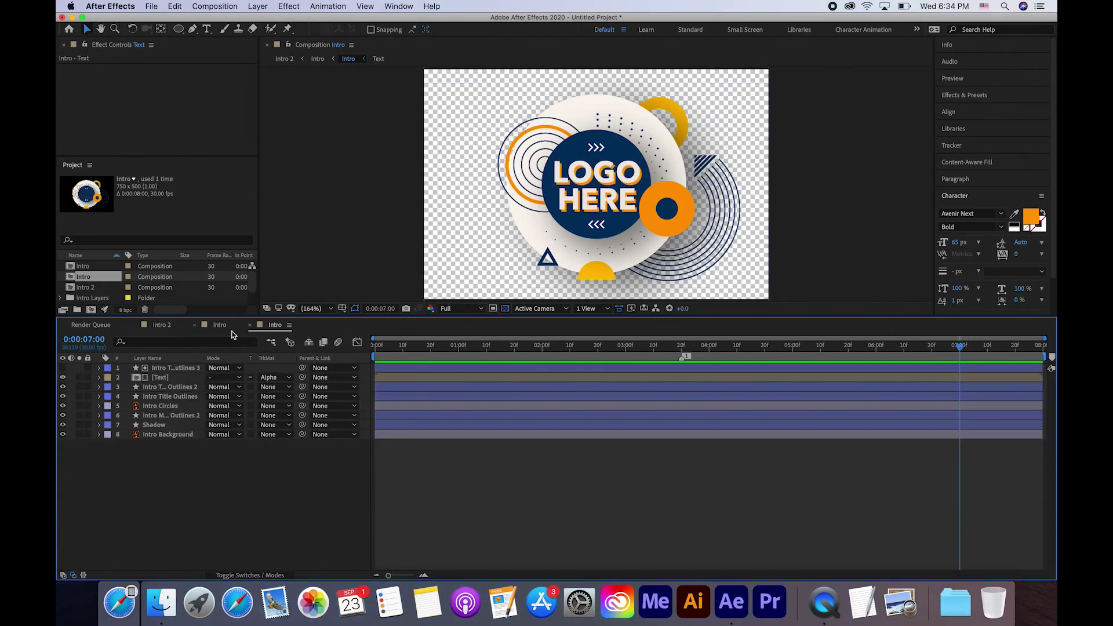
- In the parent Intro composition, preview the animation and trim the nested Intro layer's start to the marker near 0:00:03:20
left_click(223, 325)
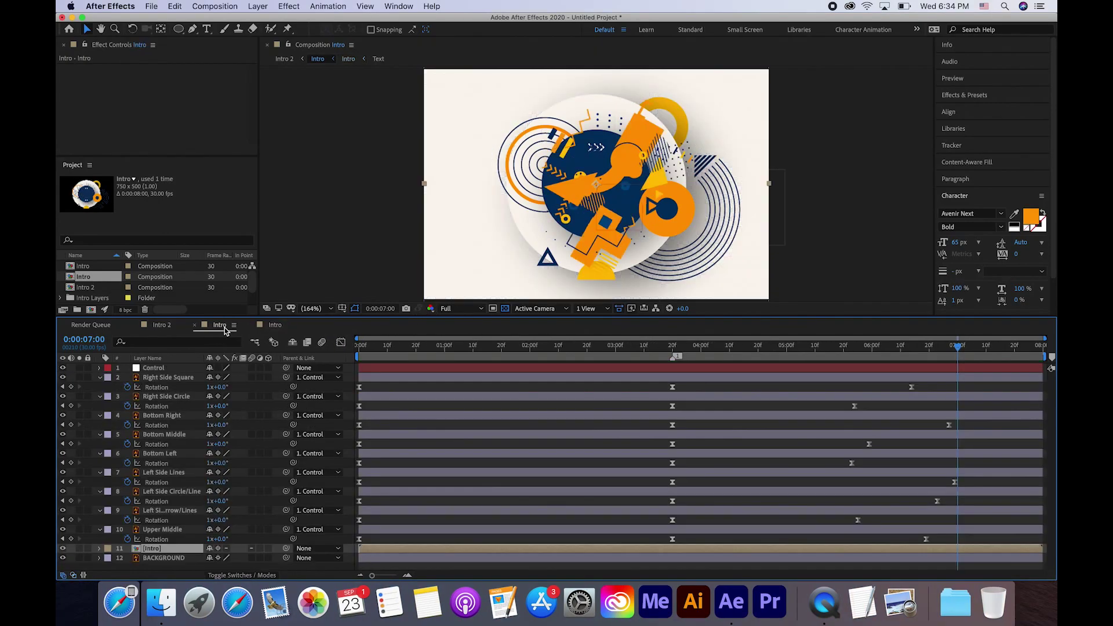
left_click(644, 350)
key("space")
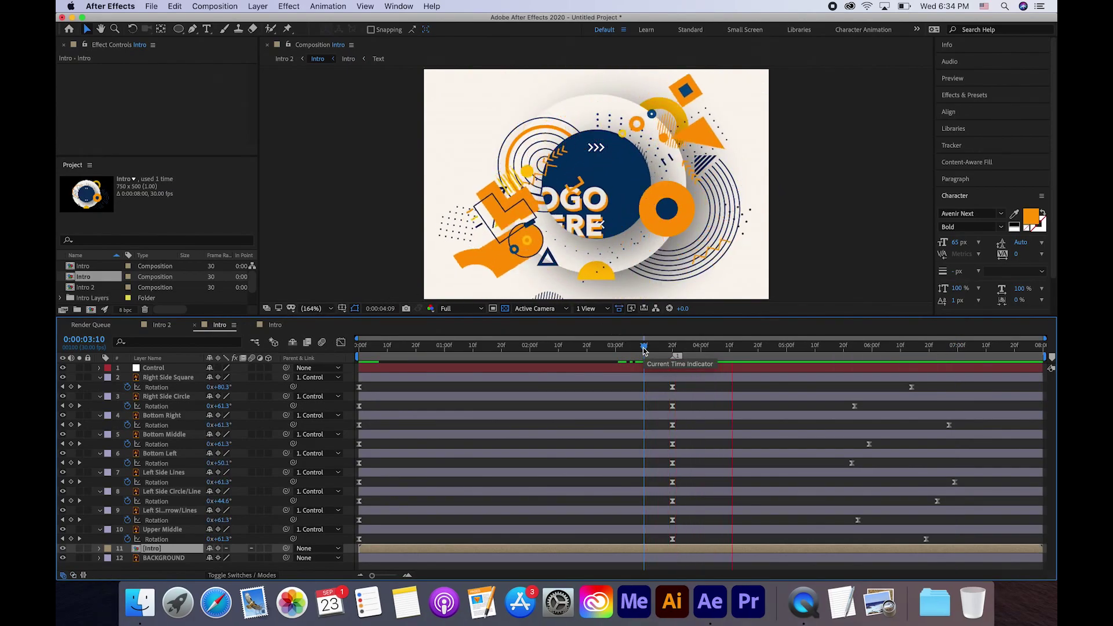
left_click(624, 347)
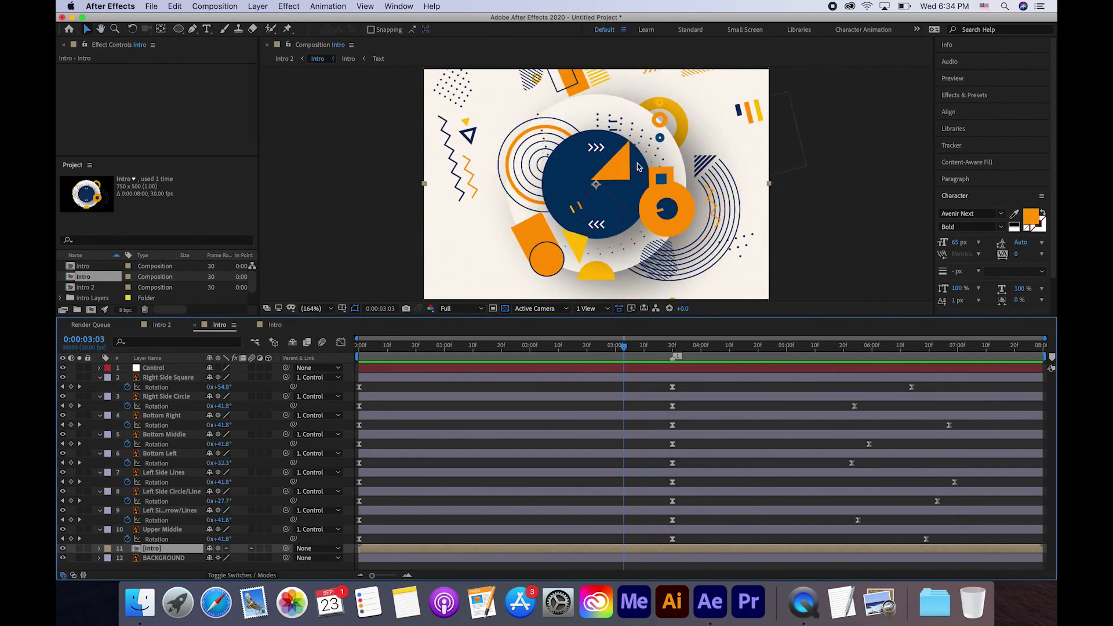
left_click_drag(357, 549, 671, 550)
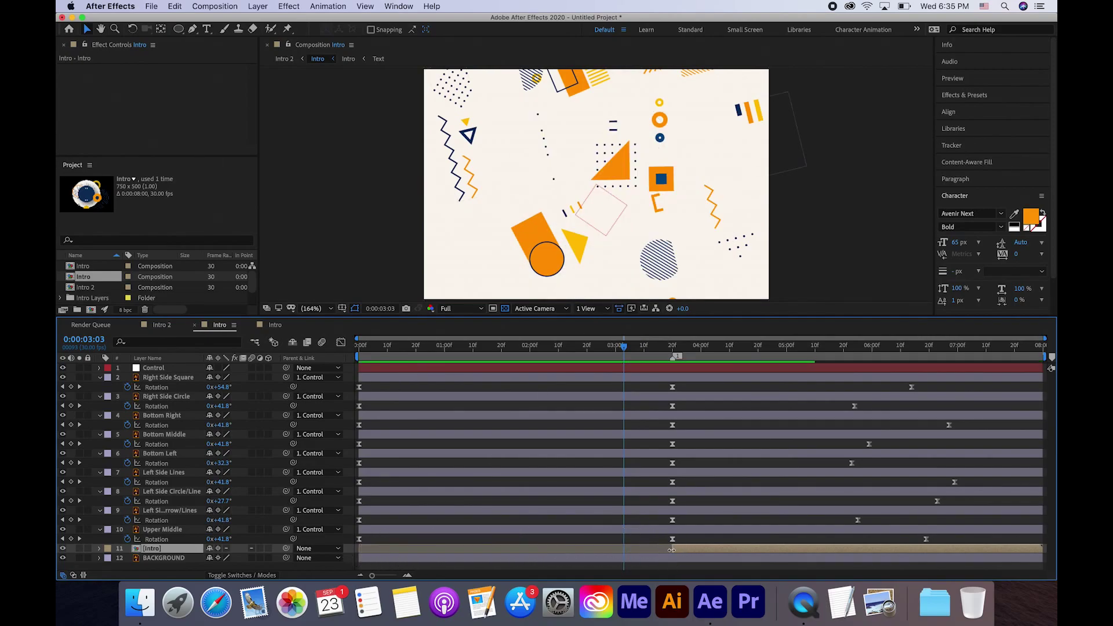
- Parent the nested Intro layer to the Control null and preview the logo reveal
key("space")
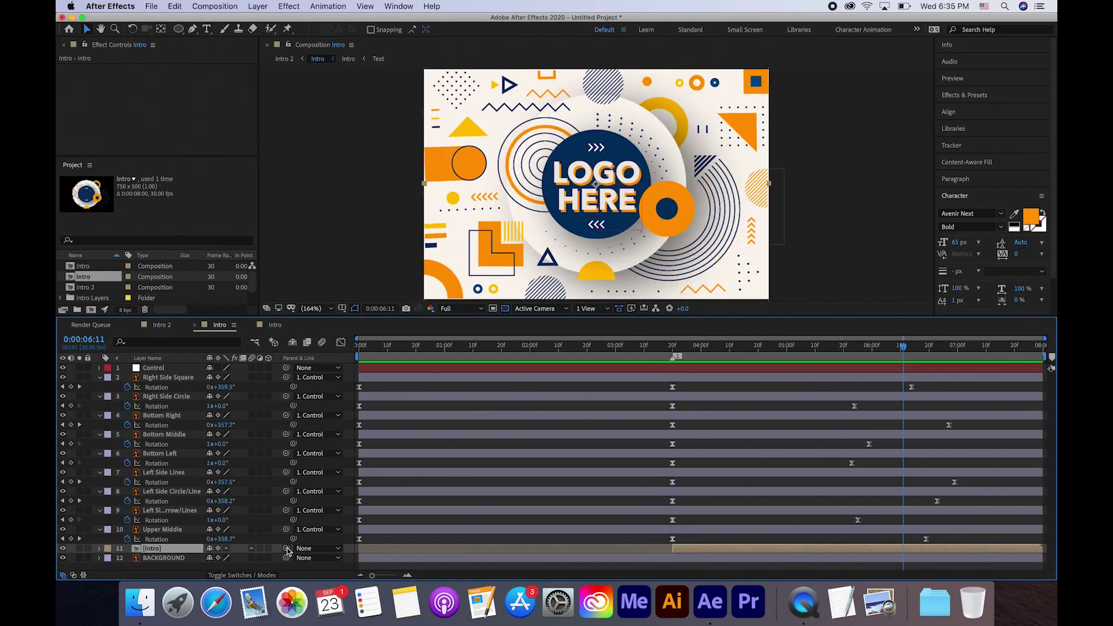
left_click_drag(285, 549, 168, 368)
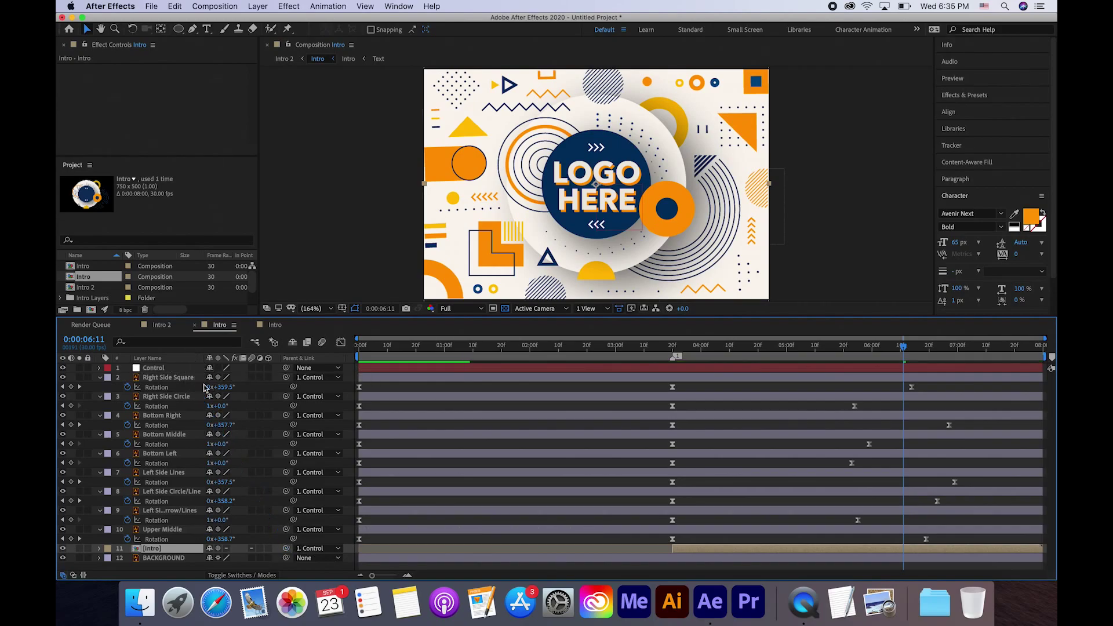
left_click(335, 557)
key("Escape")
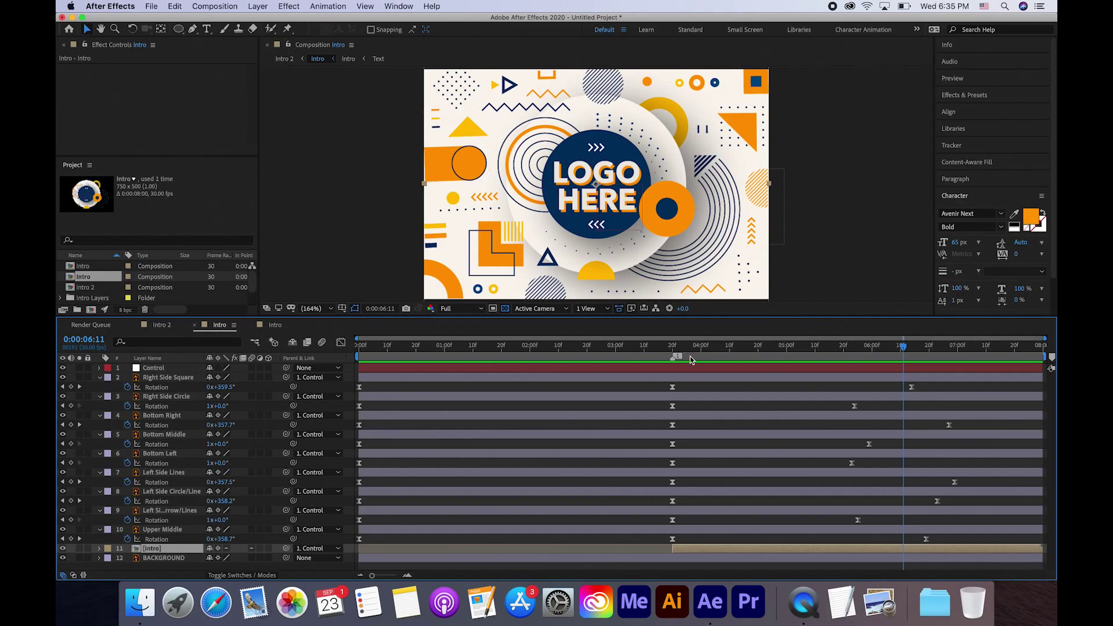
left_click_drag(713, 349, 781, 346)
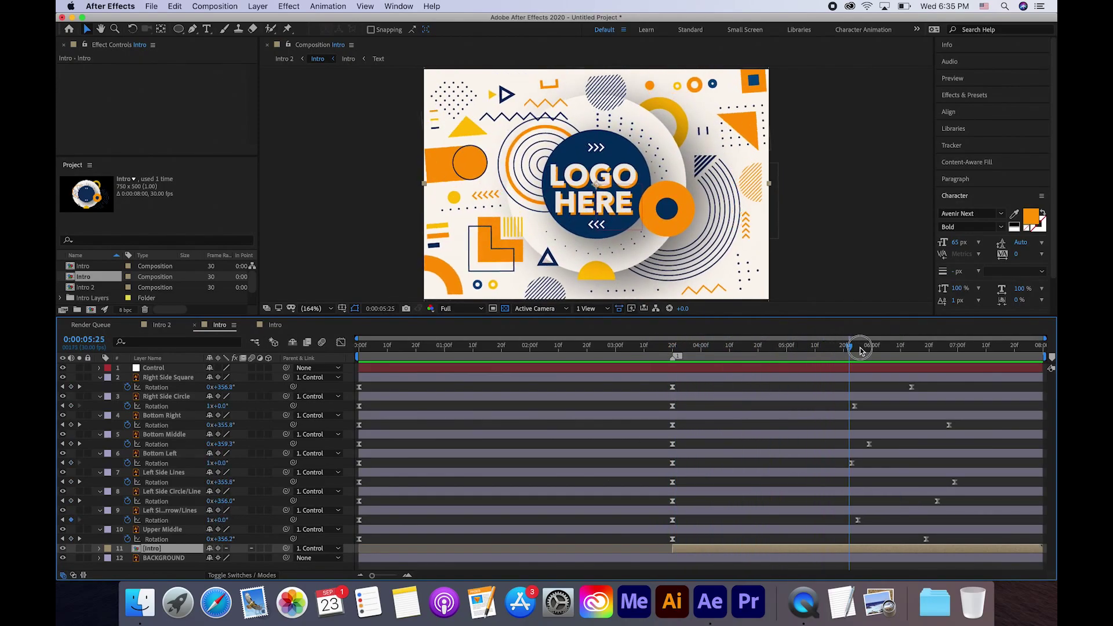
left_click_drag(696, 356, 659, 350)
key("space")
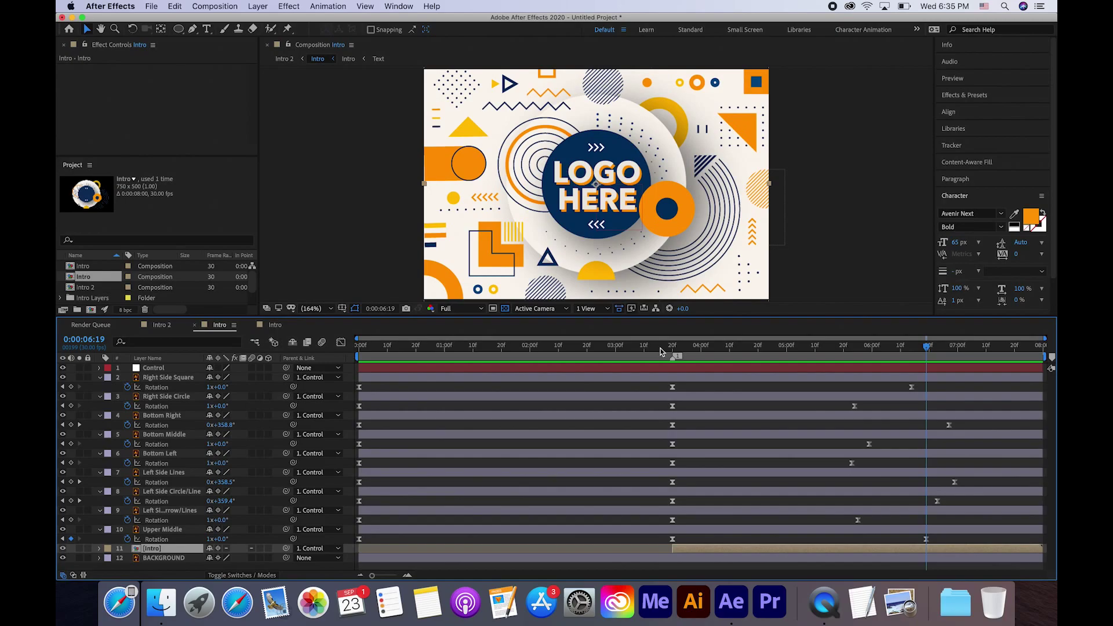
- In the nested Intro composition, create shapes from the Intro Background vector layer and delete the original layer
double_click(186, 550)
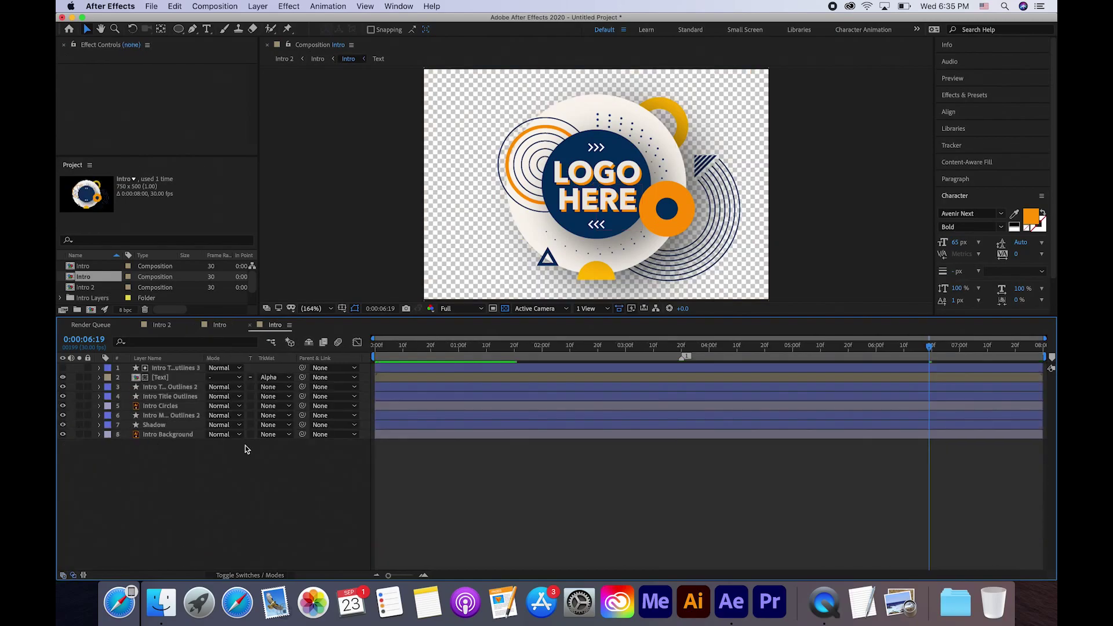
left_click(193, 436)
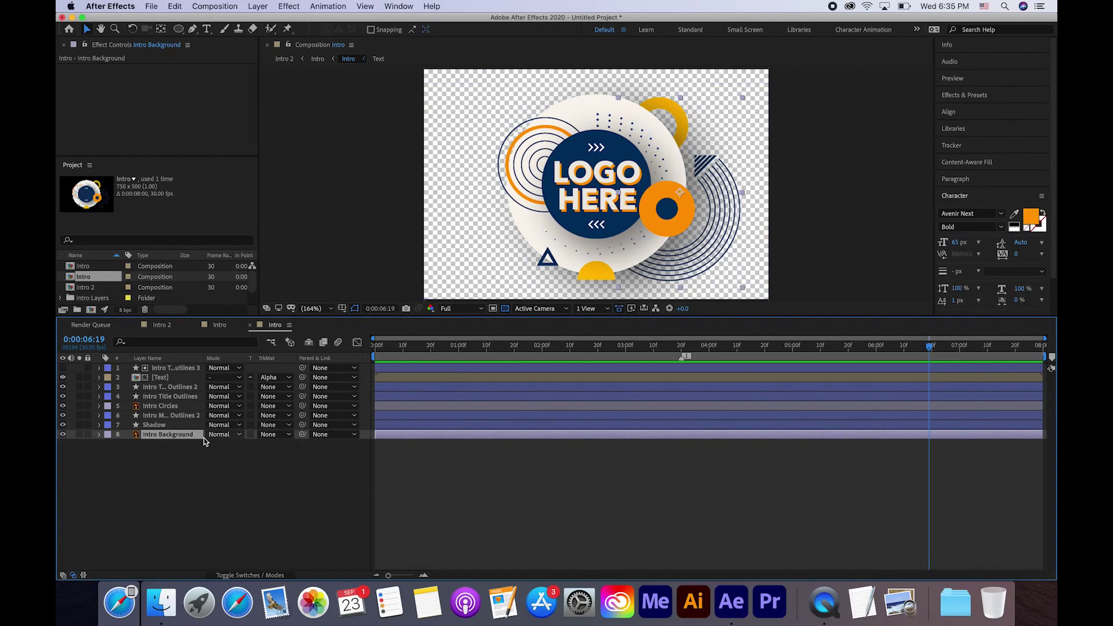
right_click(182, 439)
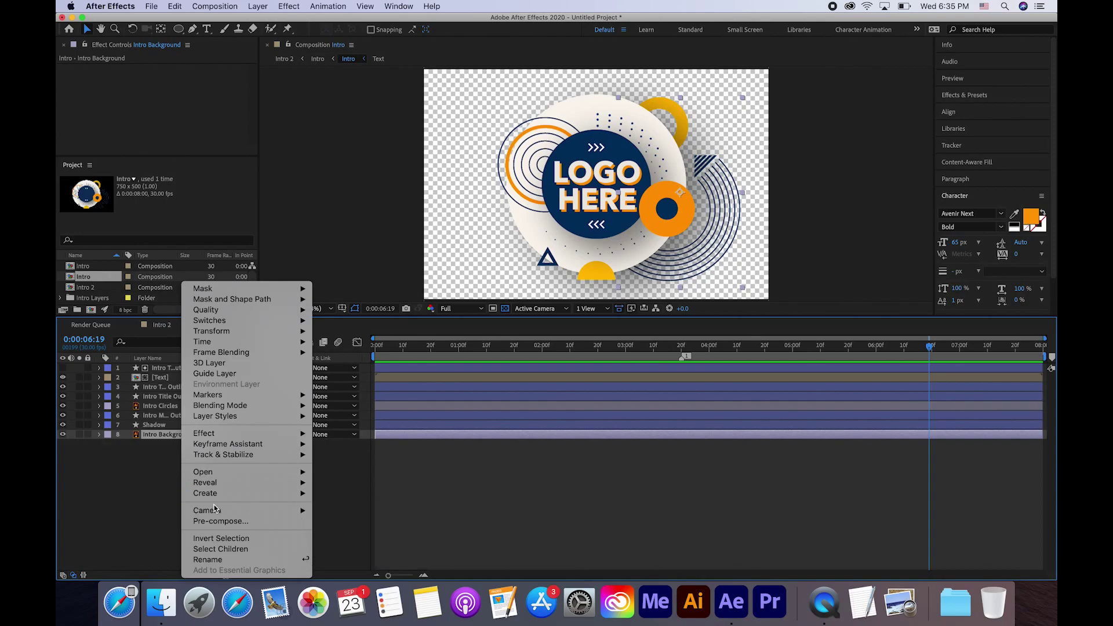
mouse_move(215, 500)
left_click(371, 526)
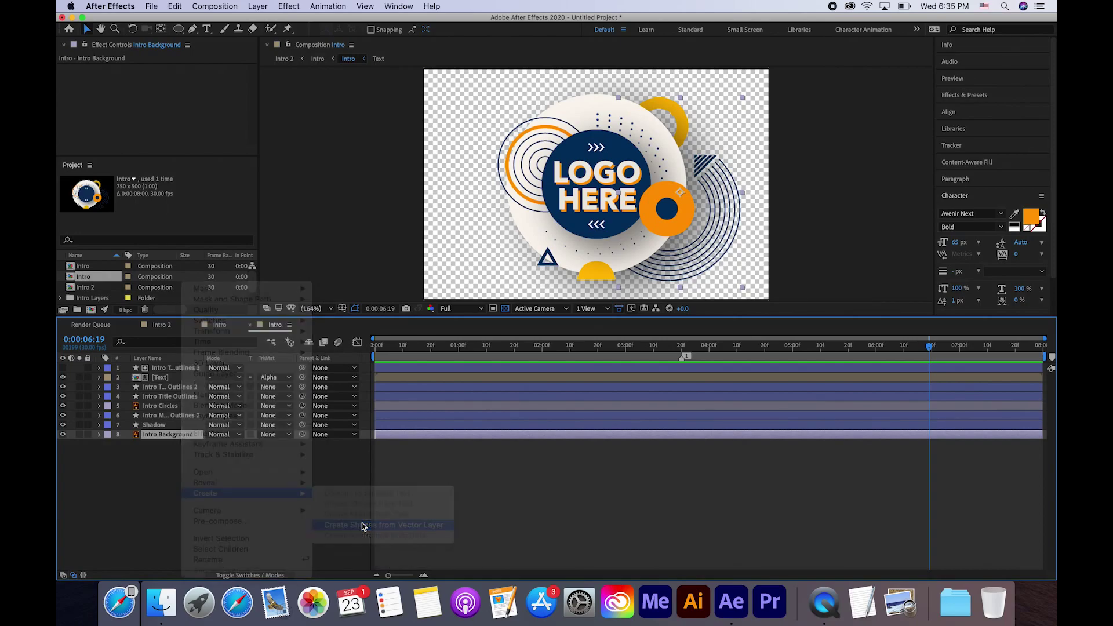
left_click(166, 444)
key("Delete")
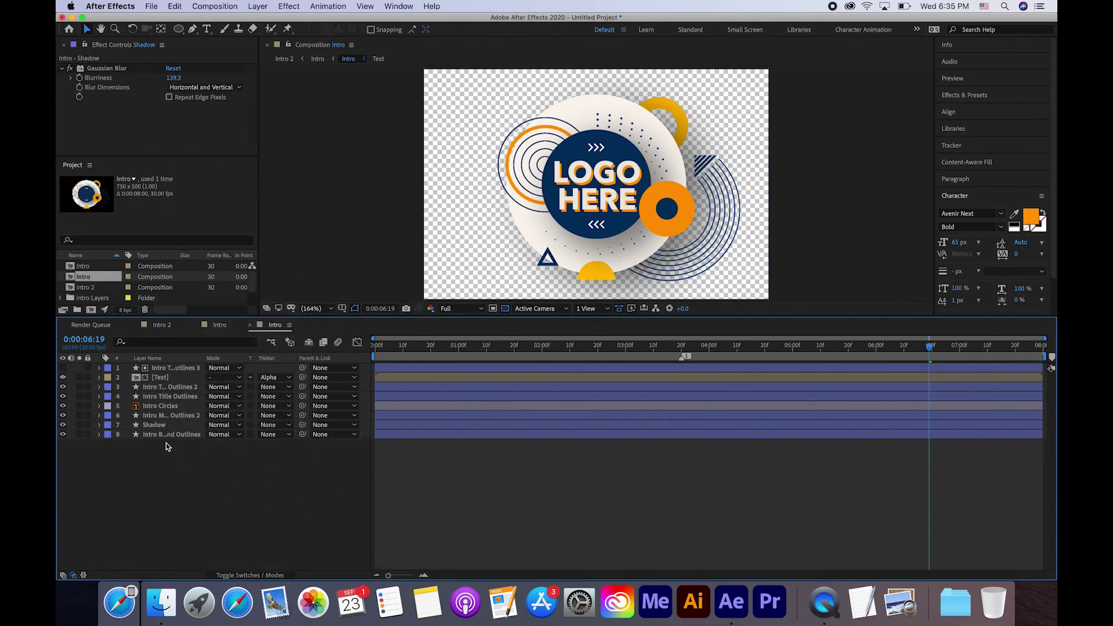
- Duplicate the Intro Background Outlines layer, hide the duplicate, and delete Group 13, the yellow ring, from the original
left_click(170, 435)
key("super+d")
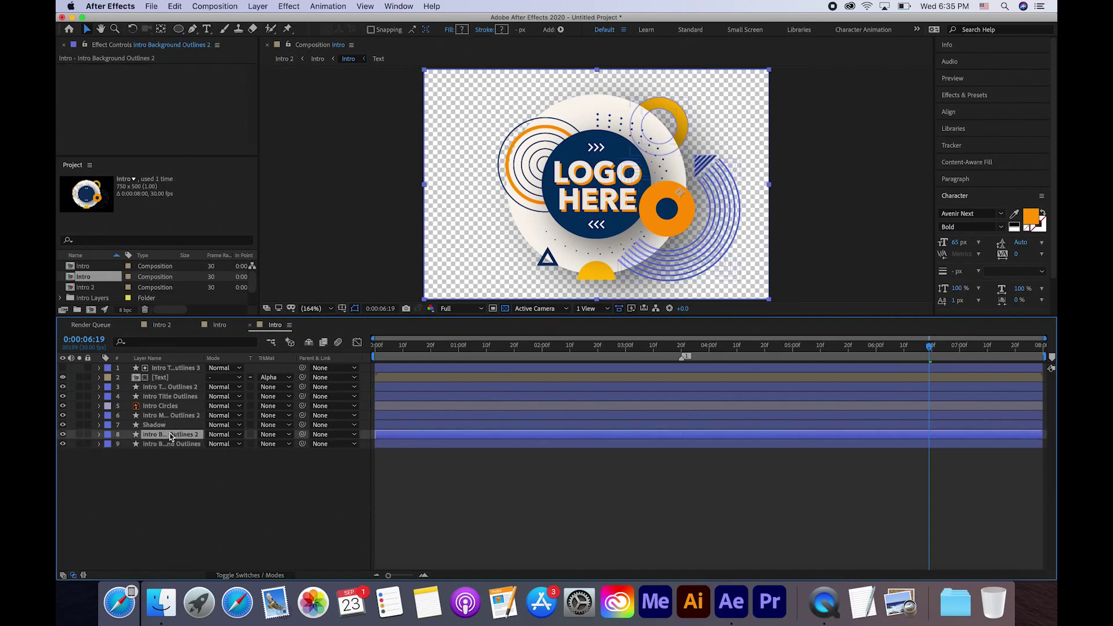
left_click(99, 444)
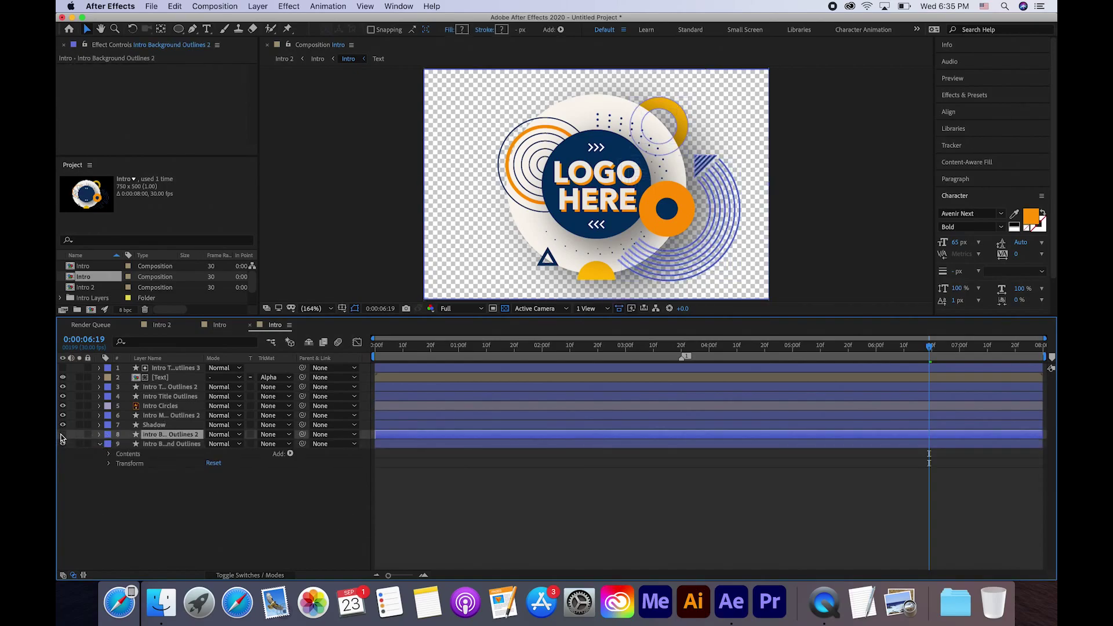
left_click(108, 454)
left_click(151, 452)
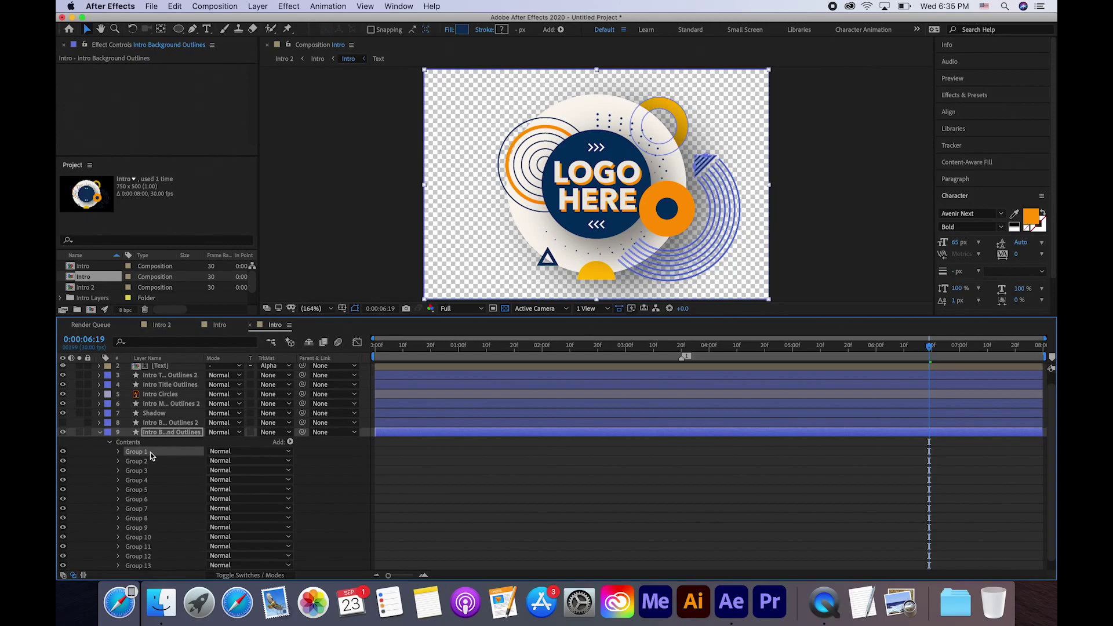
scroll(170, 492, "down", 1)
left_click(152, 557)
left_click(155, 544)
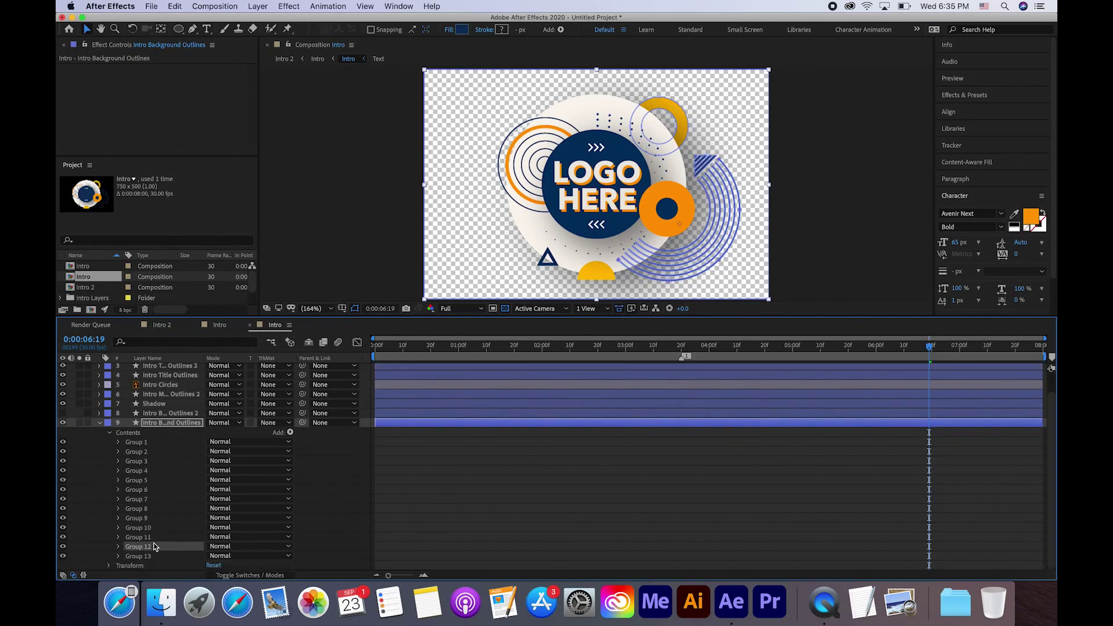
left_click(149, 557)
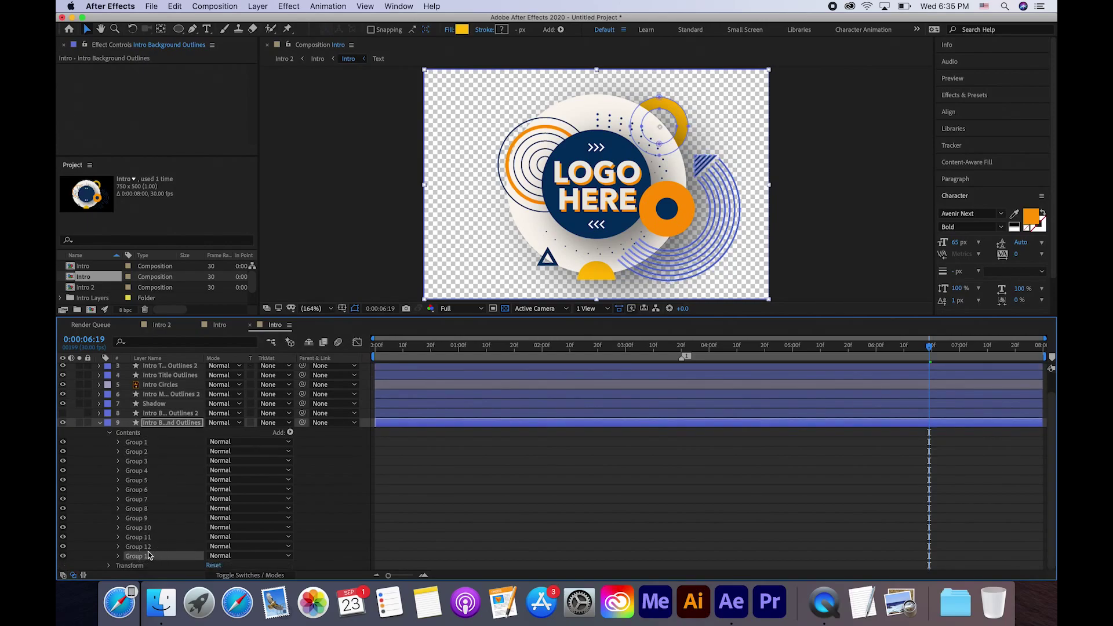
key("Delete")
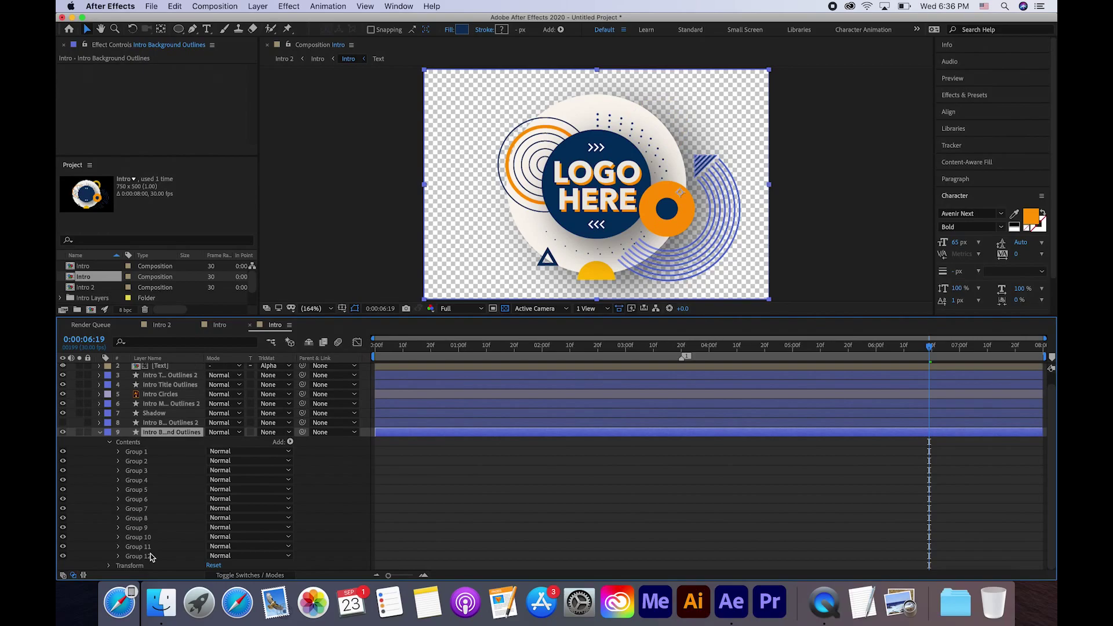
- Hide the original outlines layer, show Intro Background Outlines 2, and delete its Groups 1 to 12 so only the yellow ring's group remains
left_click(100, 435)
left_click(62, 435)
left_click(62, 444)
left_click(99, 434)
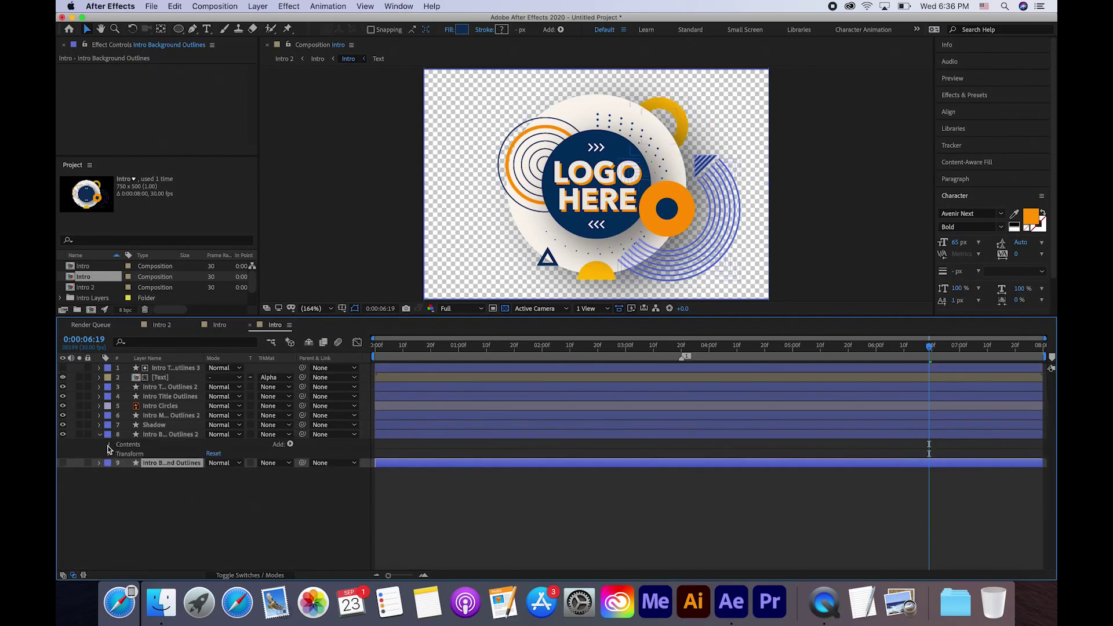
left_click(109, 445)
left_click(151, 451)
scroll(152, 457, "down", 1)
left_click(148, 535, "shift")
key("Delete")
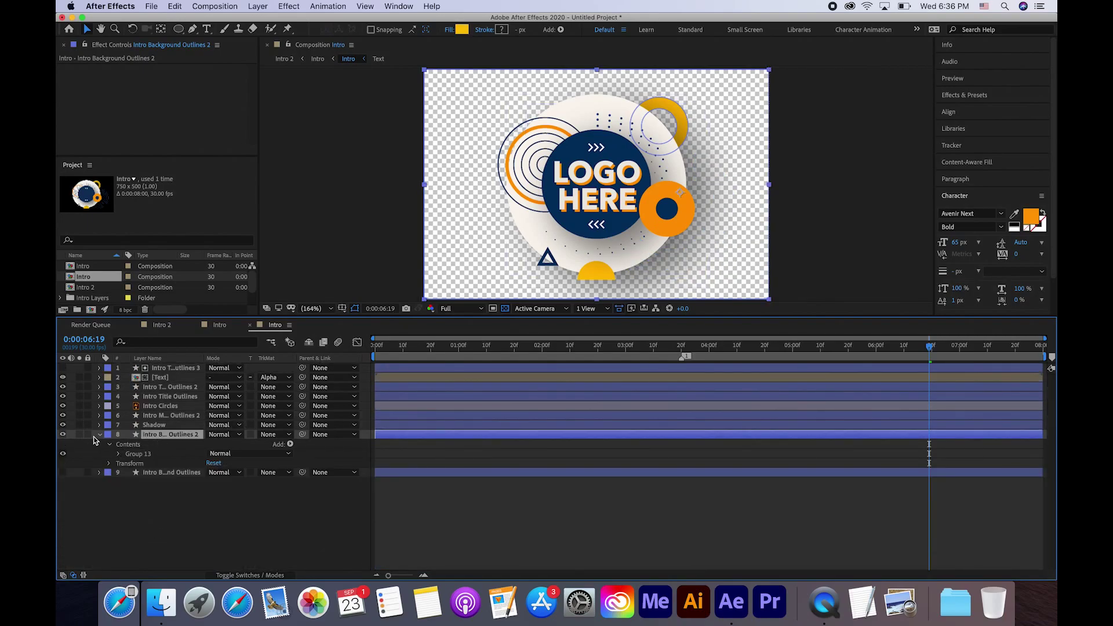
- Show the original outlines layer again, rename it Lines, and rename the yellow ring's layer Circle
left_click(100, 434)
left_click(63, 443)
left_click(158, 444)
type("Lines")
left_click(175, 434)
key("Return")
type("Circle")
left_click(196, 475)
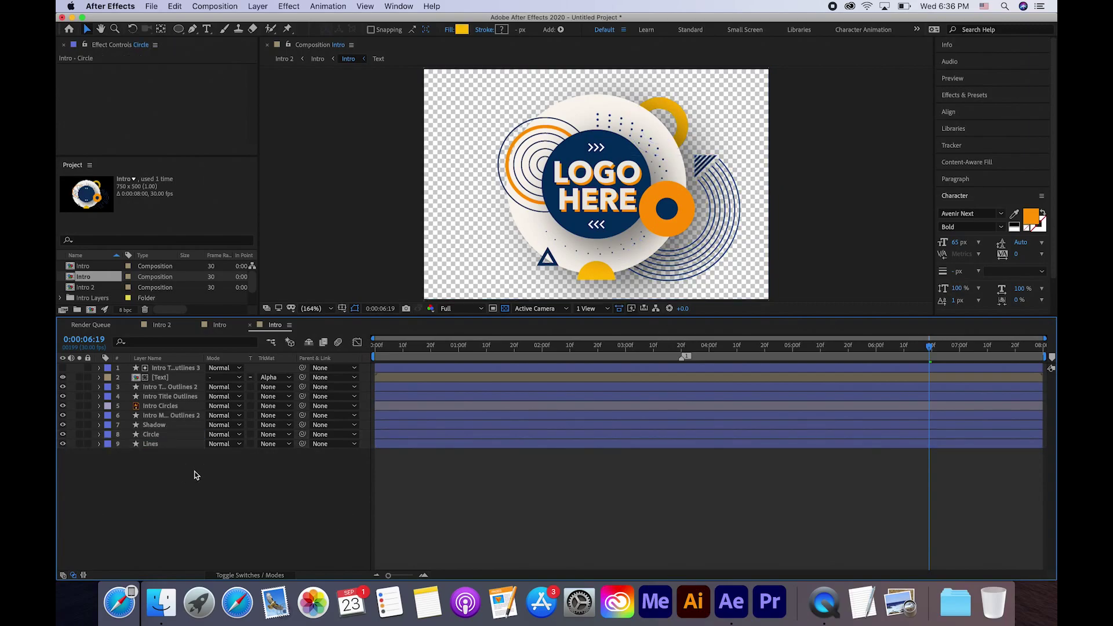
- At 0:00:03:20, move the Lines layer's anchor point to the centre of the orange ring, about 107, 242
left_click(159, 444)
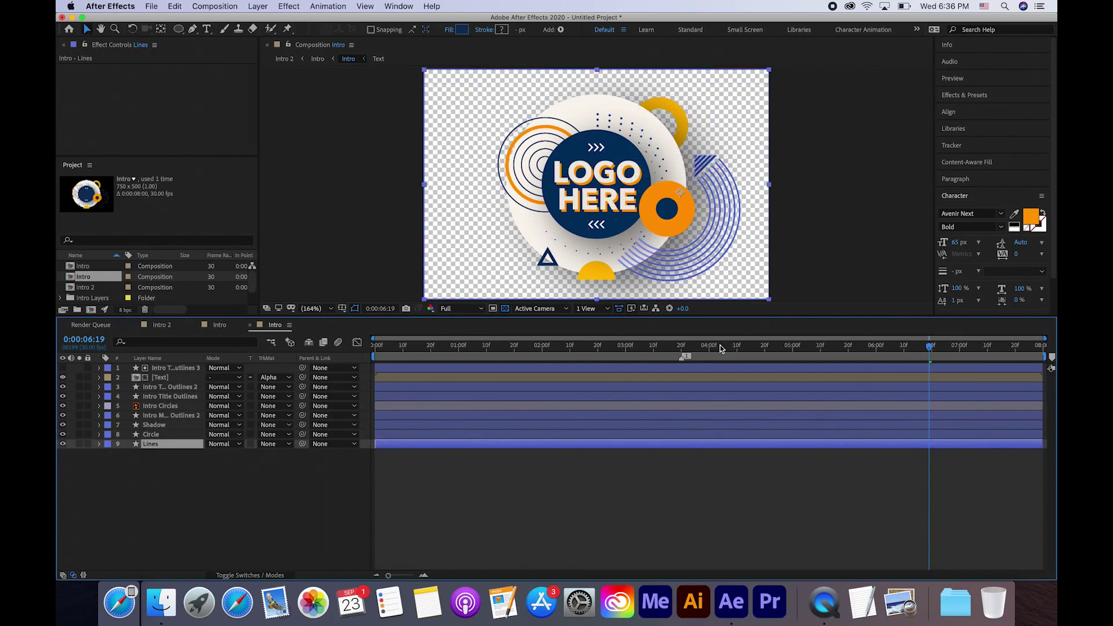
left_click(682, 345)
left_click(99, 443)
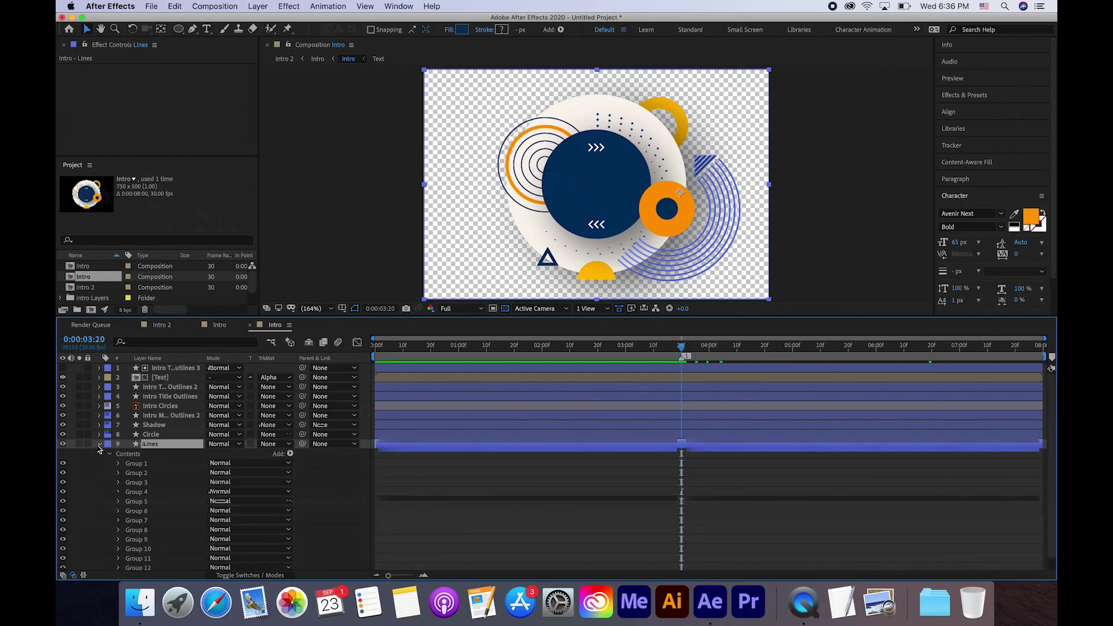
left_click(110, 565)
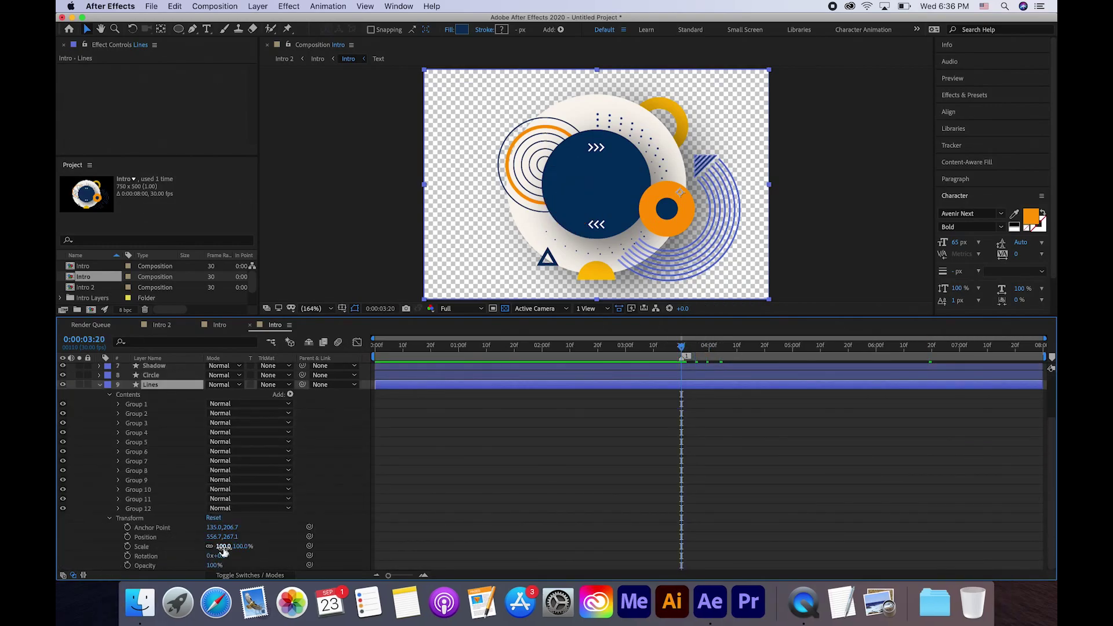
left_click_drag(224, 555, 244, 558)
key("super+z")
left_click(161, 29)
left_click_drag(682, 194, 668, 211)
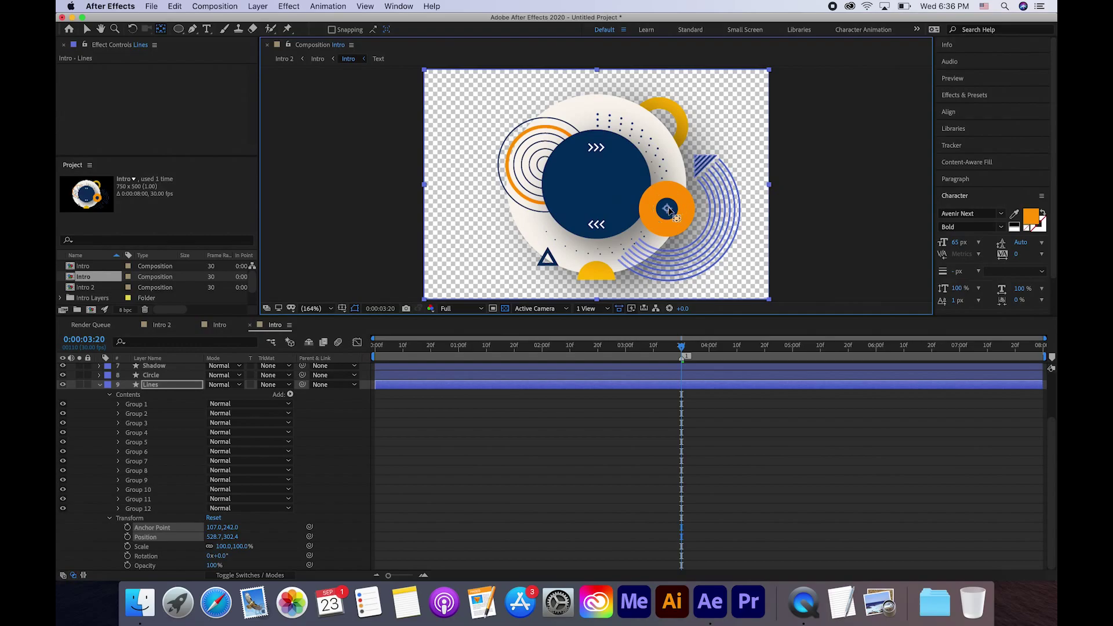
- Keyframe the Lines layer's Rotation at 0:00:03:20 and 0:00:06:20, setting the first keyframe to about 154°
left_click(452, 442)
left_click(128, 556)
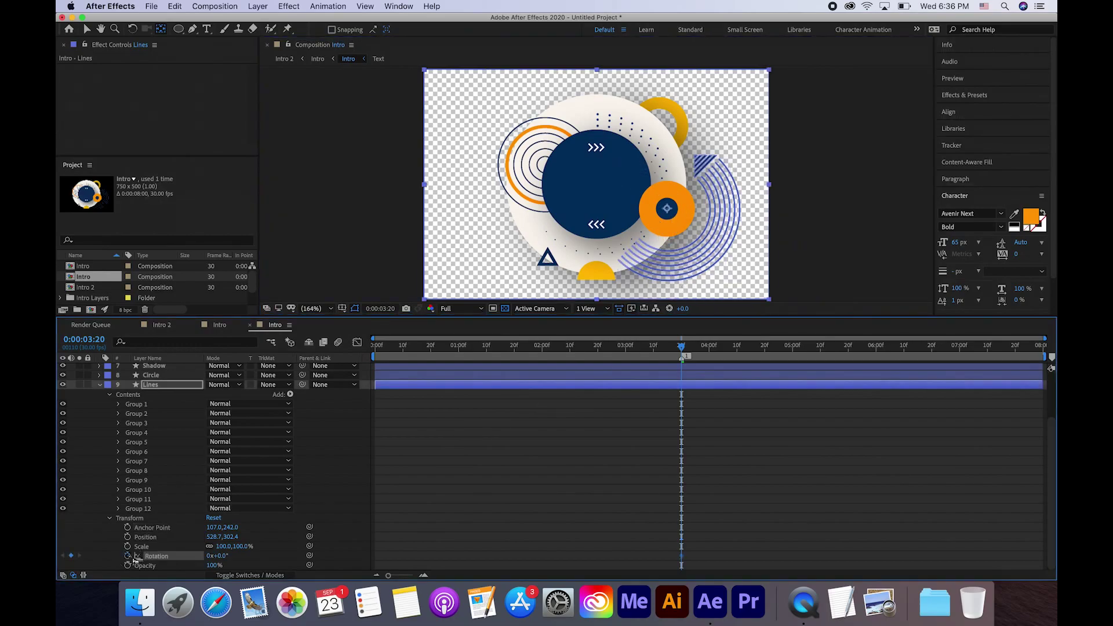
left_click_drag(681, 347, 932, 350)
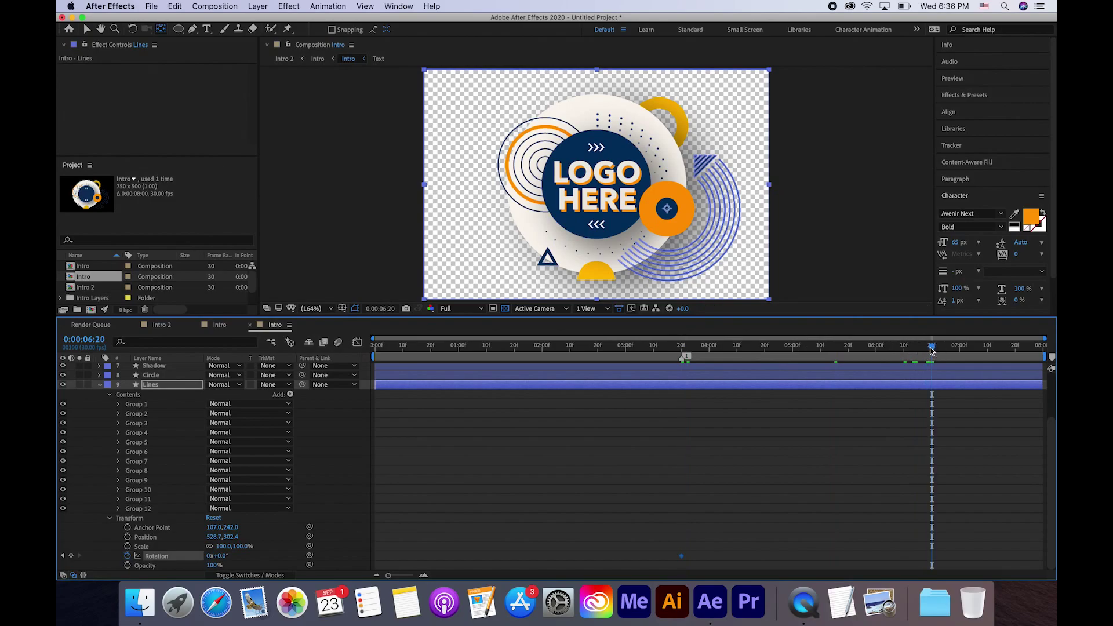
left_click(71, 556)
left_click(63, 555)
left_click_drag(217, 555, 315, 563)
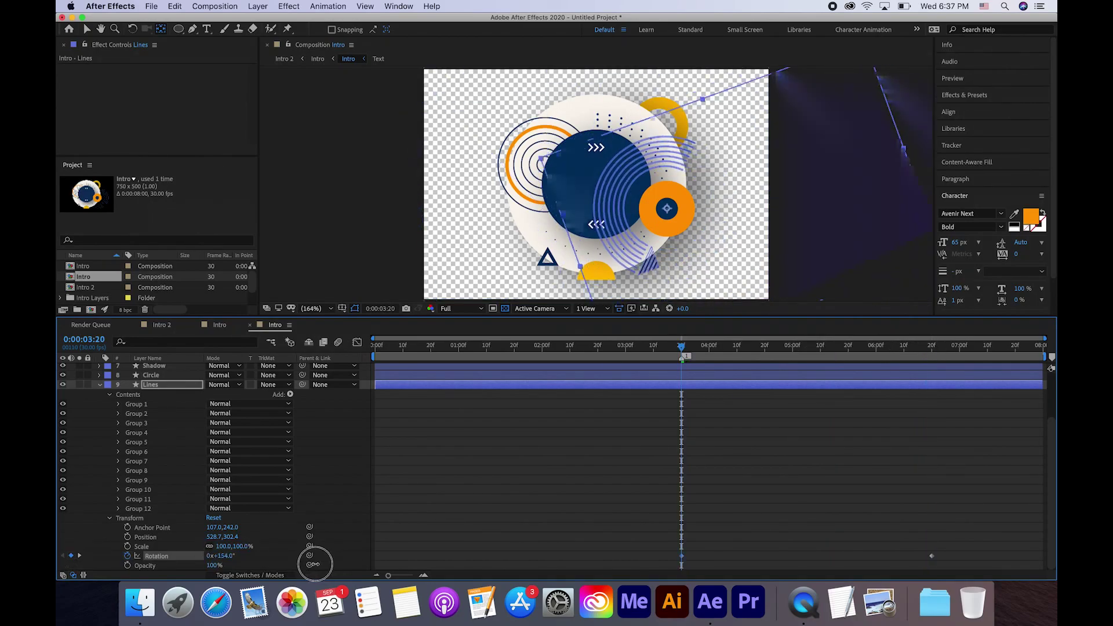
- Ease both Lines Rotation keyframes, shape the speed graph for a fast start and gradual slowdown, and preview the rotation
left_click_drag(939, 549, 675, 563)
key("F9")
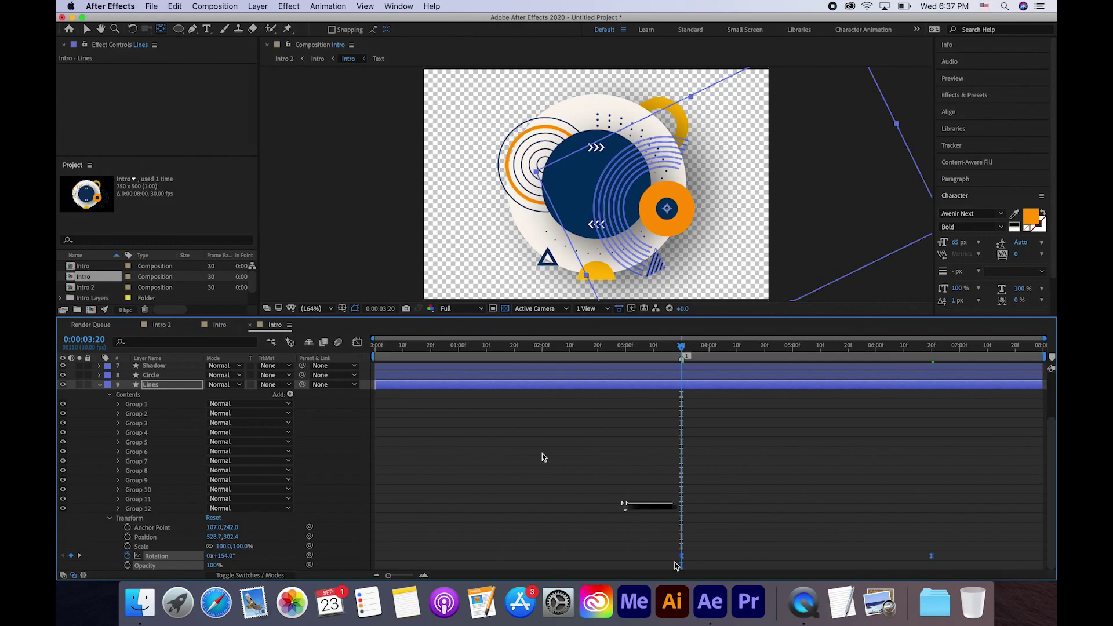
key("shift+F3")
left_click_drag(765, 376, 739, 381)
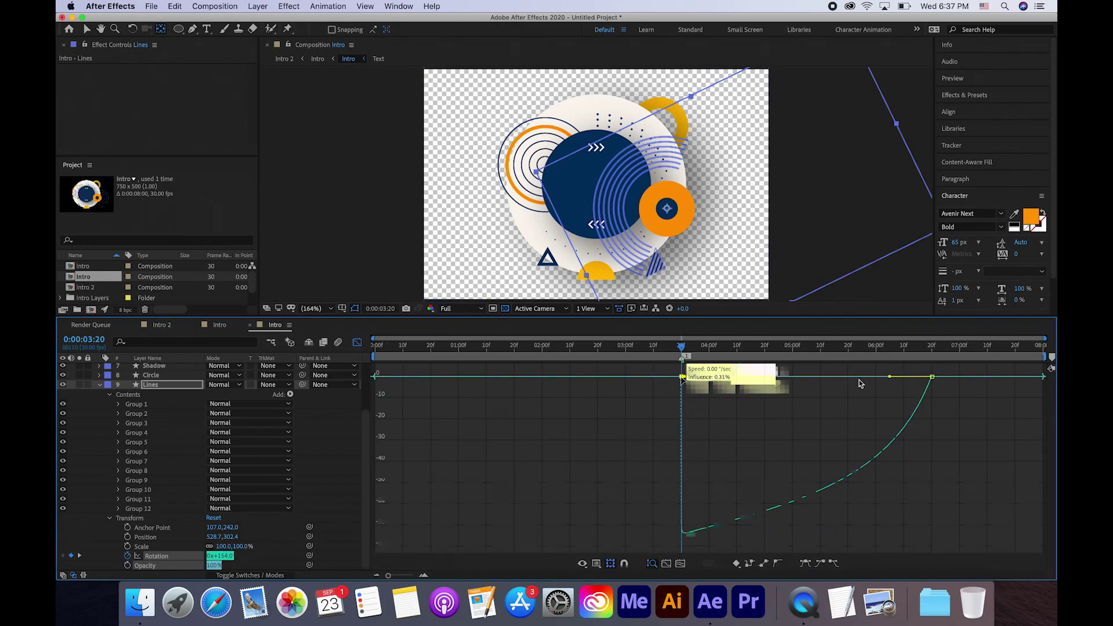
left_click_drag(890, 377, 810, 377)
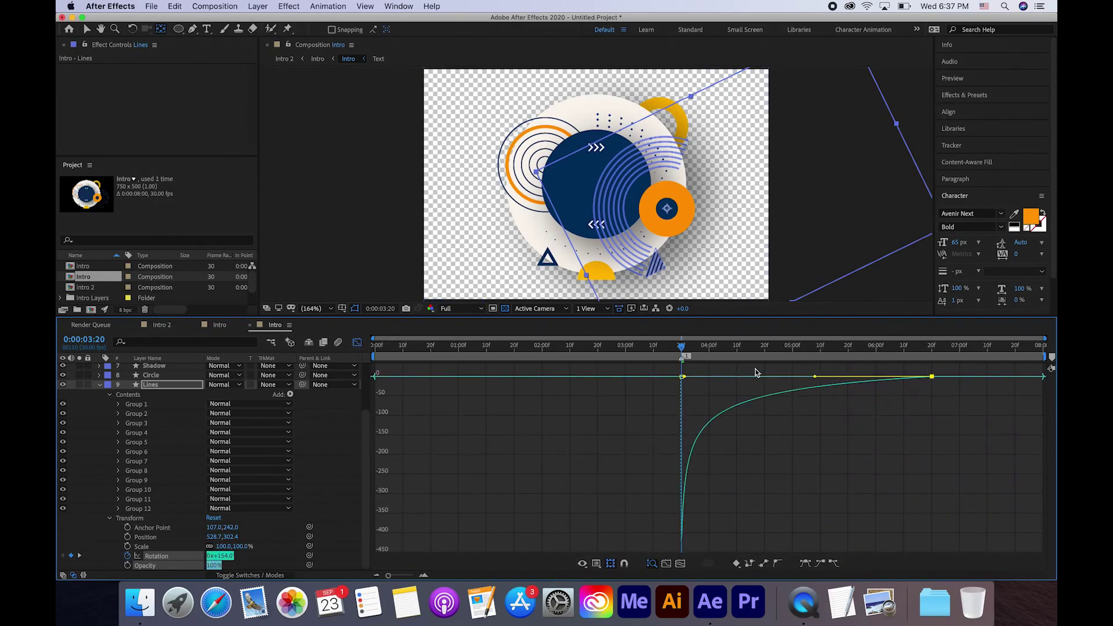
key("space")
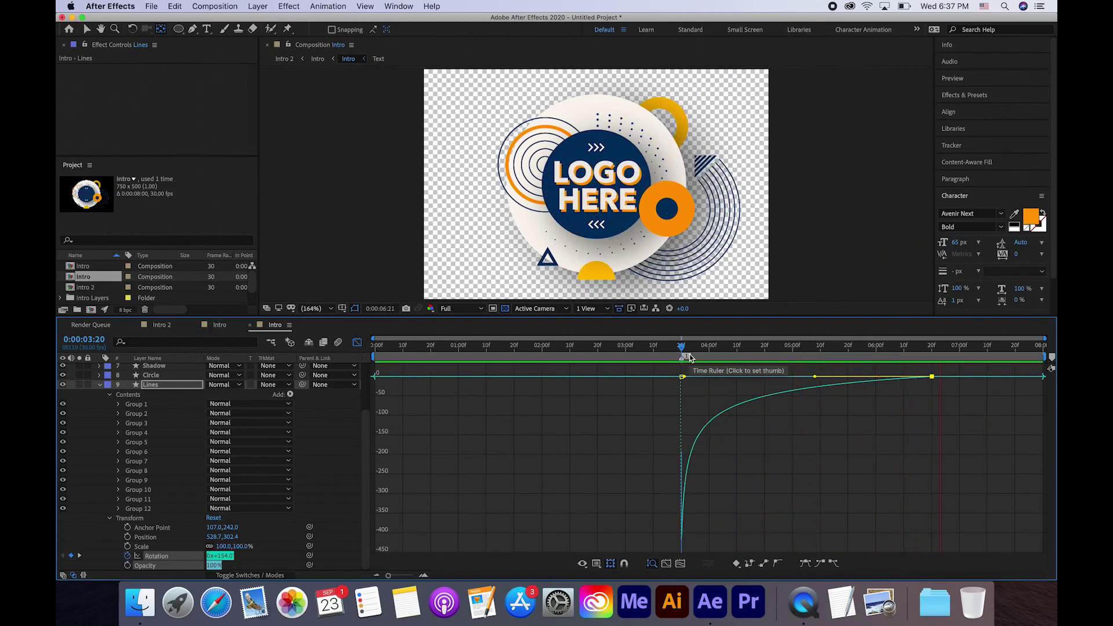
- Return to the keyframe view, move the Lines layer's ending Rotation keyframe to about 0:00:07:12, and preview the composition's animation
left_click(357, 342)
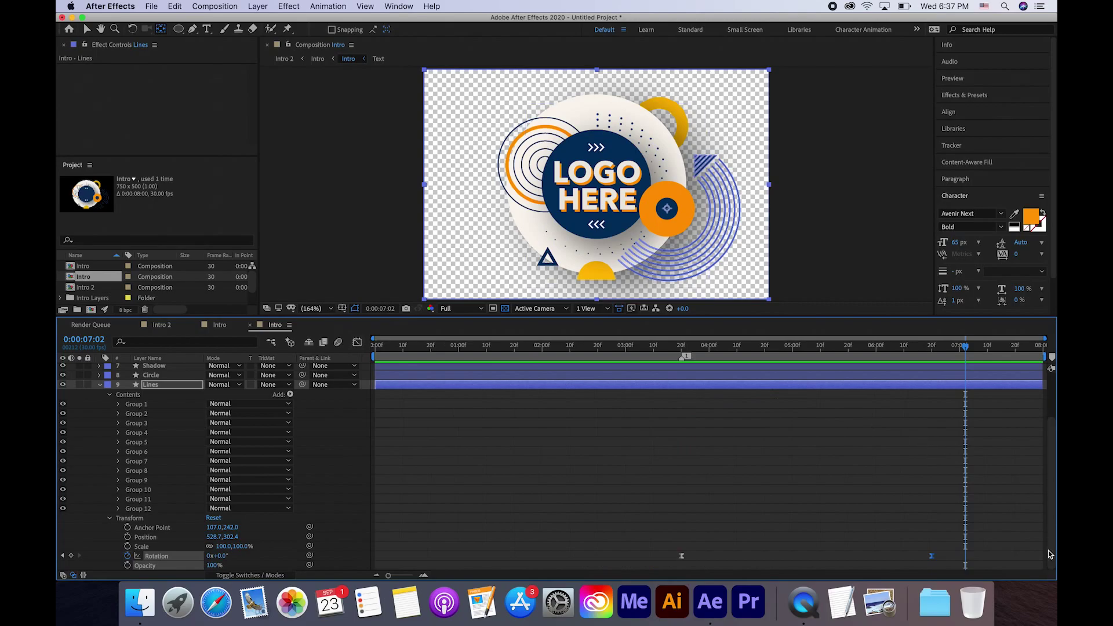
left_click_drag(933, 556, 995, 556)
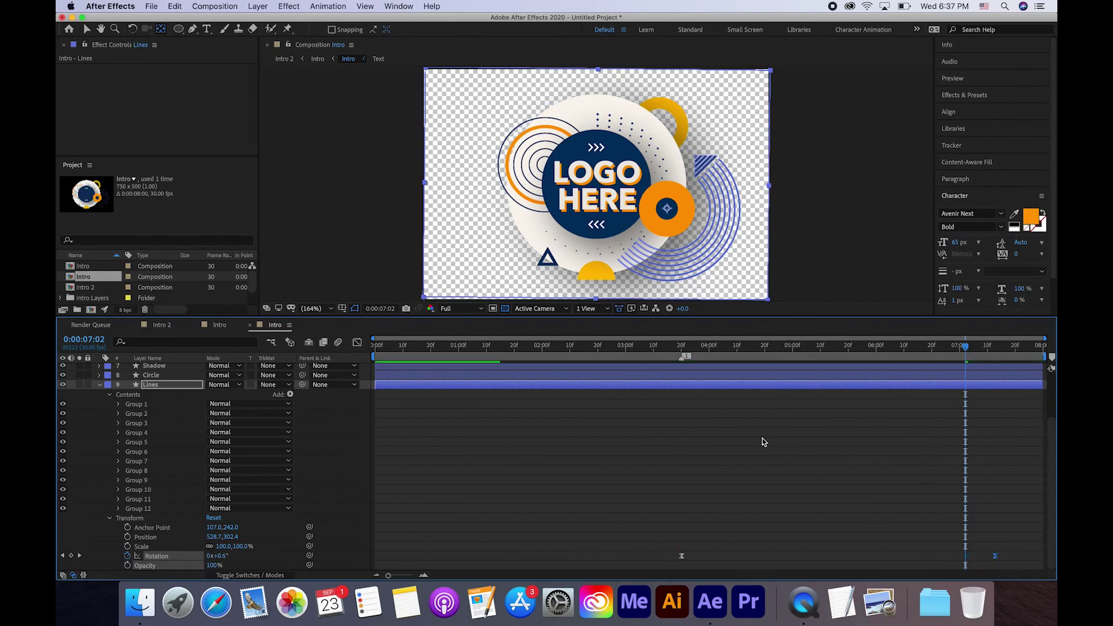
left_click(715, 460)
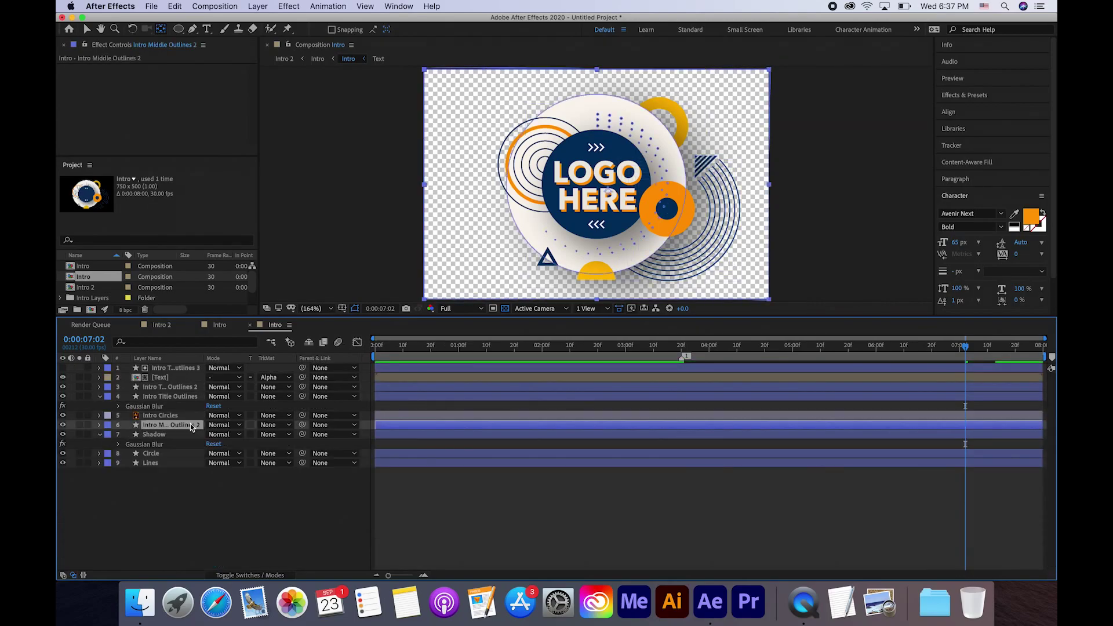
left_click(194, 464)
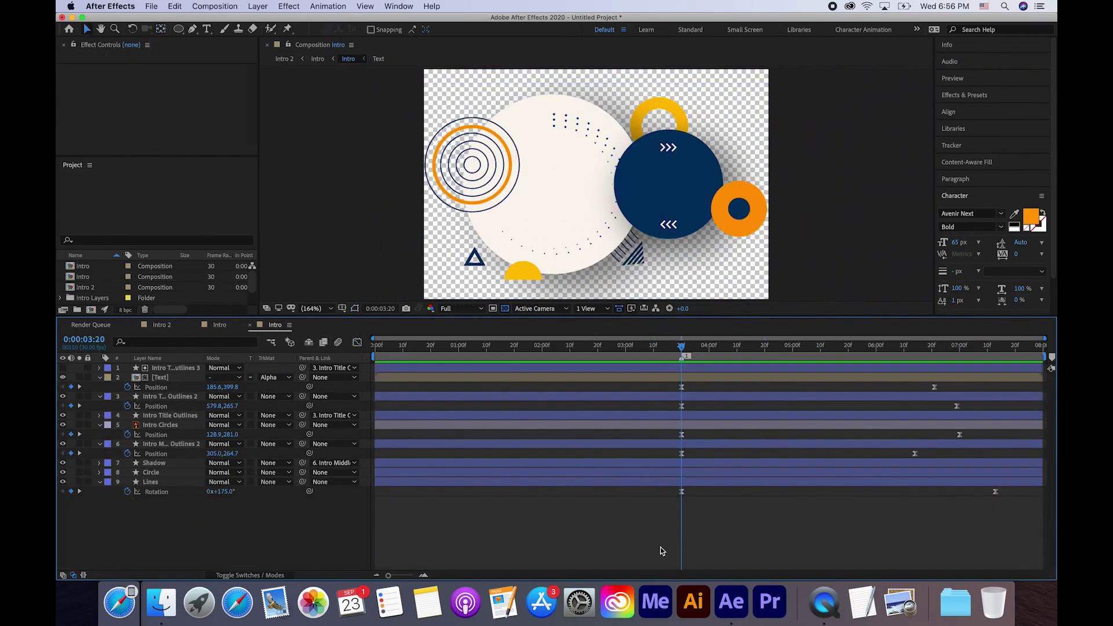
key("space")
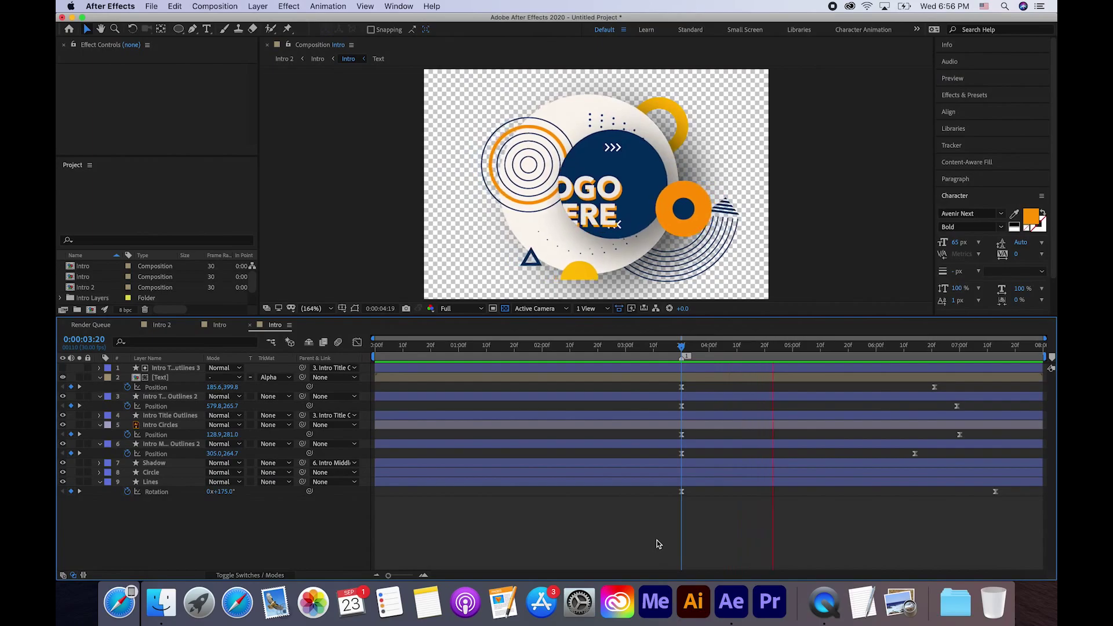
- Return to the Intro composition containing the geometric side shapes and preview the animation from 0:00:03:20 to about 0:00:07:05
left_click(213, 324)
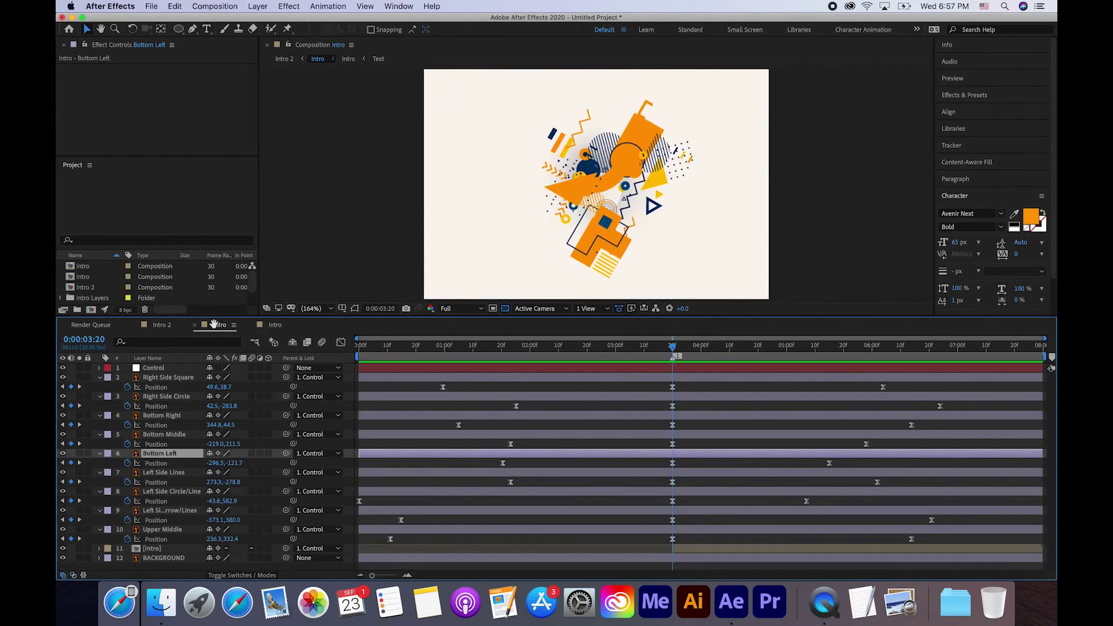
key("space")
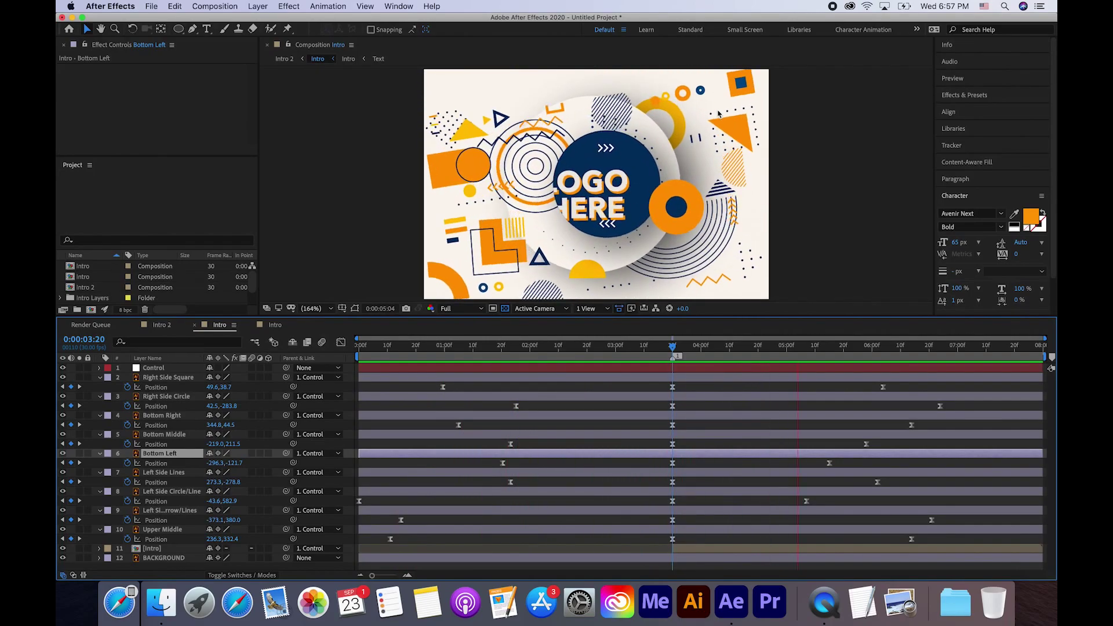
key("space")
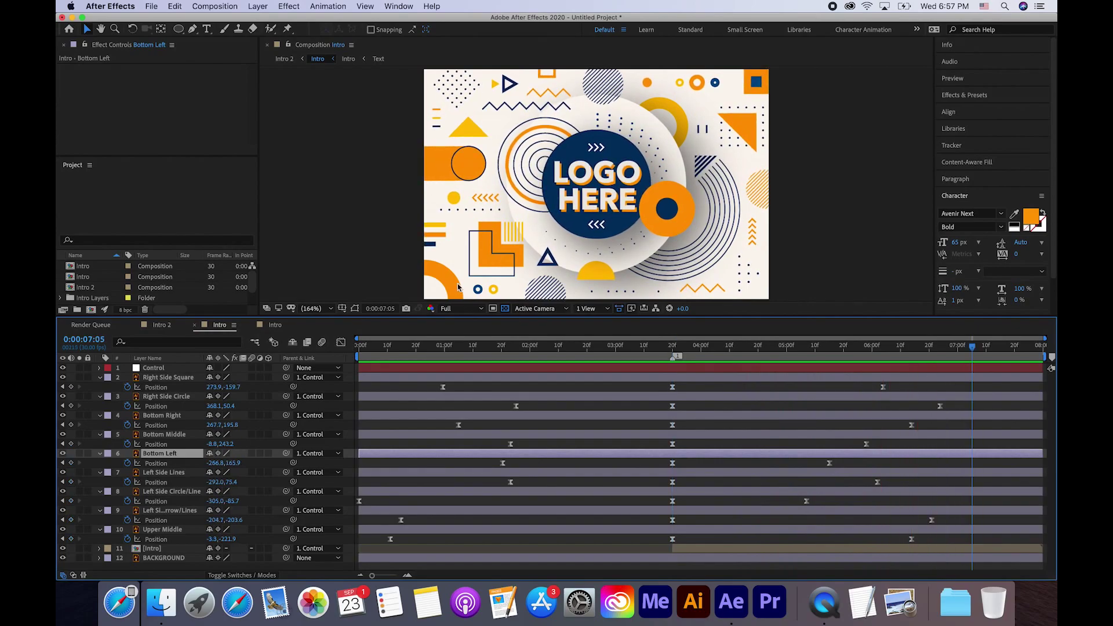
- Pre-compose the Bottom Left layer as Bottom Left Comp 1, leaving all attributes in Intro, and open the new composition
left_click(494, 252)
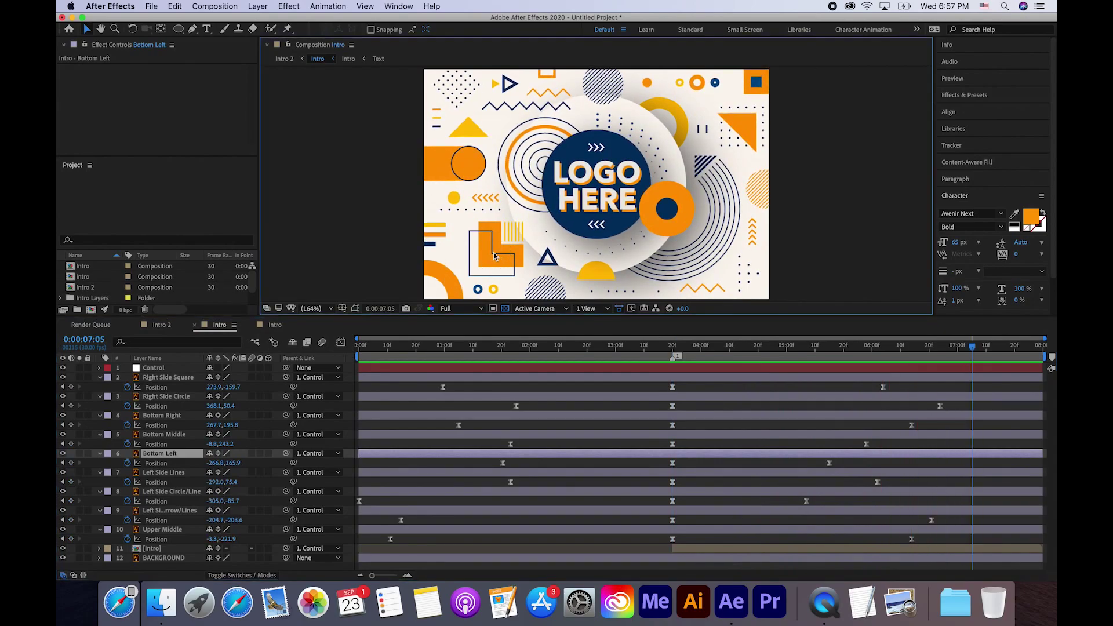
right_click(446, 453)
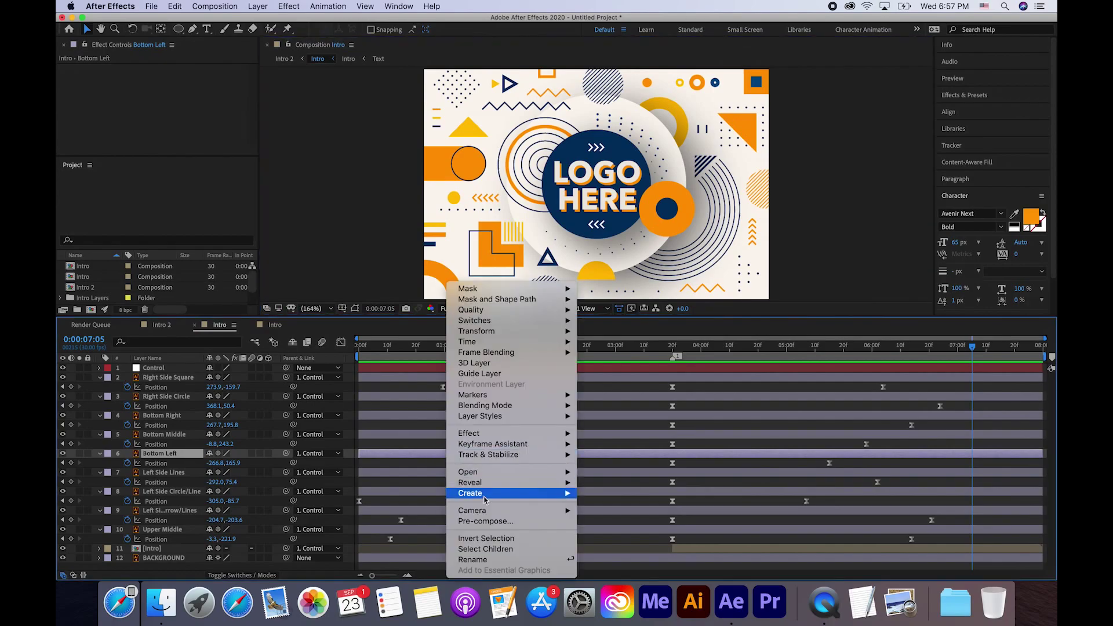
left_click(487, 522)
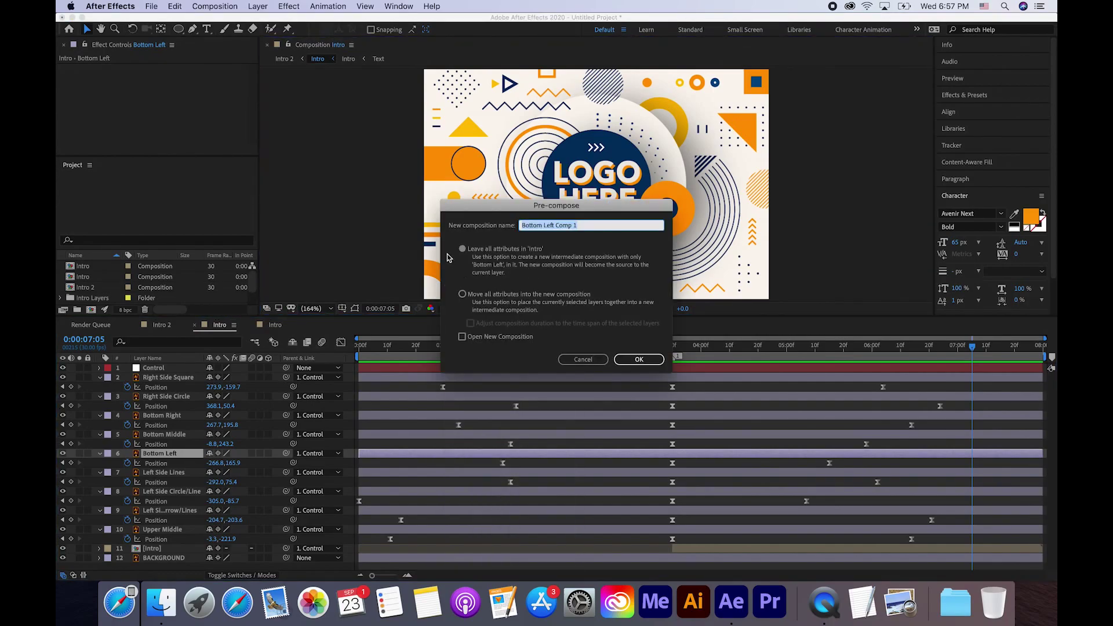
left_click(638, 358)
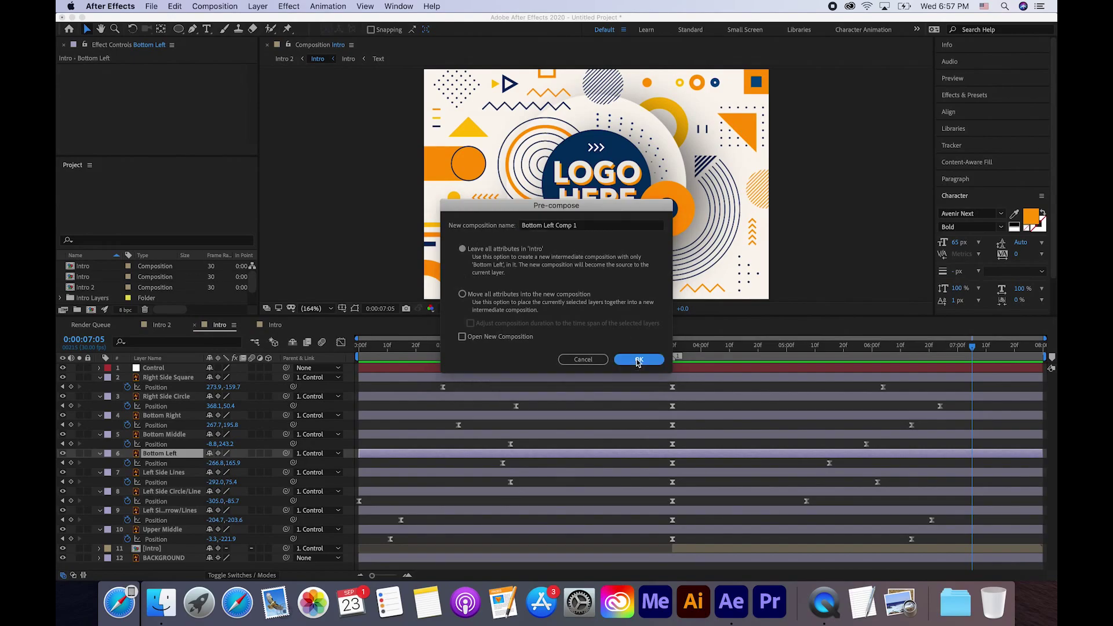
double_click(186, 453)
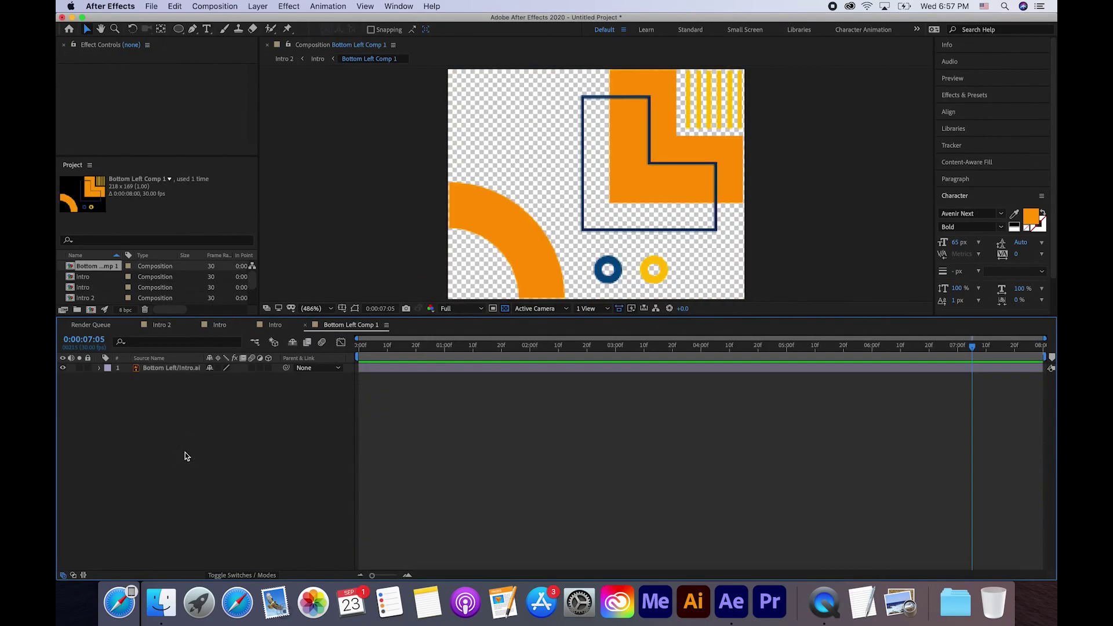
- Enlarge the Bottom Left Comp 1 composition to 317 × 246 px with the aspect ratio locked
left_click(199, 8)
left_click(209, 38)
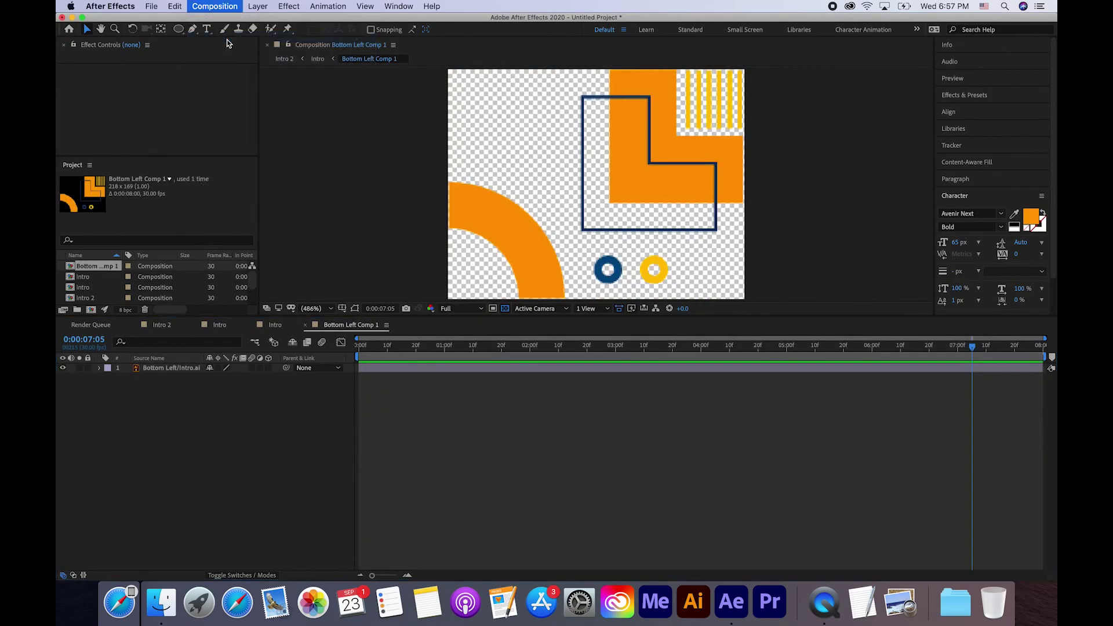
left_click_drag(246, 169, 306, 172)
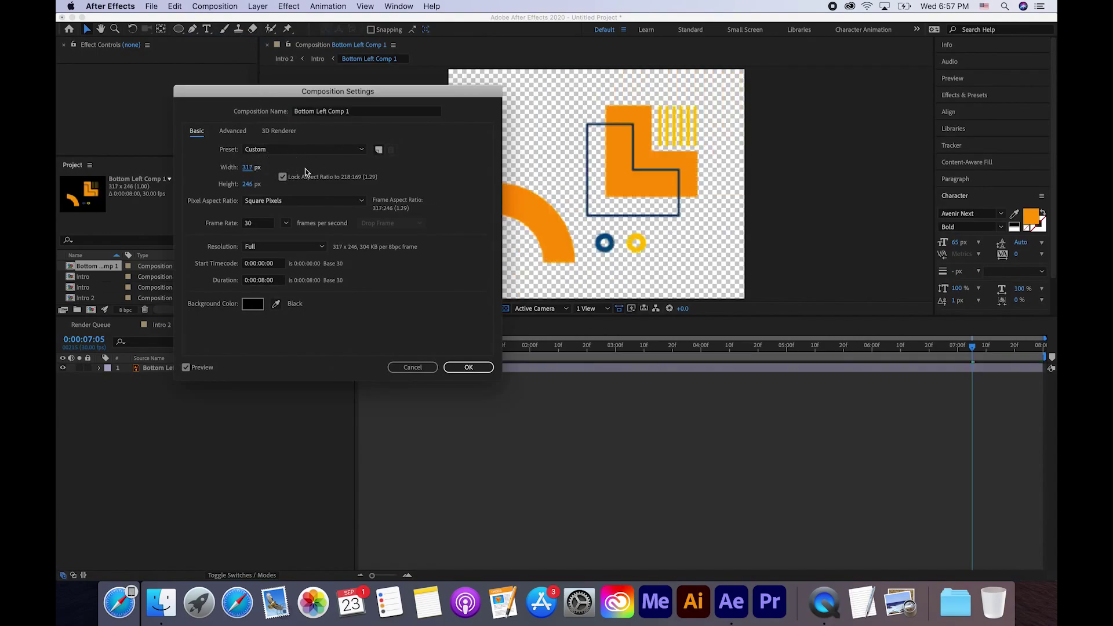
left_click(456, 368)
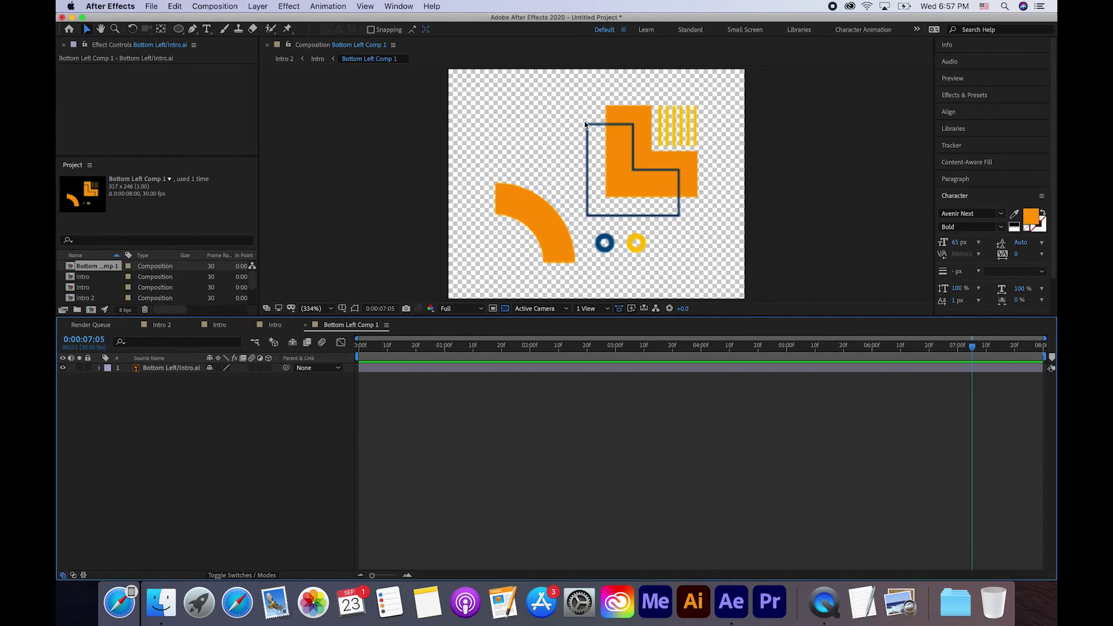
- Create shapes from the Bottom Left vector layer and delete the original Illustrator layer
right_click(165, 367)
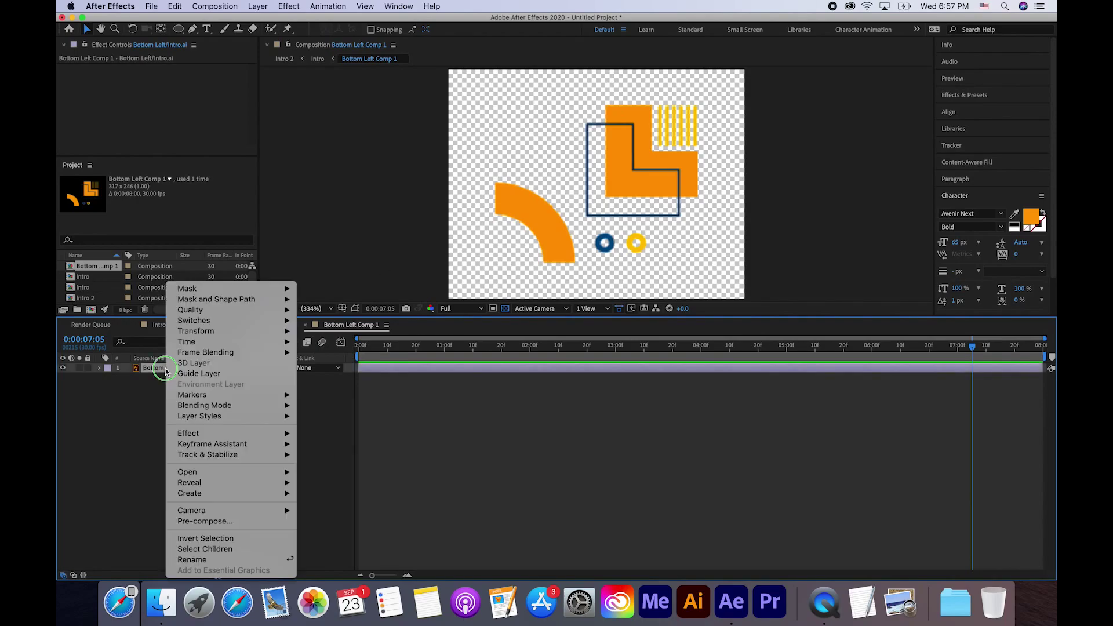
mouse_move(226, 493)
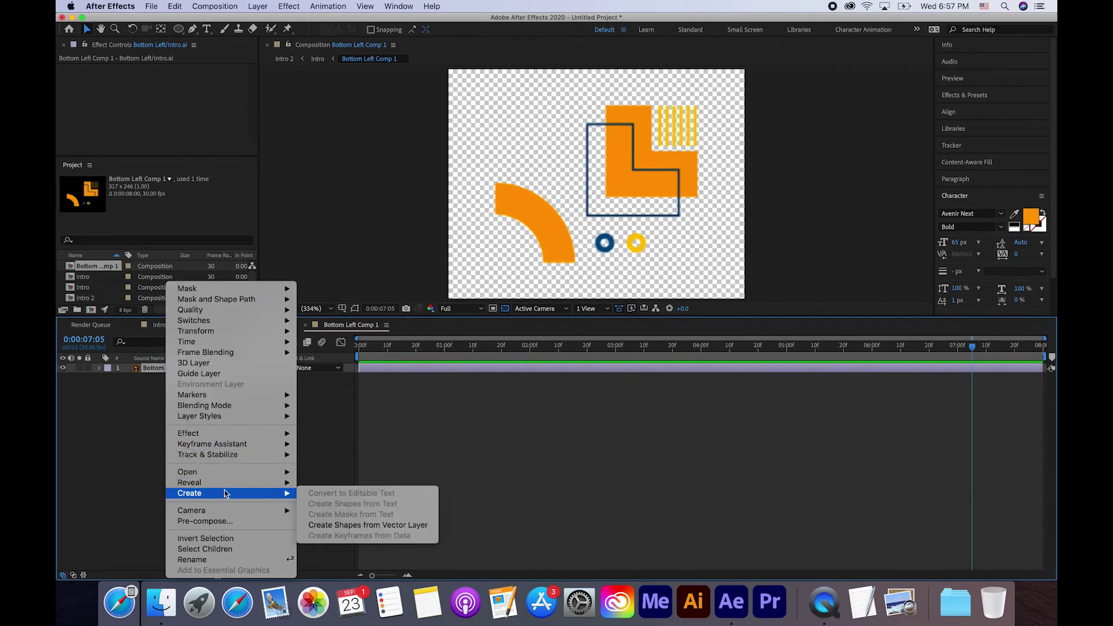
left_click(323, 523)
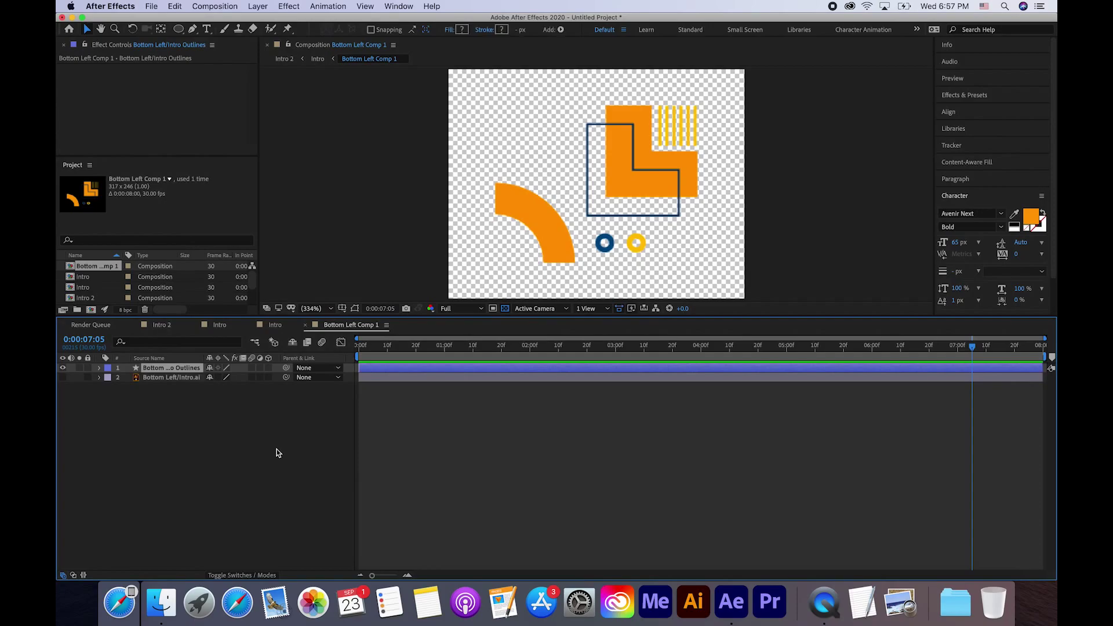
left_click(193, 378)
key("Delete")
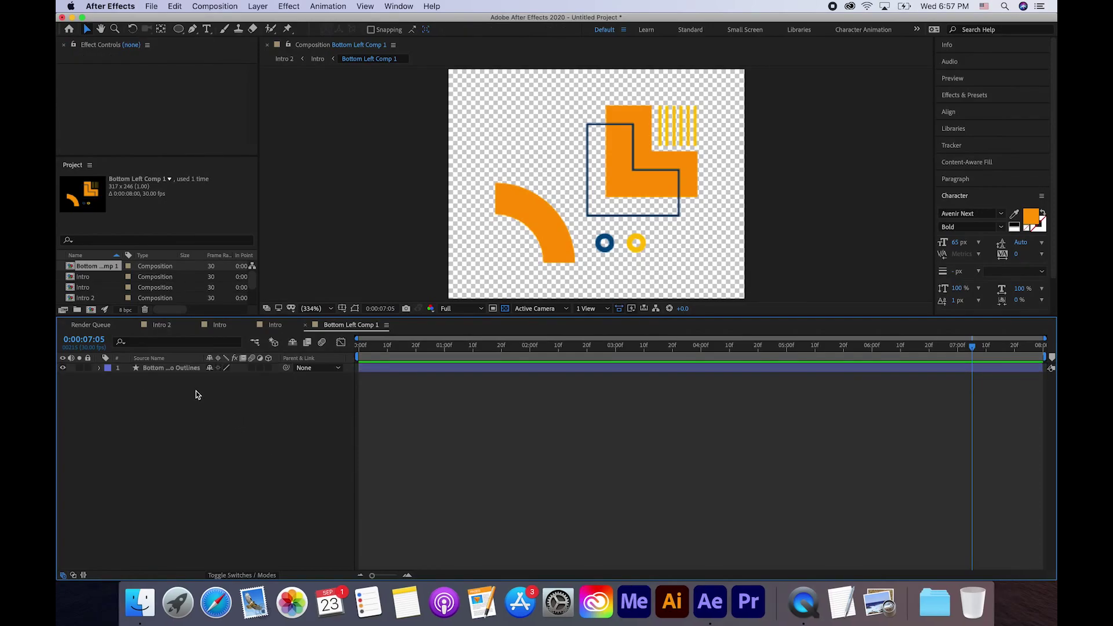
- Trace the six corners of the navy L-shaped outline with the Pen tool on a new shape layer
key("g")
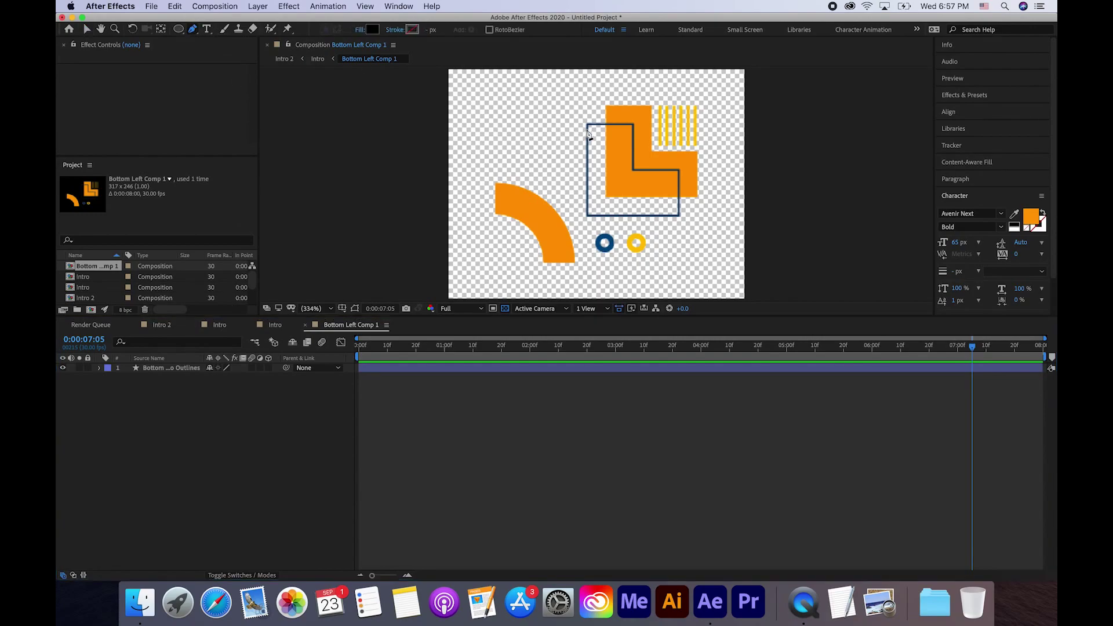
left_click(588, 125)
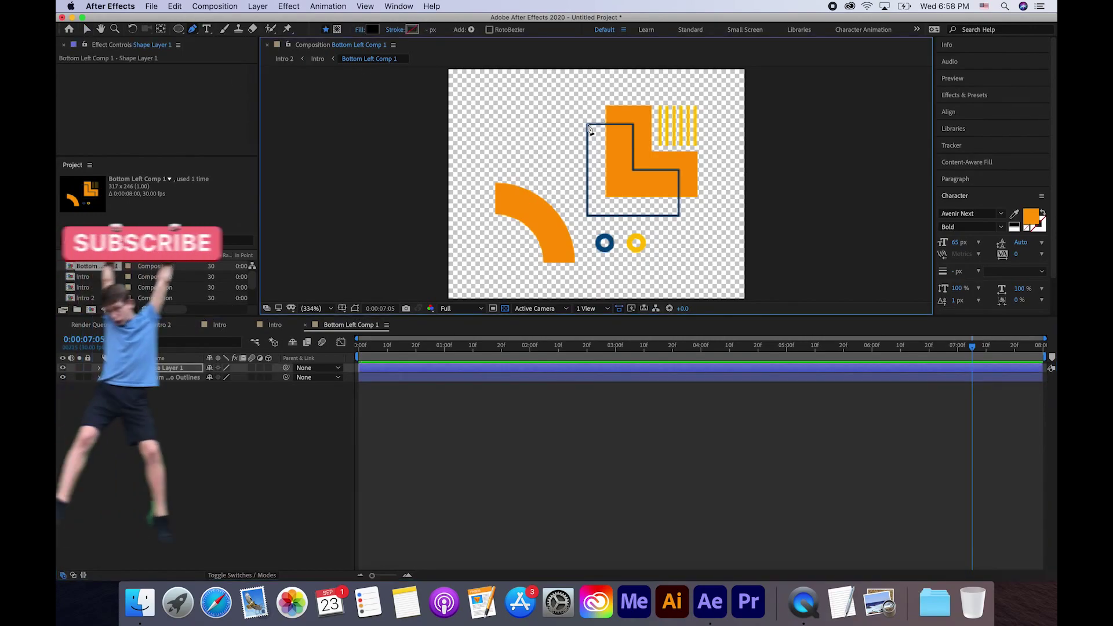
left_click(588, 215)
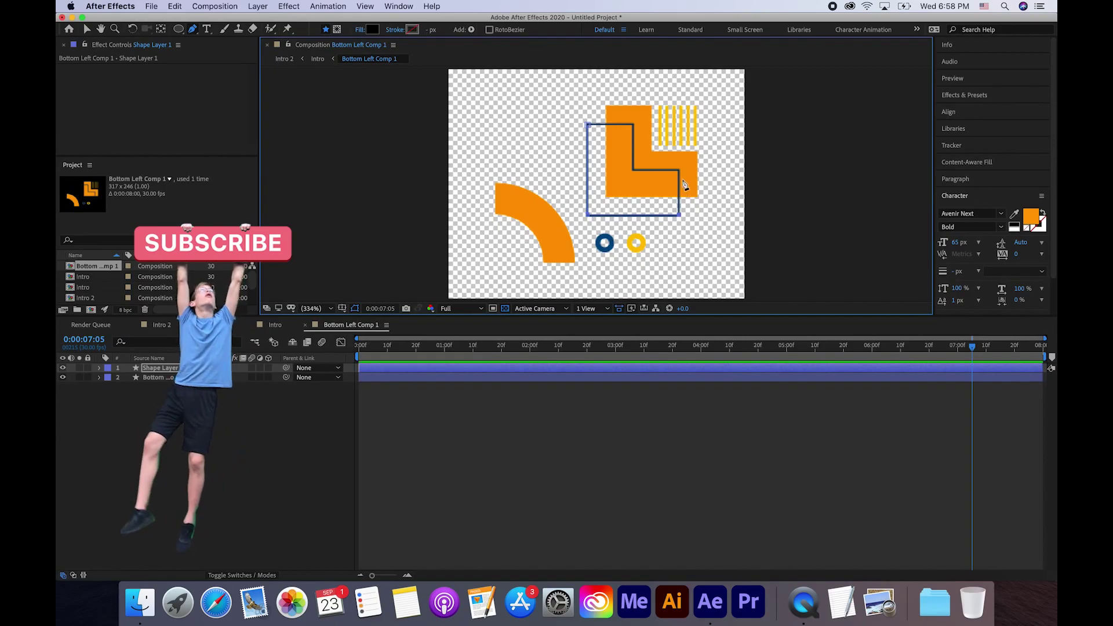
left_click(678, 215)
left_click(678, 170)
left_click(633, 170)
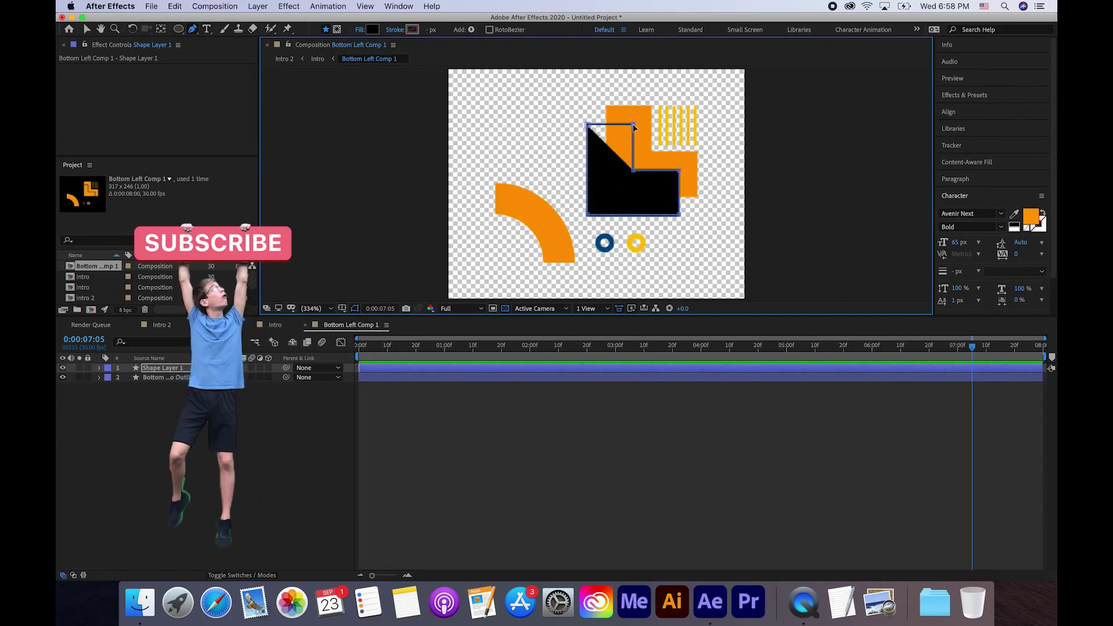
left_click(633, 124)
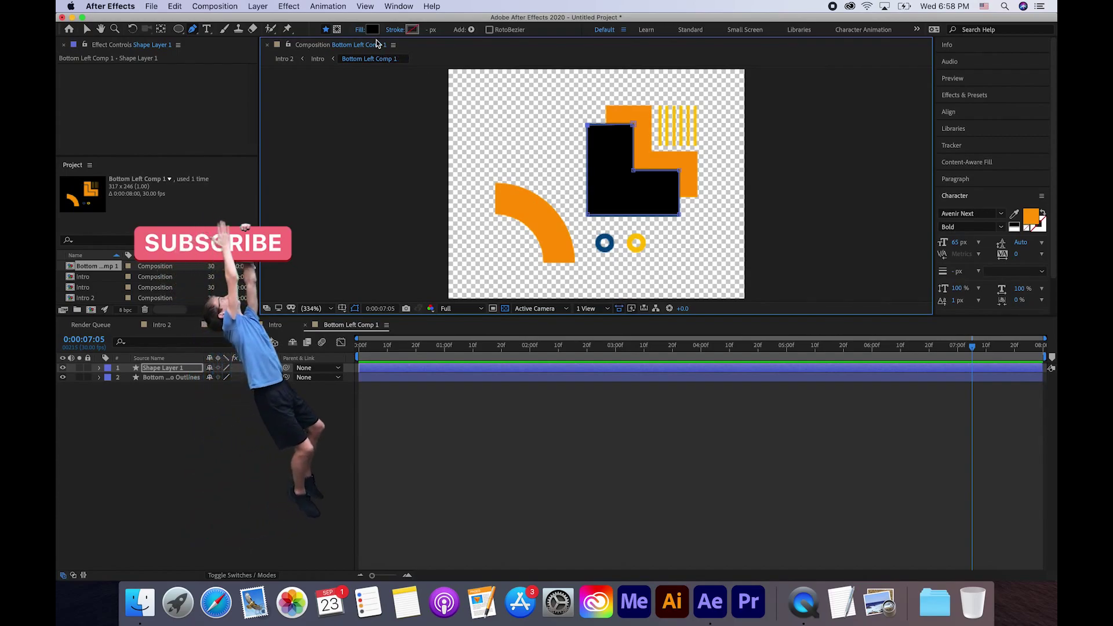
- Set the traced L shape's fill to None and its stroke to a solid colour
left_click(361, 29)
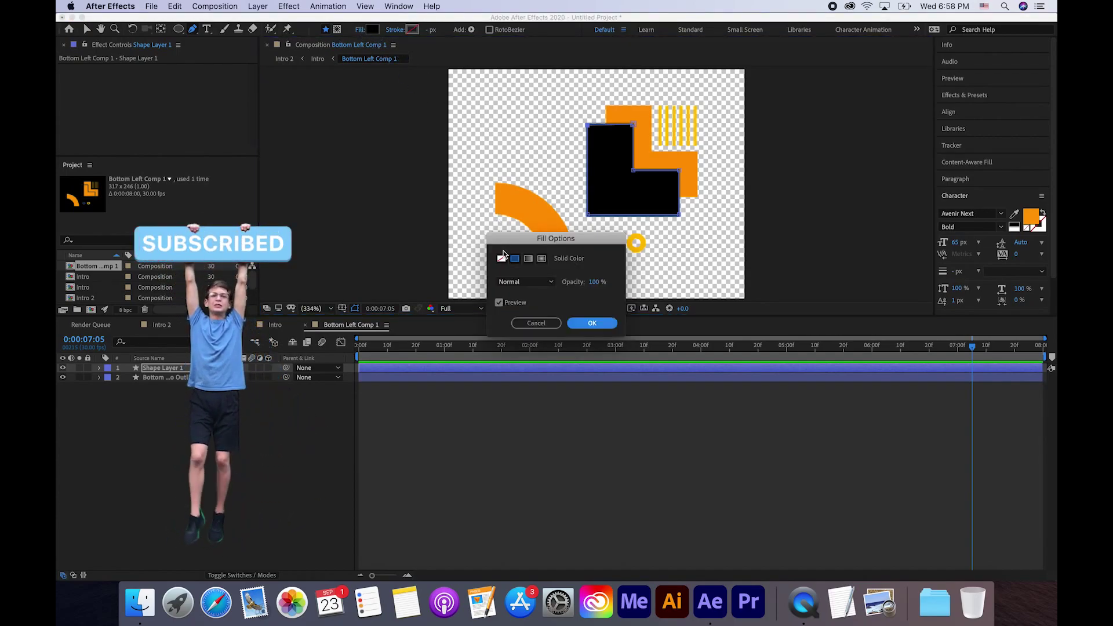
left_click(502, 258)
left_click(591, 323)
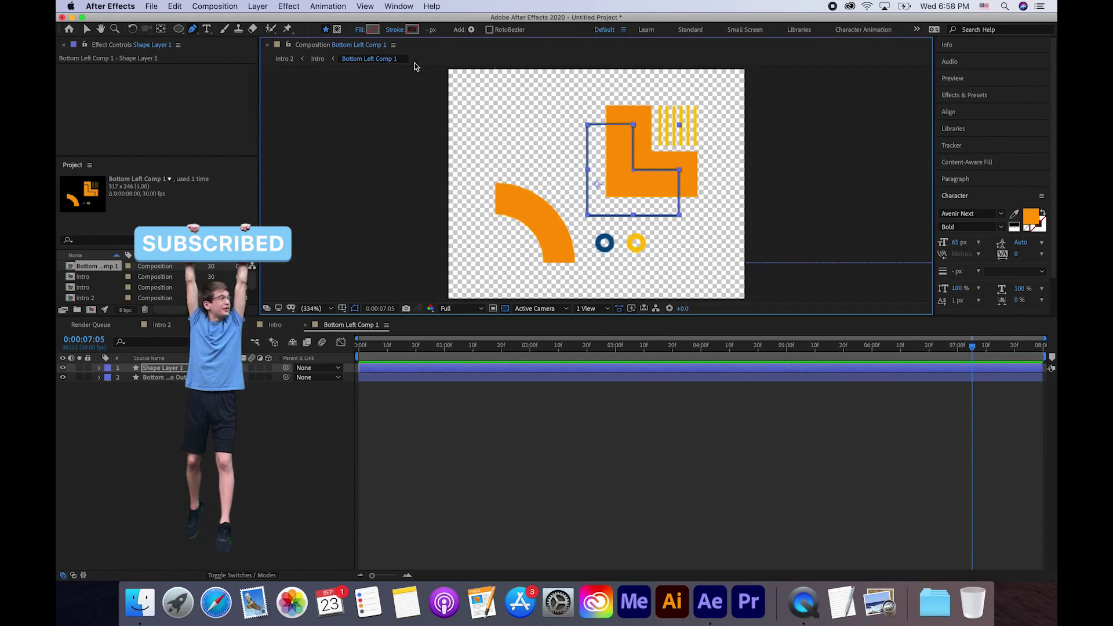
left_click(395, 30)
left_click(515, 259)
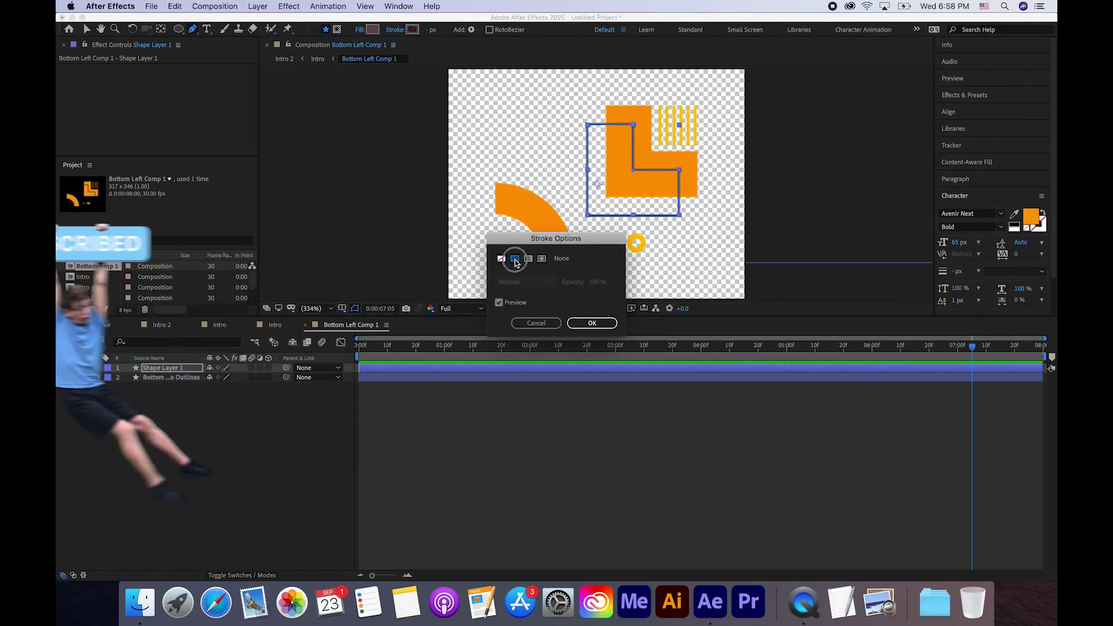
left_click(604, 325)
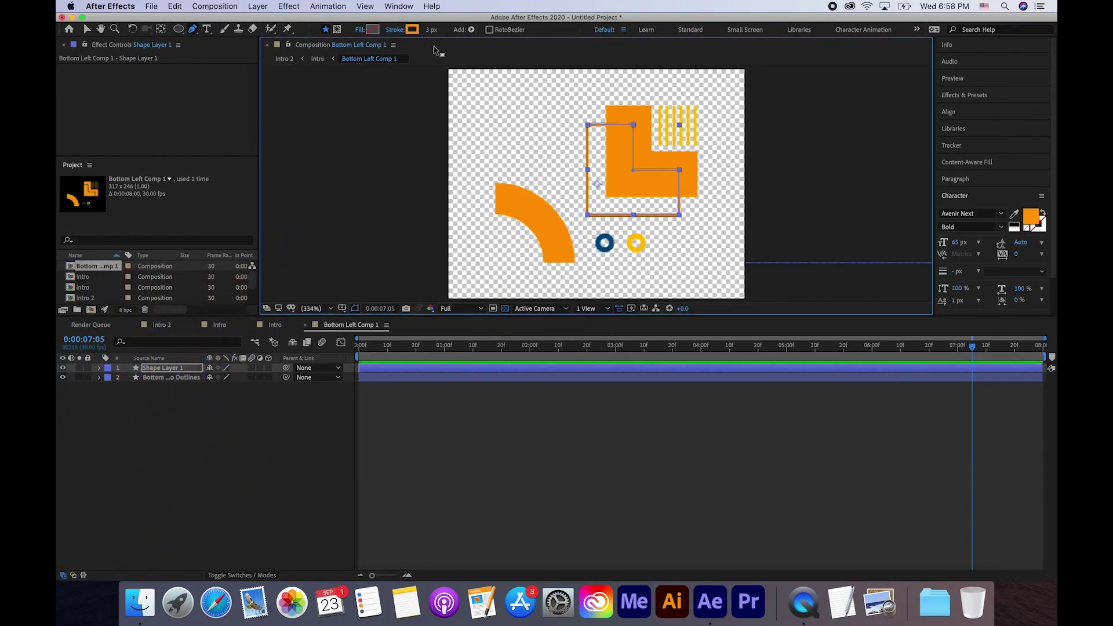
- Change the traced L shape's stroke from orange to a near-black colour and deselect the shape
left_click(413, 29)
left_click_drag(471, 360, 379, 535)
left_click(648, 329)
left_click(597, 397)
key("v")
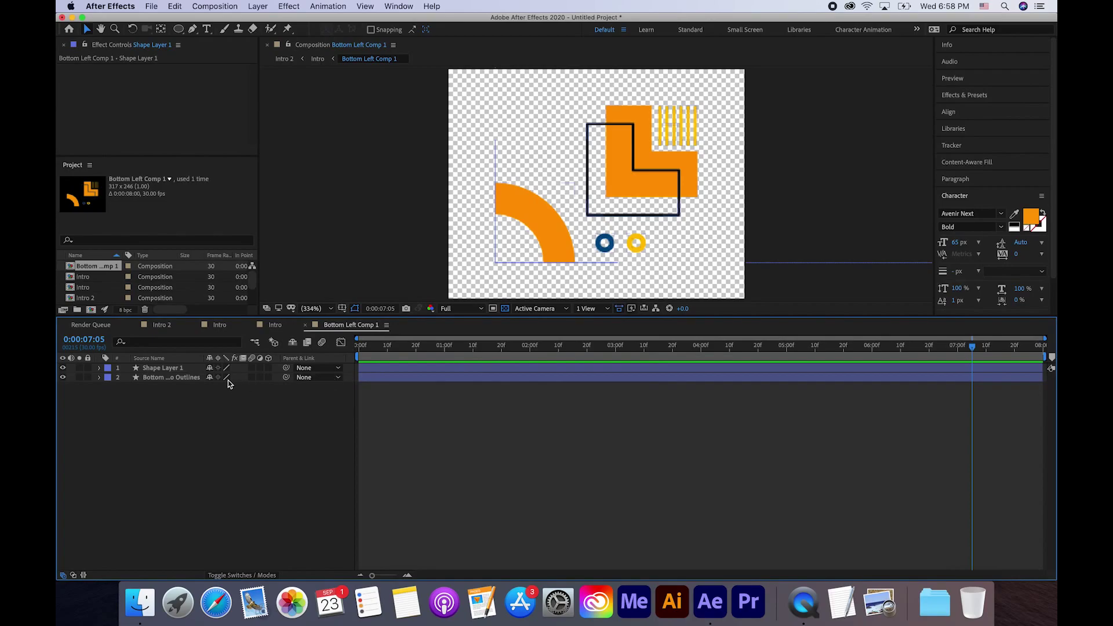
- Hide the traced shape layer, delete the original L outline (Group 10) from the Outlines layer's contents, and show the traced layer again
left_click(189, 381)
left_click(63, 369)
left_click(97, 377)
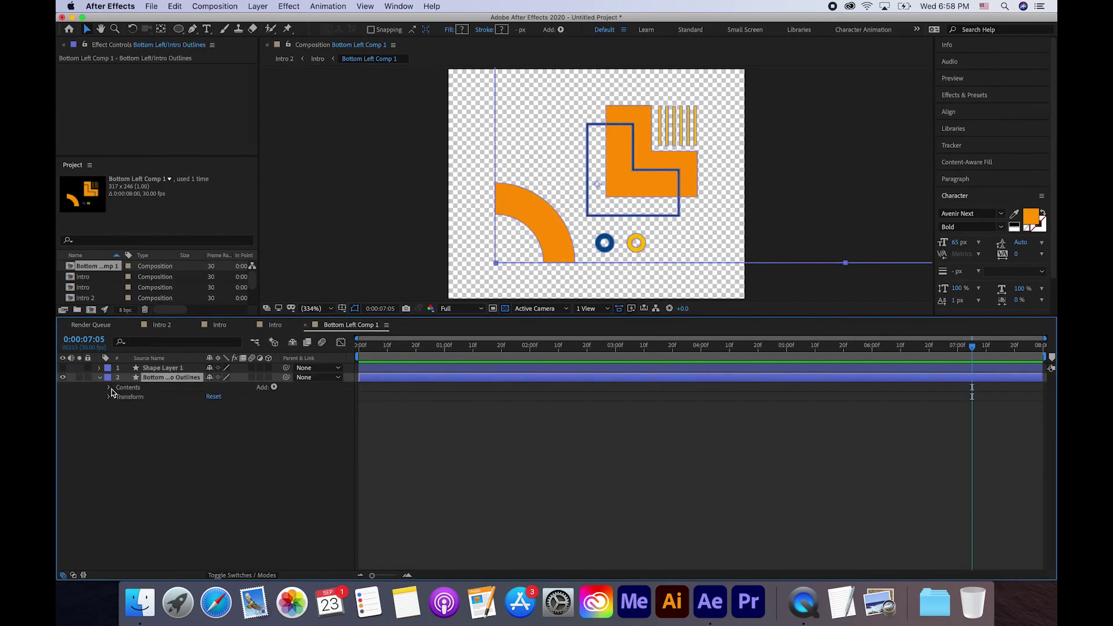
left_click(110, 387)
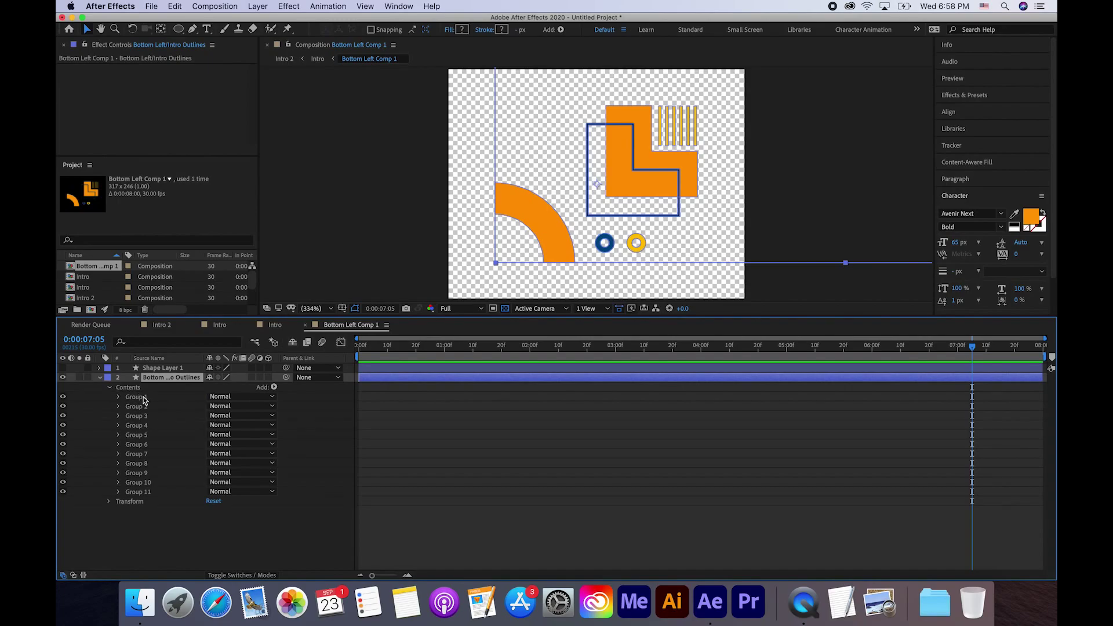
left_click(146, 398)
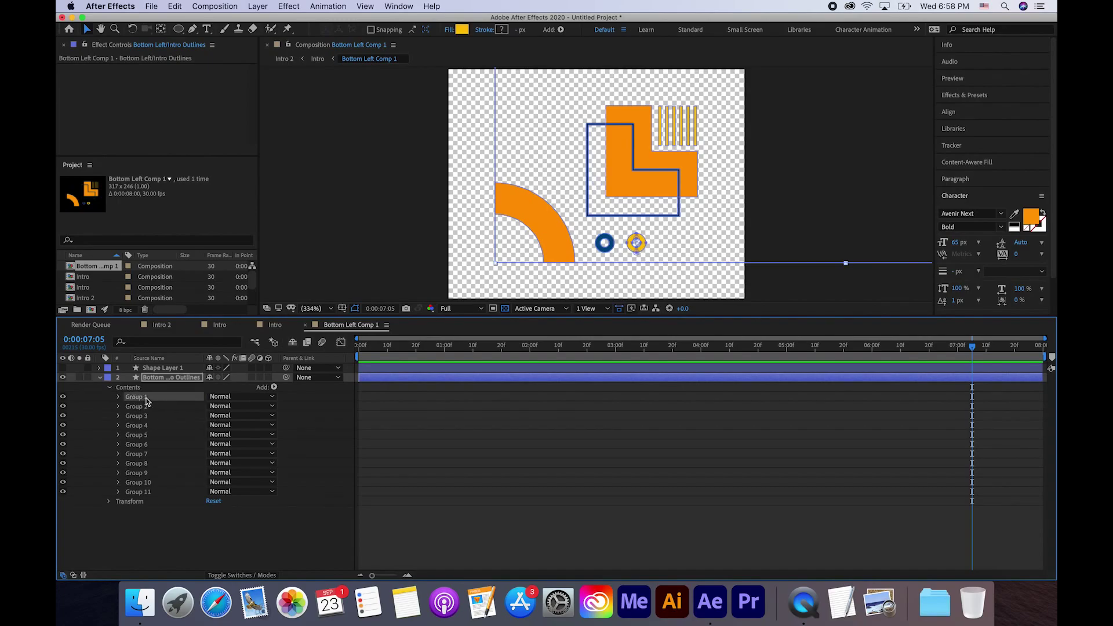
left_click(145, 492)
left_click(145, 484)
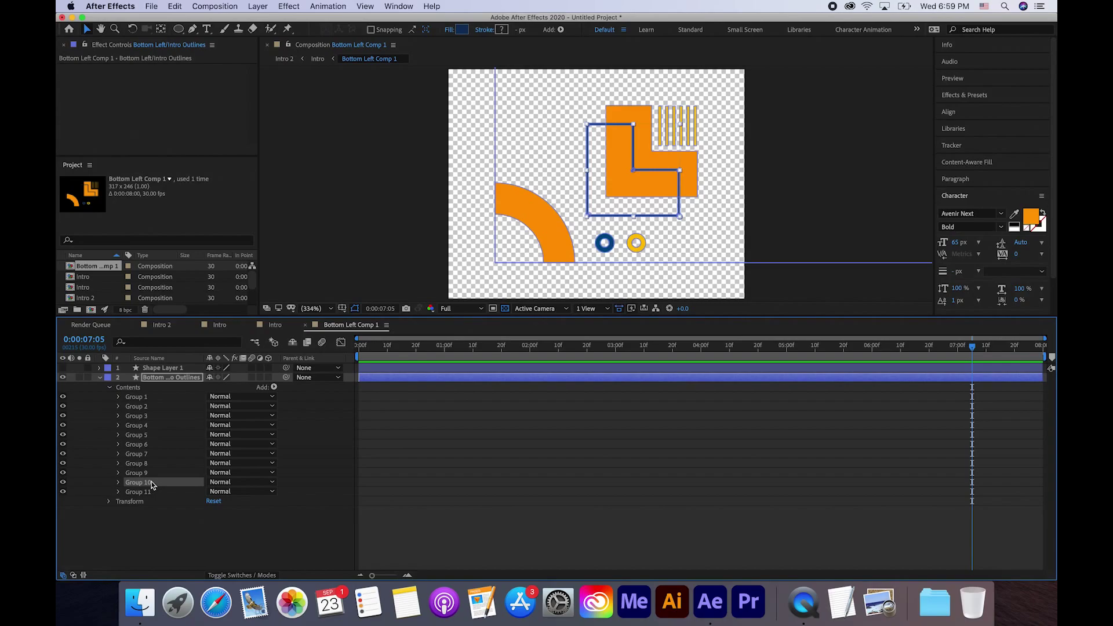
key("Delete")
left_click(99, 378)
left_click(64, 369)
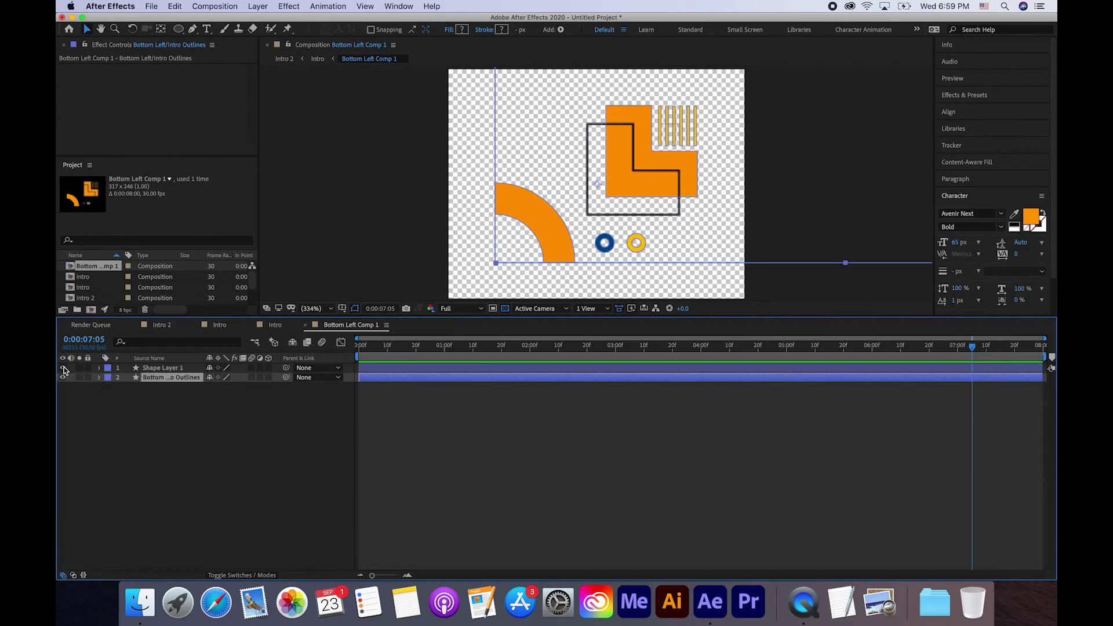
- With the Outlines layer hidden, add Trim Paths to the traced L-shape layer and move the current time to 0:00:03:20
left_click(63, 378)
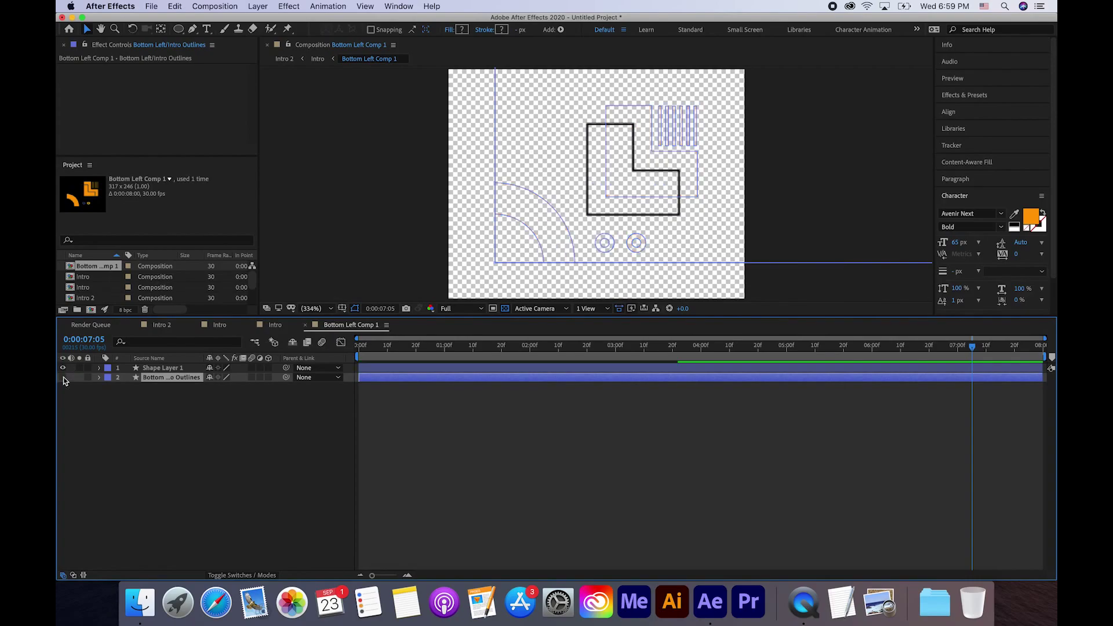
left_click(99, 368)
left_click(272, 378)
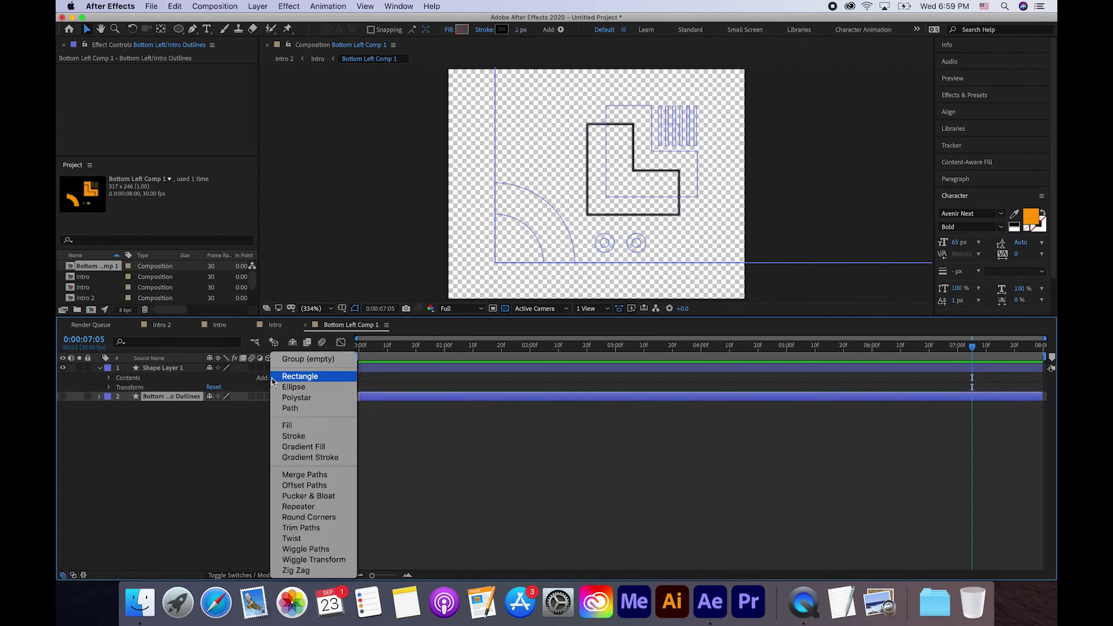
left_click(306, 527)
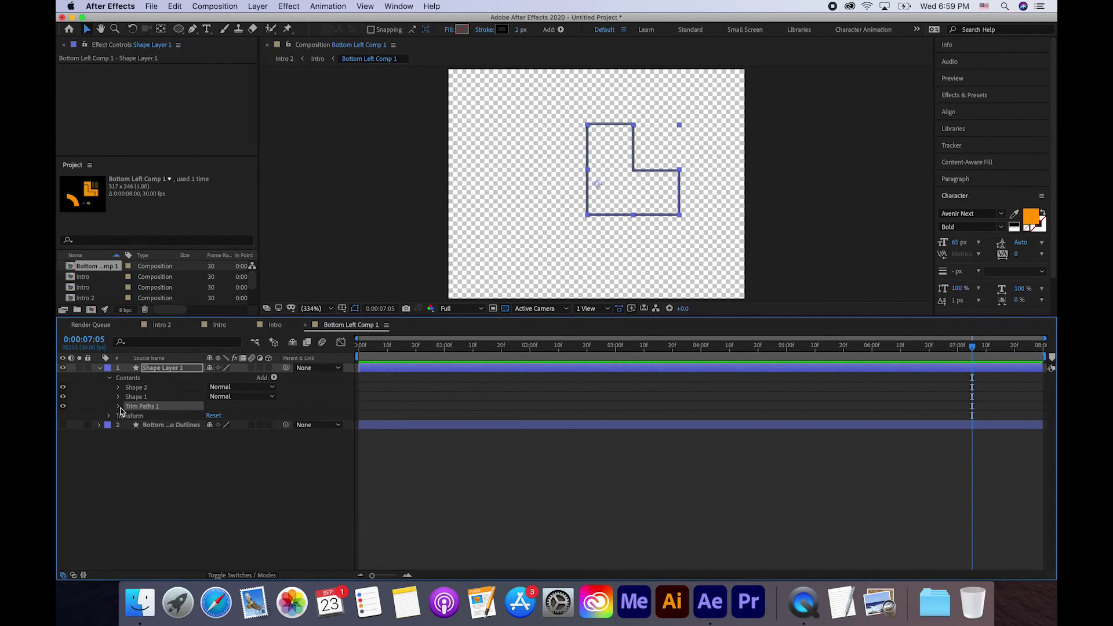
left_click(119, 407)
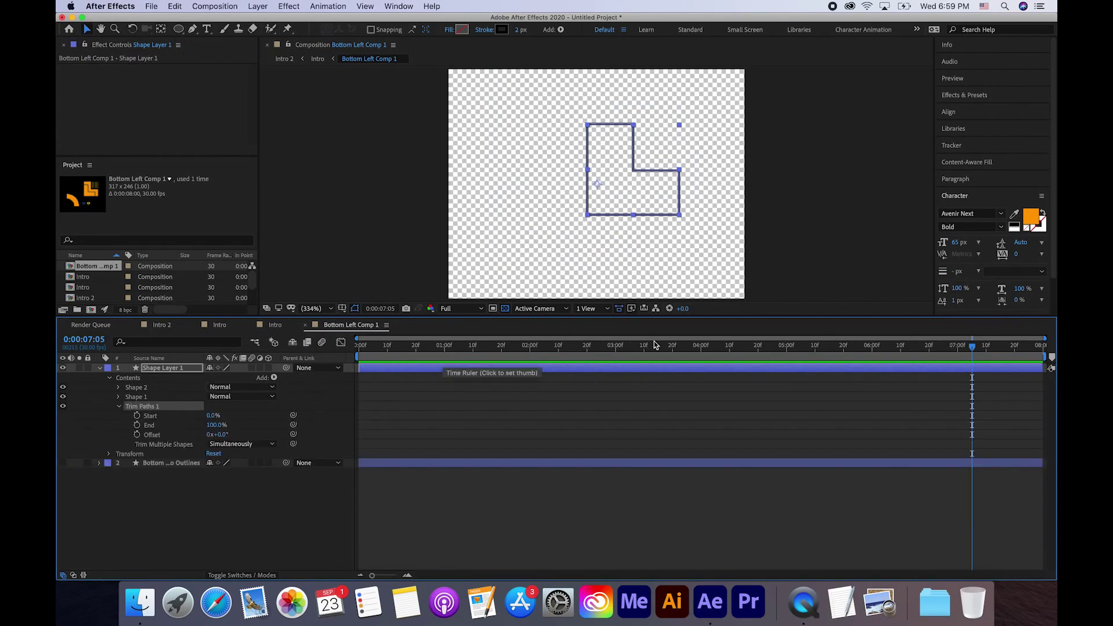
left_click_drag(692, 346, 672, 346)
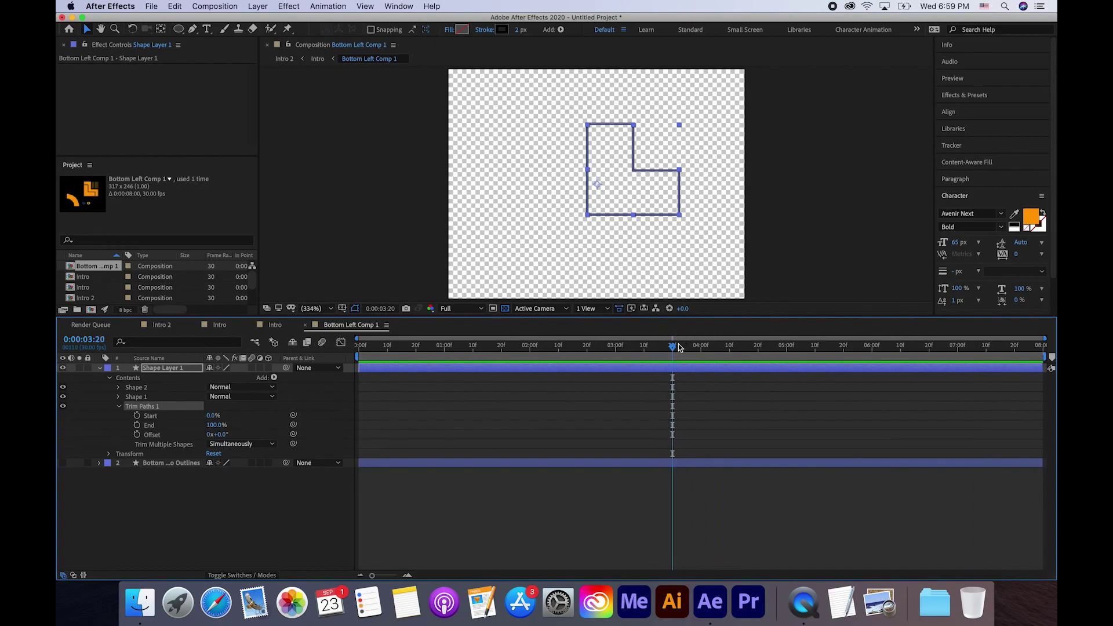
- Keyframe the L outline's Trim Paths Start at 0% at the composition start and near 0:00:07:00, and 100% at 0:00:03:20
left_click_drag(672, 346, 952, 351)
left_click(63, 415)
key("Home")
left_click(78, 416)
left_click_drag(214, 415, 275, 411)
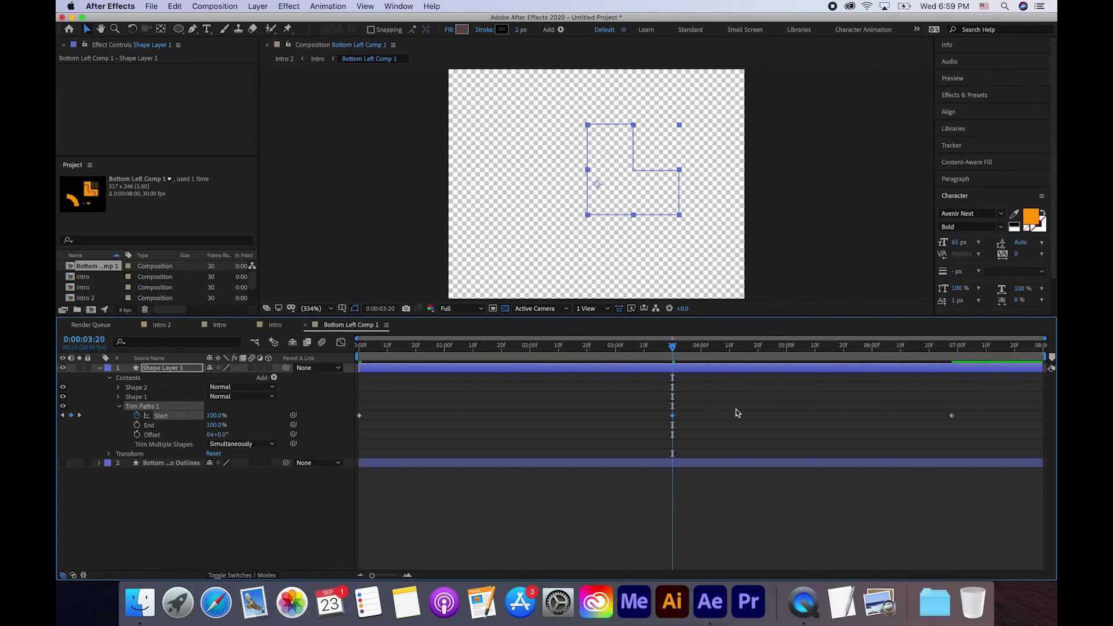
- Ease the Trim Paths Start keyframes, shape the speed graph so motion after 0:00:03:20 starts fast and slows gradually, and preview the line draw-on
left_click_drag(964, 410, 355, 430)
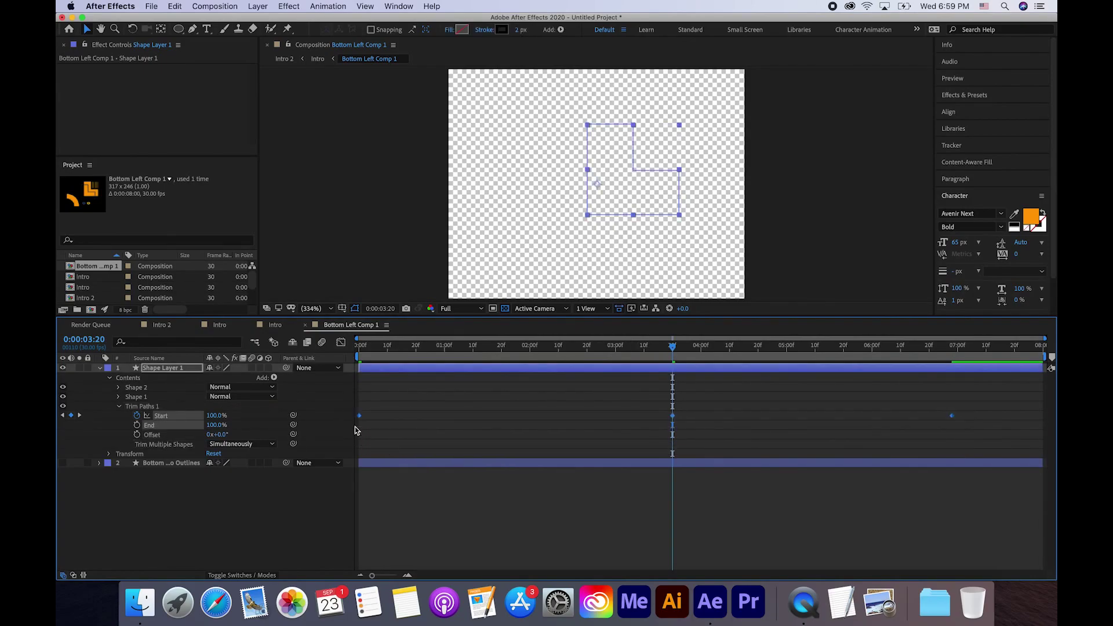
left_click(341, 342)
left_click_drag(690, 447, 671, 456)
left_click_drag(991, 432, 813, 457)
left_click_drag(814, 381, 841, 379)
left_click_drag(674, 348, 354, 347)
key("space")
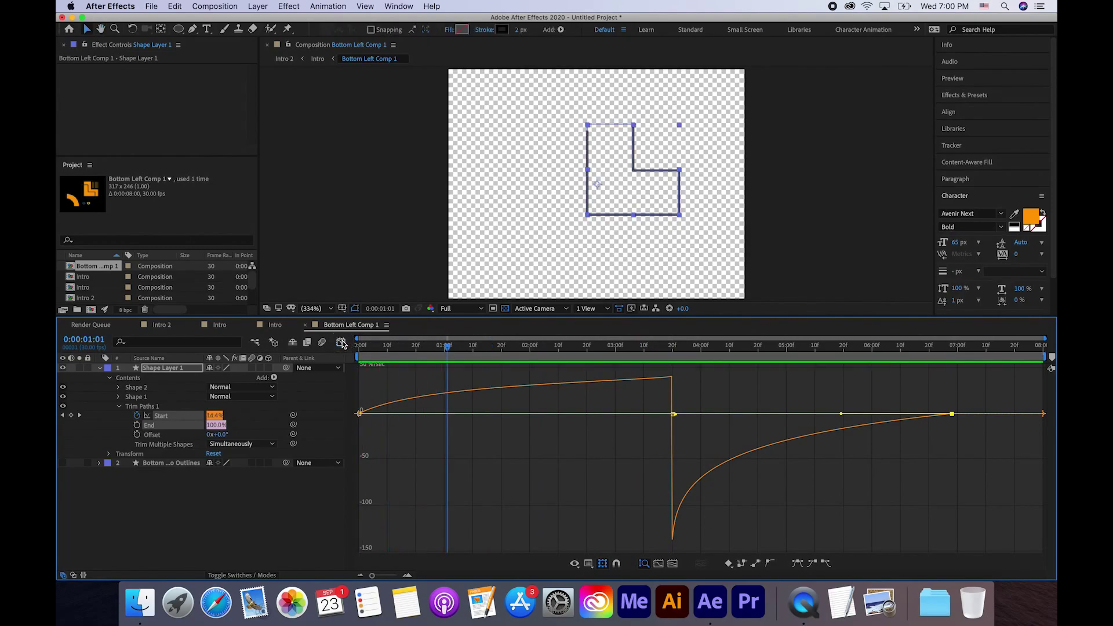
left_click(341, 342)
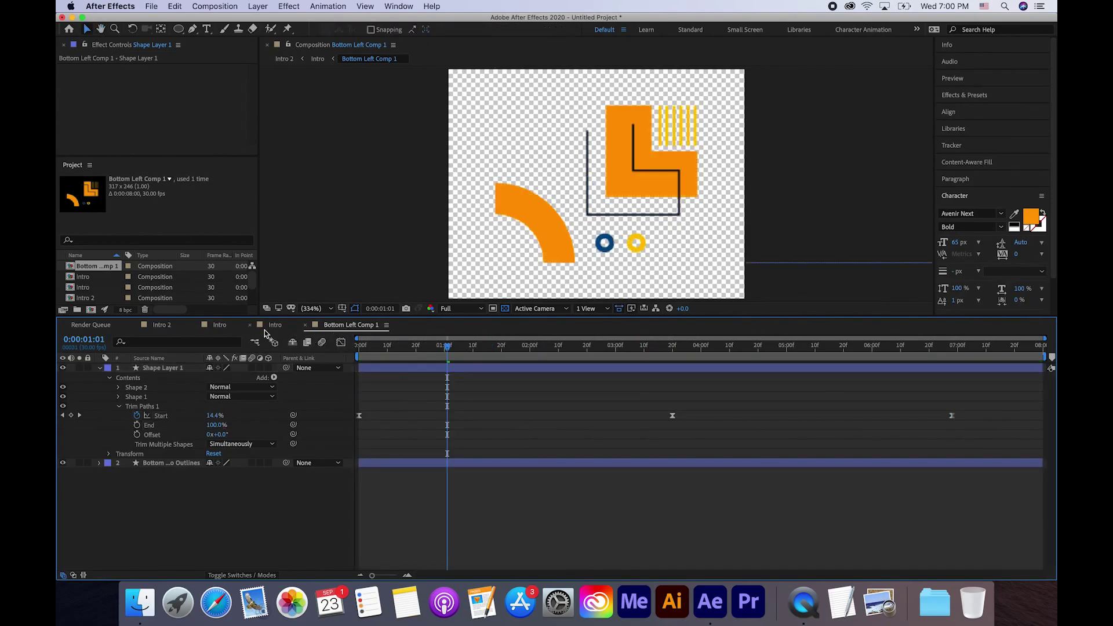
- Return to the main Intro composition and preview the L line draw-on together with the spreading shapes
left_click(219, 326)
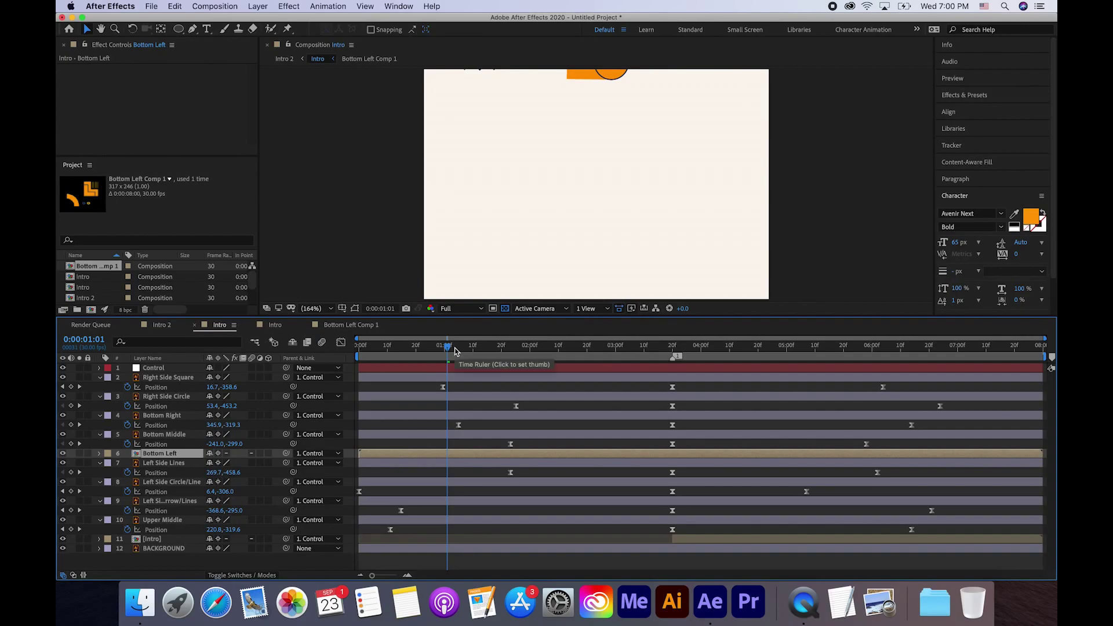
left_click_drag(447, 346, 757, 351)
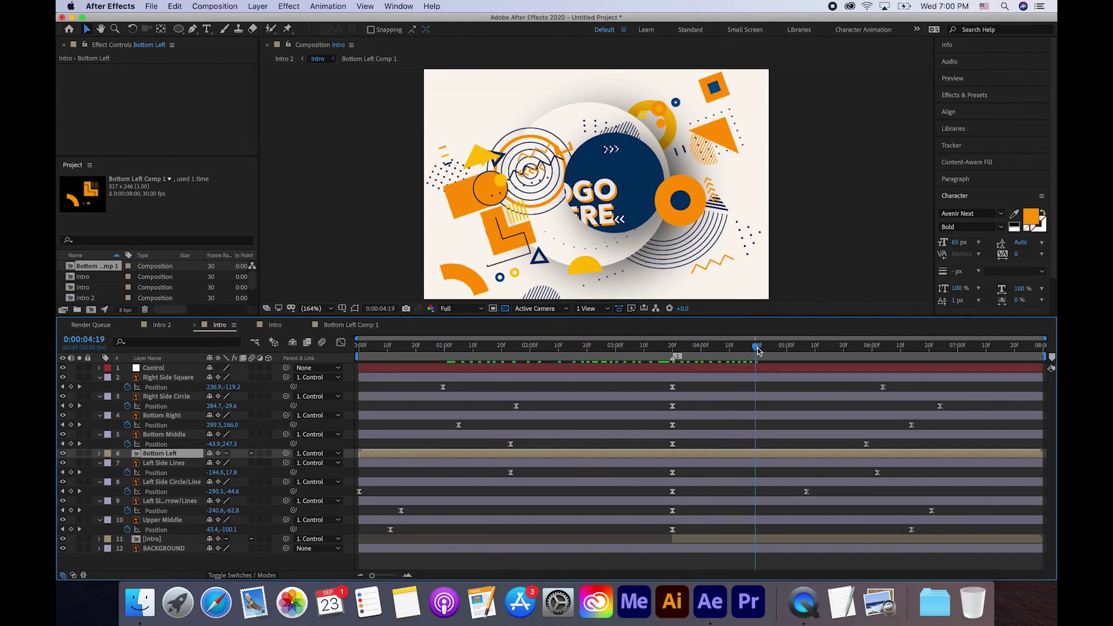
key("space")
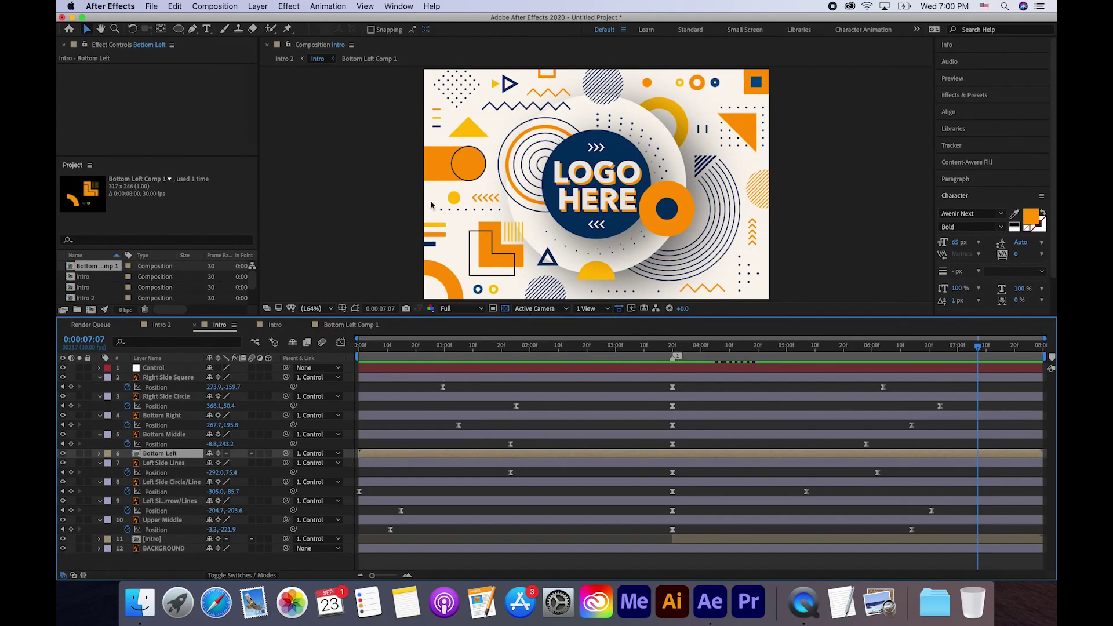
- Pre-compose the Left Side Circle/Line layer as Left Side Circle/Line Comp 1
key("super+shift+a")
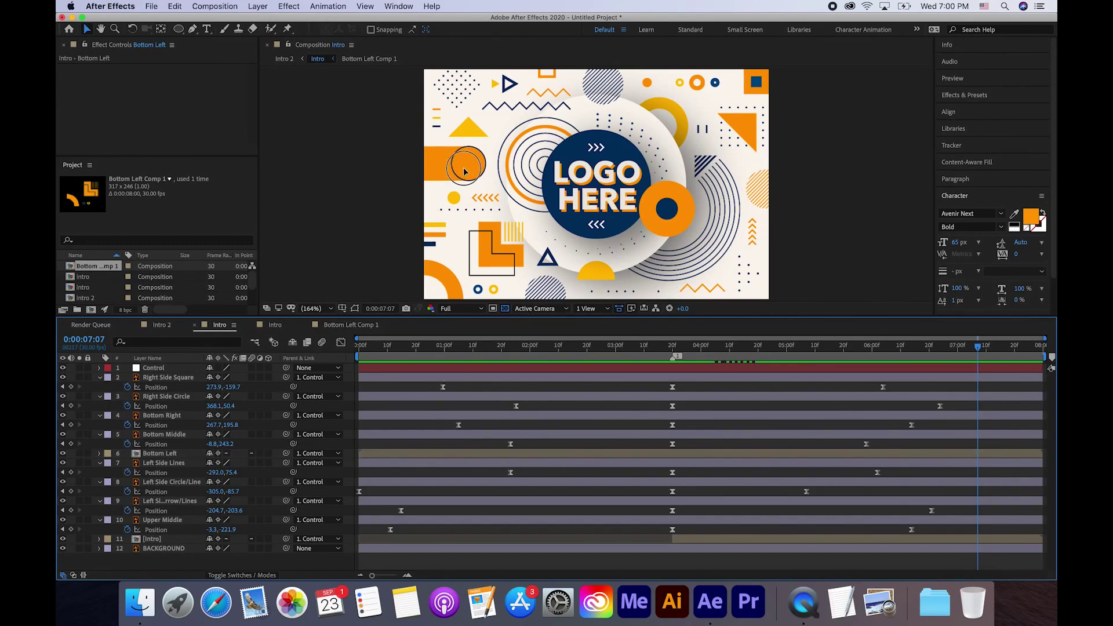
left_click(464, 171)
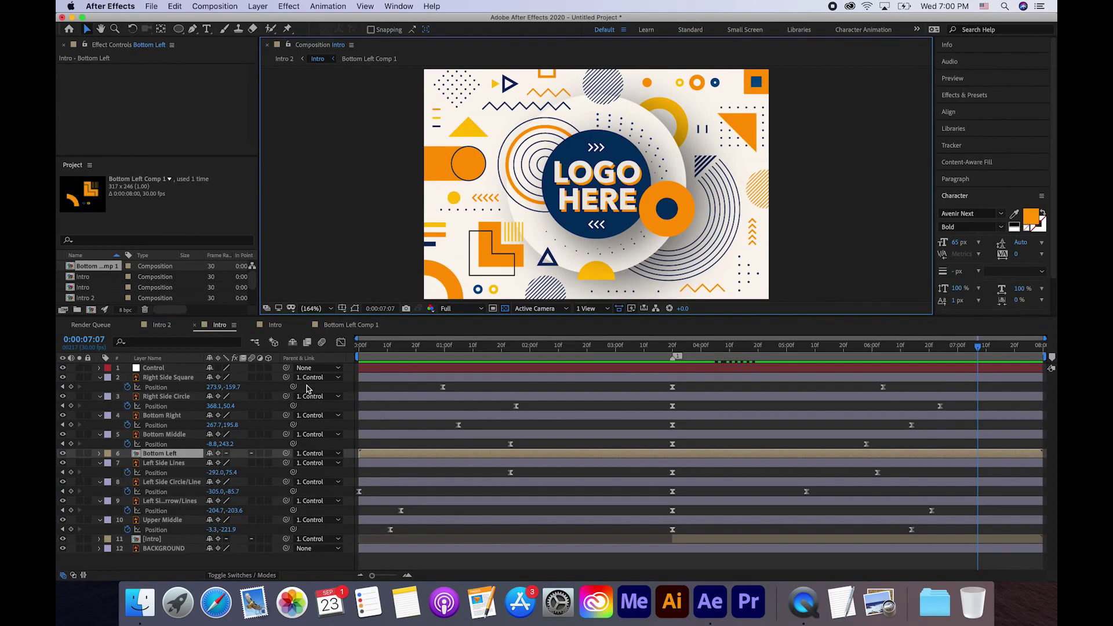
left_click(182, 436)
left_click(168, 484)
right_click(157, 476)
left_click(186, 475)
key("Return")
- Set the Left Side Circle/Line Comp 1 width to 250 px with the aspect ratio locked
key("super+k")
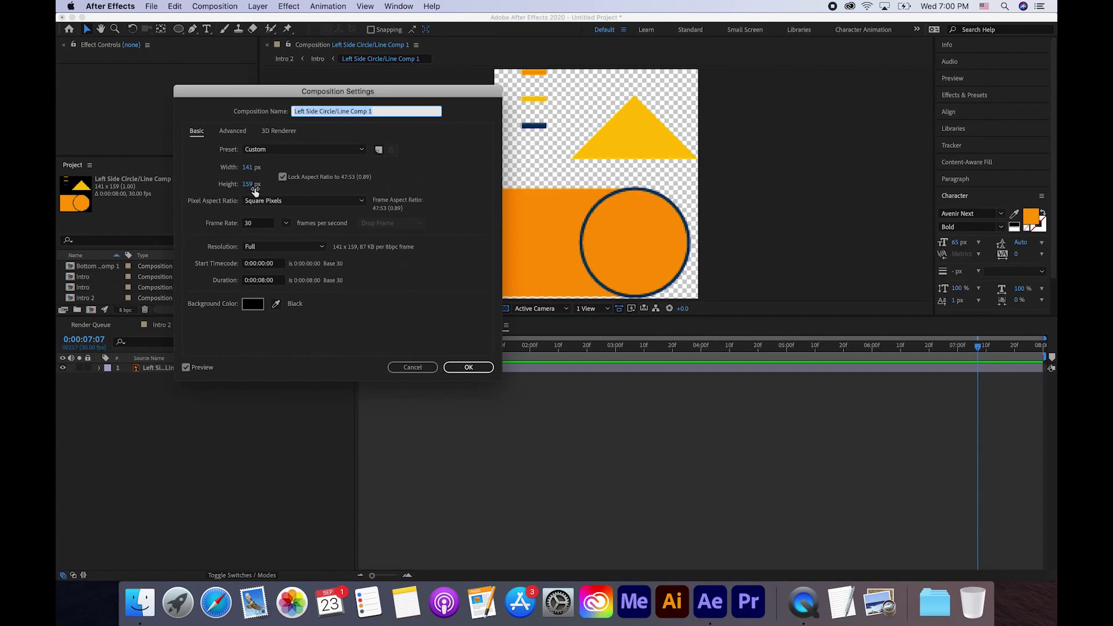
left_click(248, 167)
type("250")
left_click(468, 368)
- Convert the vector artwork layer in Left Side Circle/Line Comp 1 to a shape layer and delete the original artwork layer
left_click(194, 368)
right_click(194, 369)
mouse_move(216, 492)
left_click(376, 514)
left_click(172, 378)
key("Delete")
- Duplicate the Outlines layer twice, hide the copies, and delete every group except the orange bar (Group 7) from the original
right_click(181, 368)
key("super+d")
key("super+d")
left_click(62, 367)
left_click(98, 387)
left_click(137, 454)
key("Delete")
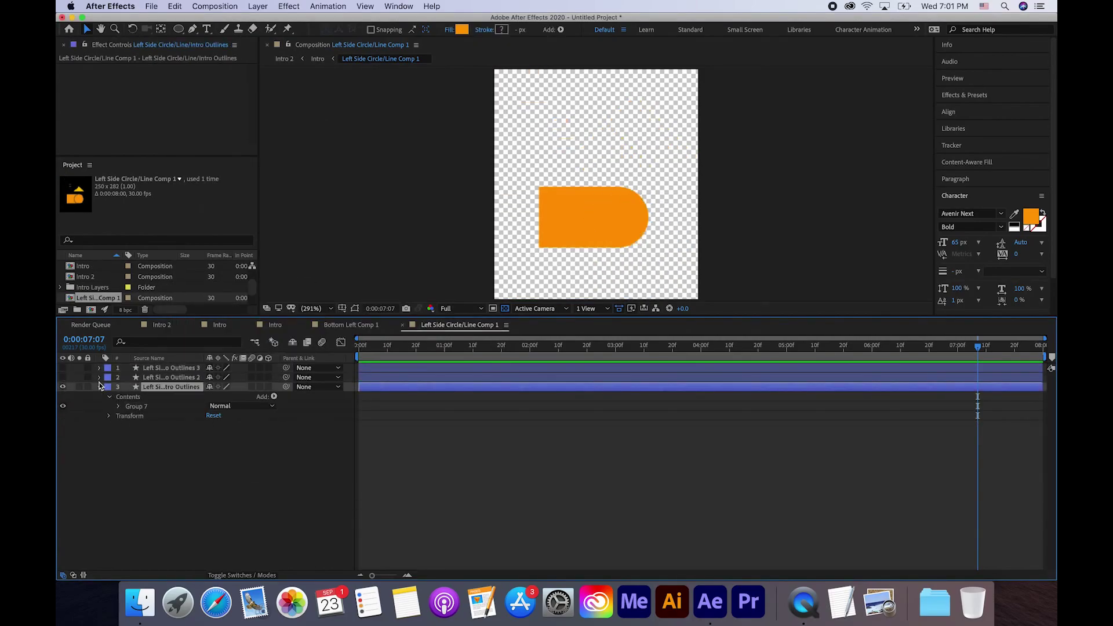
- Delete the surplus shape groups from the two duplicated Outlines layers
left_click(98, 377)
left_click(137, 454)
key("Delete")
key("Delete")
left_click(98, 368)
key("Delete")
- Draw a closed Pen shape over the orange bar, curving along the circle's left edge, with a black fill and no stroke
left_click(193, 29)
scroll(619, 190, "up", 3)
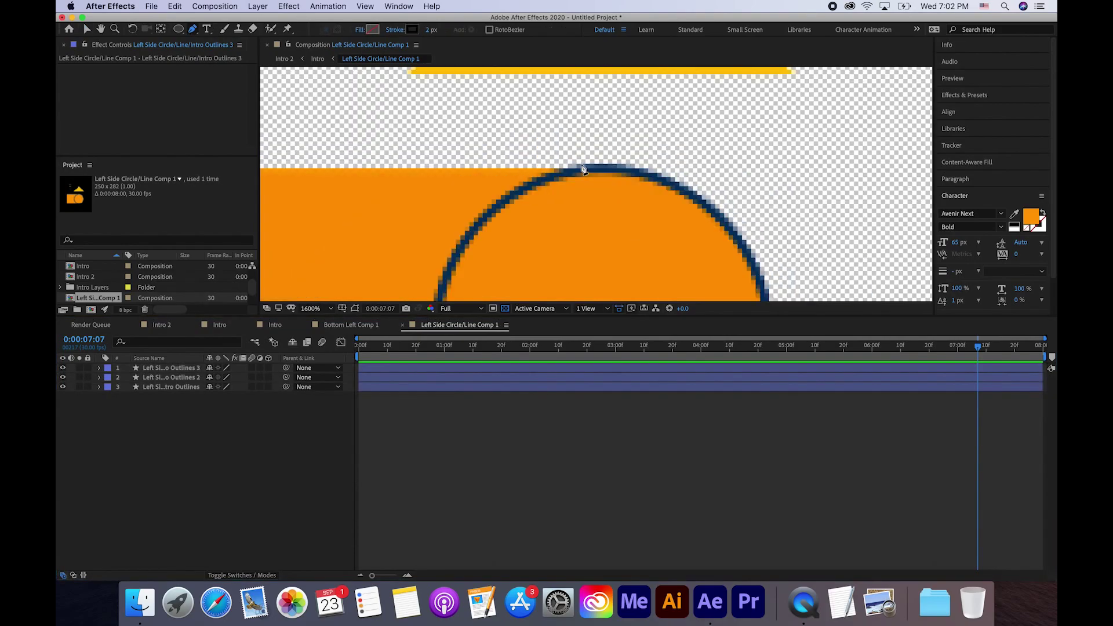
left_click(583, 167)
left_click_drag(564, 139, 564, 290)
left_click(732, 280)
scroll(680, 252, "down", 1)
left_click(467, 279)
left_click(472, 80)
left_click(695, 92)
left_click(395, 30)
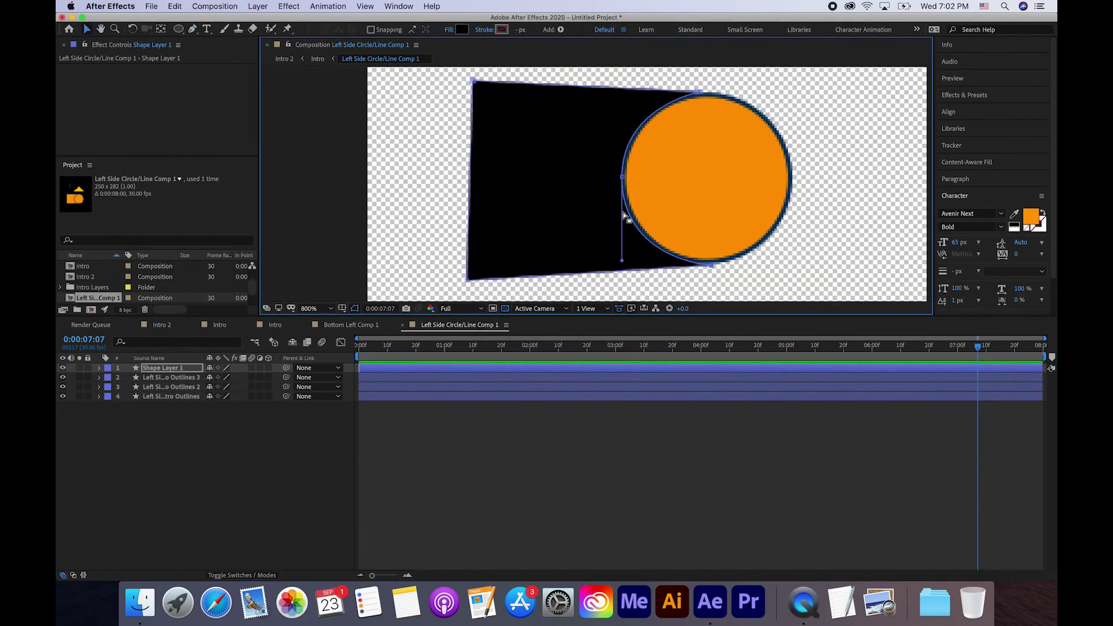
- Place the black shape directly above the bar layer and keyframe its Position at 0:00:00:00, 0:00:03:20 and 0:00:07:00, ending at 29, 141
left_click_drag(162, 367, 162, 391)
left_click(672, 344)
left_click(98, 387)
left_click(109, 405)
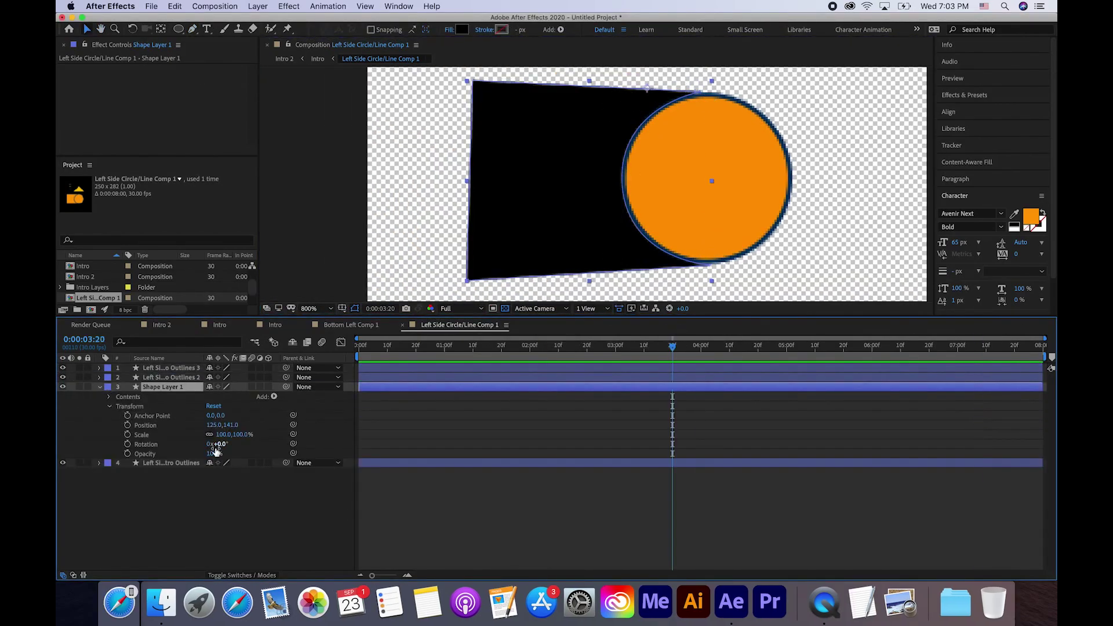
left_click(128, 425)
left_click(359, 344)
left_click(70, 425)
left_click(957, 345)
left_click(71, 425)
left_click(672, 345)
left_click(957, 345)
- Adjust the black shape's Position speed graph so it leaves 0:00:03:20 quickly and eases longer into 0:00:07:00
left_click(341, 342)
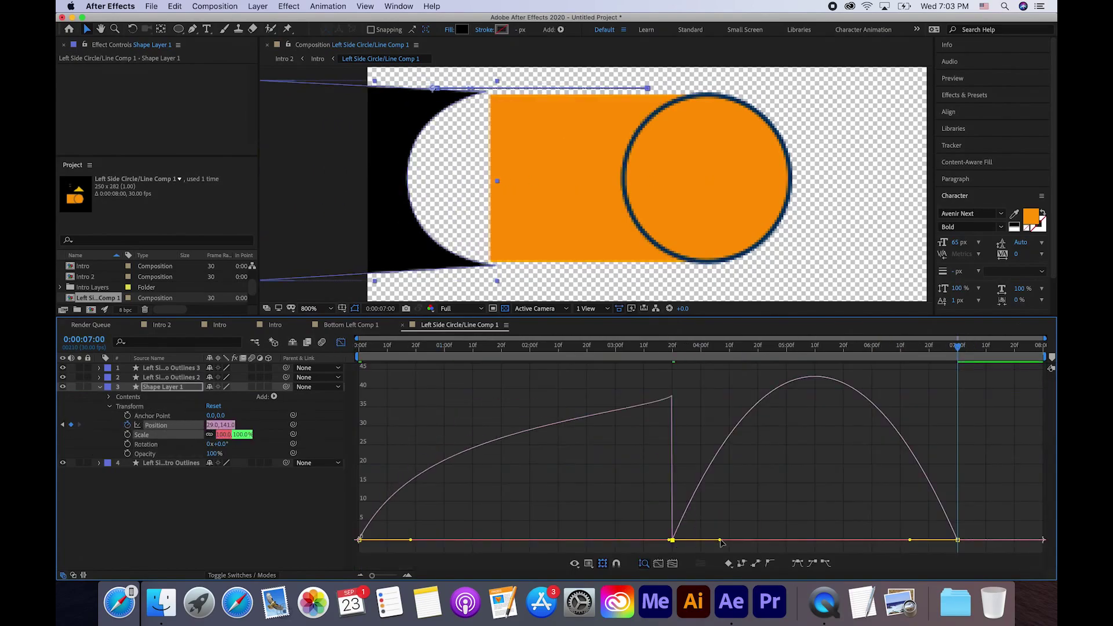
left_click_drag(719, 539, 676, 540)
left_click_drag(909, 539, 834, 539)
left_click(341, 342)
- Use the black shape as an inverted alpha track matte for the orange bar layer and preview the reveal
left_click(241, 574)
left_click(275, 463)
left_click(301, 502)
left_click(375, 345)
key("space")
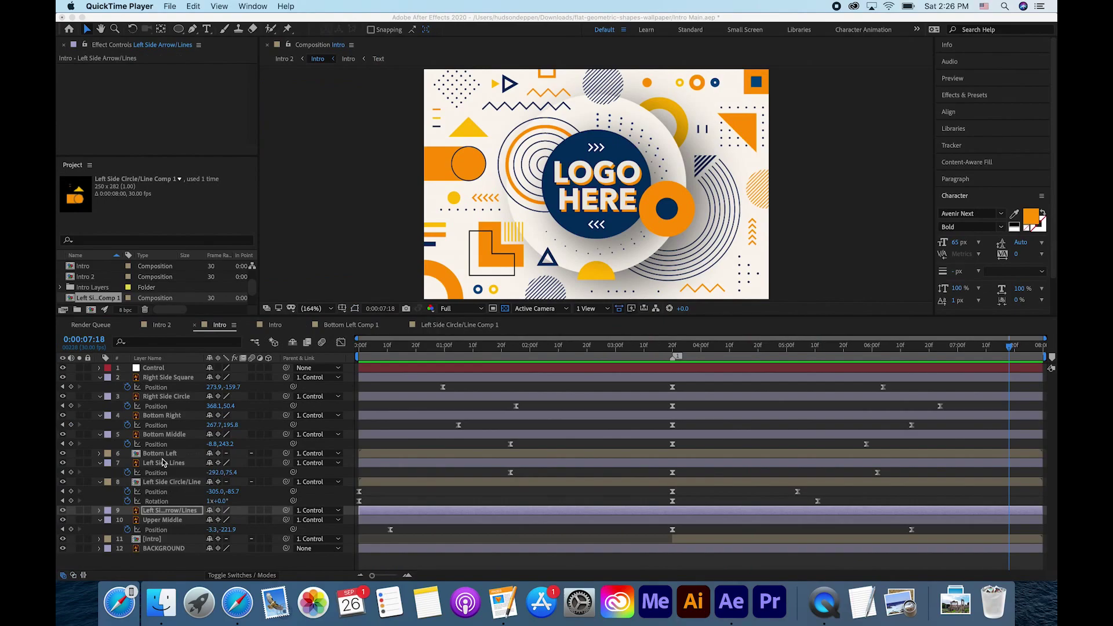
- Pre-compose the Left Side Lines layer in the Intro composition
left_click(163, 462)
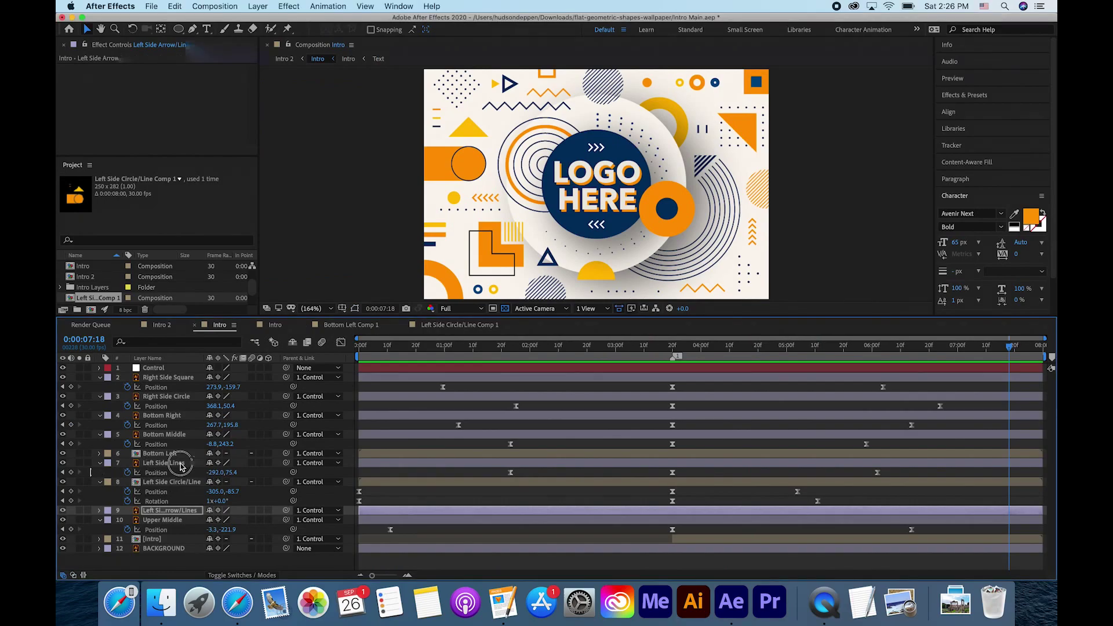
key("super+shift+c")
key("Return")
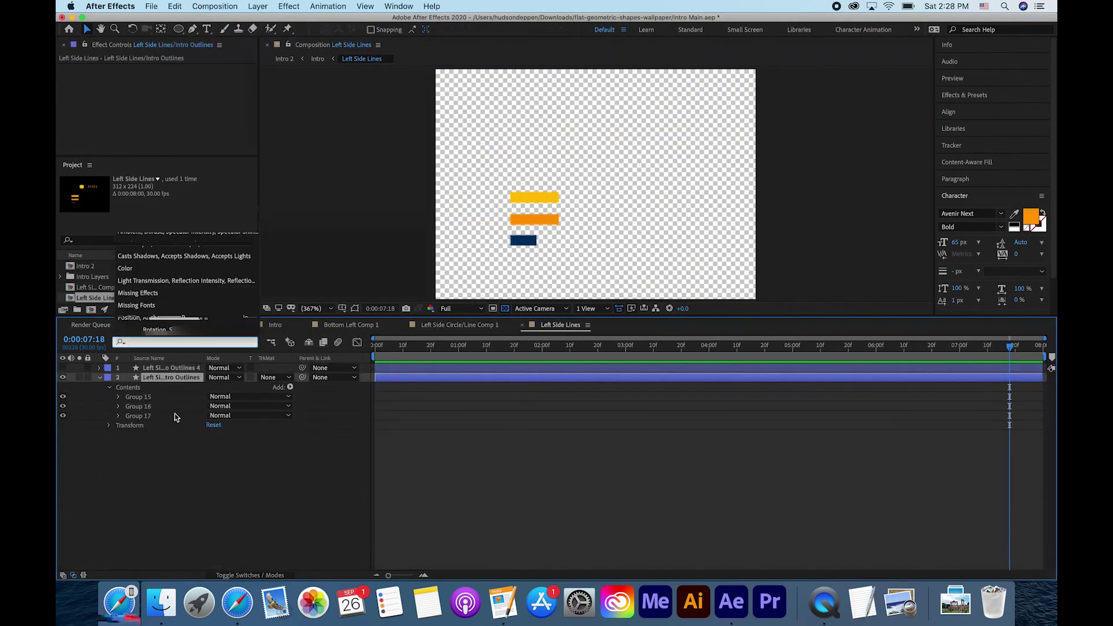
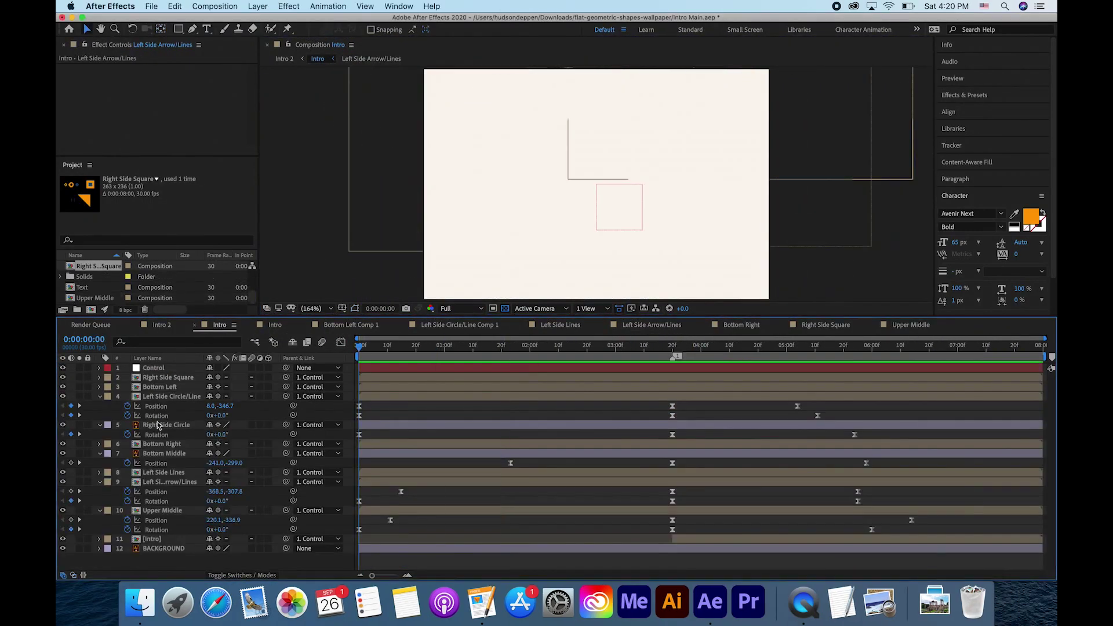
left_click_drag(701, 554, 669, 398)
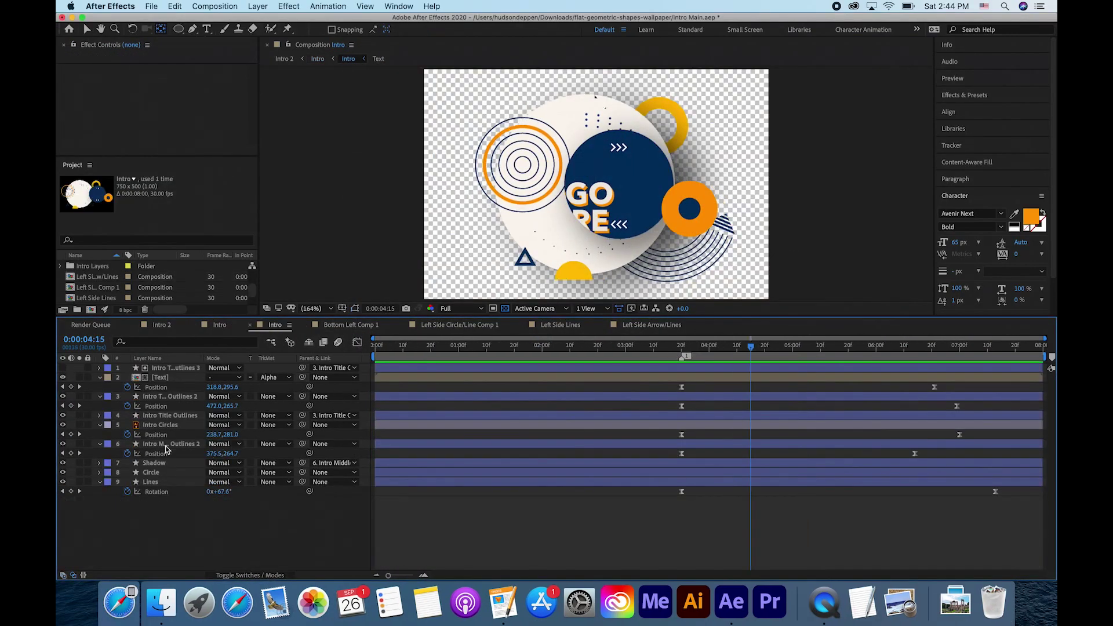
left_click(166, 445)
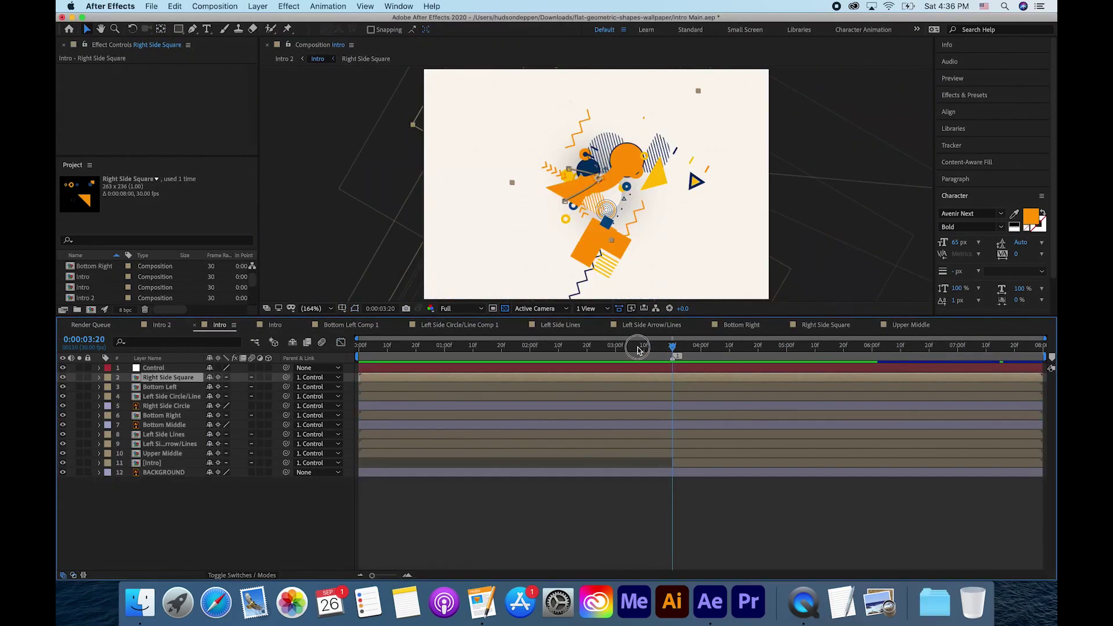
- Play the full animation in the Intro 2 composition from the start and stop at 0:00:03:19
left_click_drag(670, 349, 355, 346)
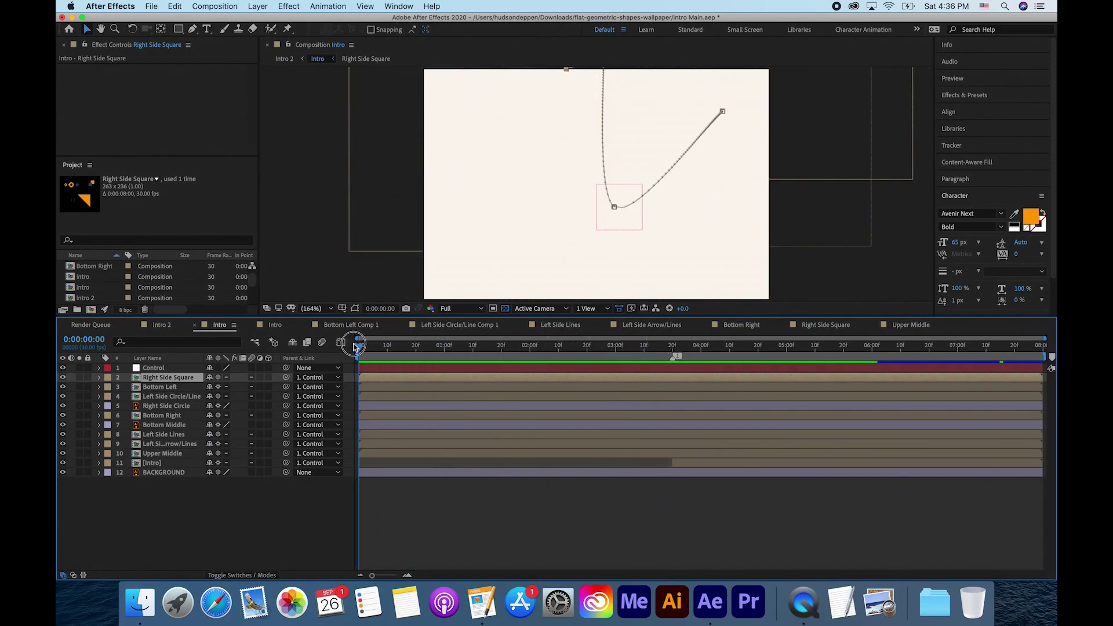
left_click(172, 328)
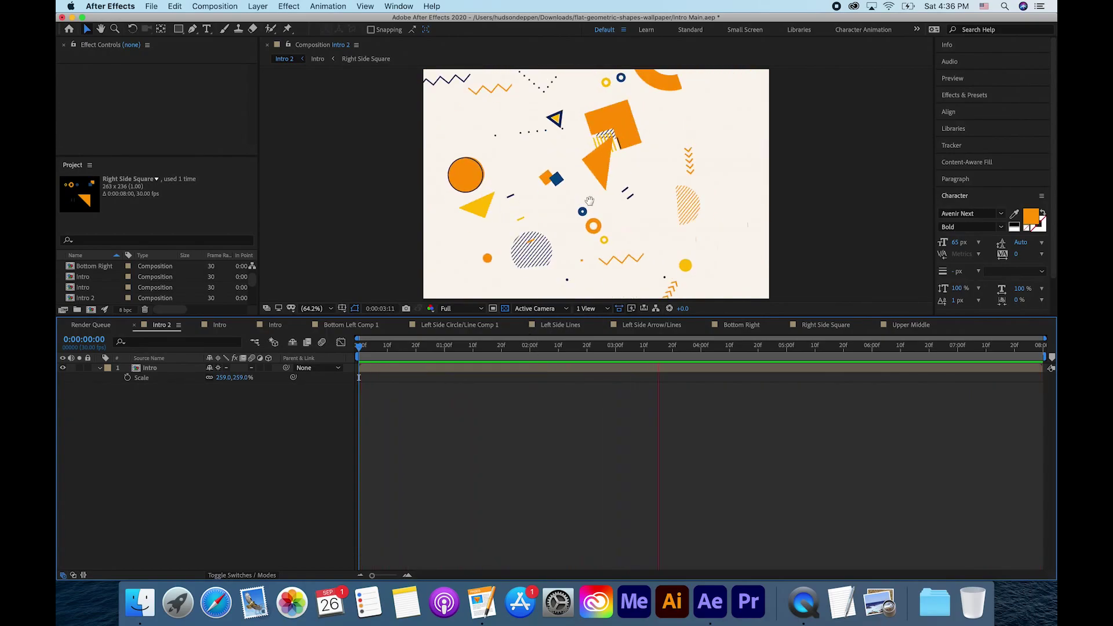
key("space")
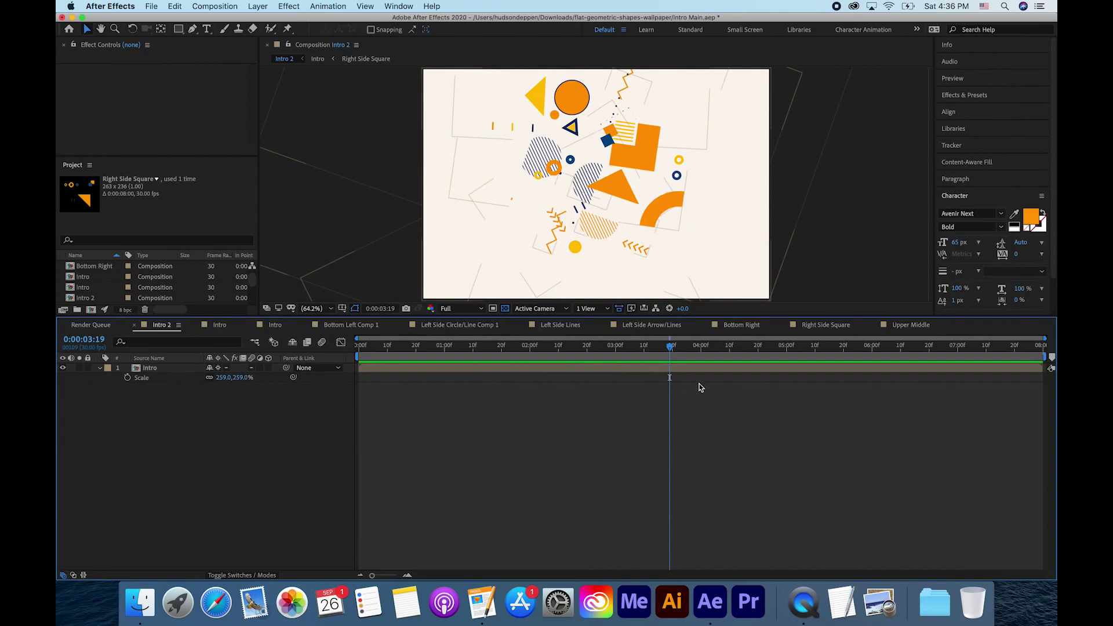
left_click_drag(670, 347, 671, 348)
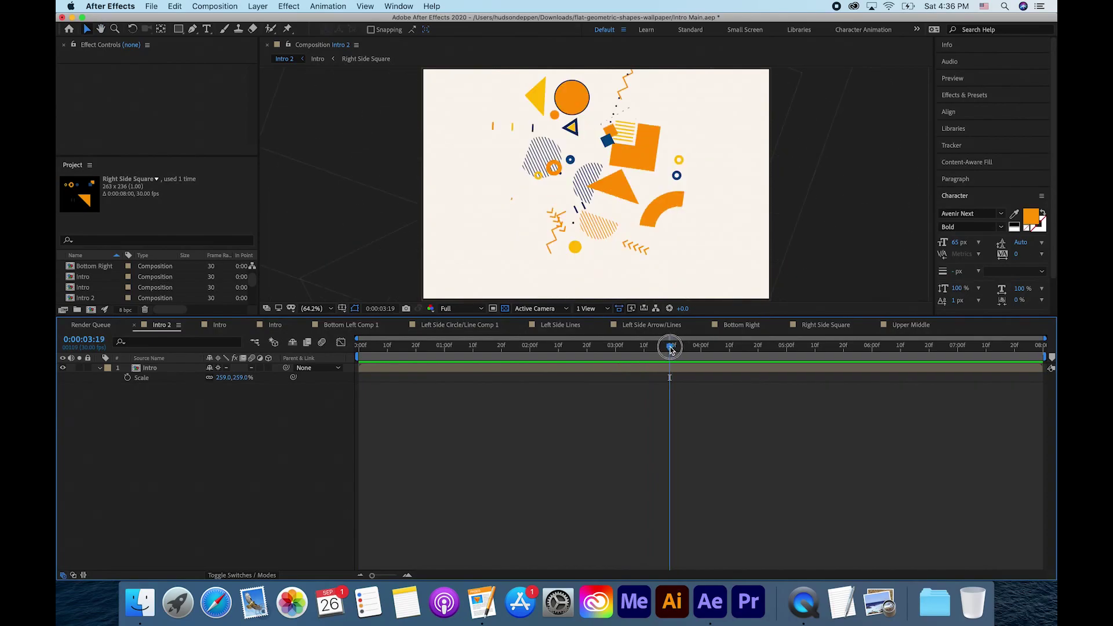
- Enable motion blur for the Intro composition and its non-nested layers, and for all layers inside the Right Side Square composition
left_click(220, 326)
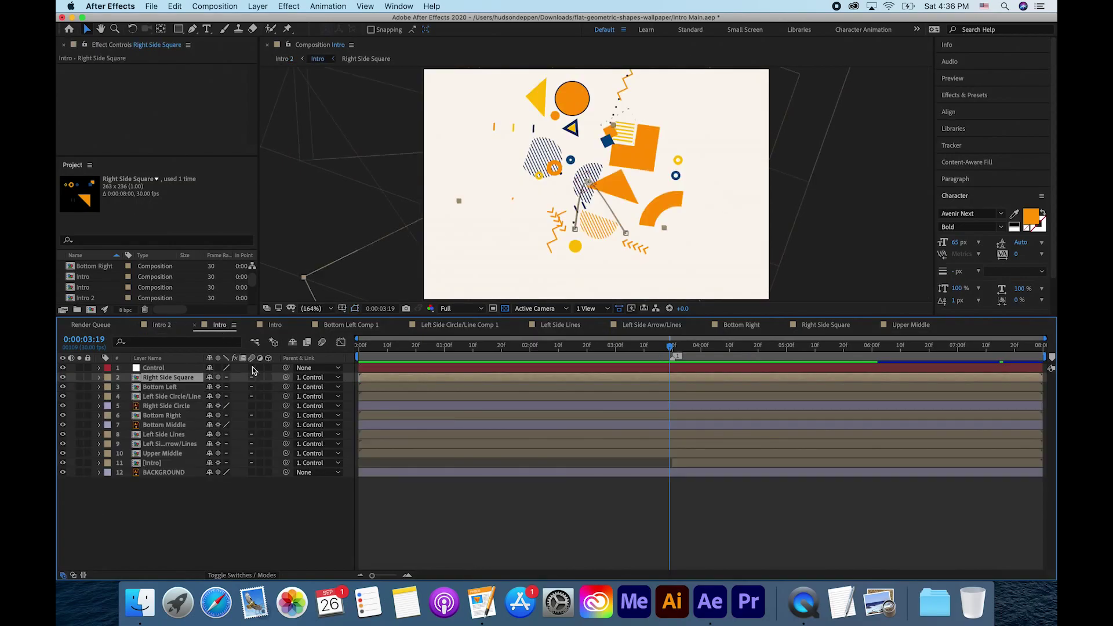
left_click(251, 473)
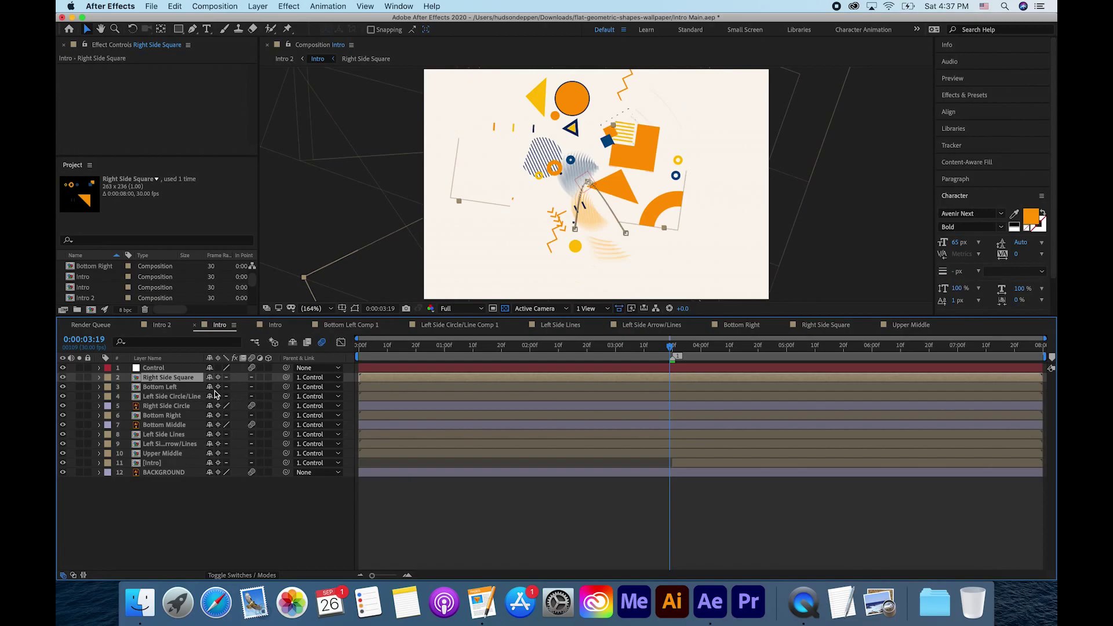
double_click(184, 378)
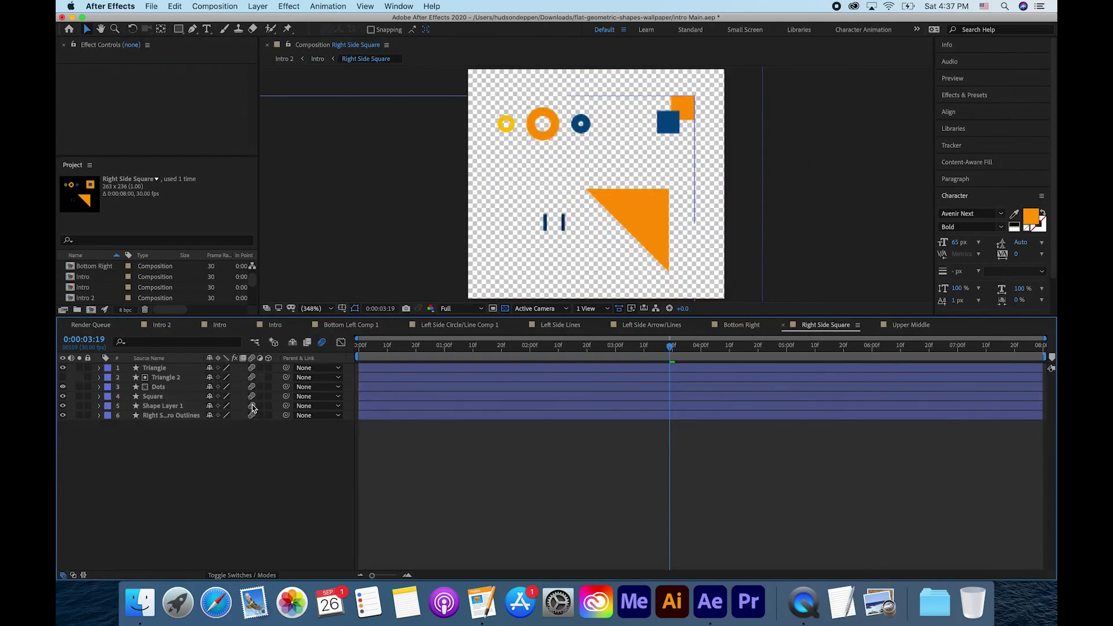
left_click(226, 326)
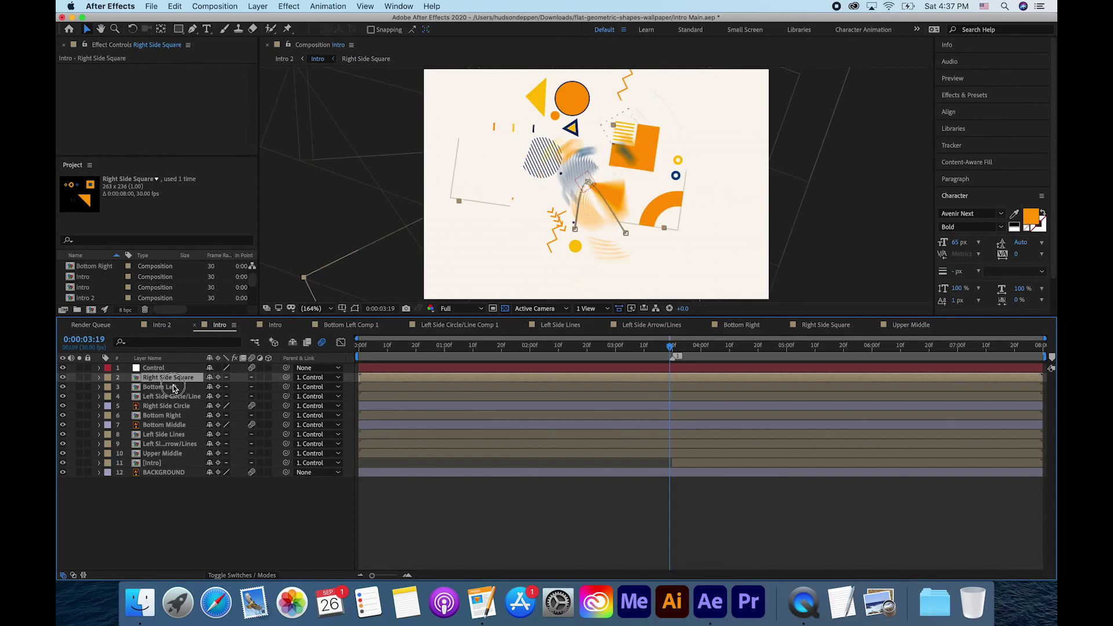
- Enable motion blur on both layers of Bottom Left Comp 1 and return to the Intro composition
double_click(173, 387)
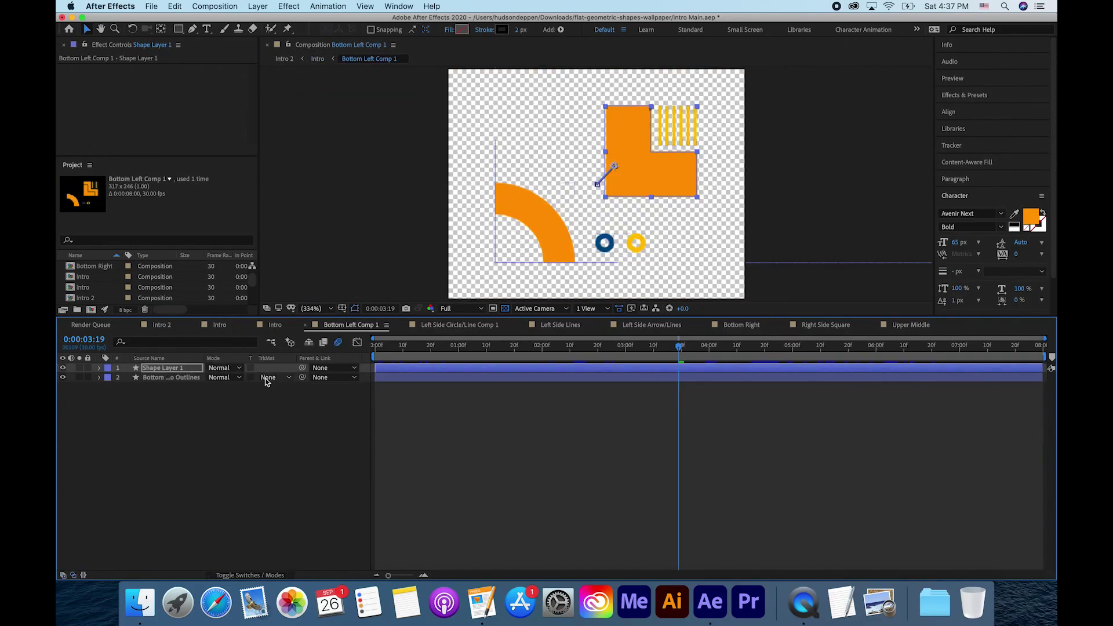
left_click(255, 574)
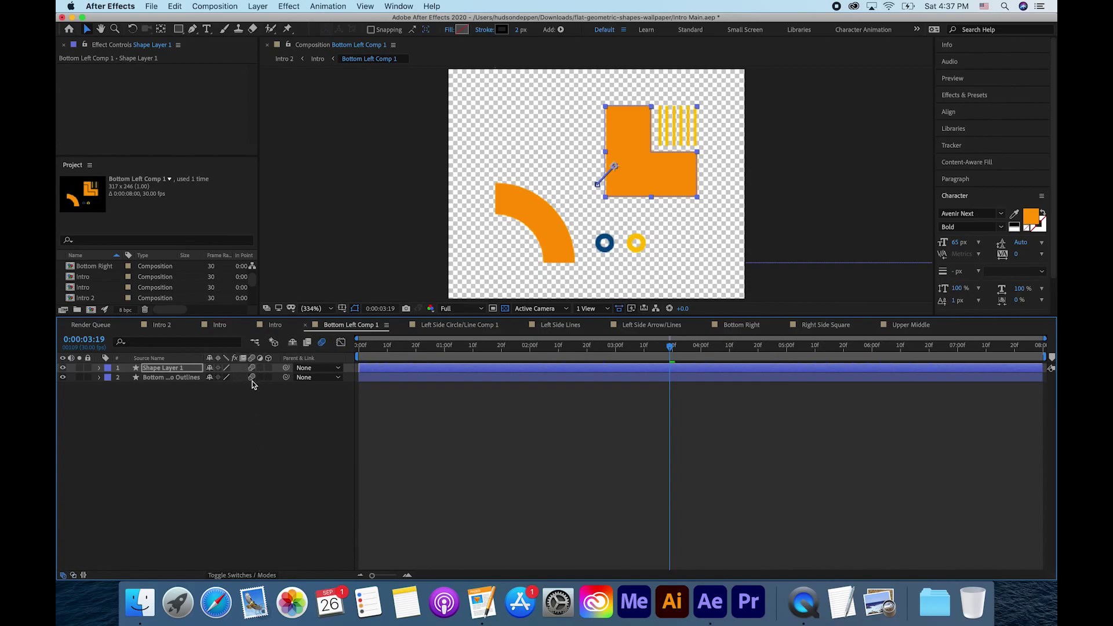
left_click(223, 325)
- Enable motion blur for the layers inside the remaining nested compositions, including Left Side Lines, Upper Middle and the inner Intro
double_click(254, 374)
left_click(219, 325)
double_click(249, 434)
left_click(219, 325)
double_click(249, 434)
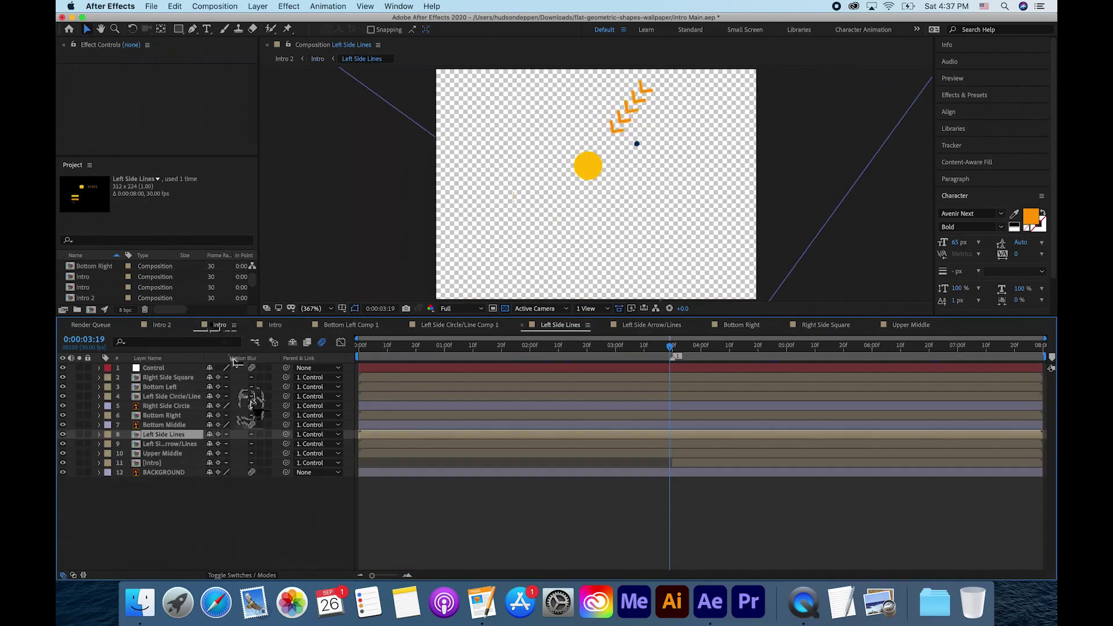
double_click(243, 377)
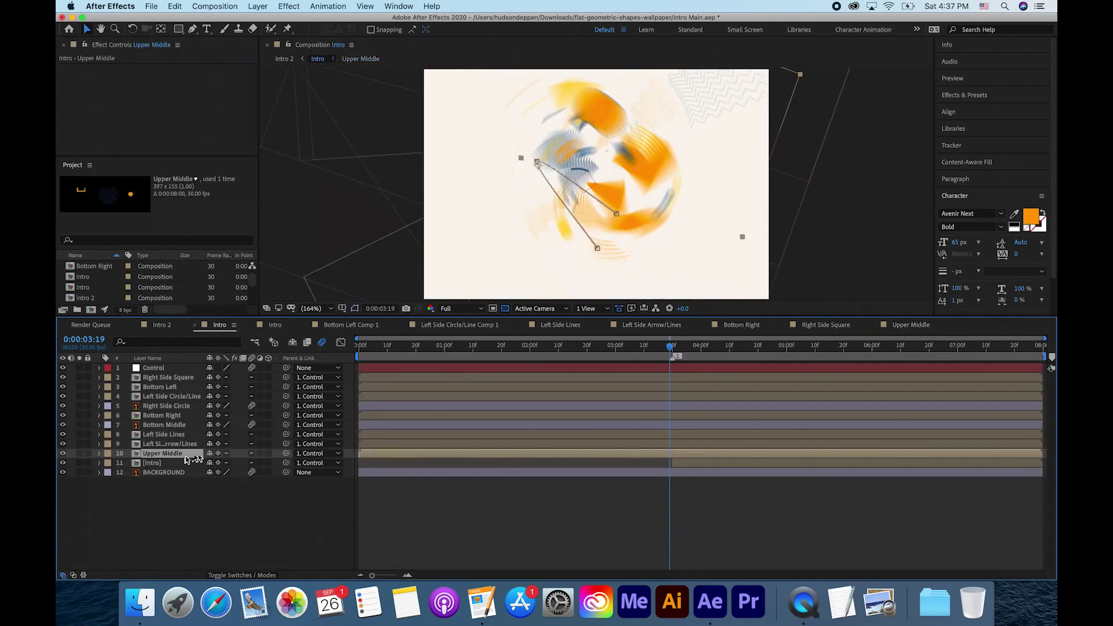
left_click(255, 575)
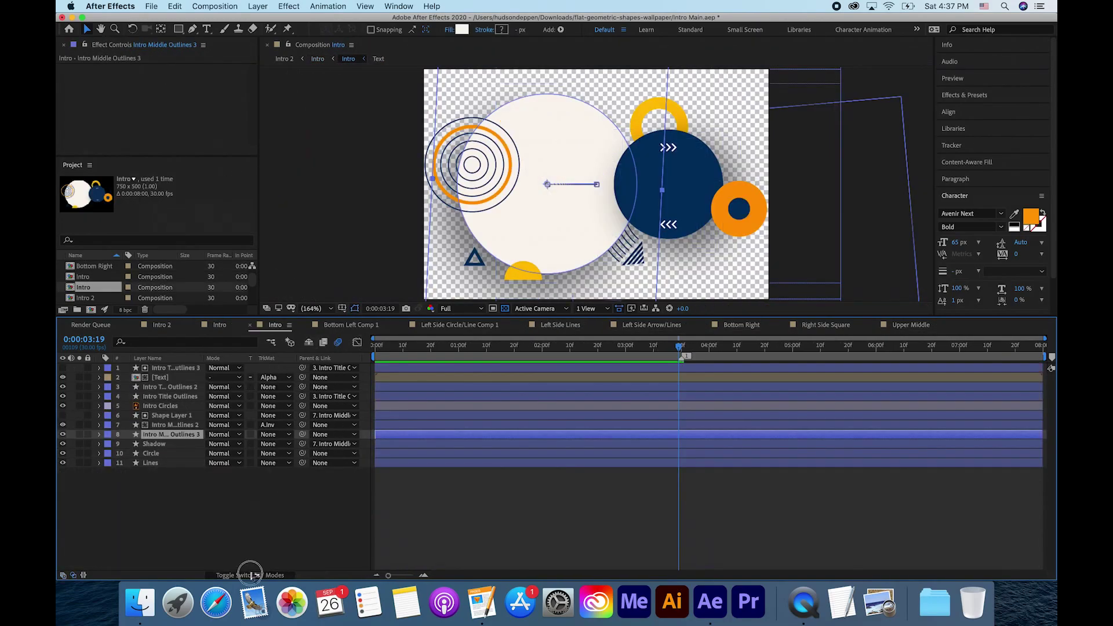
left_click(219, 325)
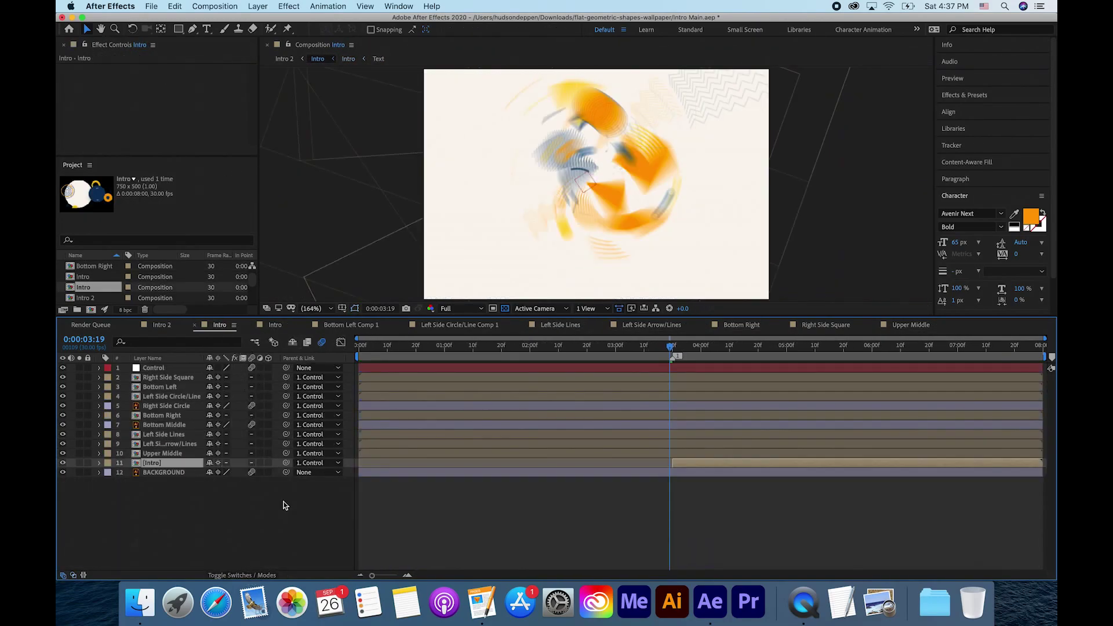
- Return to the Intro 2 composition and enable motion blur for it
left_click(164, 325)
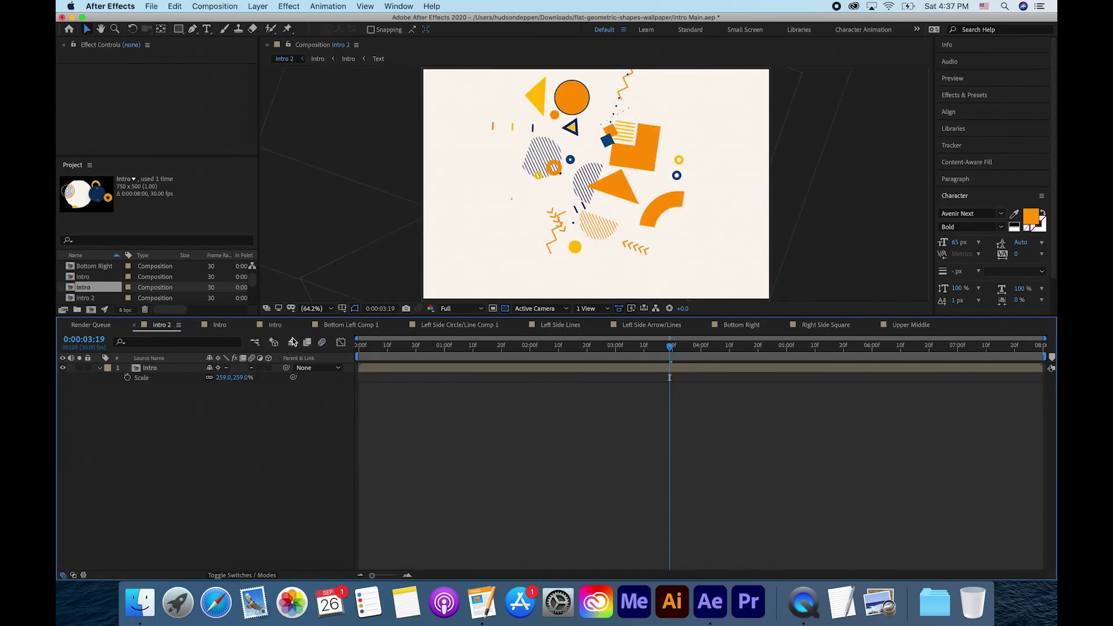
left_click(323, 344)
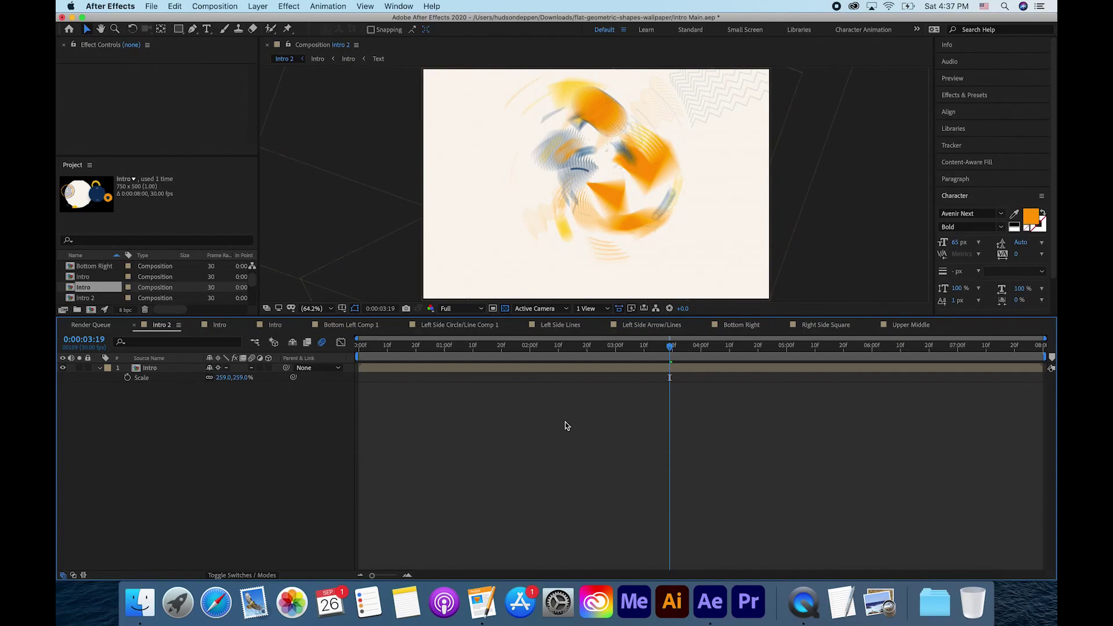
left_click(357, 314)
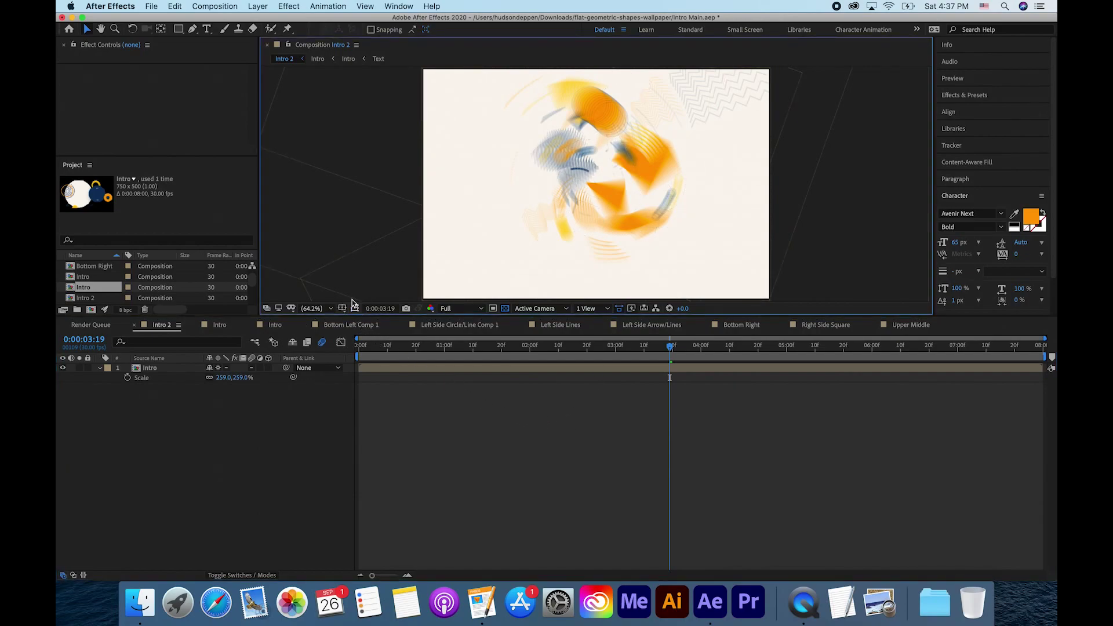
- Try motion blur shutter angles of 85° and 546° in Intro 2's composition settings and settle on 120°
left_click(215, 7)
left_click(230, 37)
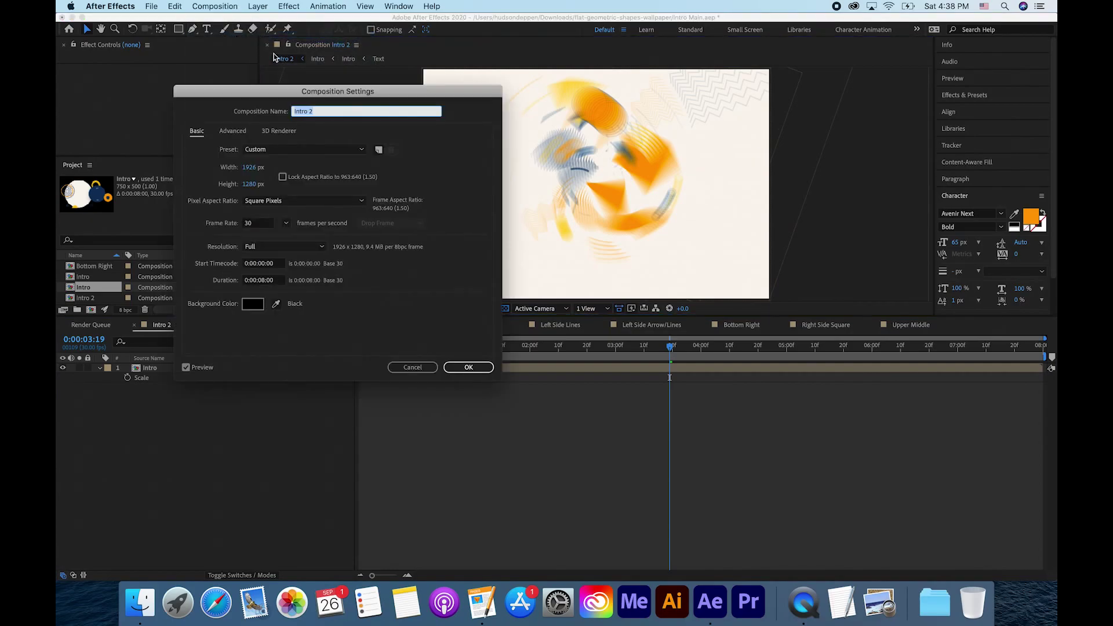
left_click_drag(255, 95, 212, 122)
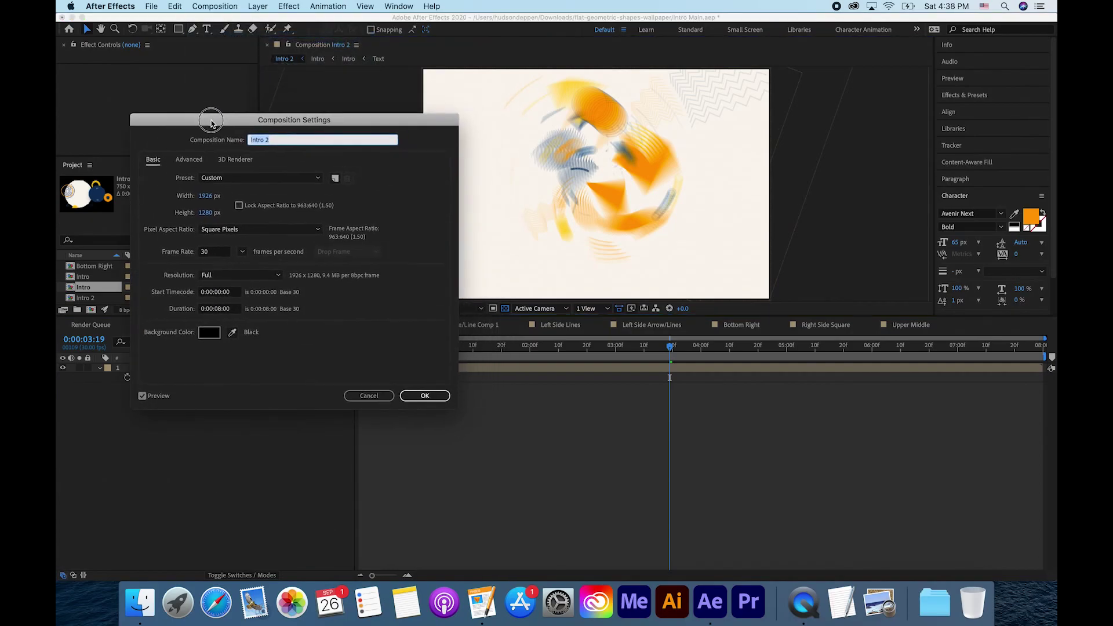
left_click(188, 160)
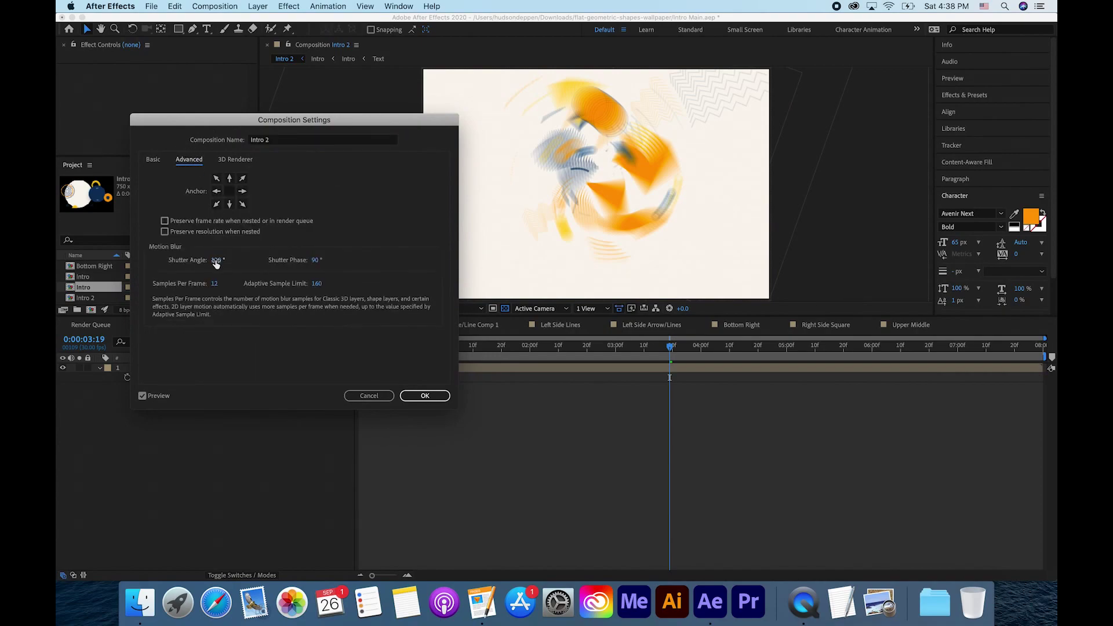
mouse_move(217, 264)
left_mouse_down()
mouse_move(185, 261)
mouse_move(198, 266)
left_mouse_up()
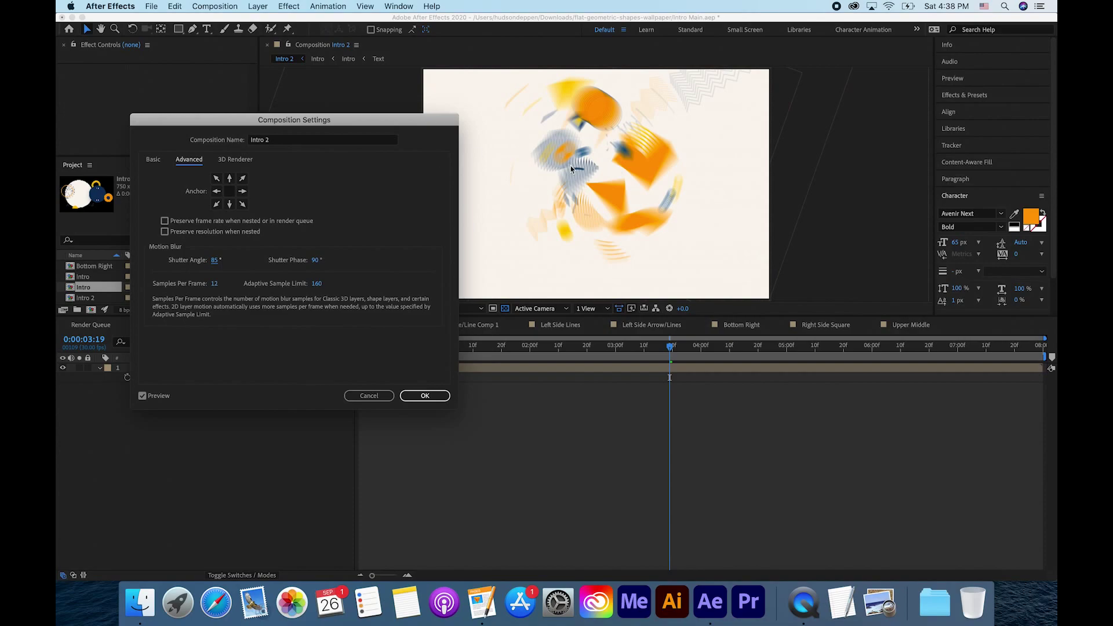
left_click_drag(218, 262, 468, 257)
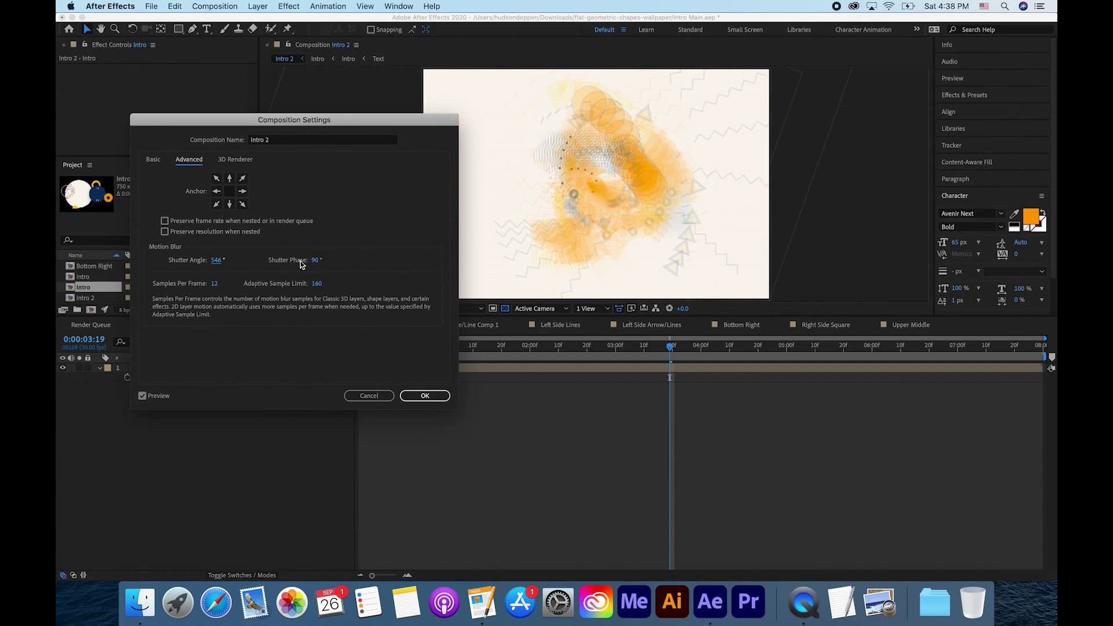
left_click(217, 262)
key("Return")
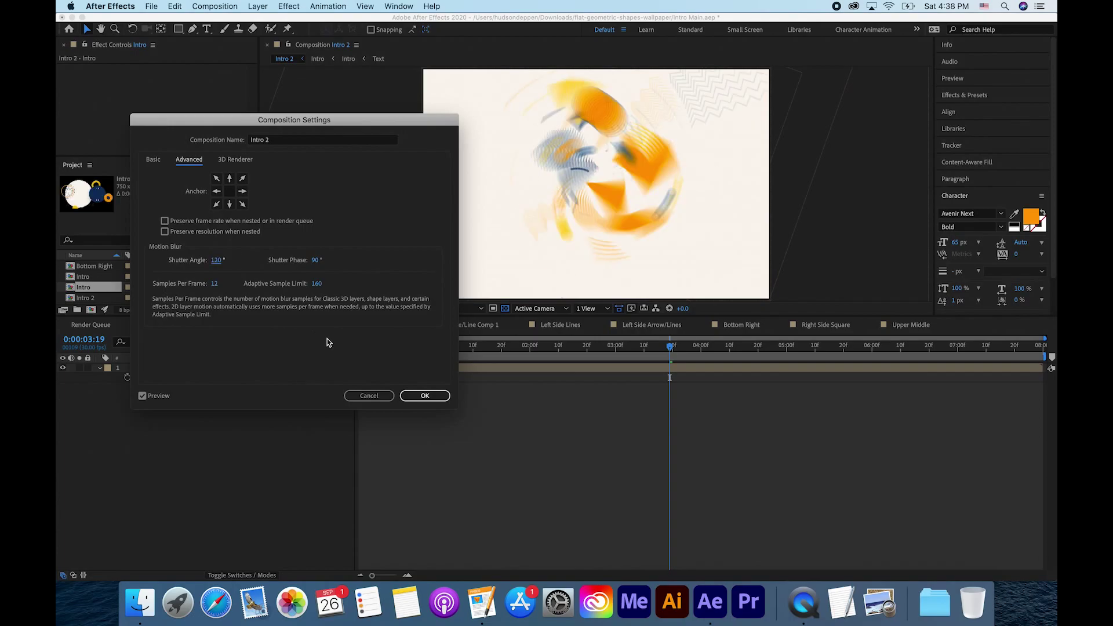
left_click(424, 396)
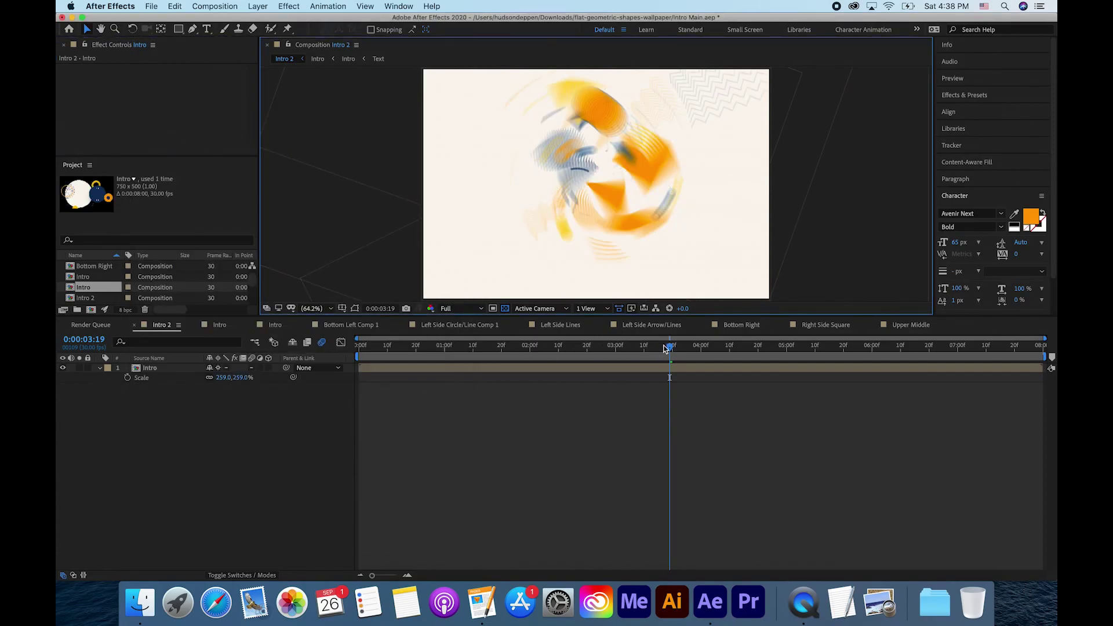
- Preview the Intro 2 animation from the start to check the motion blur, stopping at the shape spin
left_click_drag(669, 348, 342, 346)
key("space")
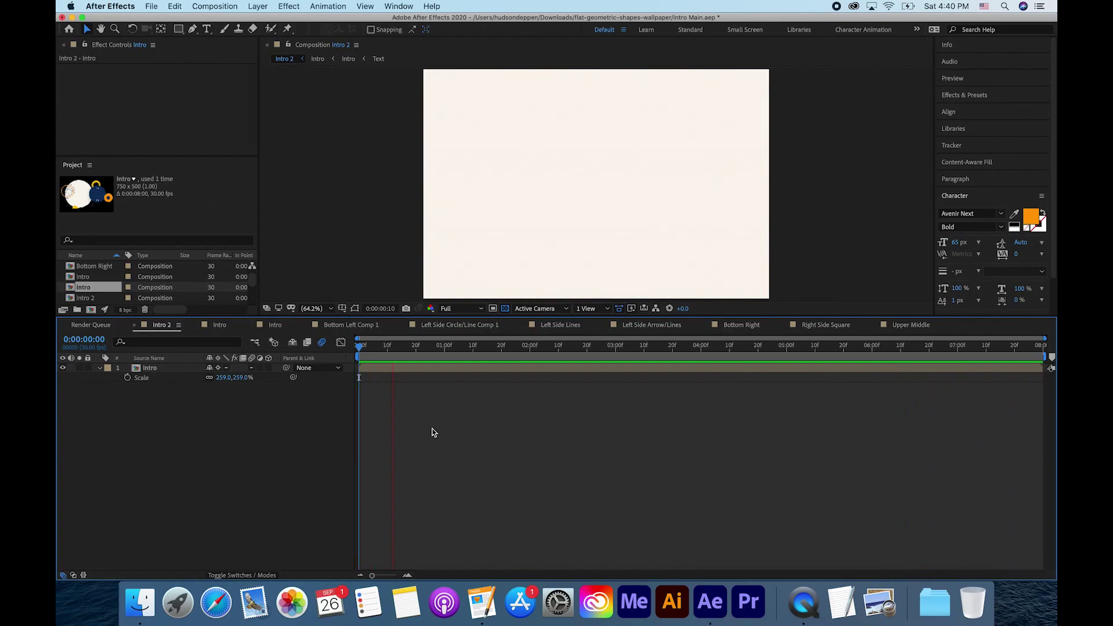
key("space")
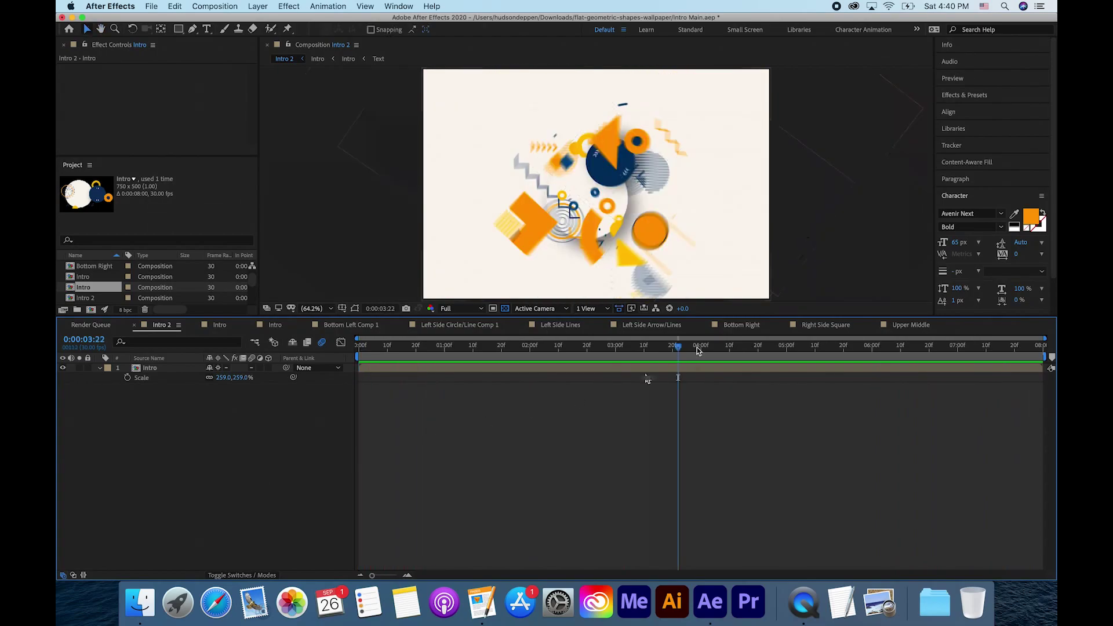
- Add Intro 2 to the render queue and set its QuickTime output codec to Apple ProRes 4444
left_click(214, 6)
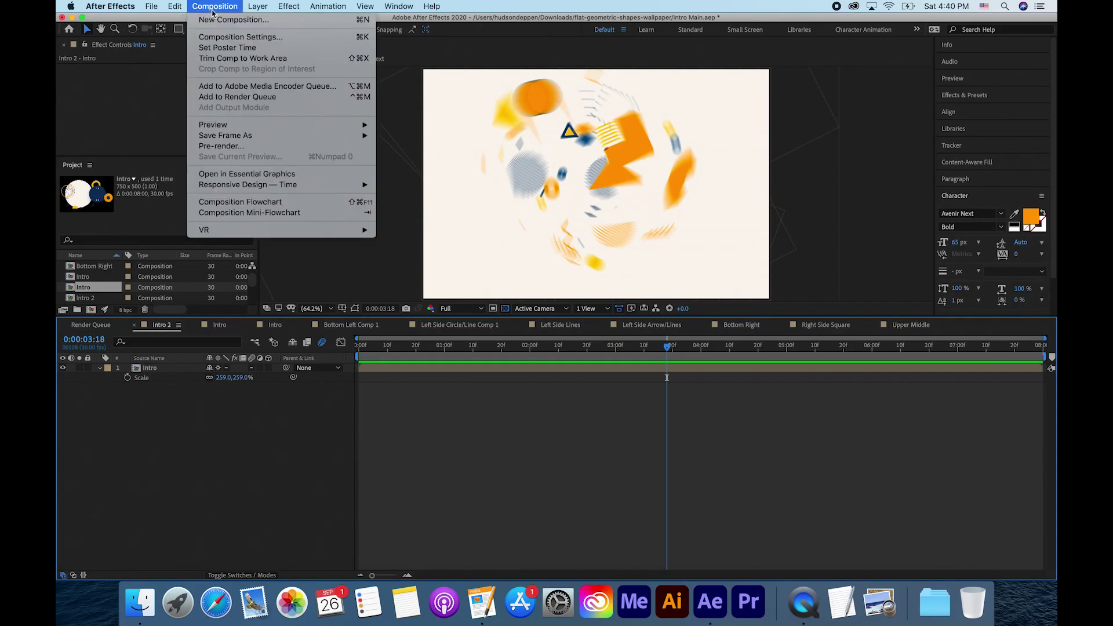
left_click(229, 97)
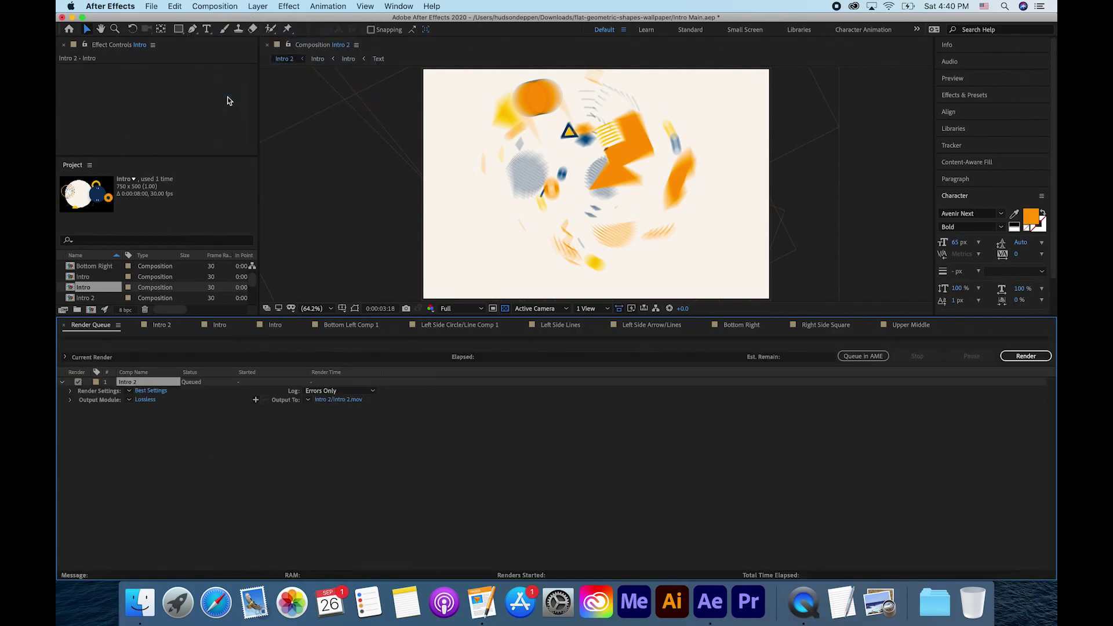
left_click(145, 400)
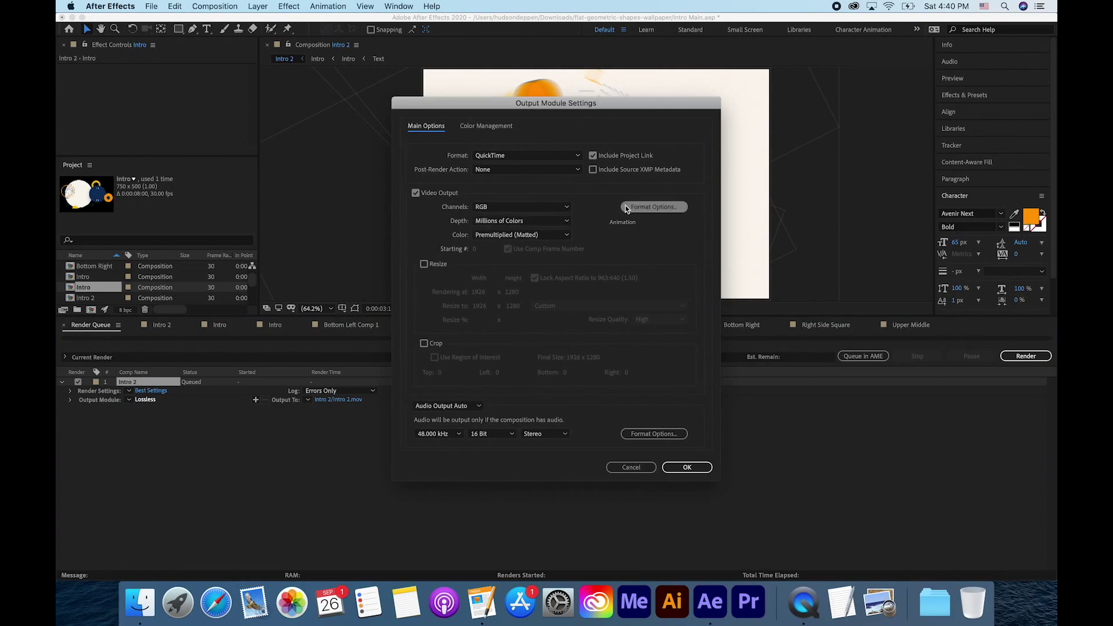
left_click(645, 207)
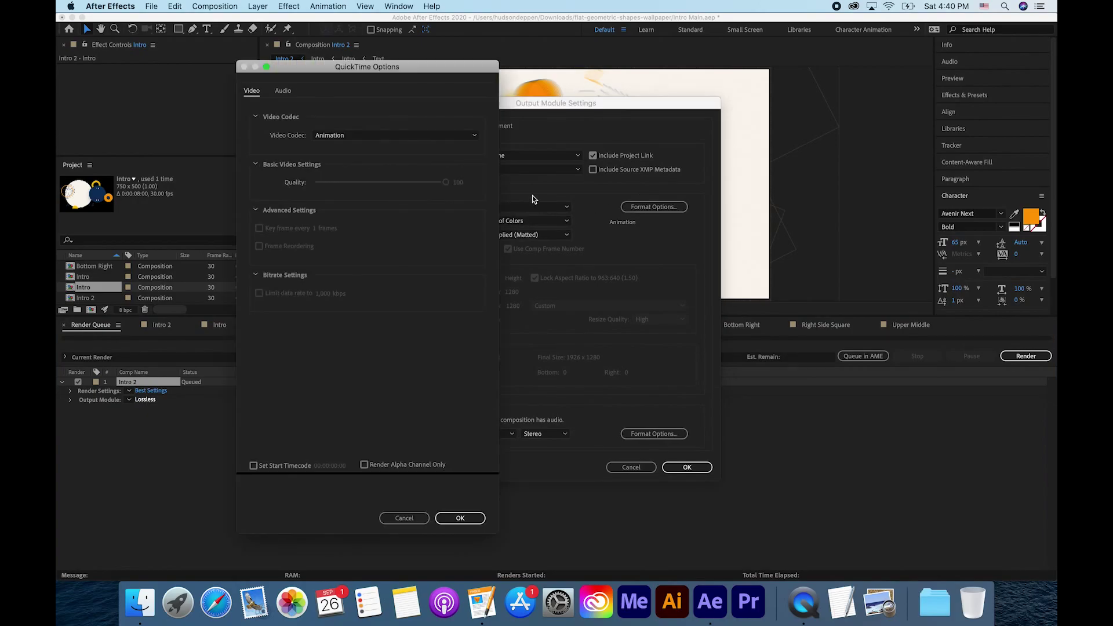
left_click(472, 138)
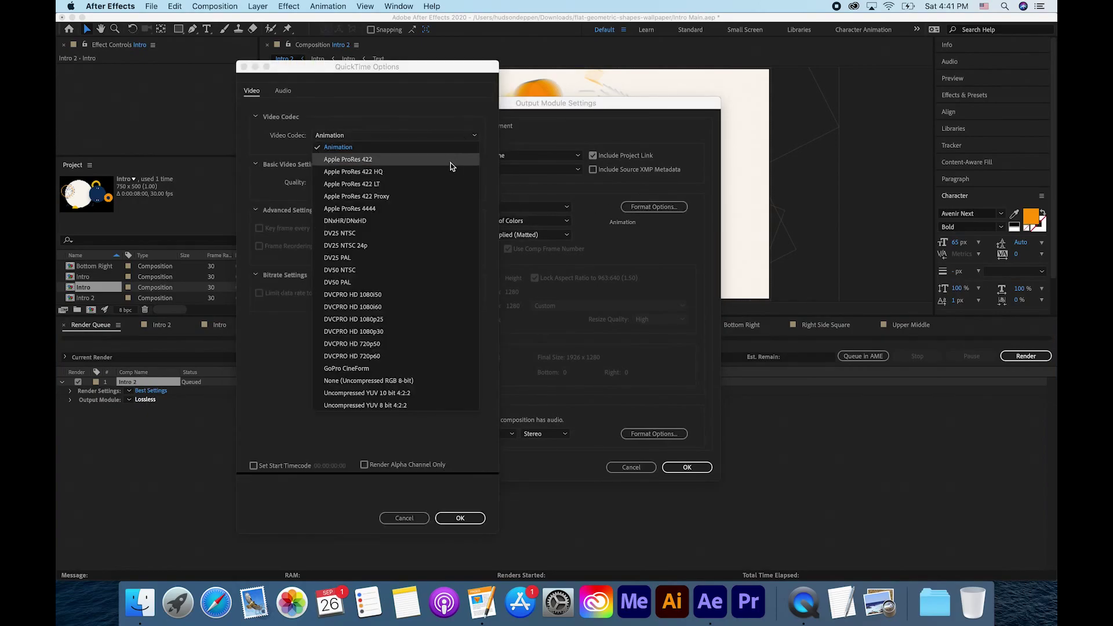
left_click(422, 208)
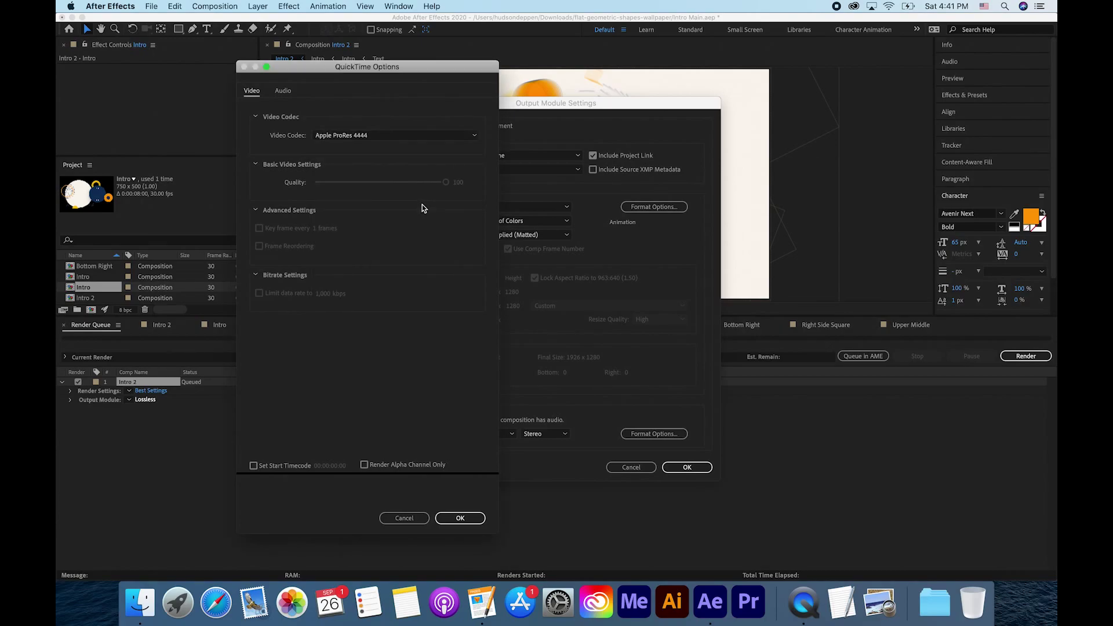
left_click(460, 517)
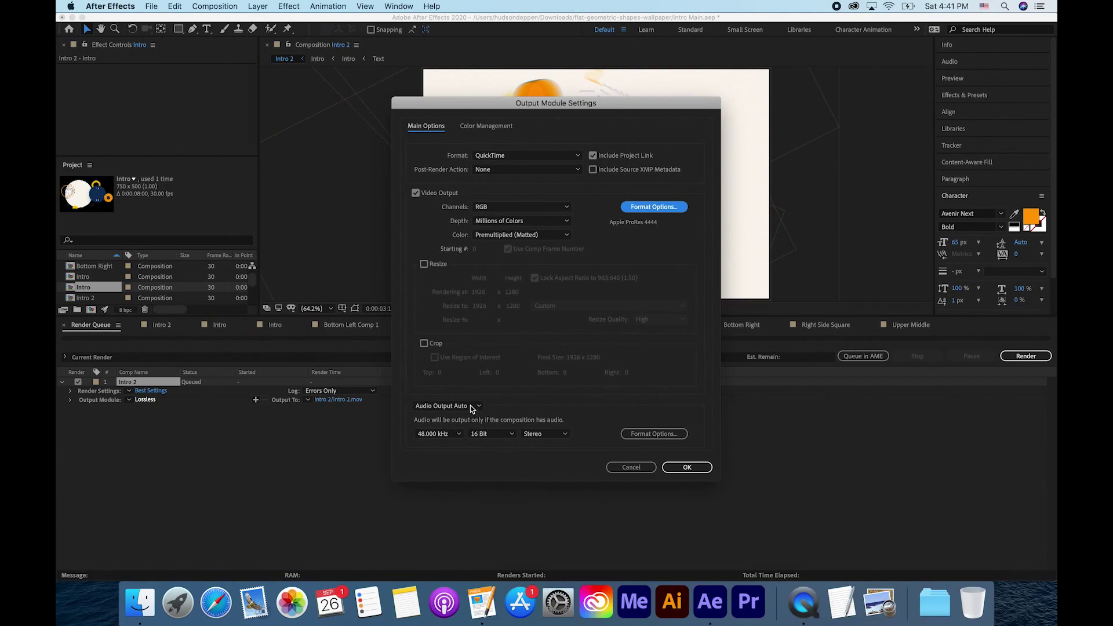
- Turn audio output off for the Intro 2 render and apply the output module settings
left_click(471, 407)
left_click(463, 448)
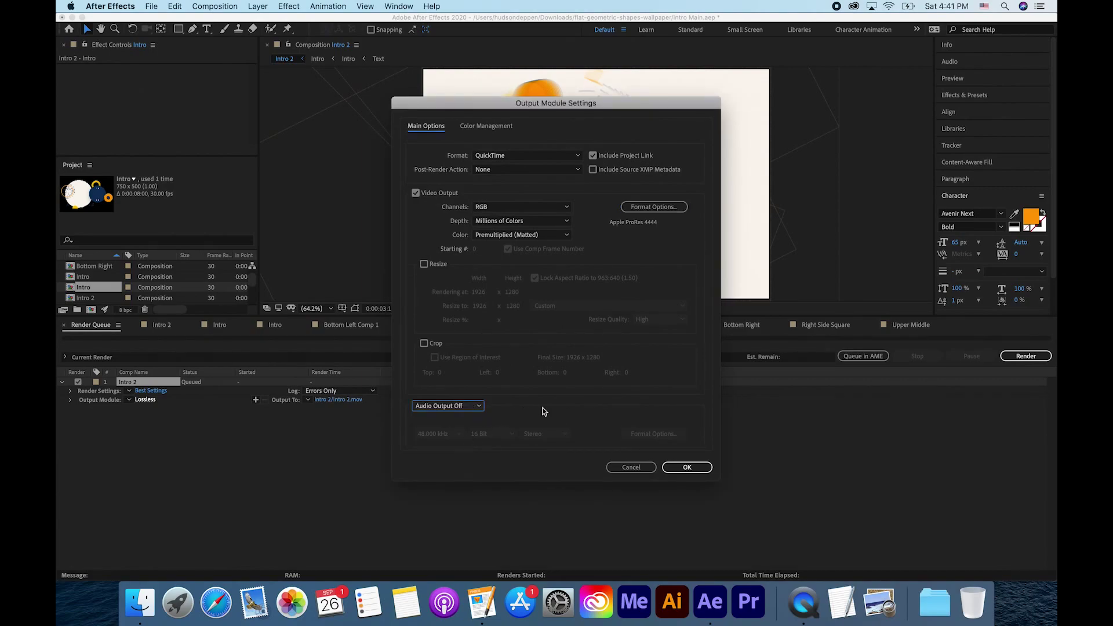
left_click(684, 467)
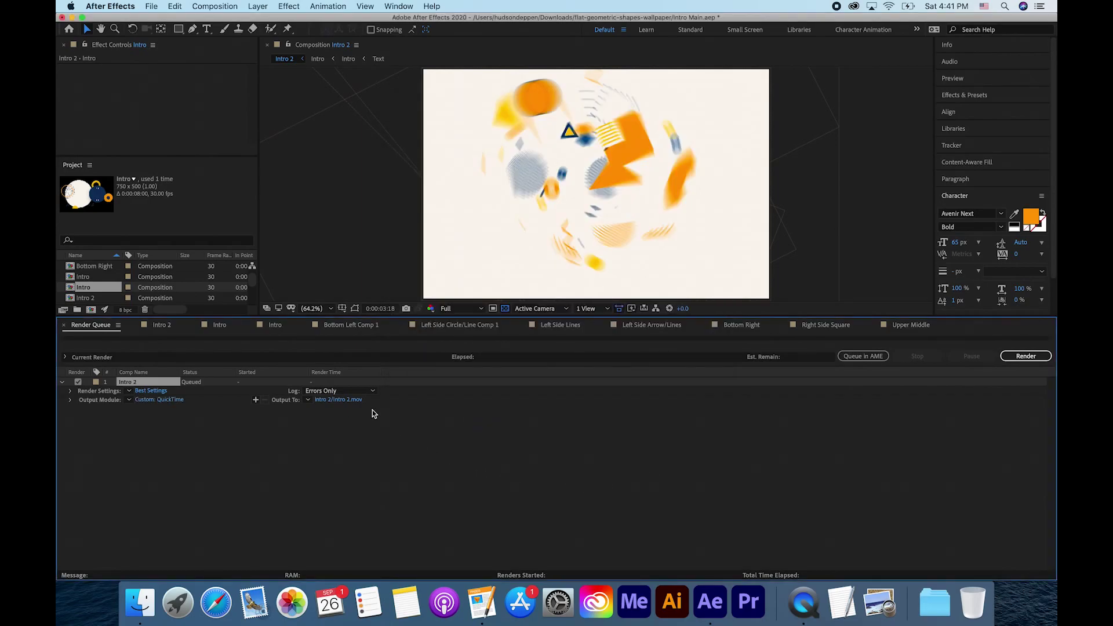
- Set the output file to Intro 2.mov in an Intro 2 subfolder of the project folder and start the render
left_click(348, 400)
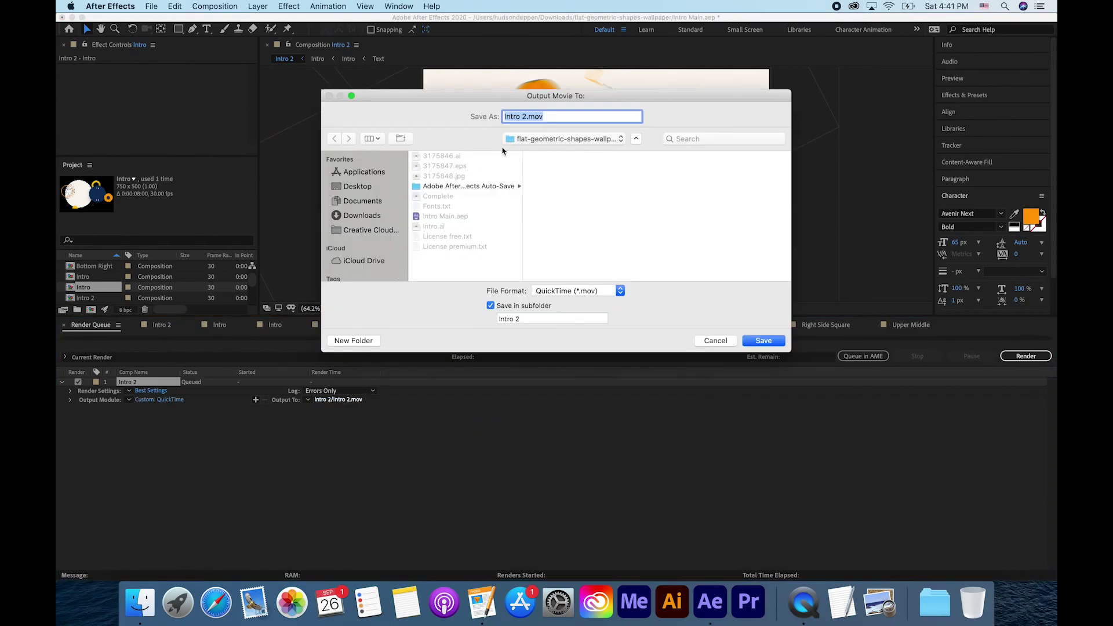
left_click(764, 341)
left_click(1009, 356)
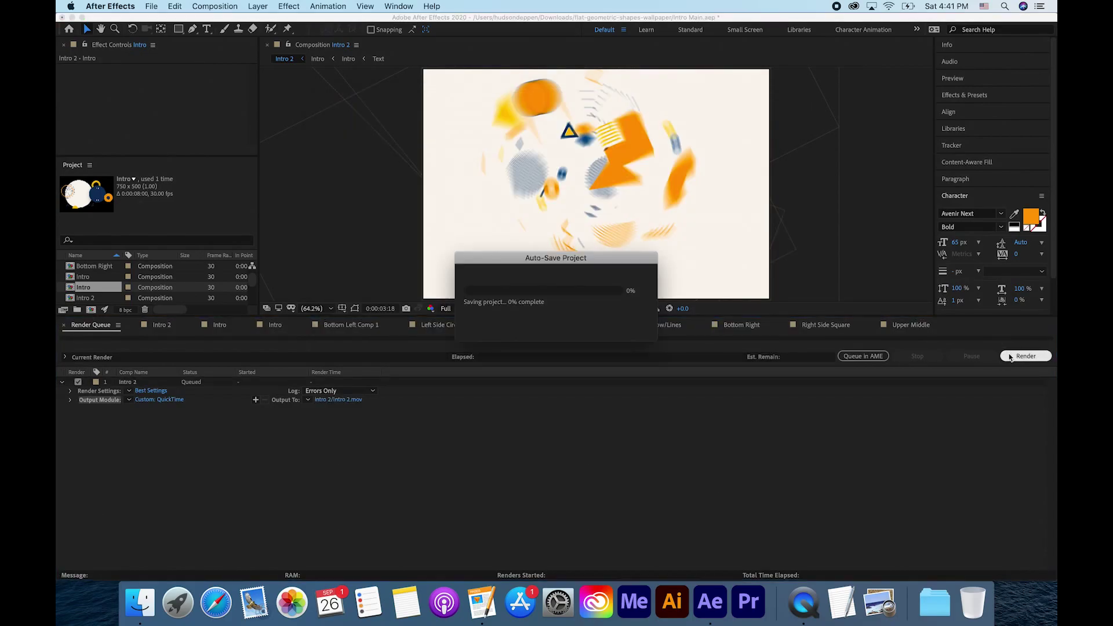